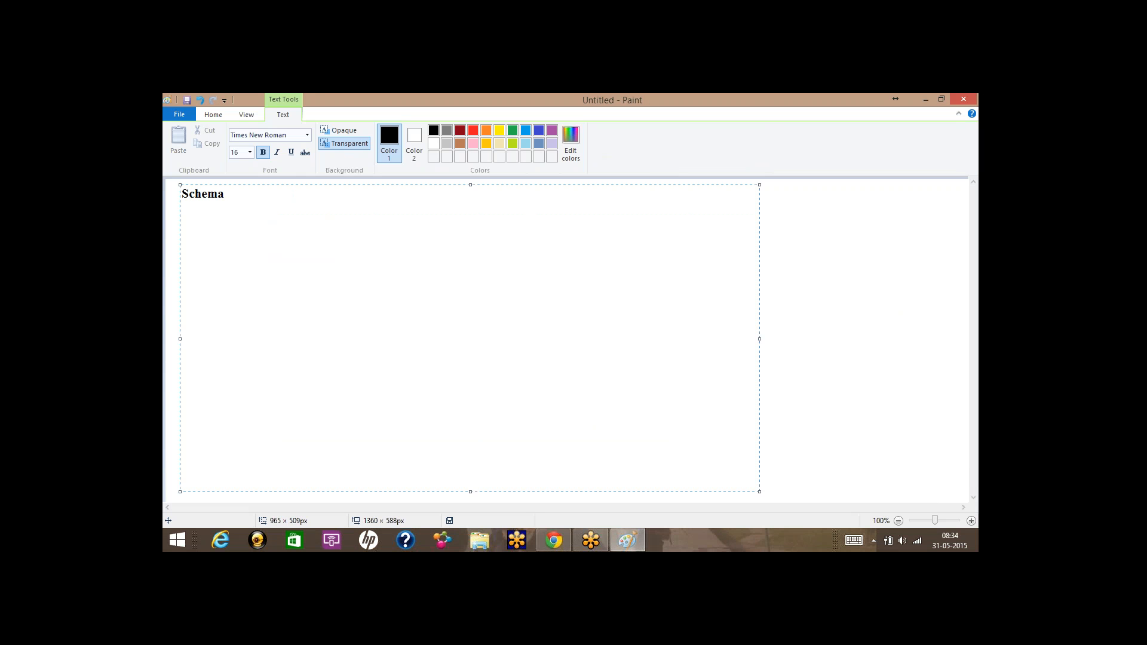
Type the bold topics Schema, Table, Load from CSV, Load data without Creating Table, View : Combination of Multiple Table.
text(a)
key(Return)
text(Table)
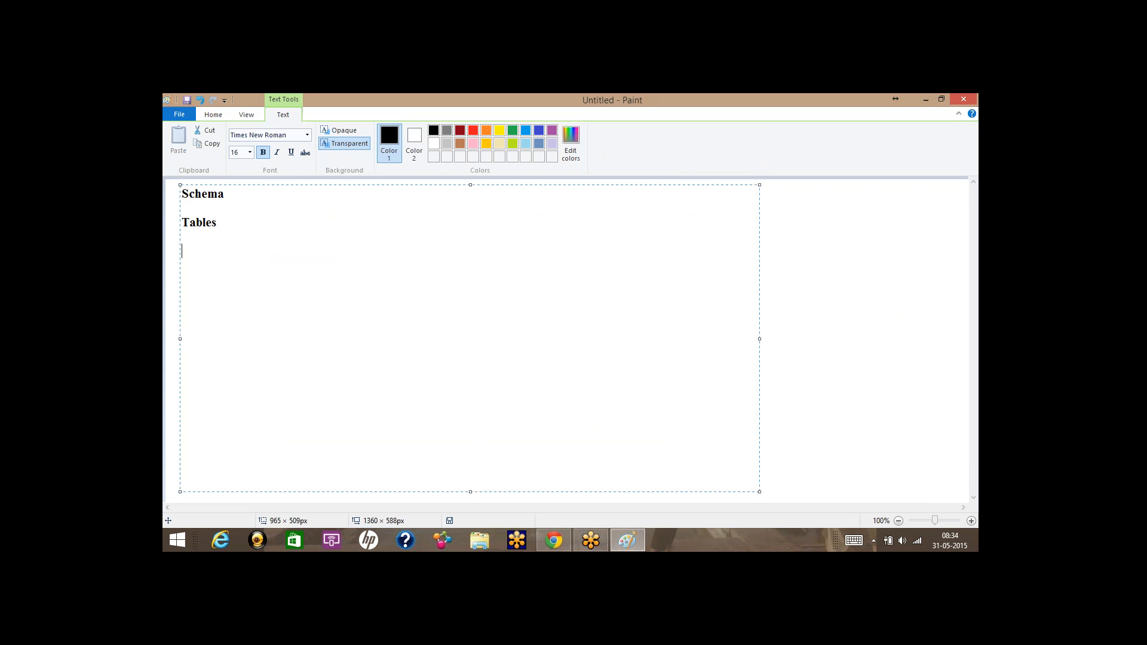
text(Load from )
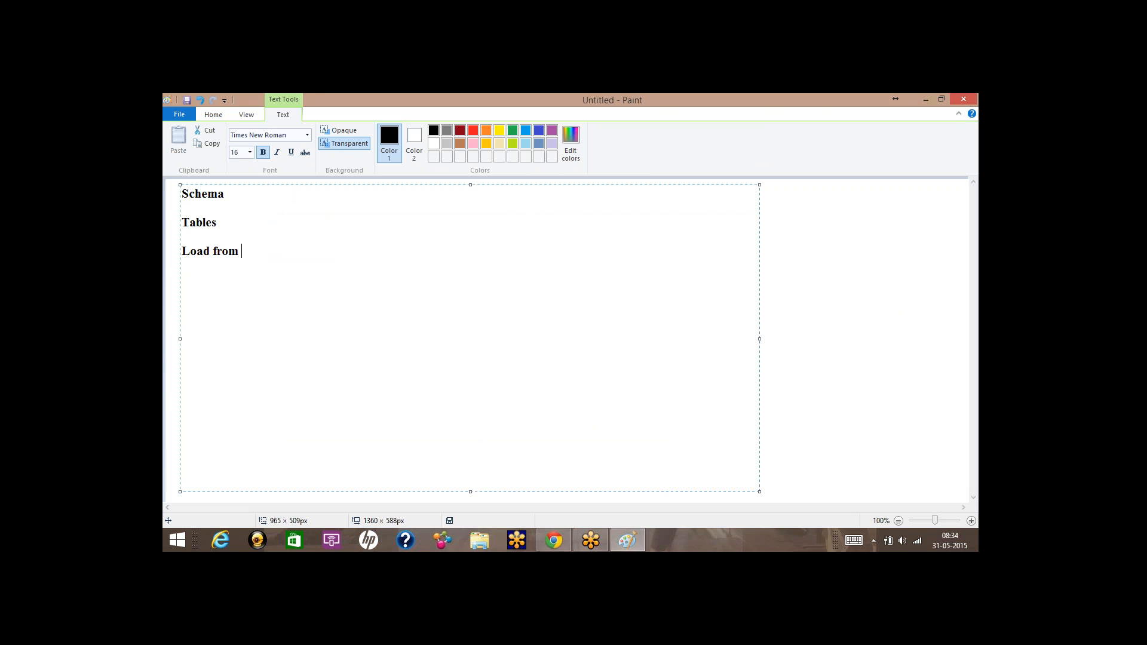
text(CSV)
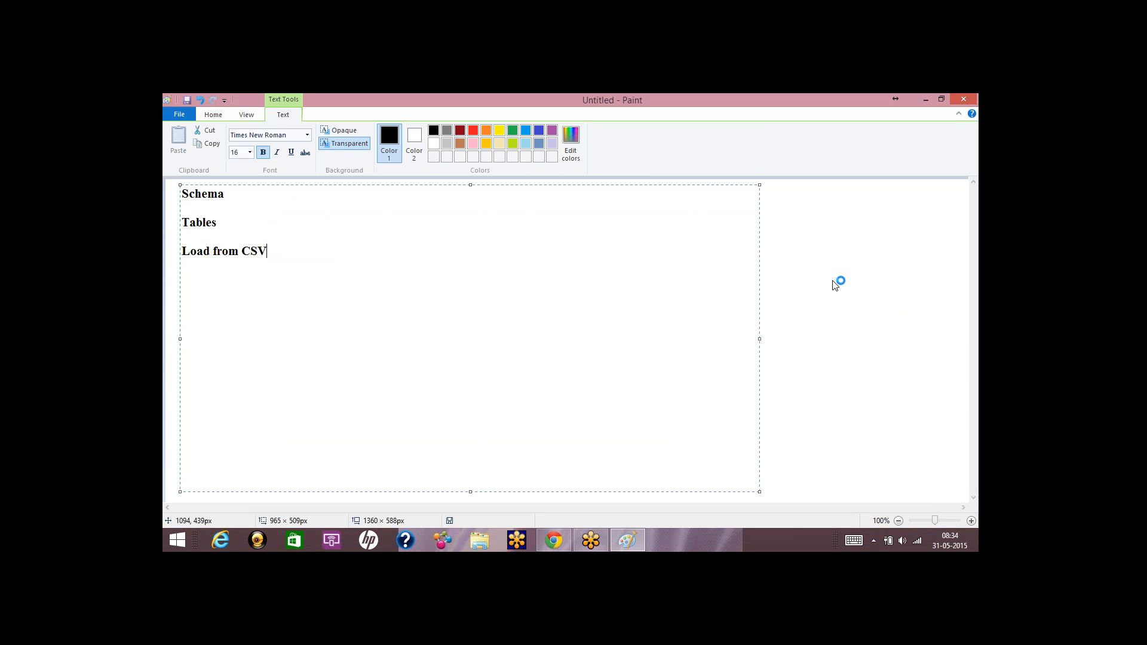
click(956, 103)
key(Return)
text(Load)
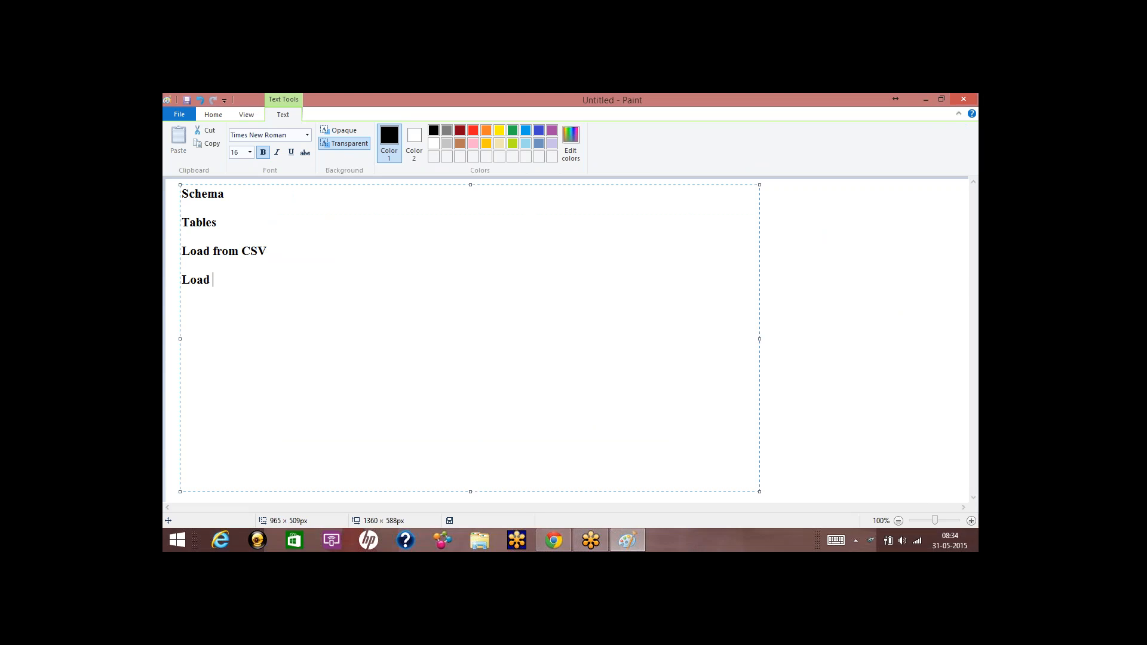
text( data witho)
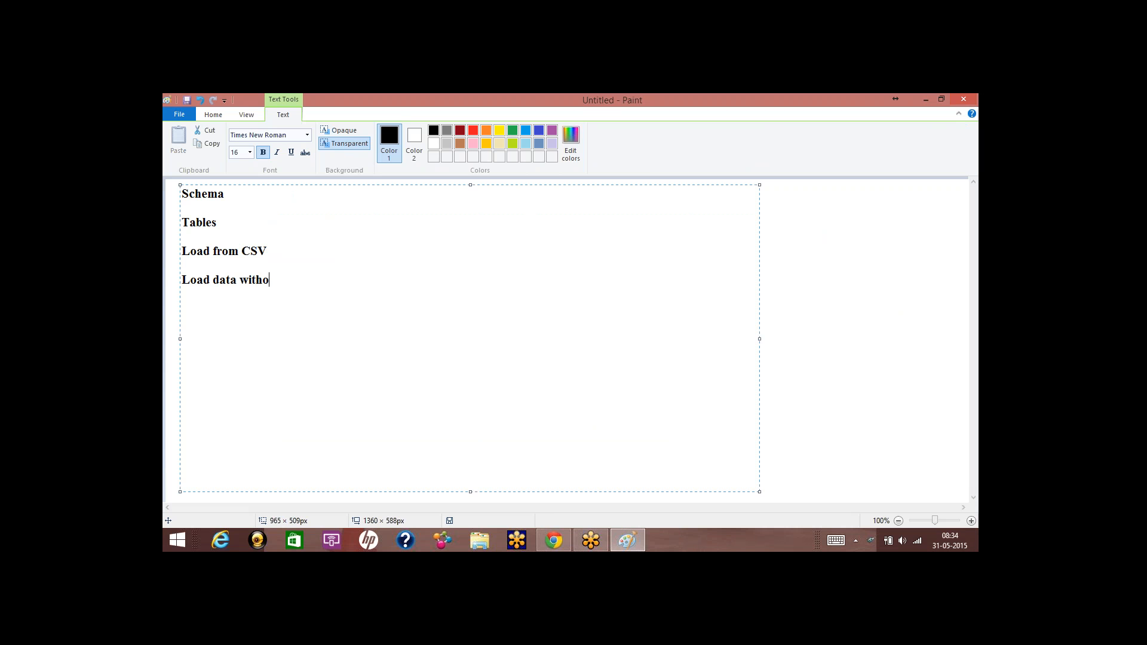
text(ut Creating Table)
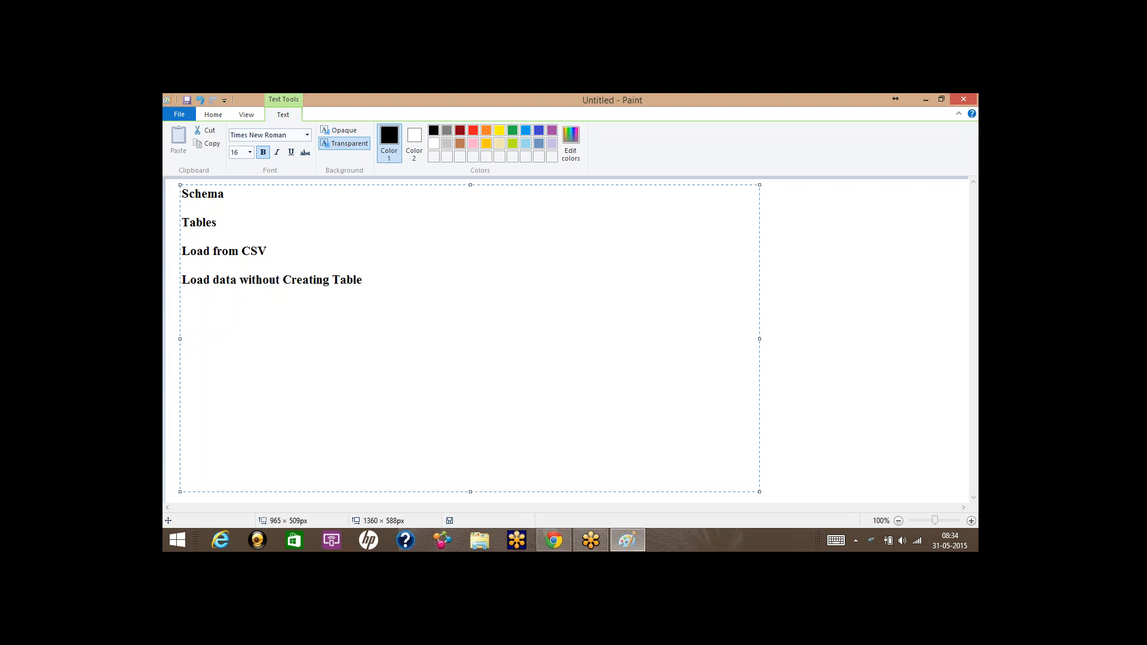
text(View : Combination of Multi)
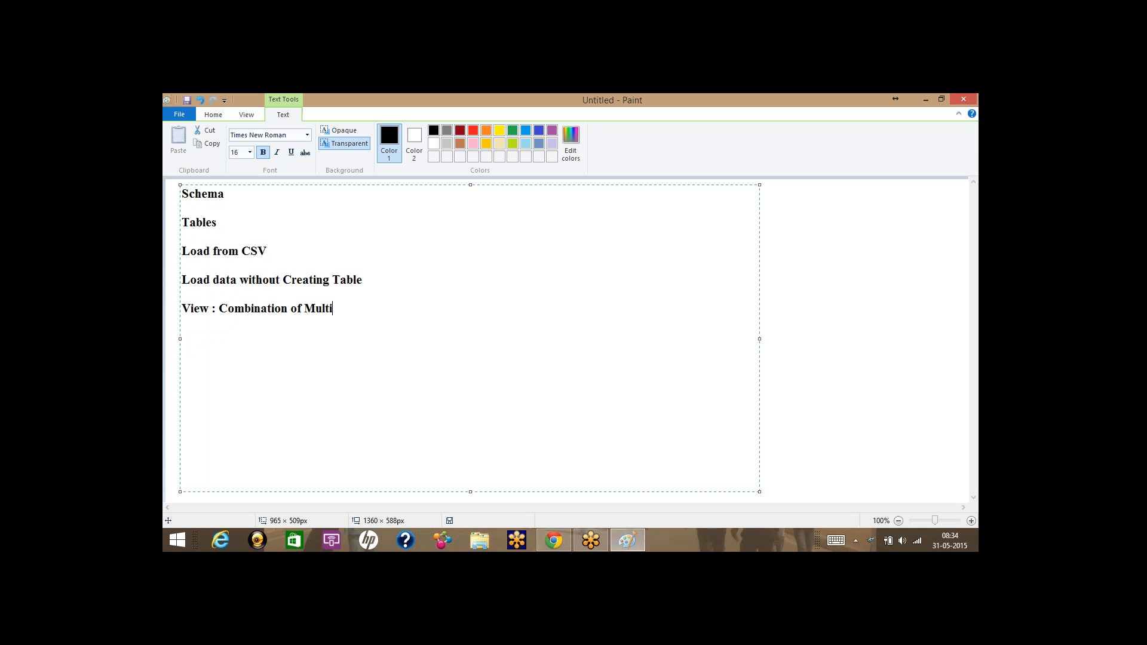
text(ple Table)
Draw two small boxes side by side below the text and a wider third box beneath them.
click(762, 300)
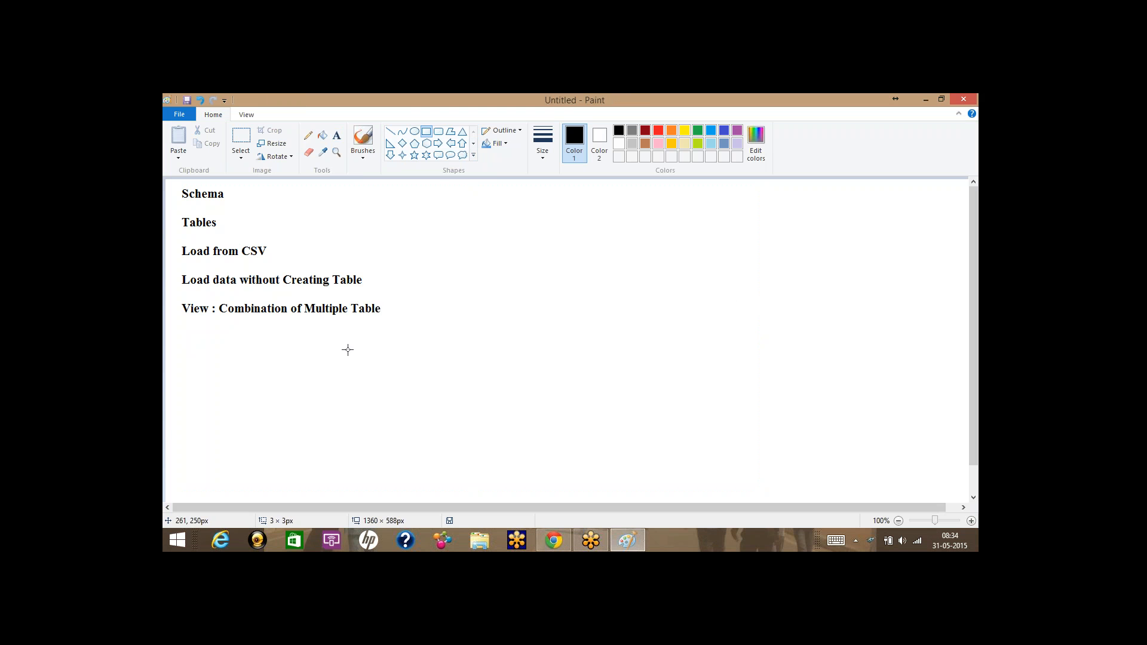
drag(321, 327, 374, 361)
click(543, 143)
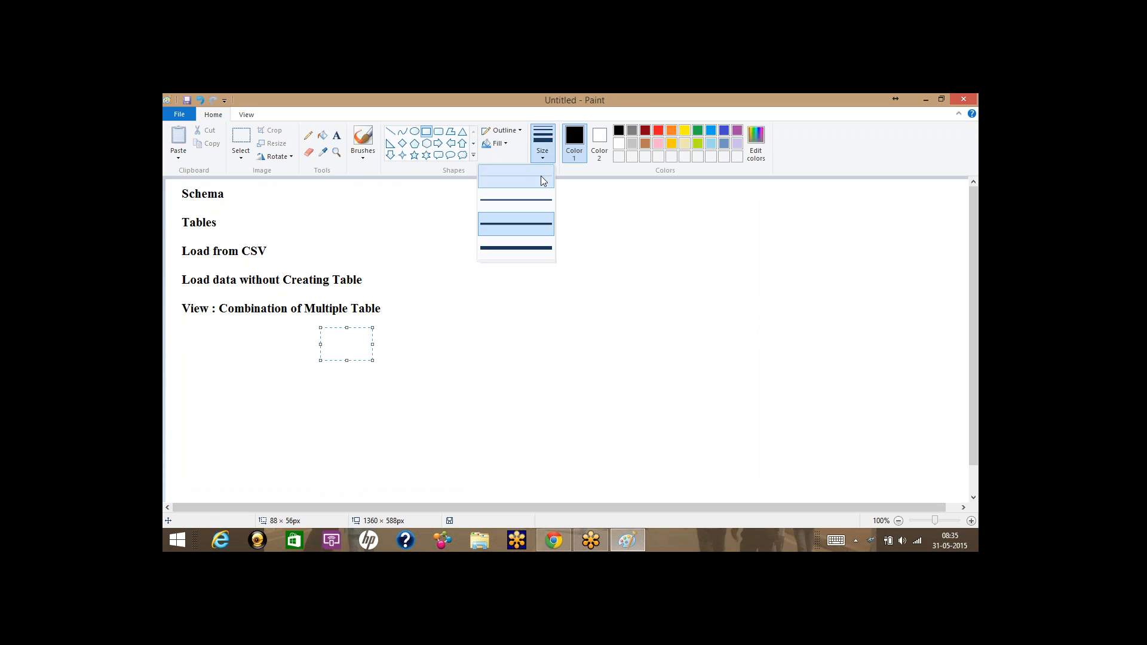
drag(422, 327, 481, 360)
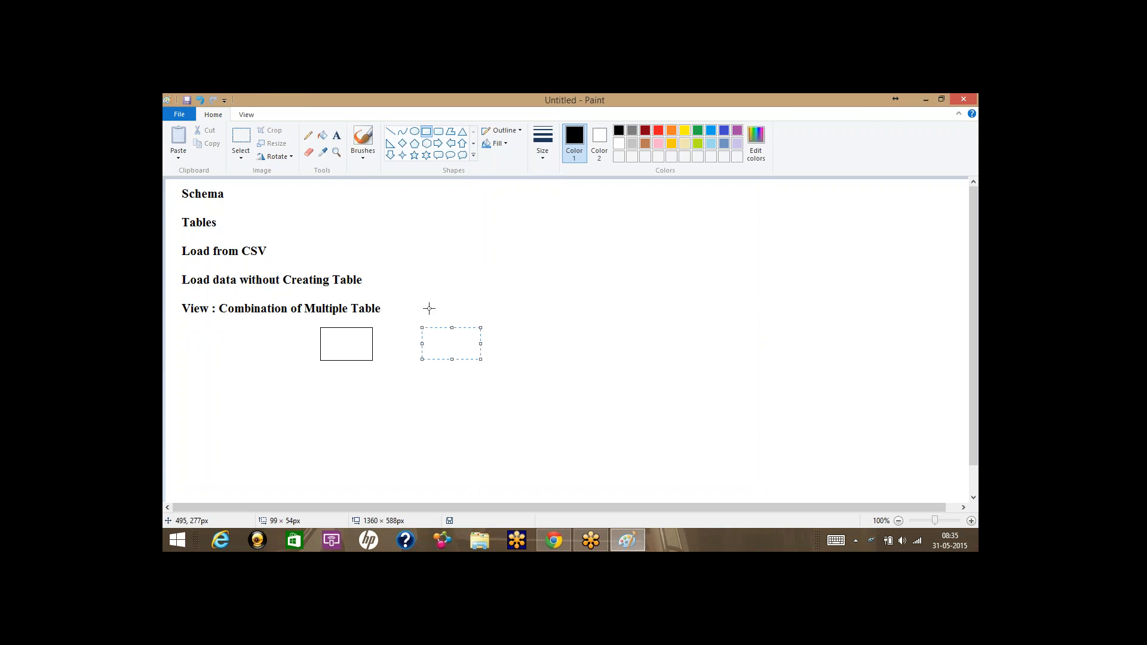
drag(359, 401, 452, 439)
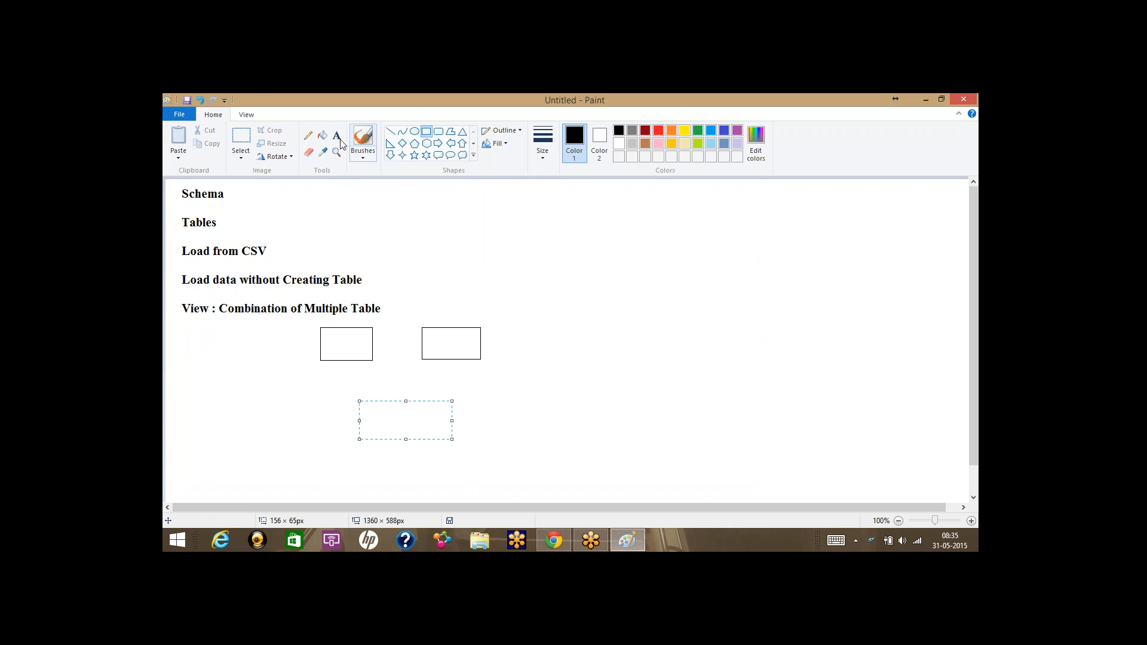
Connect the left and right boxes to the bottom box with straight lines.
click(391, 131)
drag(355, 359, 389, 399)
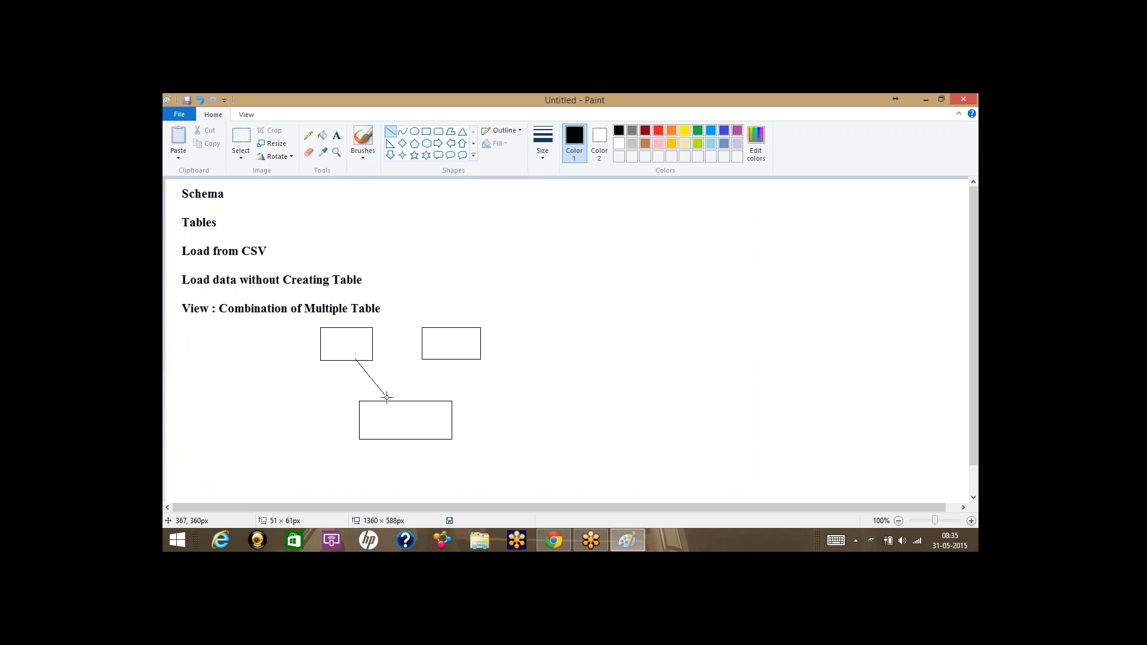
drag(441, 356, 412, 405)
click(470, 379)
Add a 'Catalog' label beside Schema and select the whole drawing area.
click(337, 136)
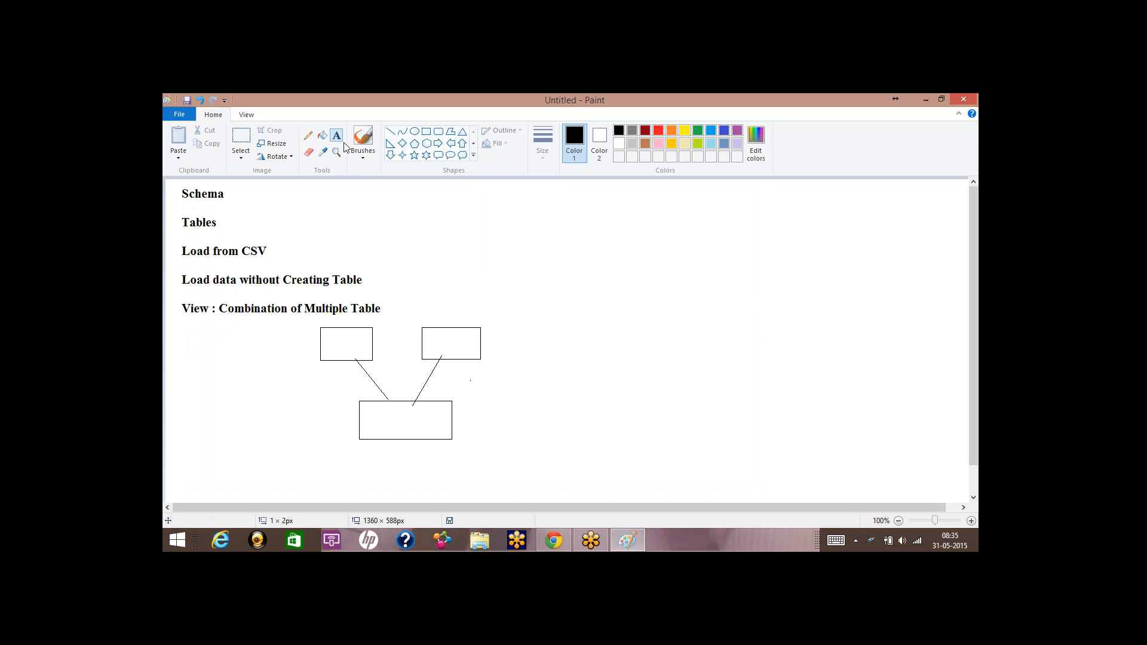
drag(348, 187, 472, 246)
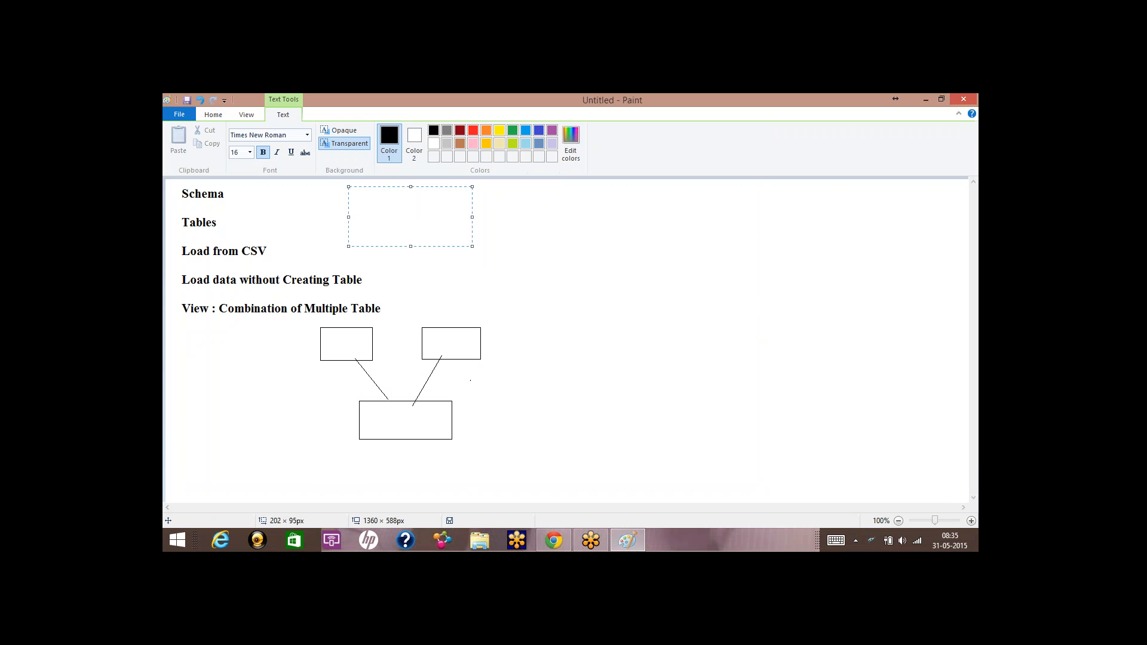
text(Catalog)
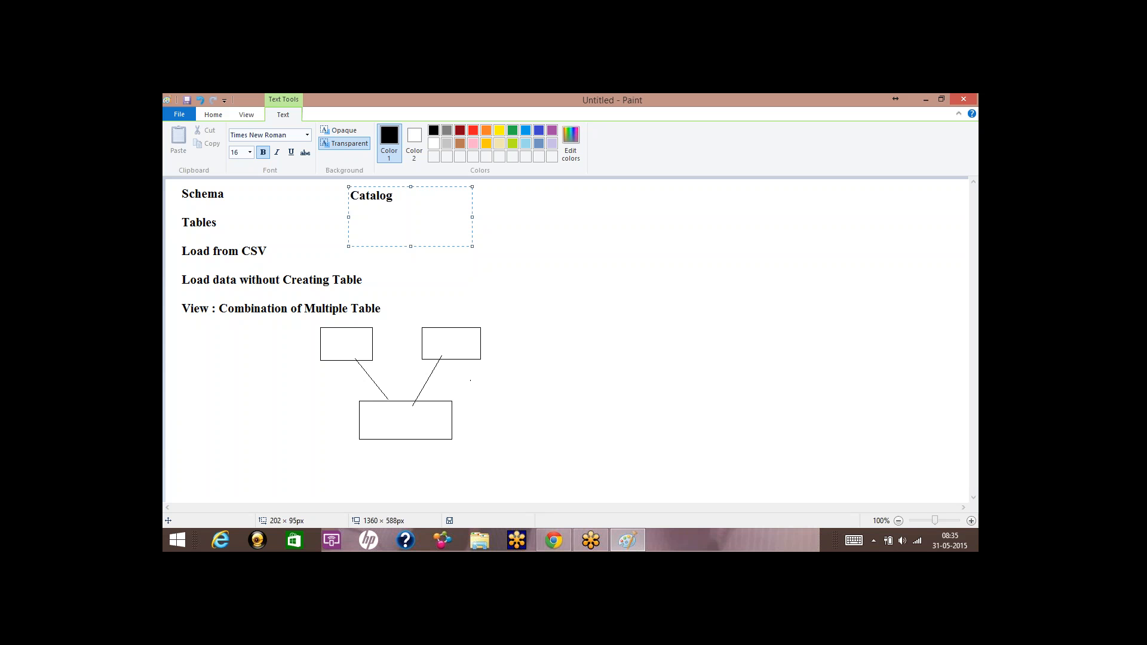
key(Return)
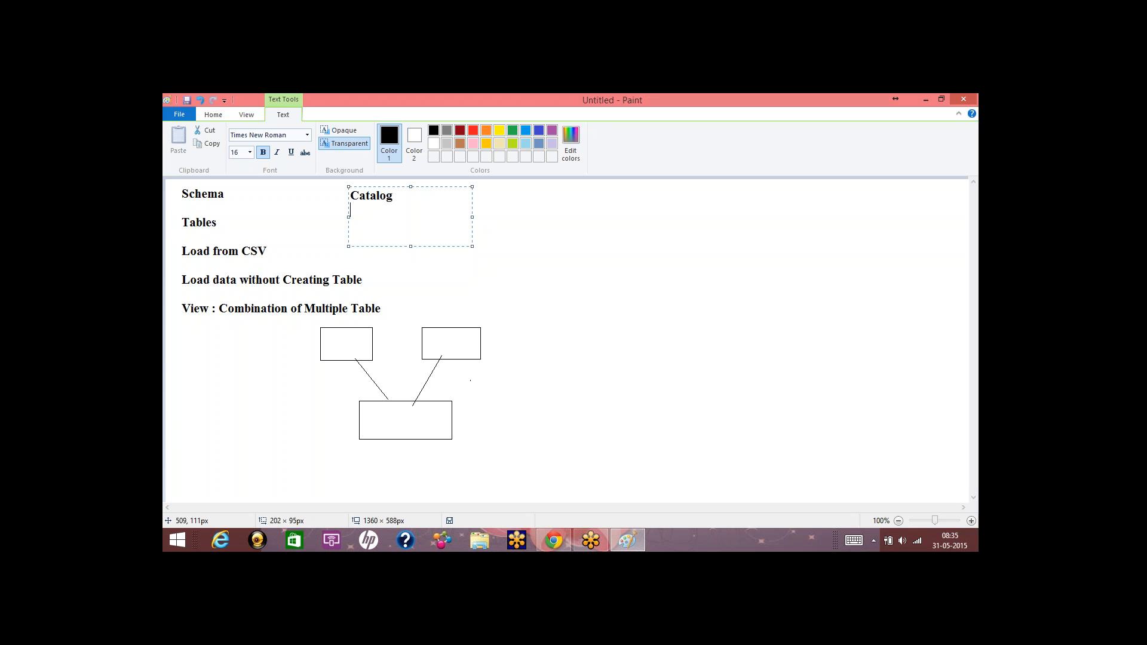
click(547, 255)
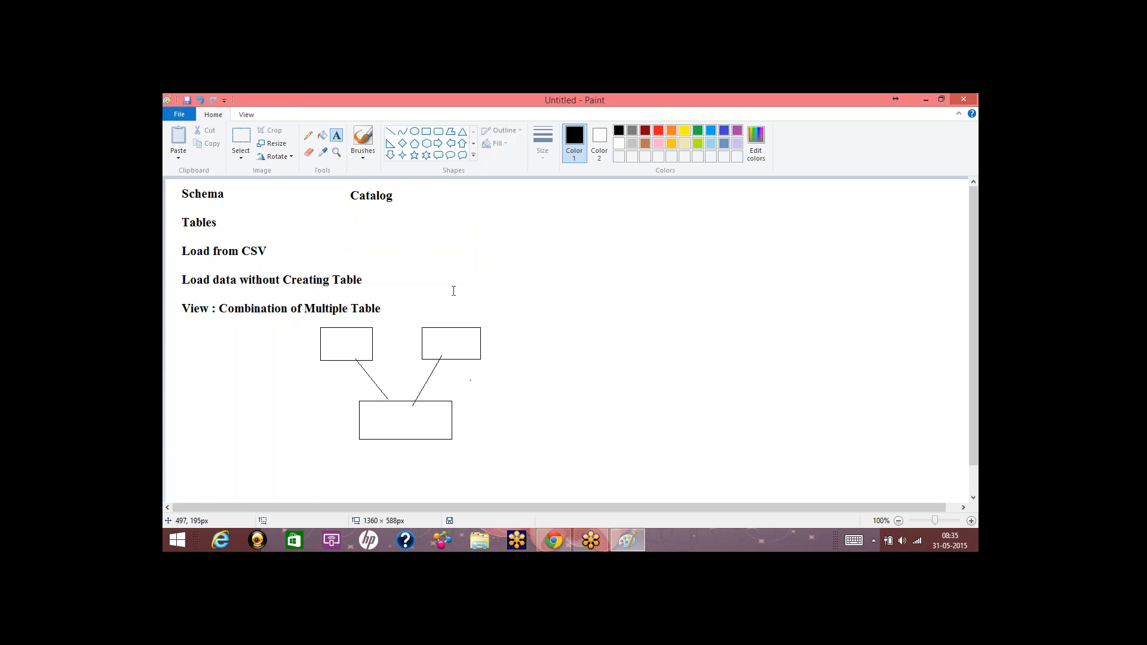
click(241, 142)
drag(175, 180, 527, 446)
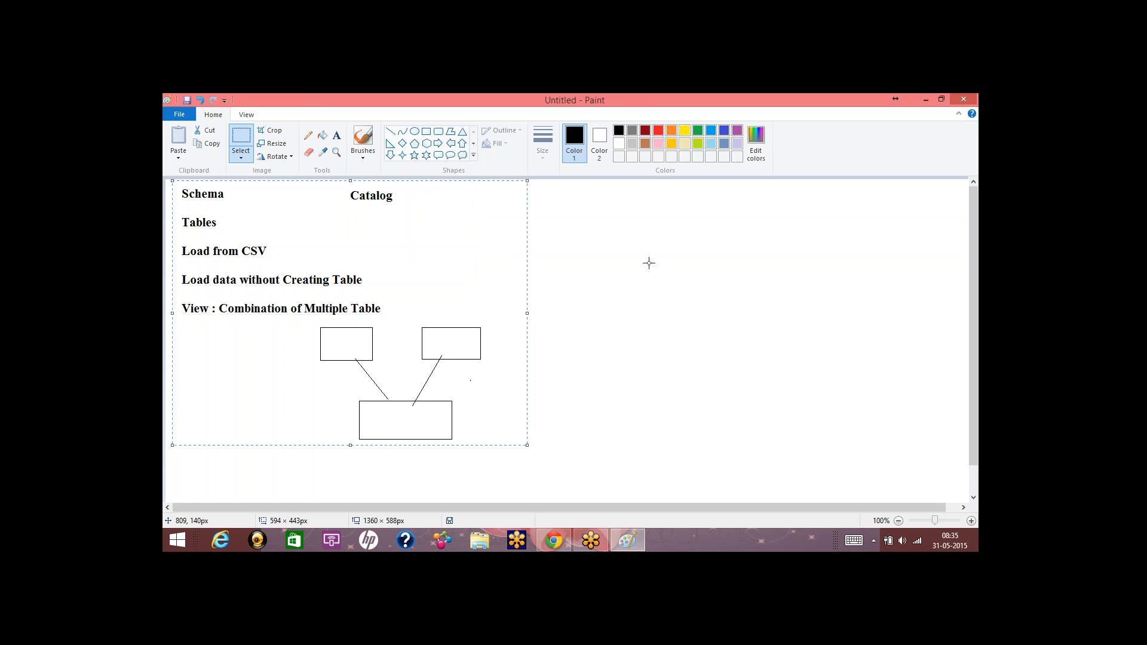
Erase the selected drawing to leave a blank canvas.
click(167, 179)
mouse_move(173, 186)
mouse_down()
mouse_move(349, 201)
mouse_move(510, 338)
mouse_move(502, 453)
mouse_up()
key(Delete)
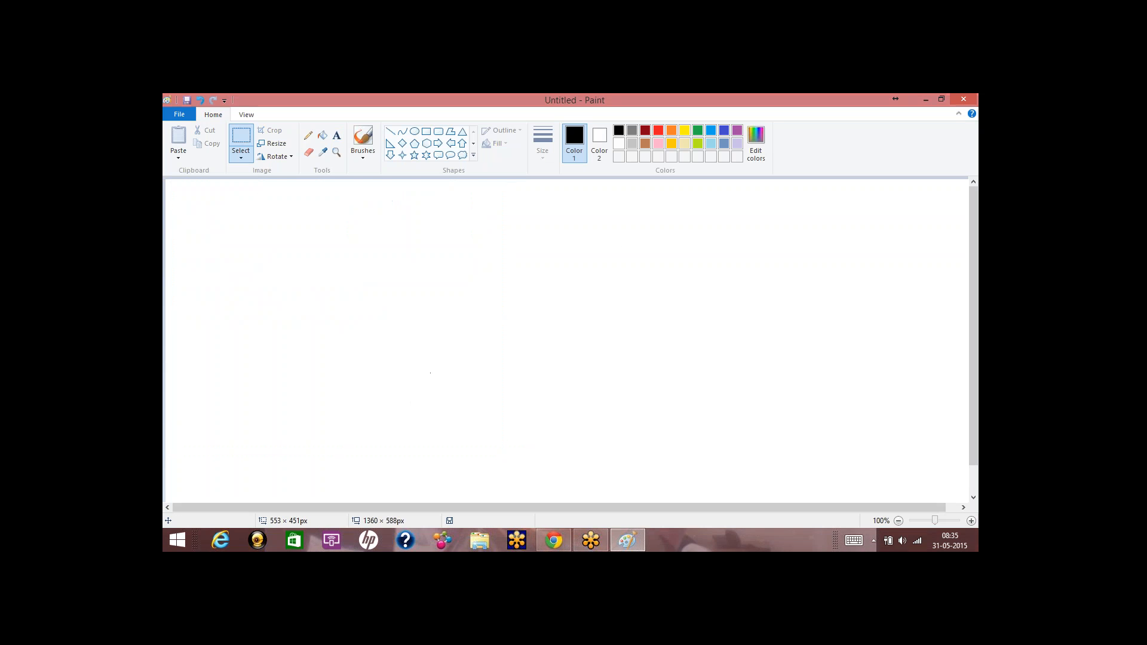
Write 'Advance Modeling :' and items 1.Attribute View through 5.Calculation View in a large text box.
click(336, 135)
drag(185, 190, 734, 413)
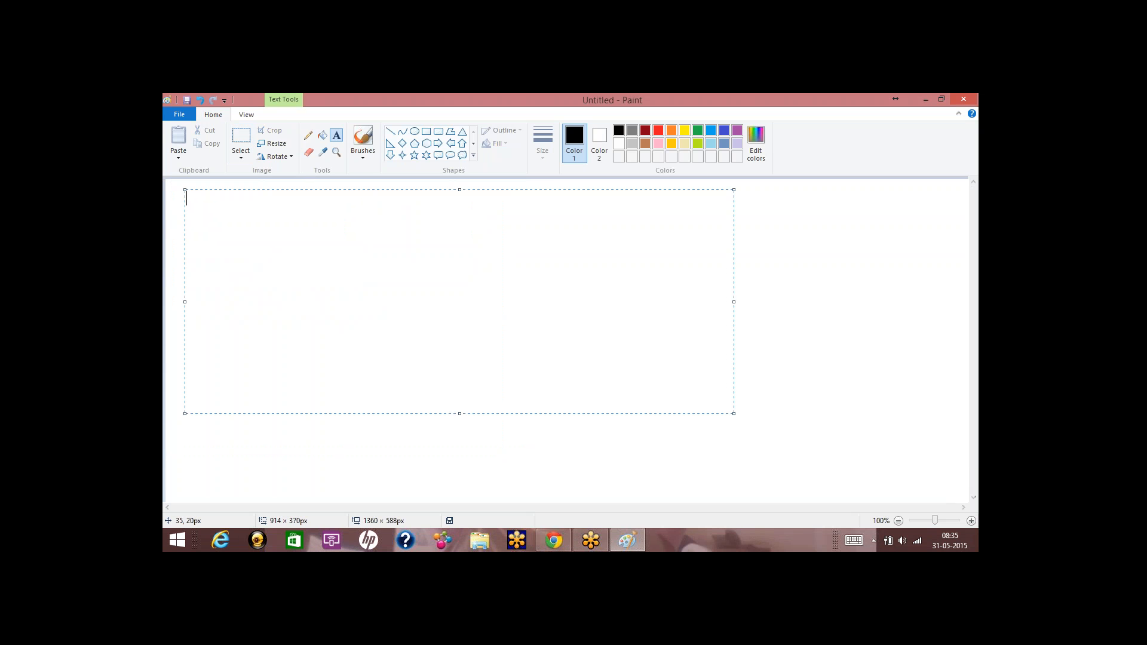
text(Advan)
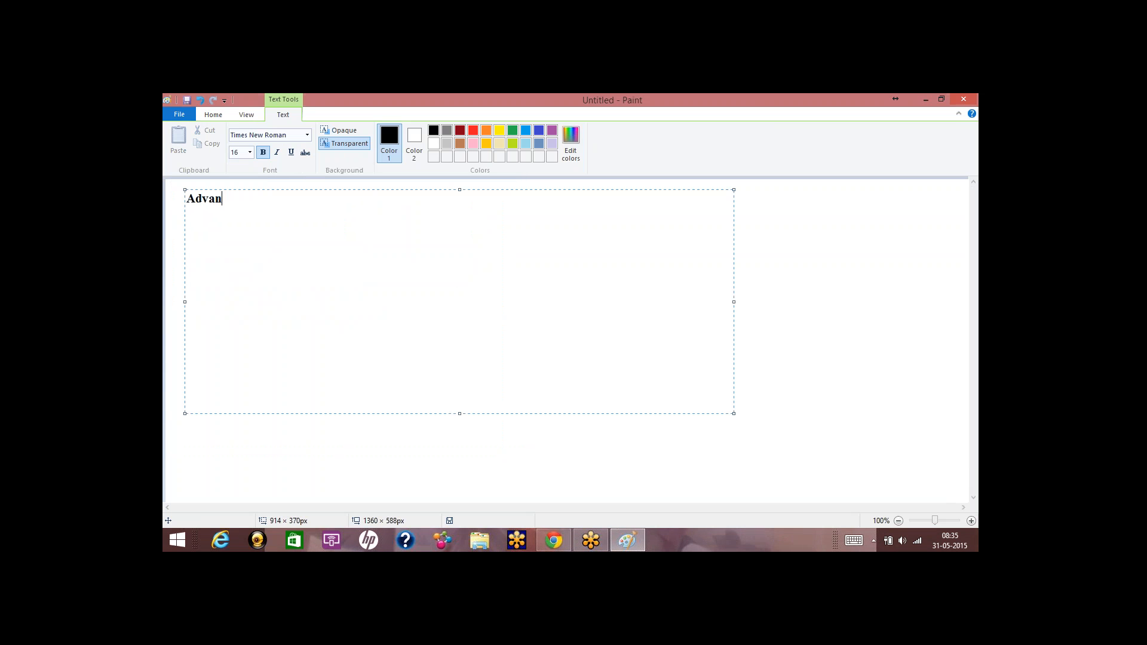
text(ce Modeling )
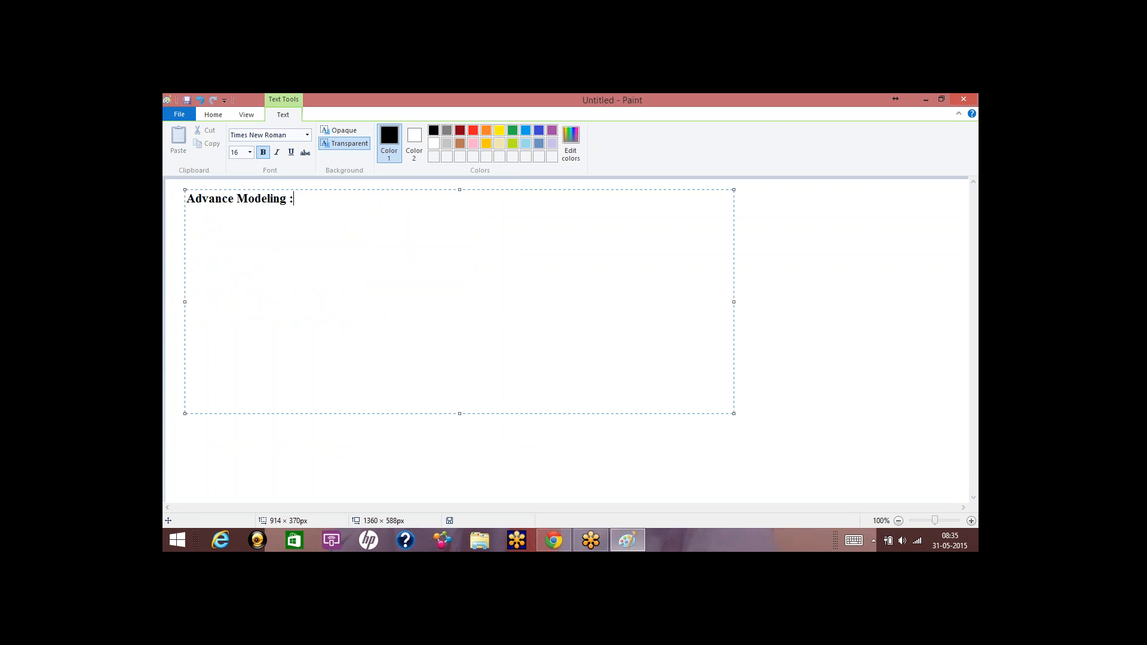
text(:)
key(Return)
text(1.Attribute View )
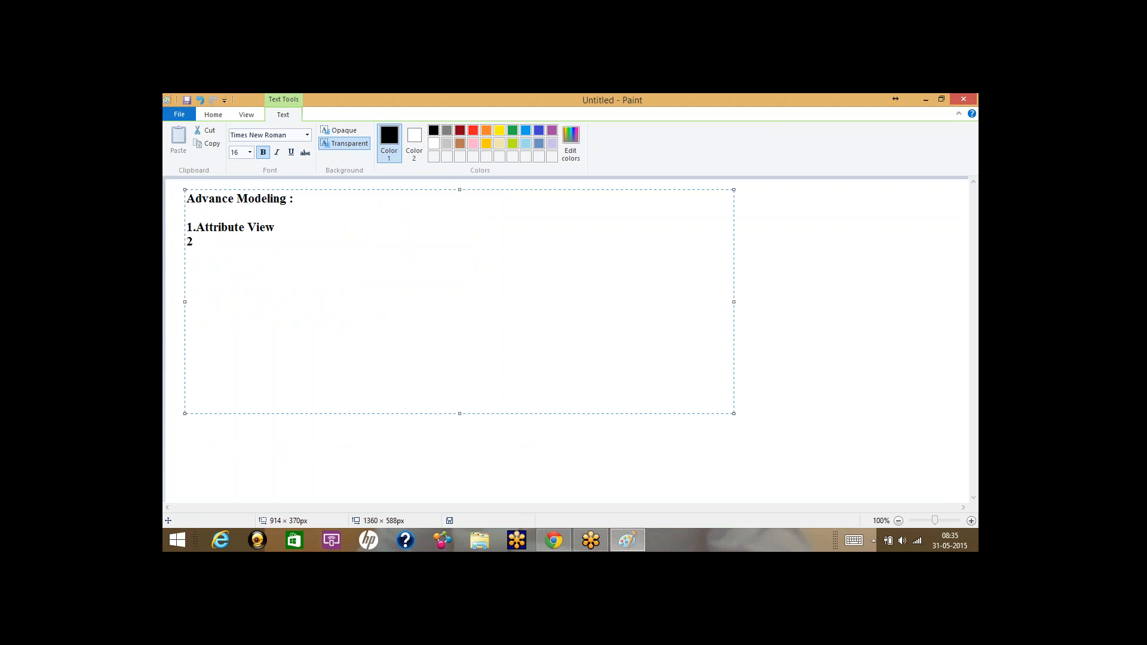
text(2.Attribute Time Based View)
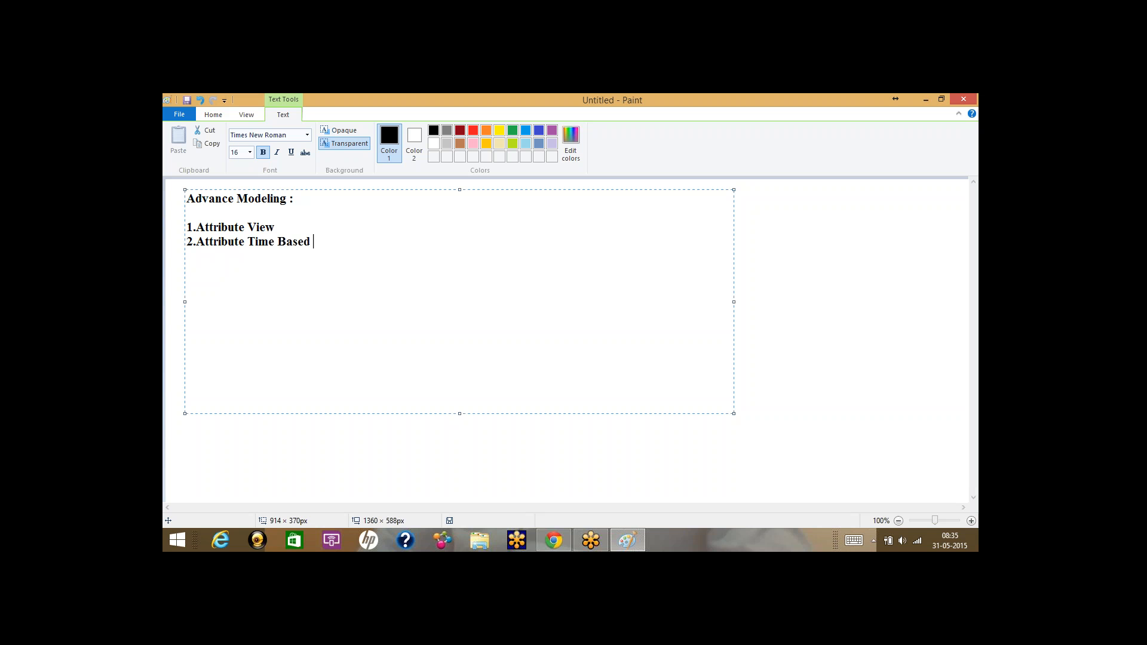
key(Return)
text(3)
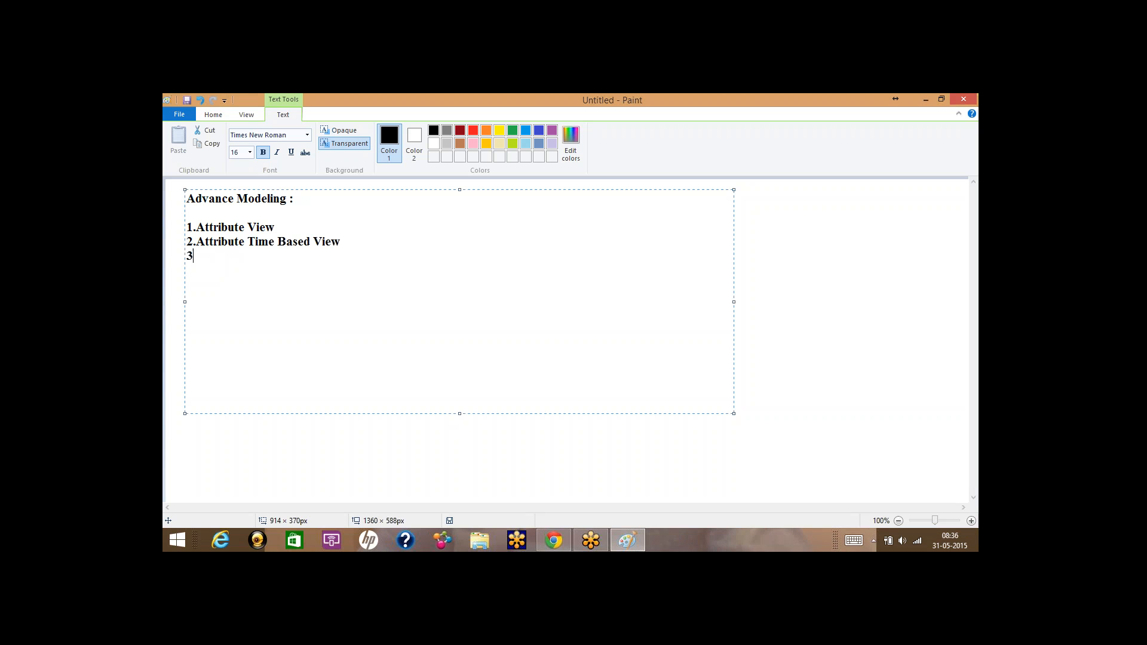
text(.Attr)
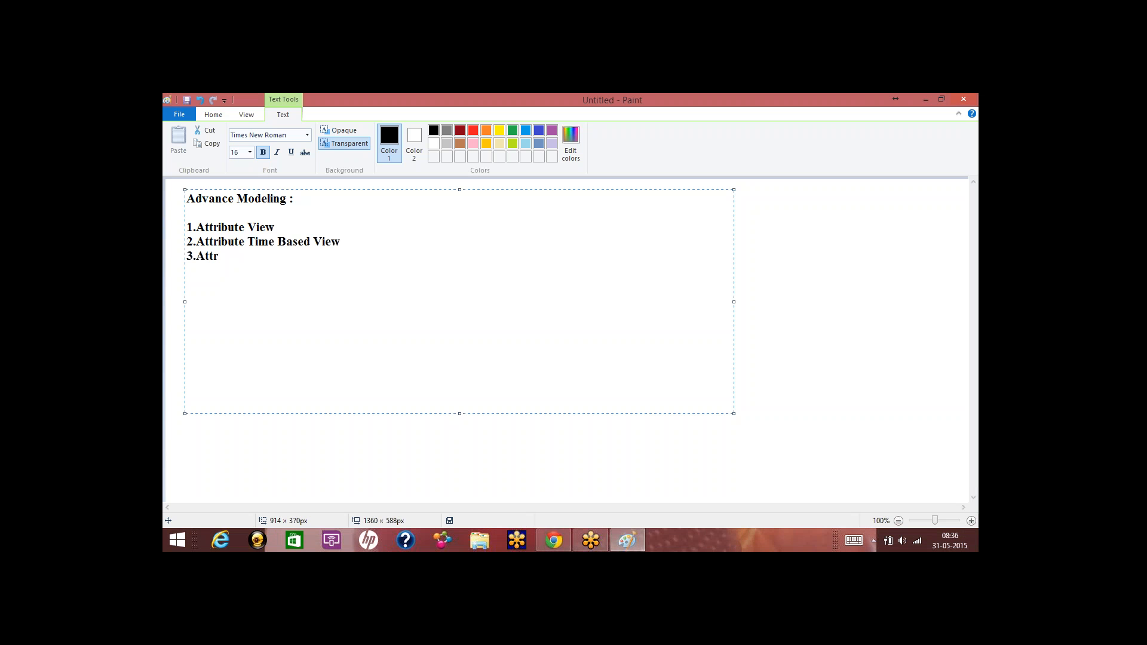
text(ibute Hierarchy 4.)
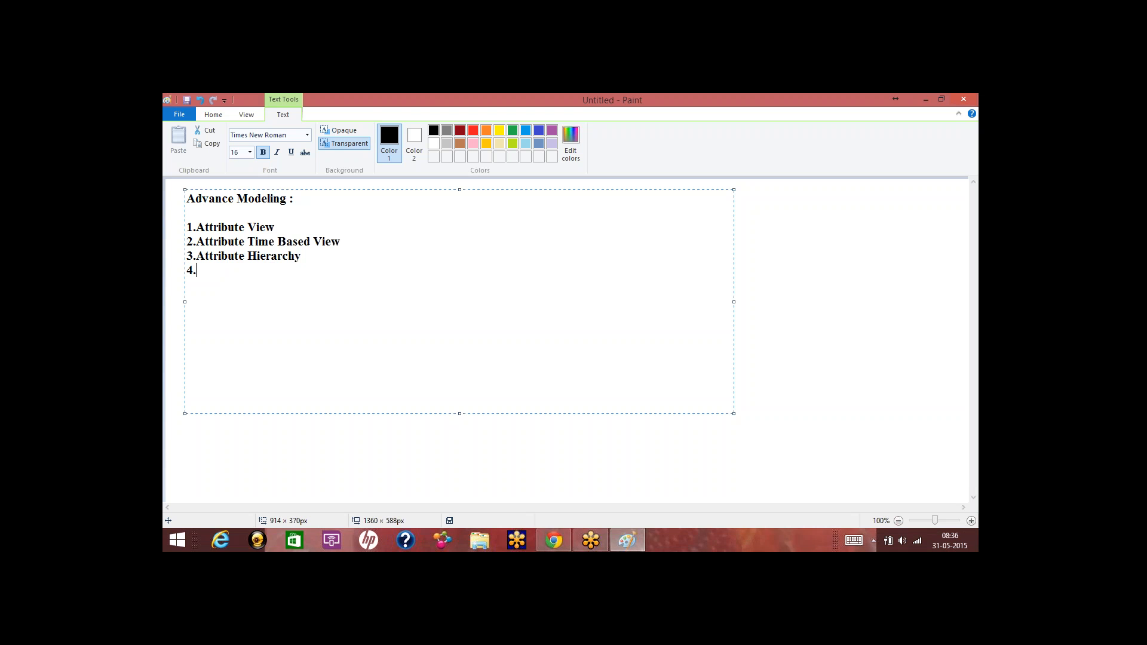
text(Analyti)
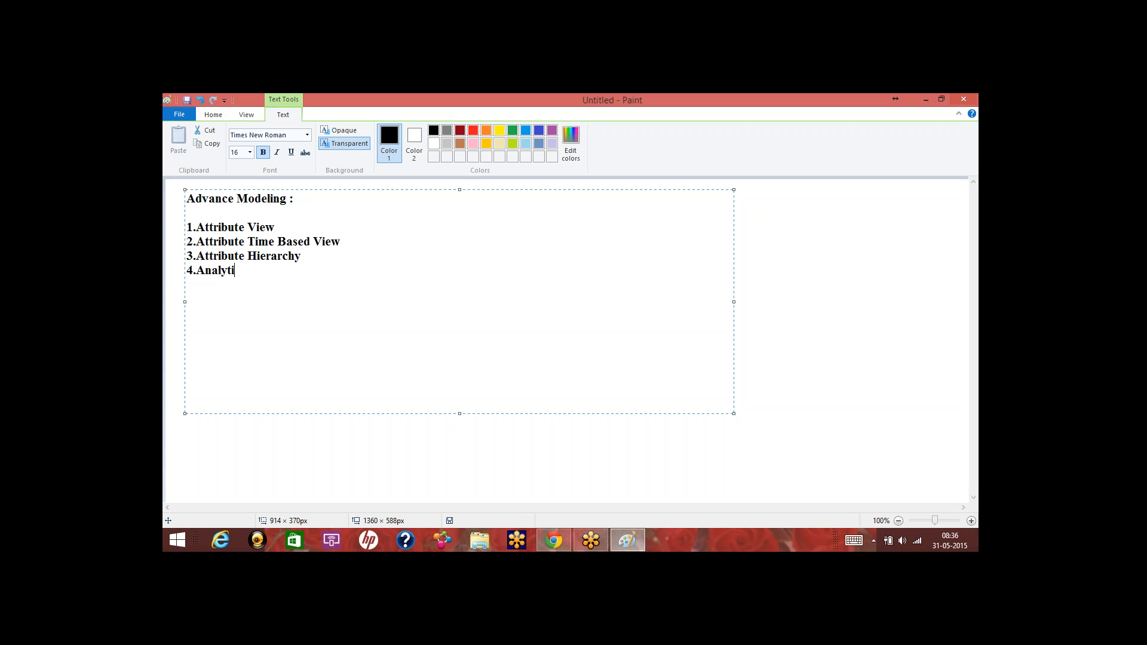
text(cal View)
key(Return)
text(5.Calculation)
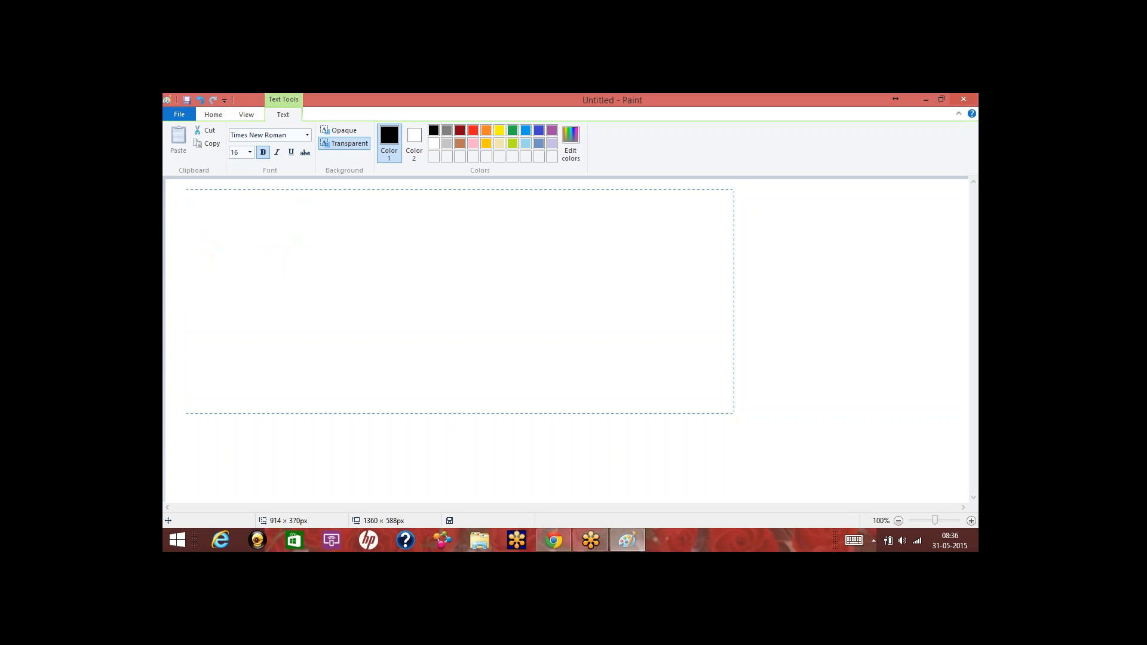
text( View)
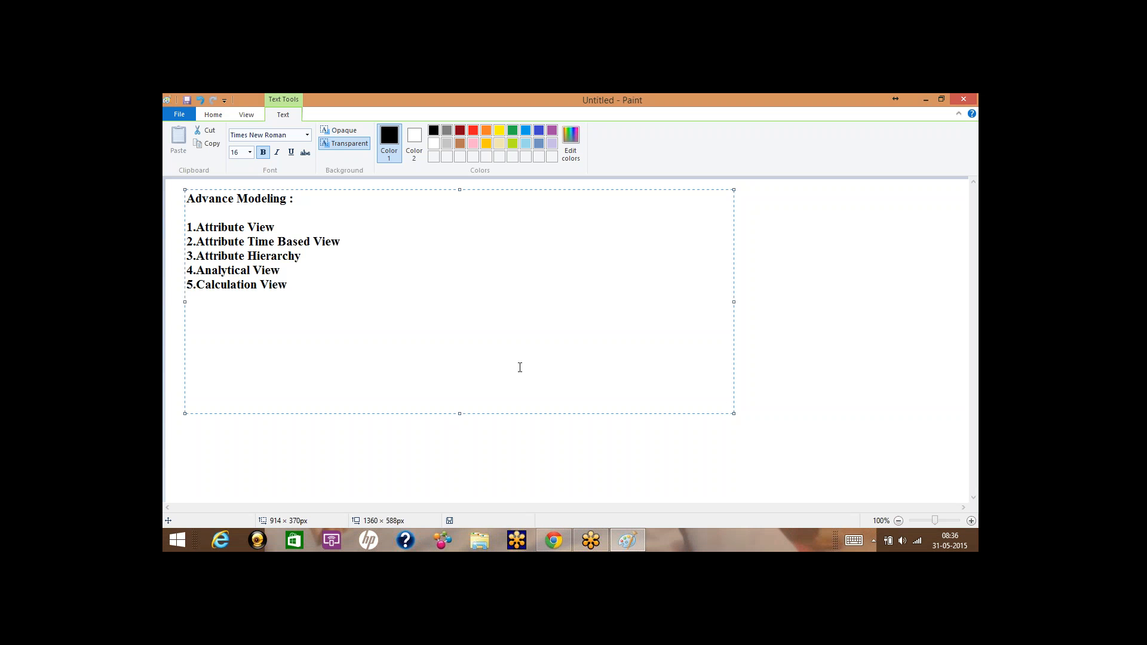
click(749, 285)
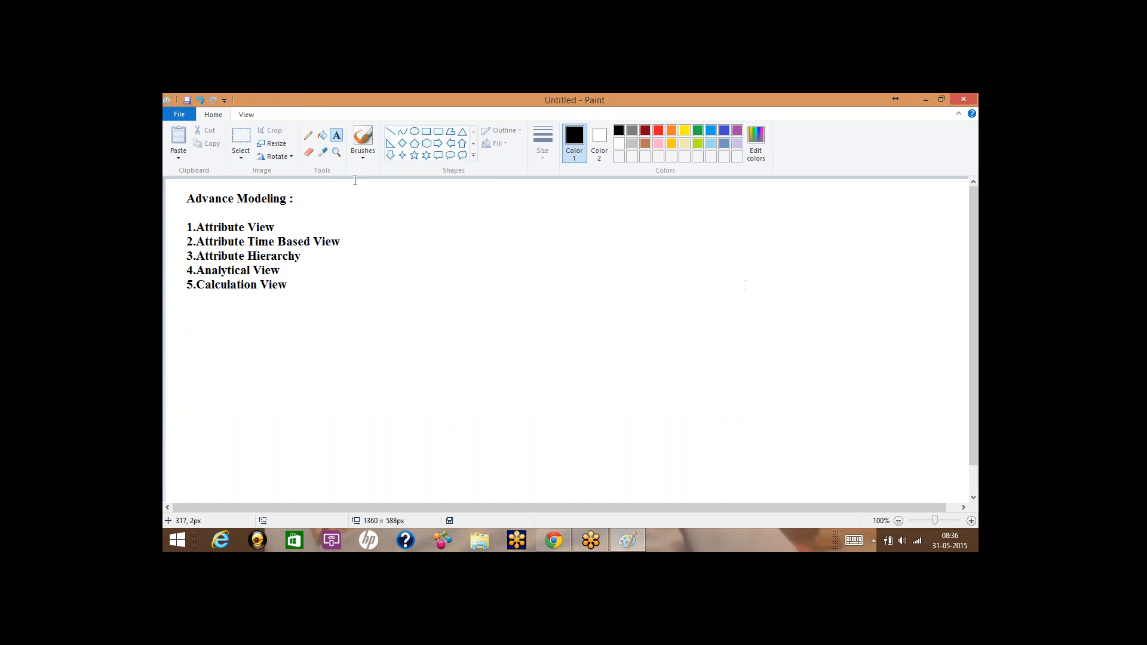
click(429, 136)
drag(431, 198, 516, 242)
drag(550, 194, 625, 241)
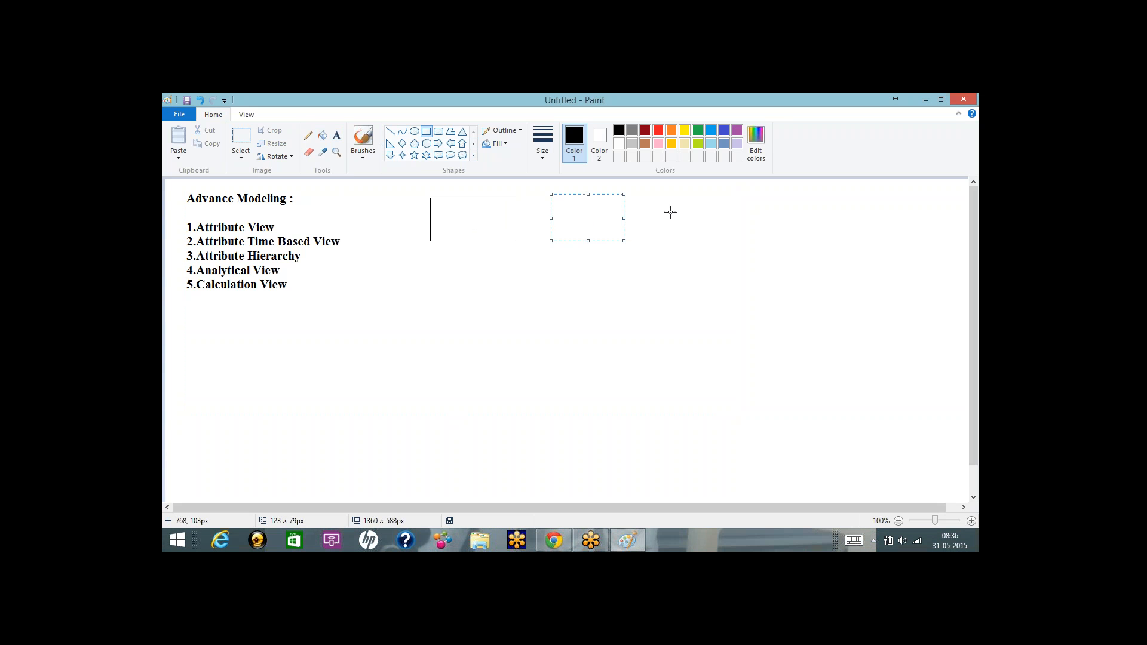
drag(664, 194, 724, 242)
mouse_move(518, 278)
mouse_down()
mouse_move(594, 321)
mouse_move(641, 323)
mouse_up()
drag(583, 289, 583, 302)
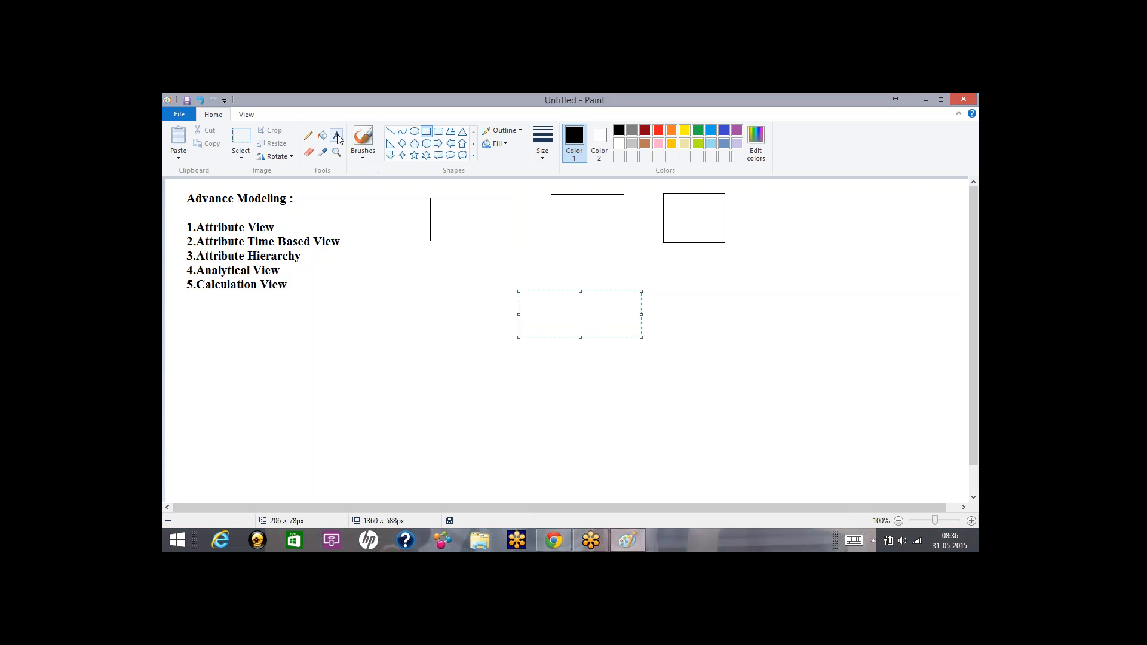
click(243, 138)
drag(417, 185, 758, 358)
key(Delete)
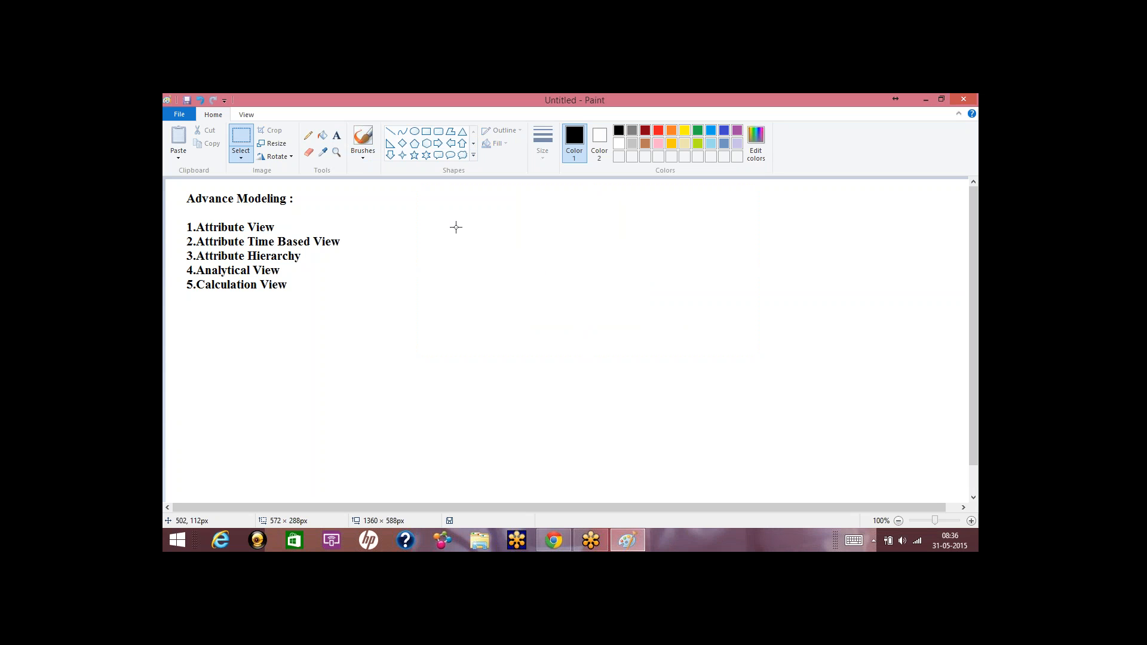
drag(425, 201, 504, 270)
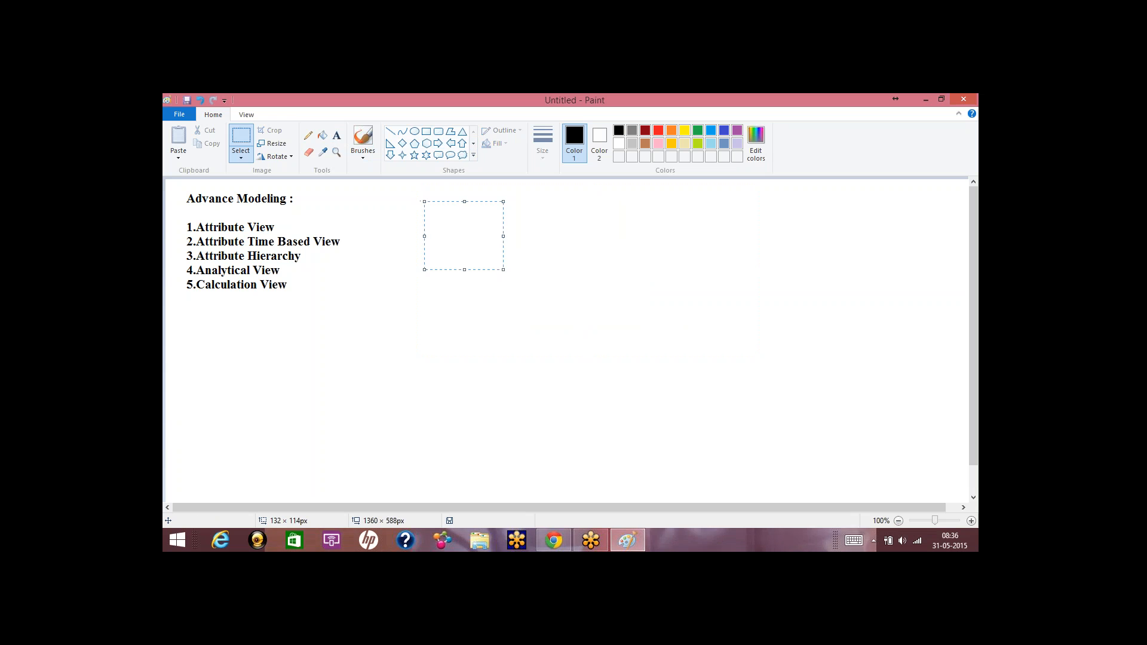
Draw three rectangles beside the list, with the middle one tallest.
click(427, 132)
drag(420, 205, 509, 301)
drag(561, 205, 658, 386)
drag(707, 196, 814, 281)
mouse_move(752, 214)
mouse_down()
mouse_move(751, 238)
mouse_move(746, 221)
mouse_up()
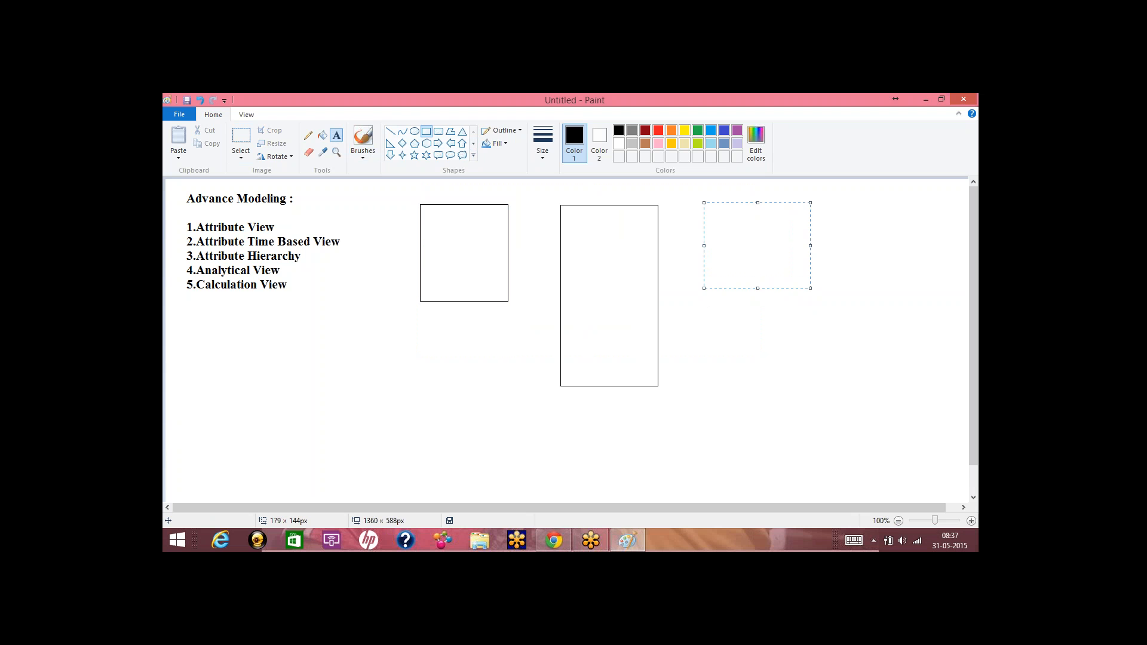
Label the three boxes Dim, Fact and Dim above them.
click(336, 135)
mouse_move(436, 189)
mouse_down()
mouse_move(744, 209)
mouse_move(863, 366)
mouse_up()
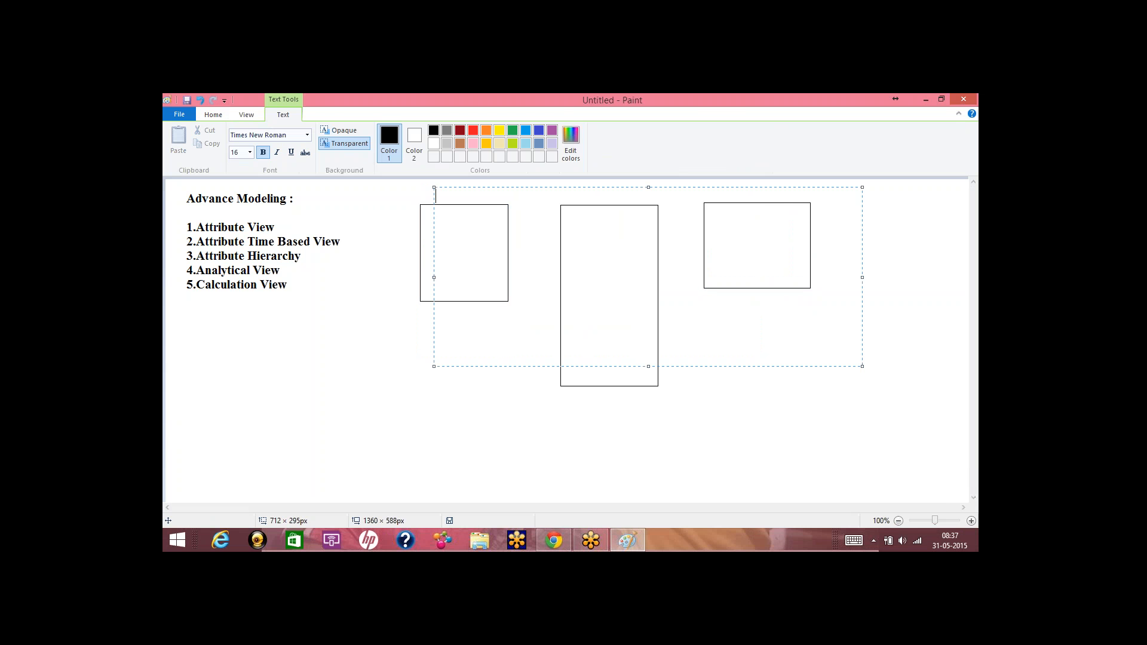
text(Dim)
text(ac)
key(Tab)
key(Tab)
text(Dim)
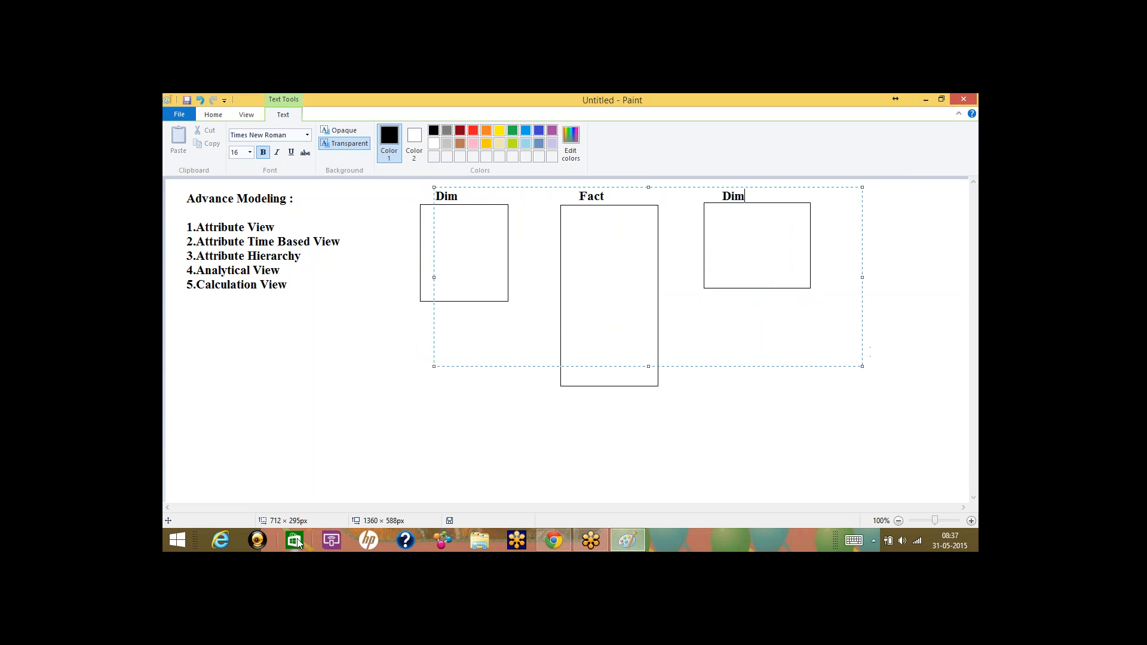
click(295, 540)
click(970, 103)
click(379, 285)
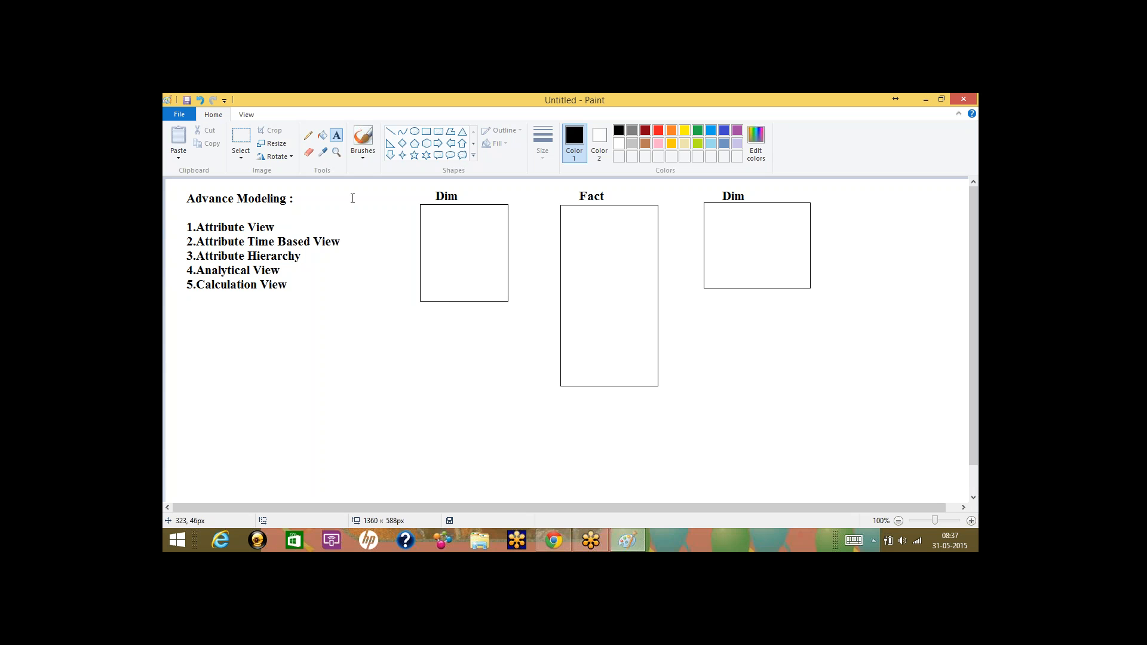
Draw two inner boxes in the Dim box labelled Attribute and Text Table.
click(426, 132)
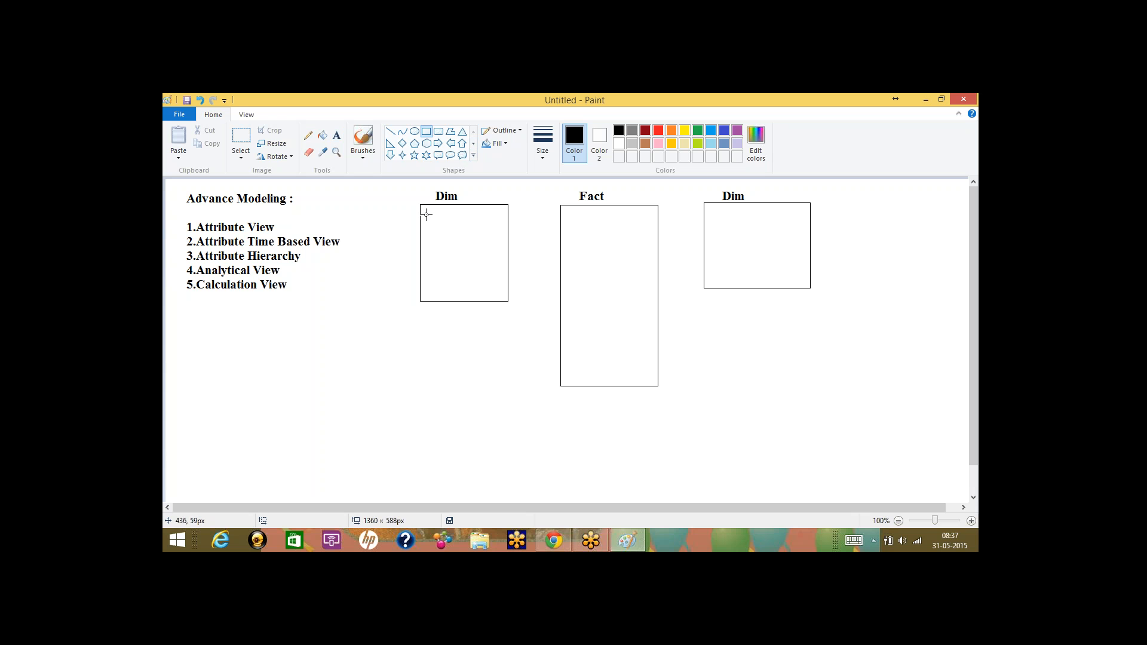
drag(426, 215, 501, 242)
drag(429, 259, 502, 292)
click(336, 135)
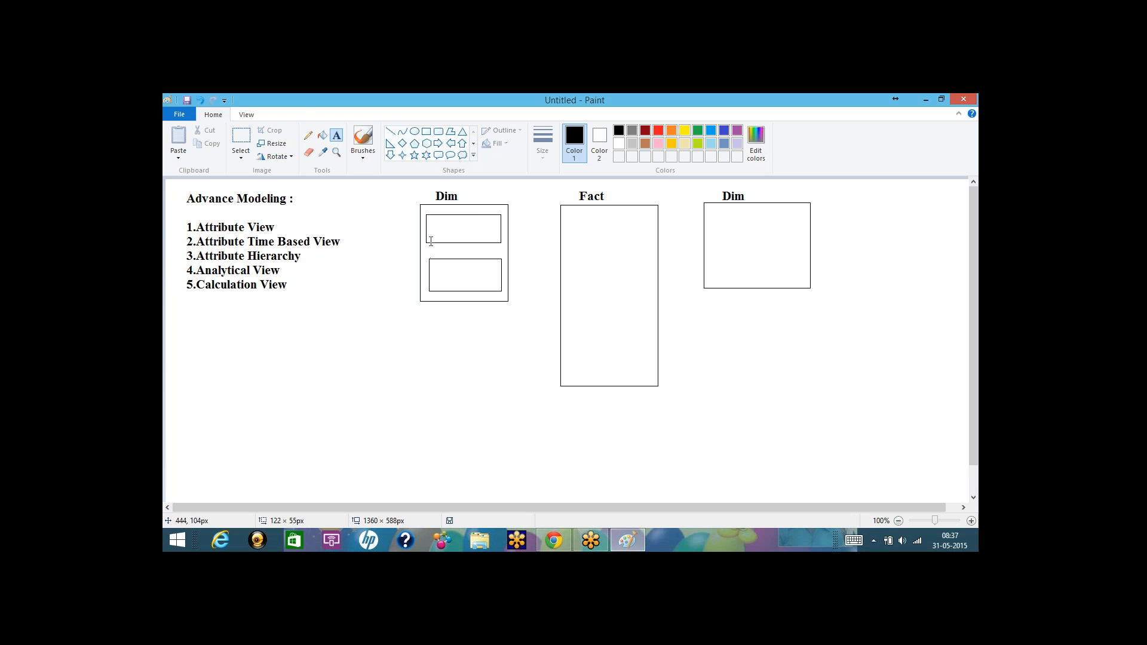
click(429, 223)
text(A)
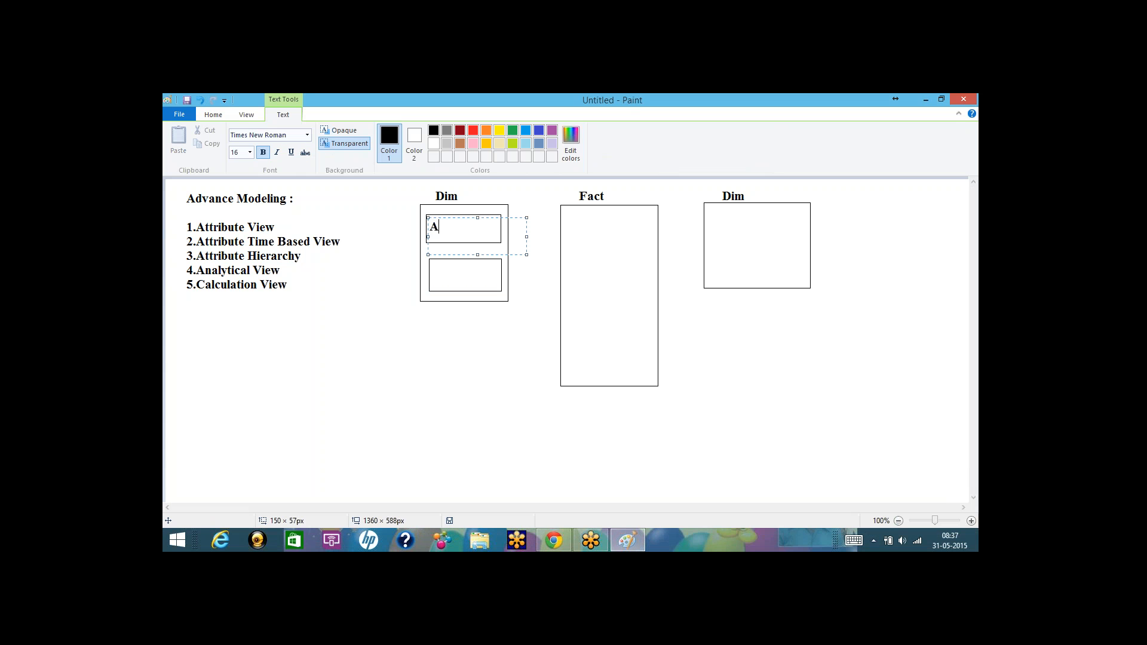
text(ttribute)
key(Return)
key(Return)
key(Return)
text(Text Table)
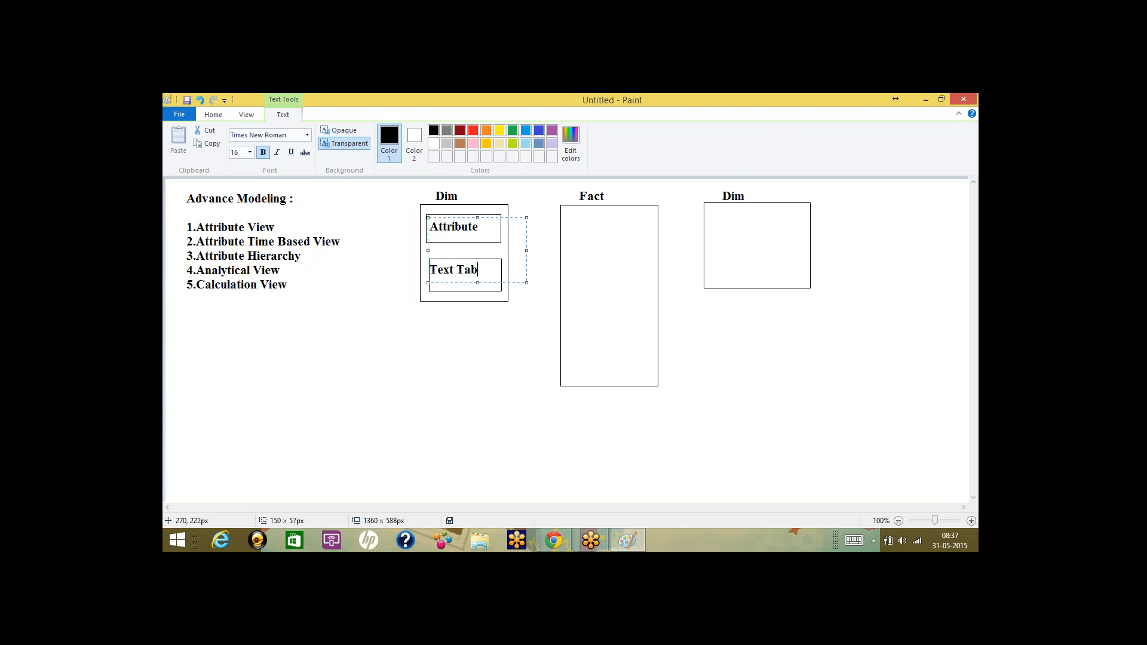
click(407, 306)
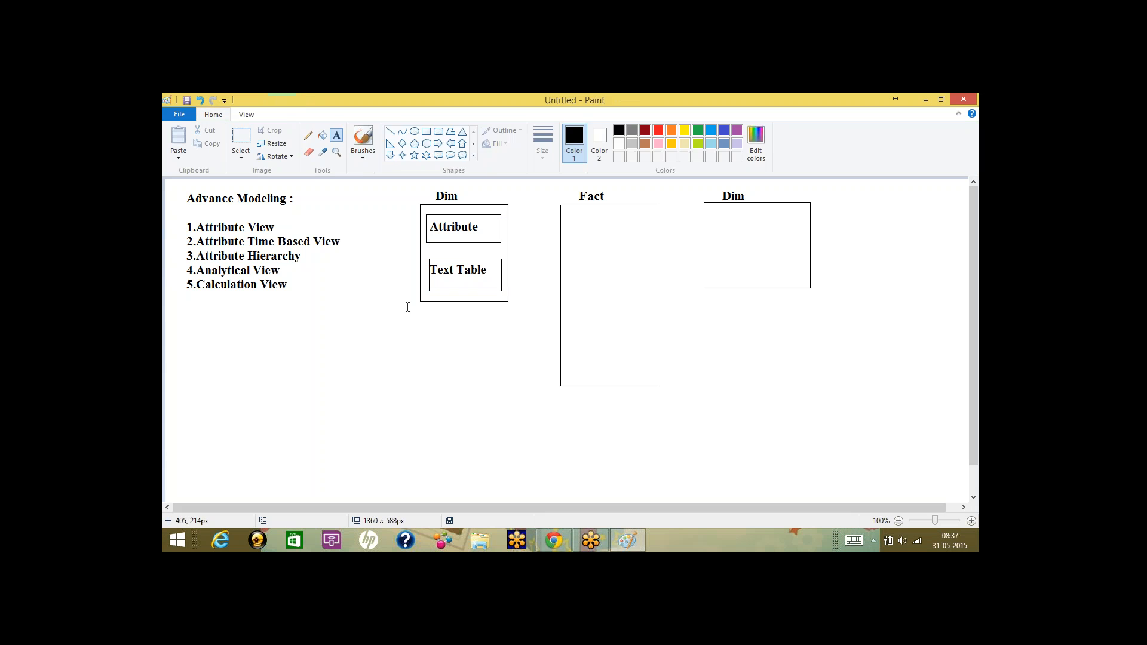
Caption the Dim box 'Master Data' and the Fact box 'Transaction Data'.
drag(407, 305, 576, 364)
text(Mas)
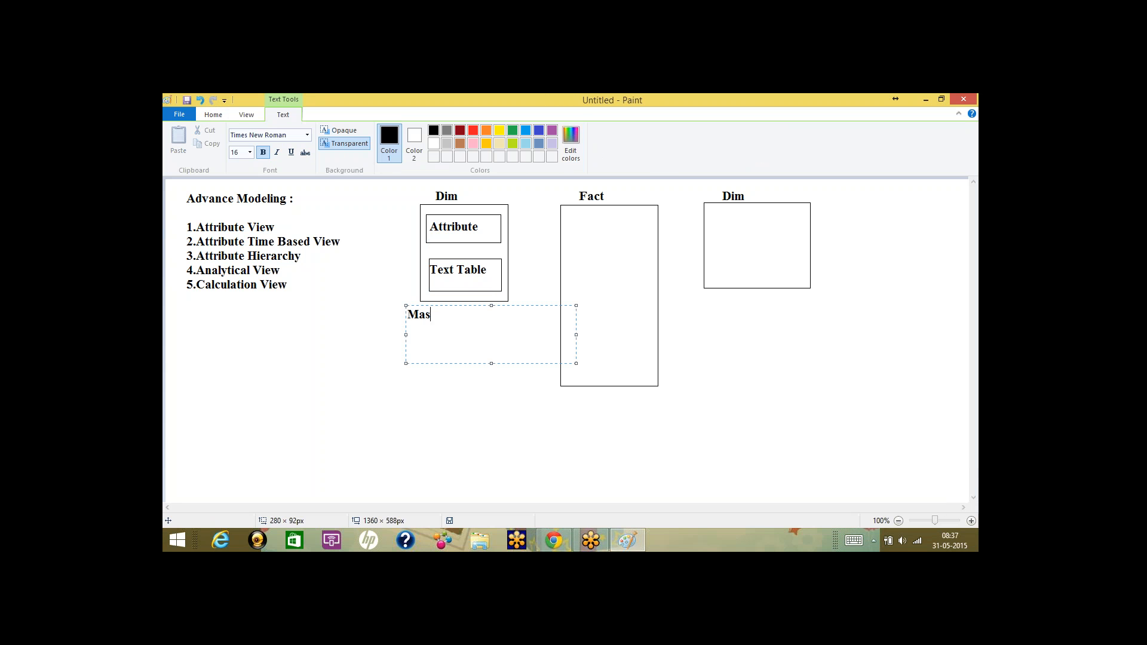
text(ter Data)
click(557, 387)
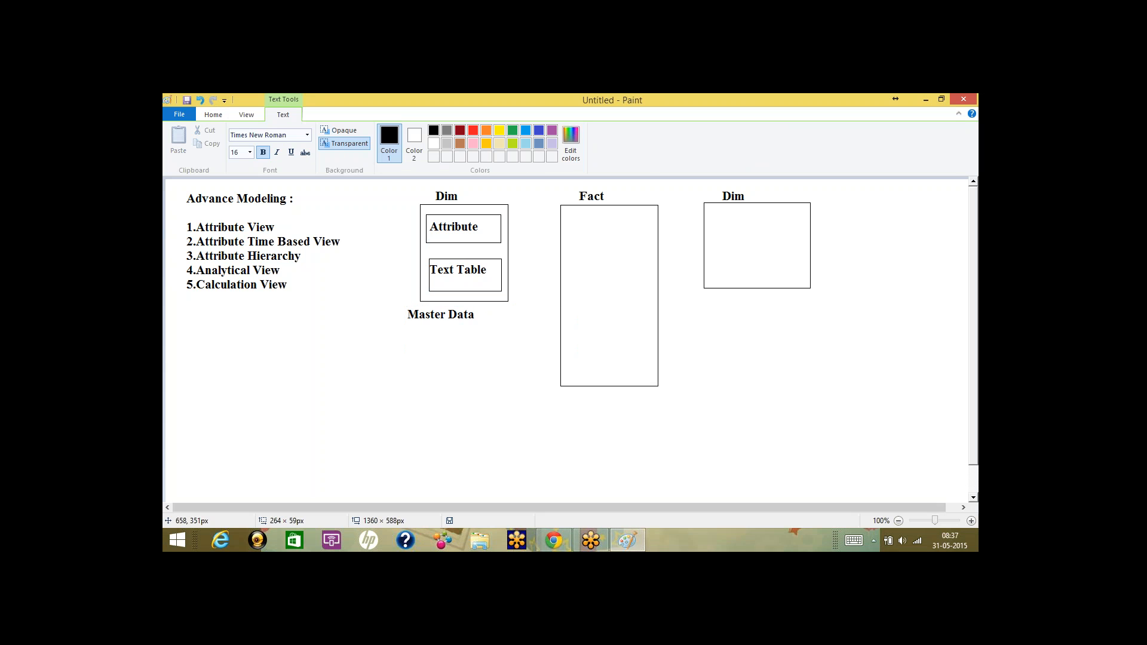
drag(557, 387, 717, 425)
text(Transact)
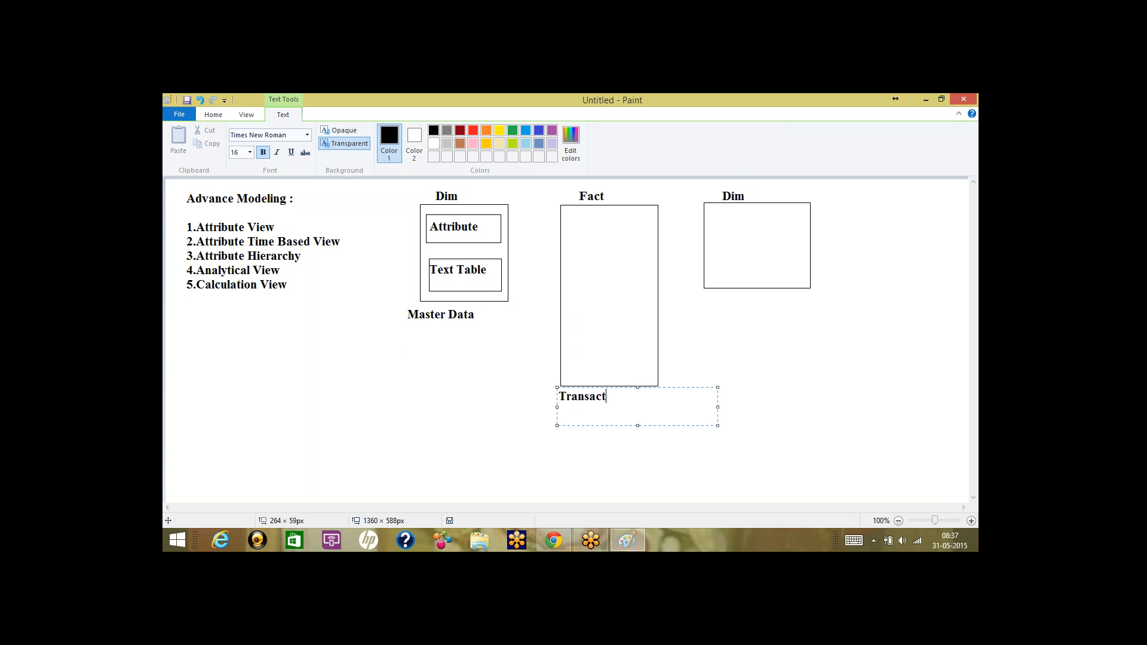
text(ion Data)
click(638, 340)
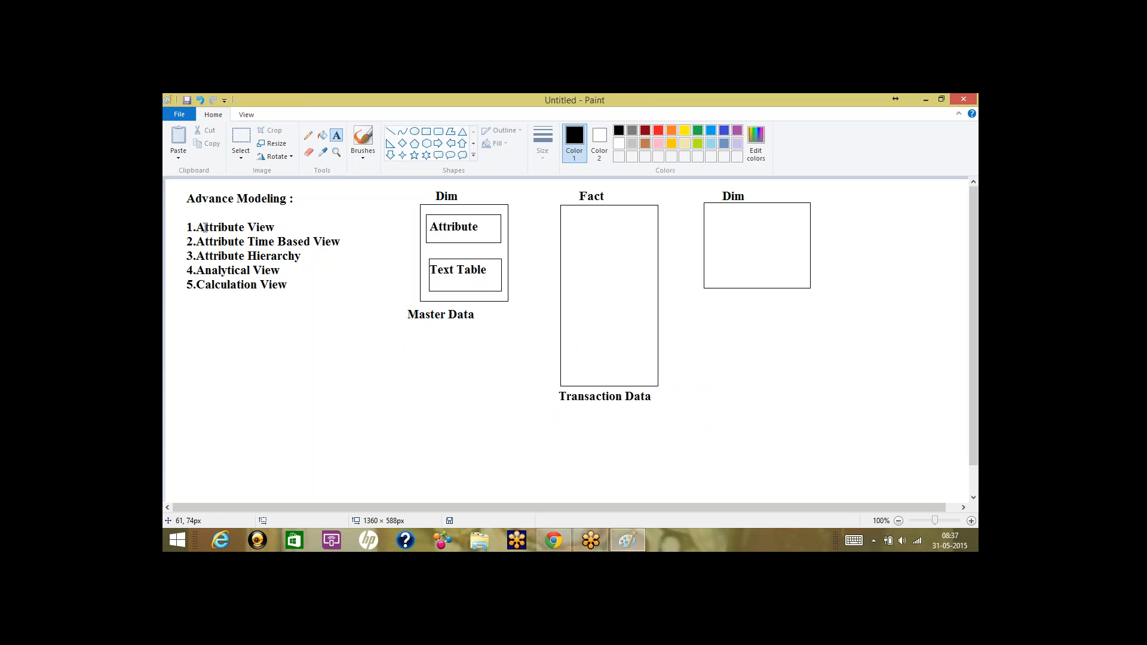
Mark out text areas over the Attribute View item and Master Data caption, then dismiss them.
drag(177, 218, 300, 235)
click(306, 272)
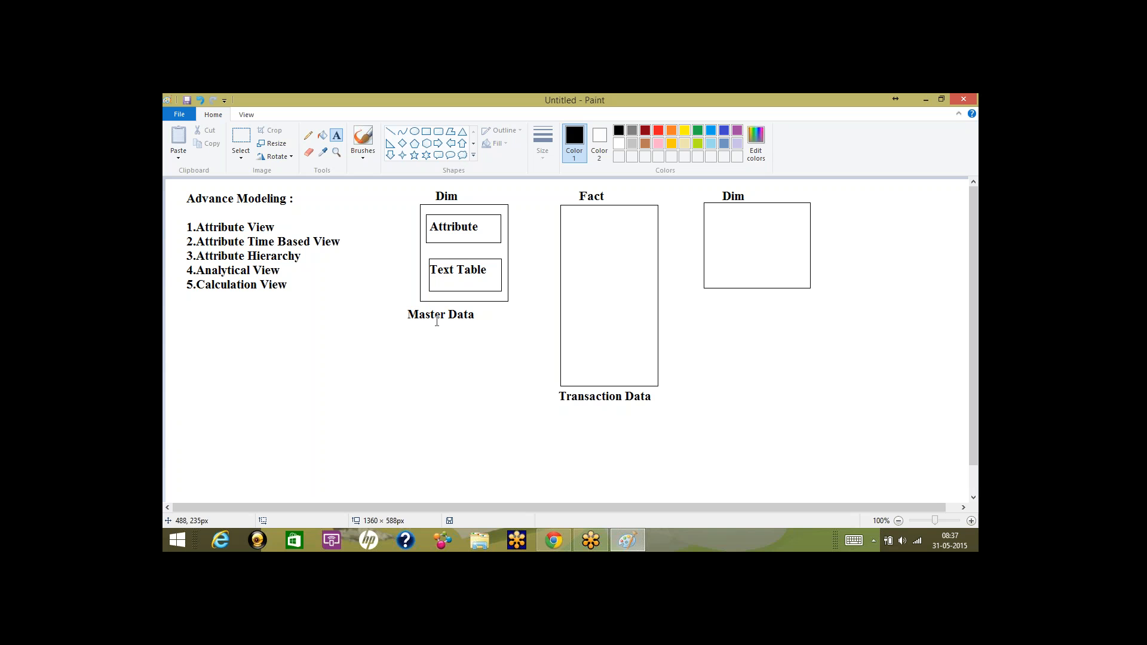
drag(404, 307, 490, 325)
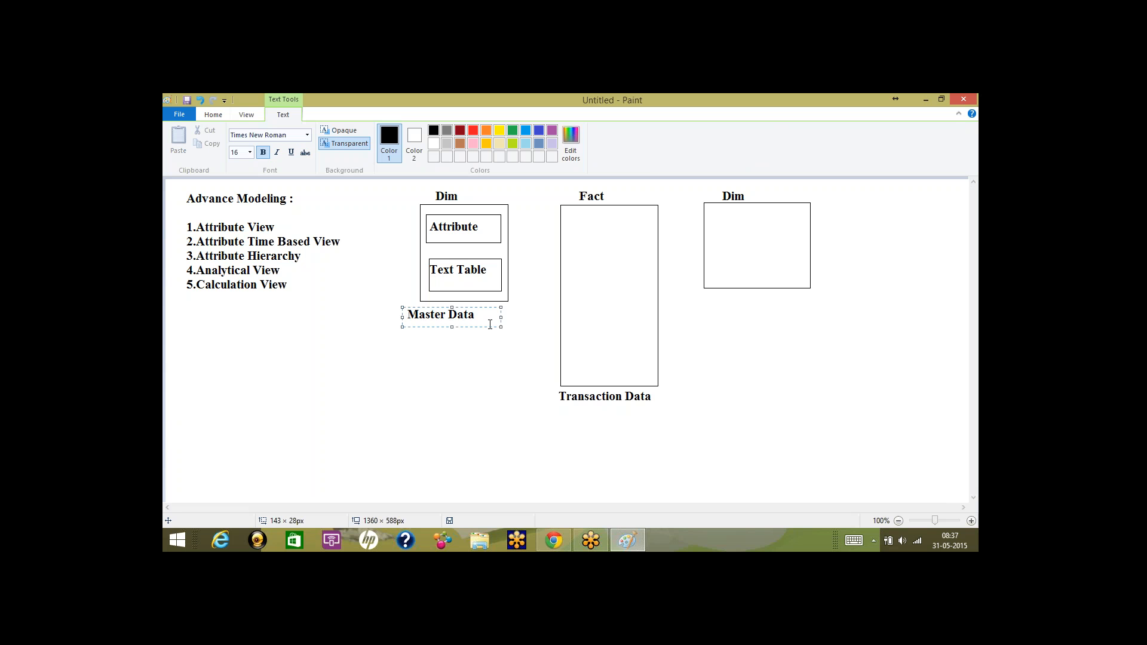
click(234, 359)
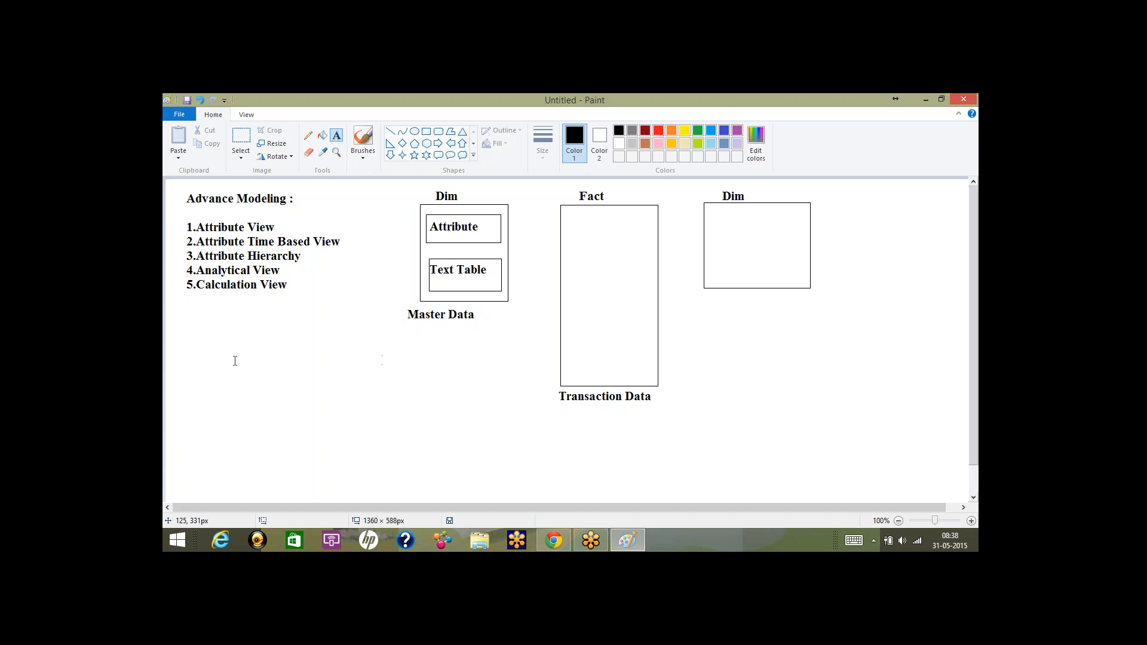
Write '1.Attribute View' with a note that analysing entire master data needs an Attribute View.
drag(182, 321, 372, 397)
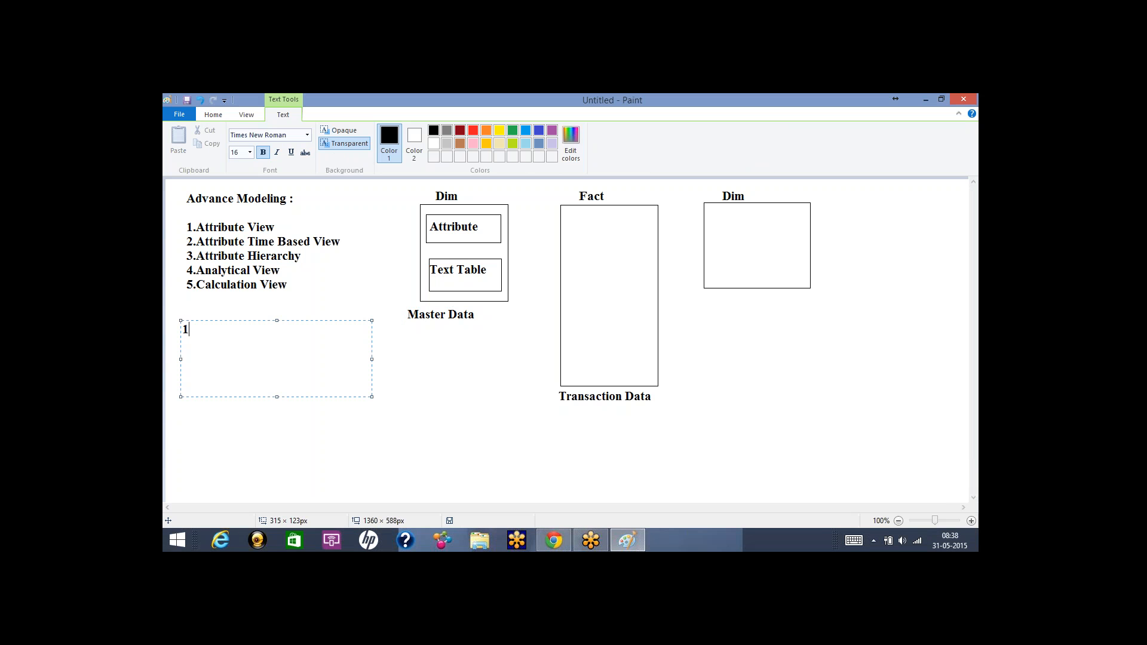
text(1.Attribute View)
key(Return)
text(If you)
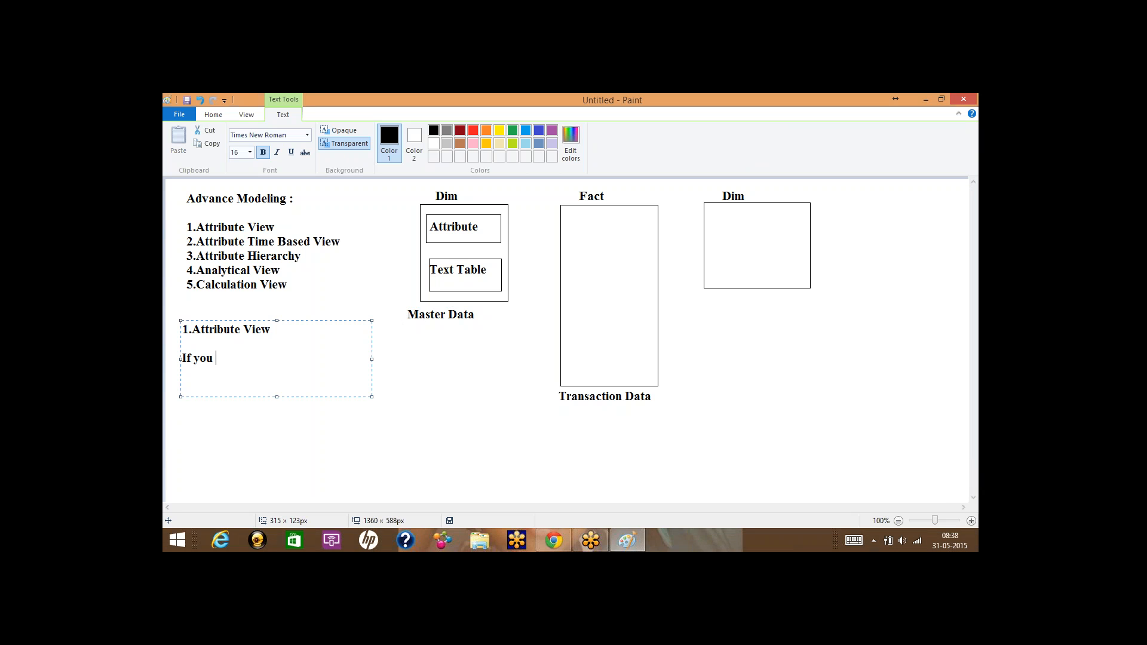
text( want Analysis the E)
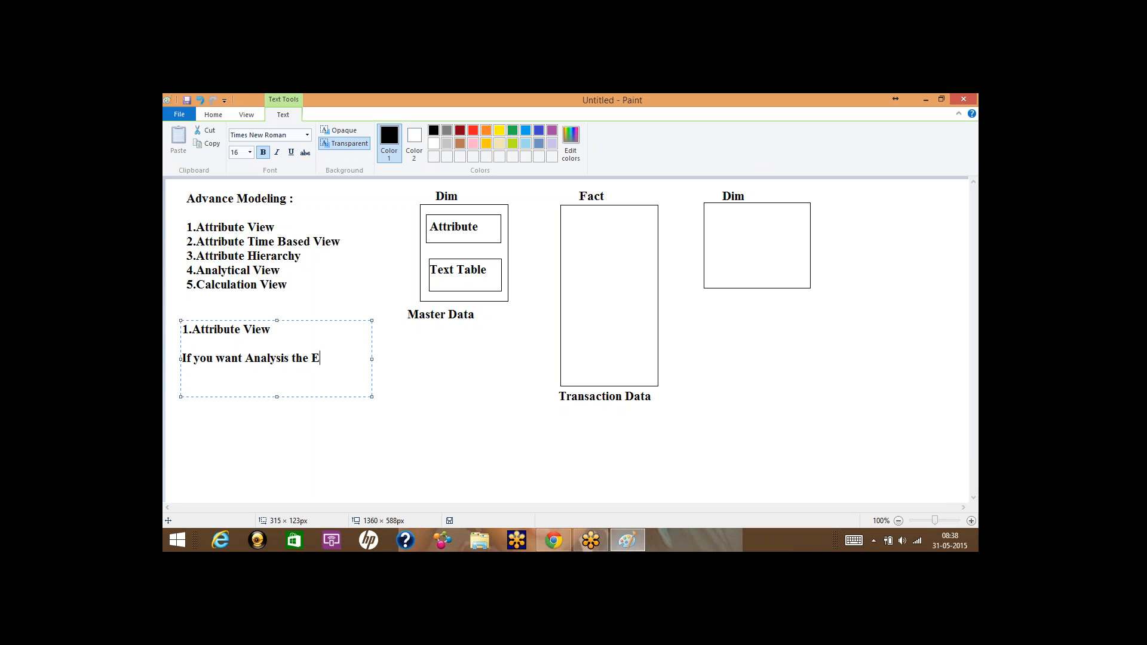
text(ntire Master data than we n)
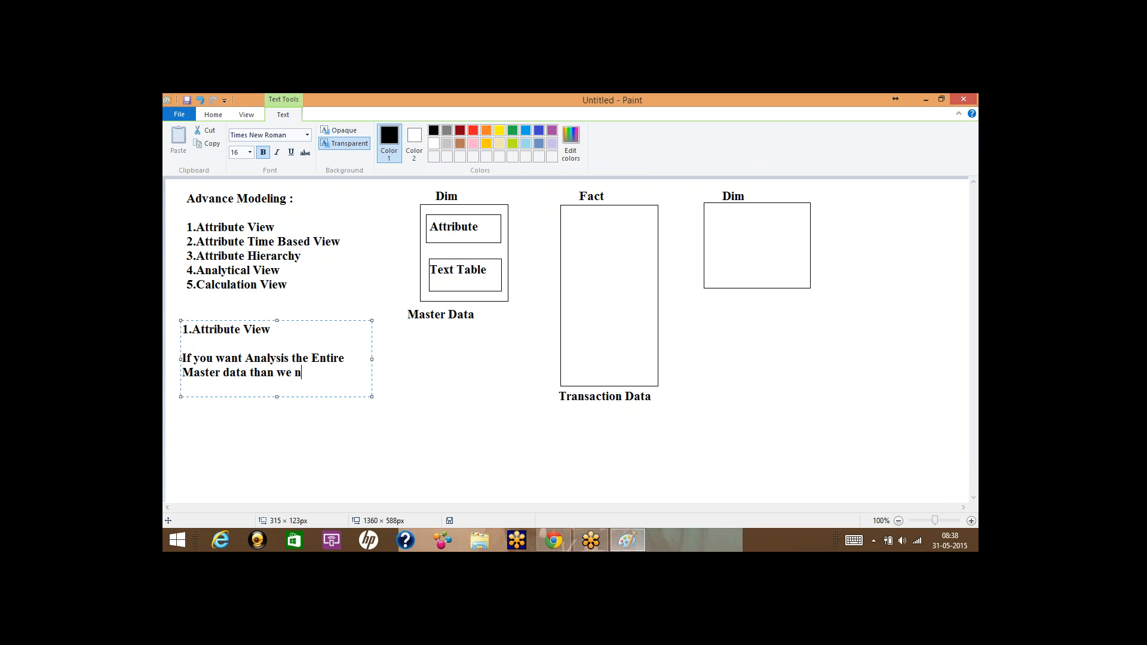
text(eed to create a Attribute)
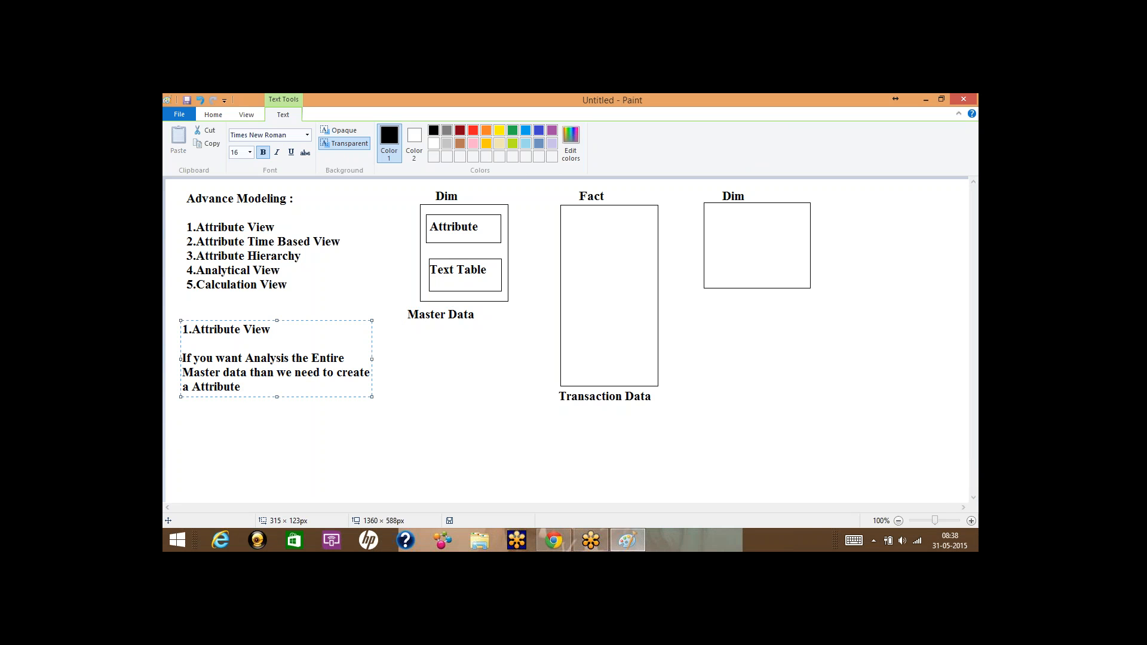
text( View)
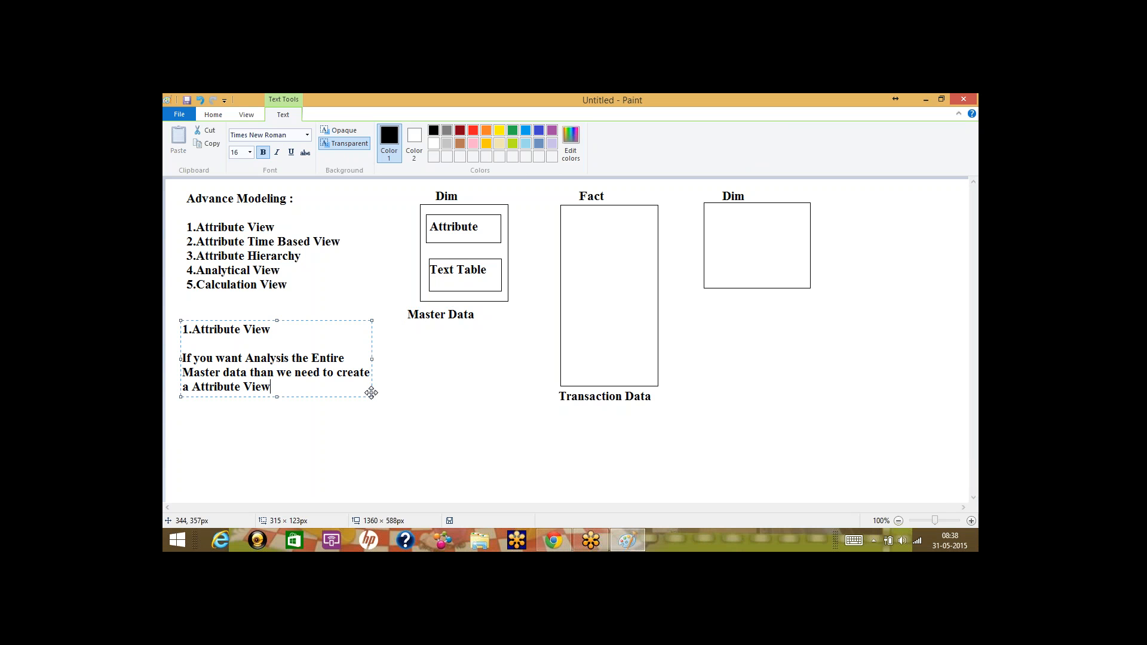
click(454, 349)
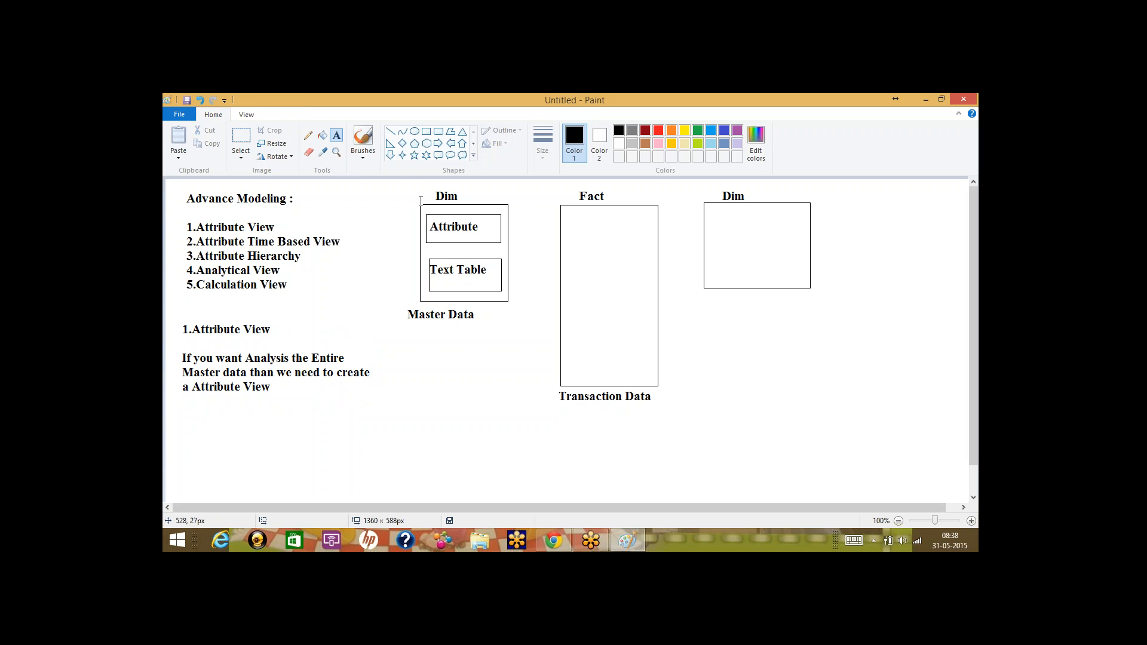
drag(400, 182, 538, 343)
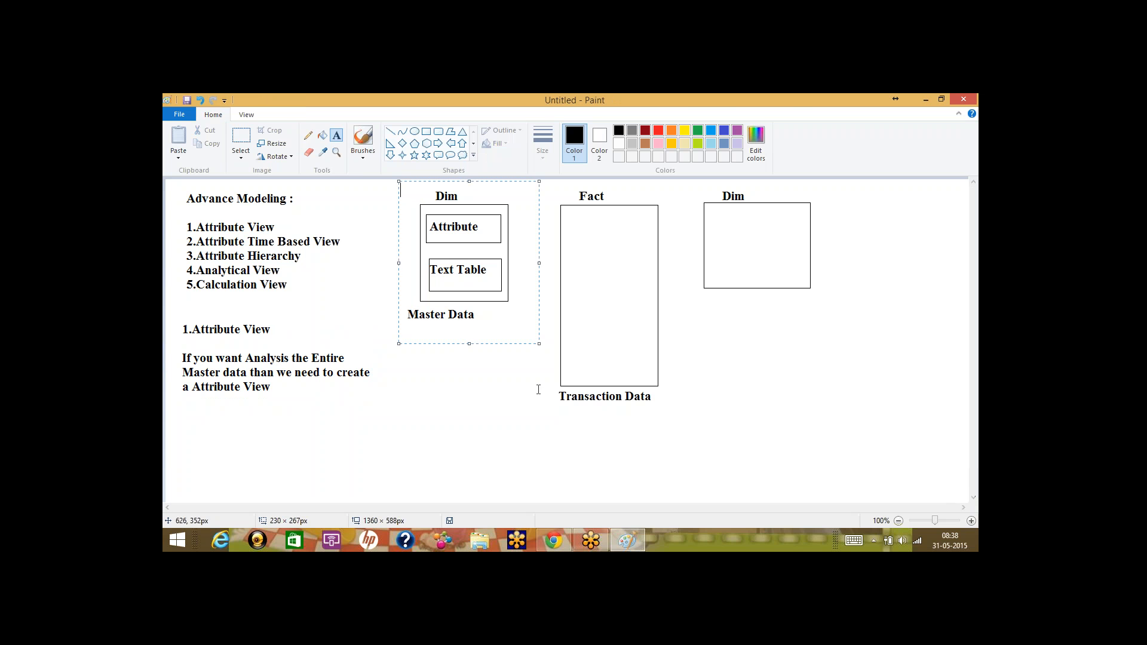
click(538, 387)
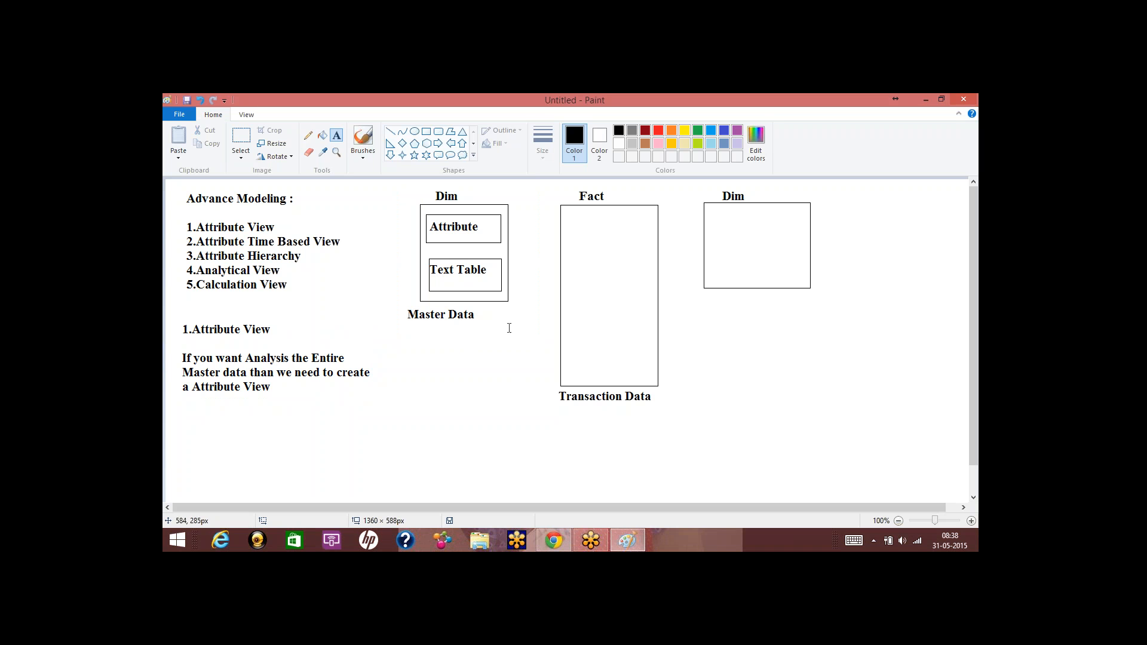
drag(427, 220, 509, 237)
drag(427, 257, 500, 290)
click(499, 344)
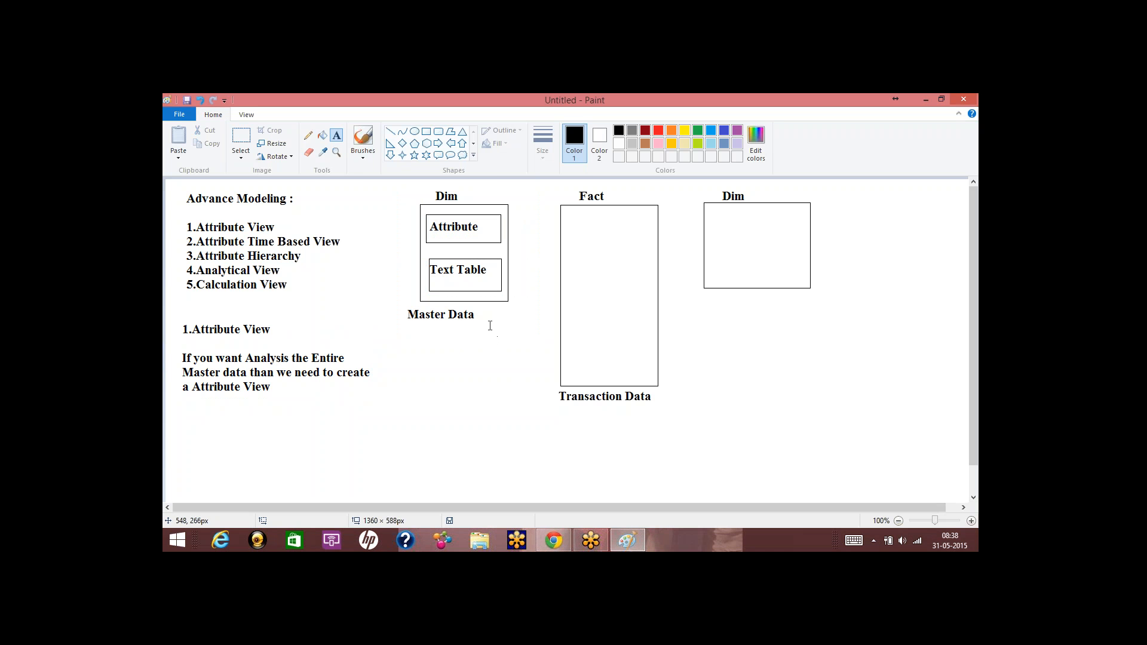
drag(427, 215, 496, 237)
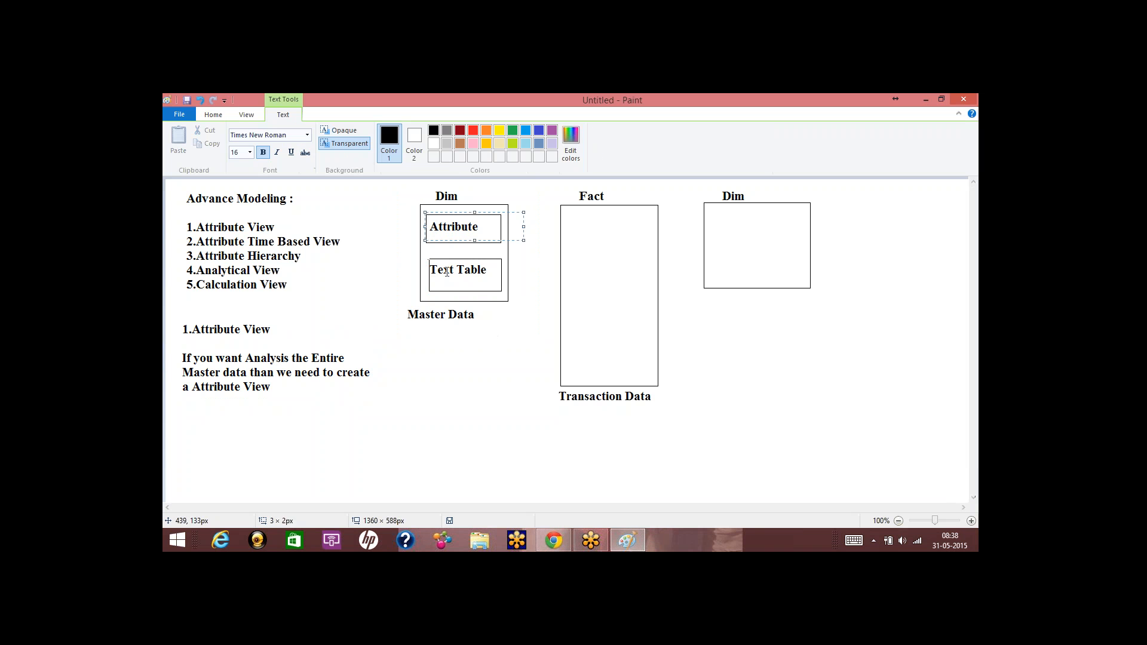
drag(427, 258, 501, 283)
click(506, 417)
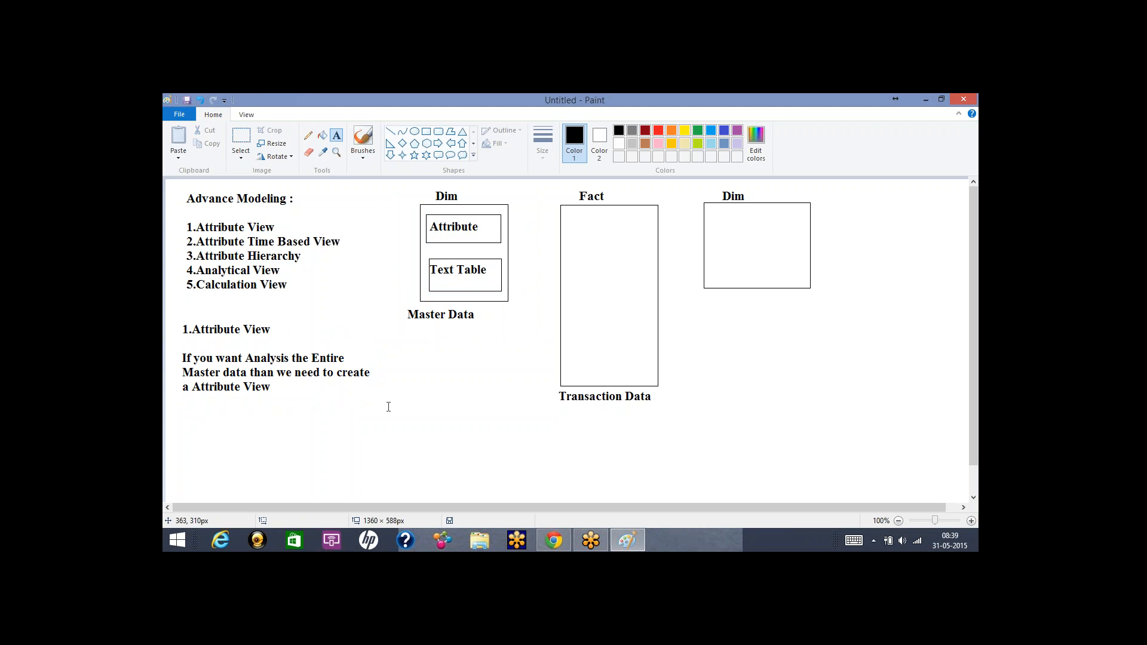
List Cusitd, Matid, Quantity, Units, Price and Currency on separate lines inside the Fact box.
drag(569, 219, 653, 372)
text(Cus)
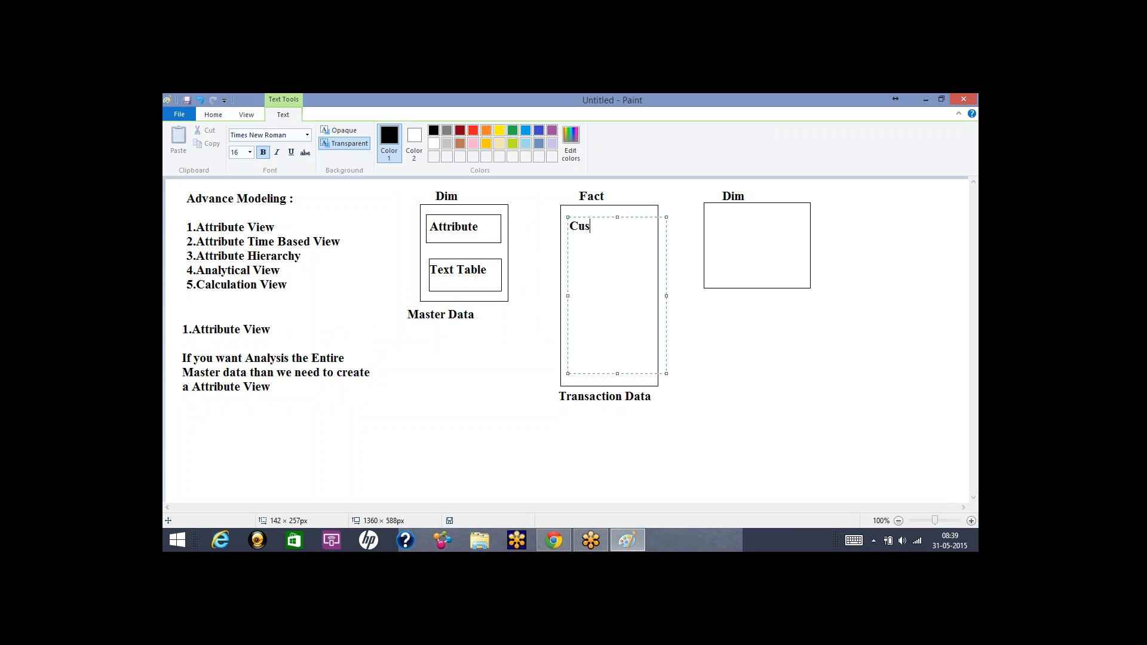
text(itd)
key(Return)
text(Matid)
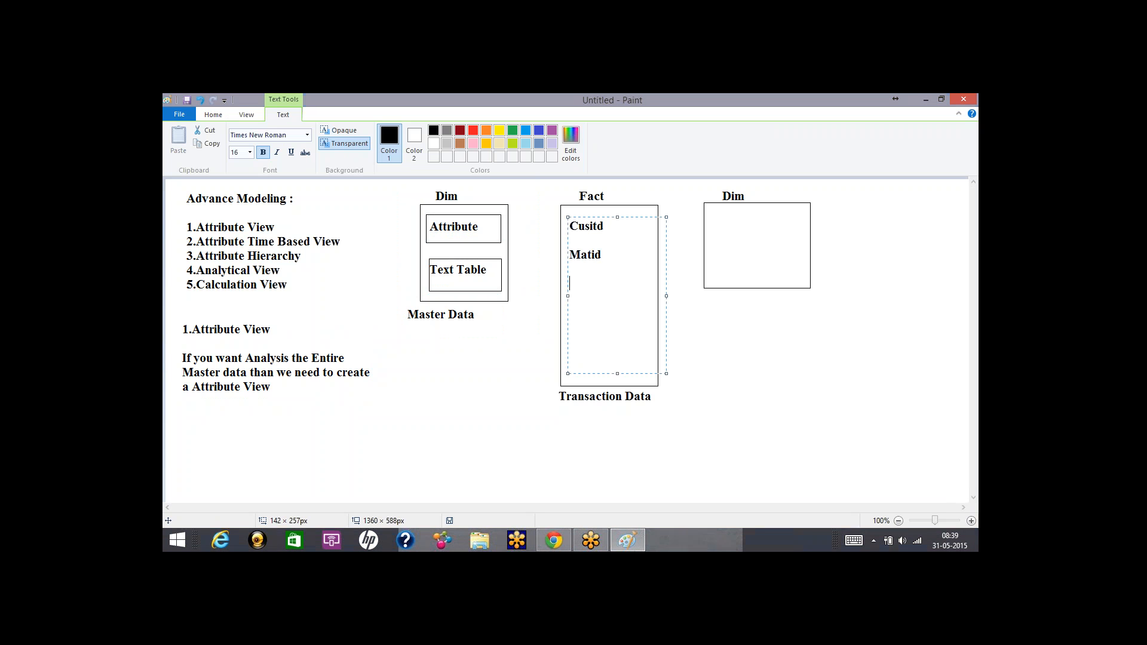
text(Qunaity)
key(BackSpace)
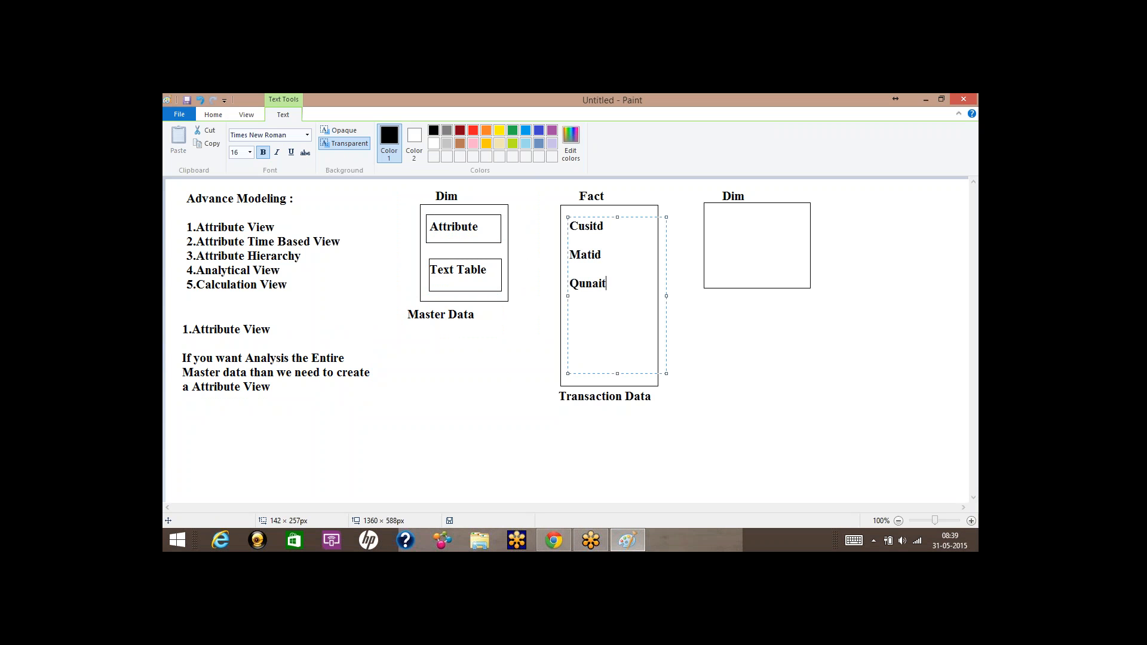
key(BackSpace)
key(BackSpace)
key(BackSpace)
key(BackSpace)
text(antity)
key(Return)
text(Units)
key(Return)
text(Price)
key(Return)
text(Currecy)
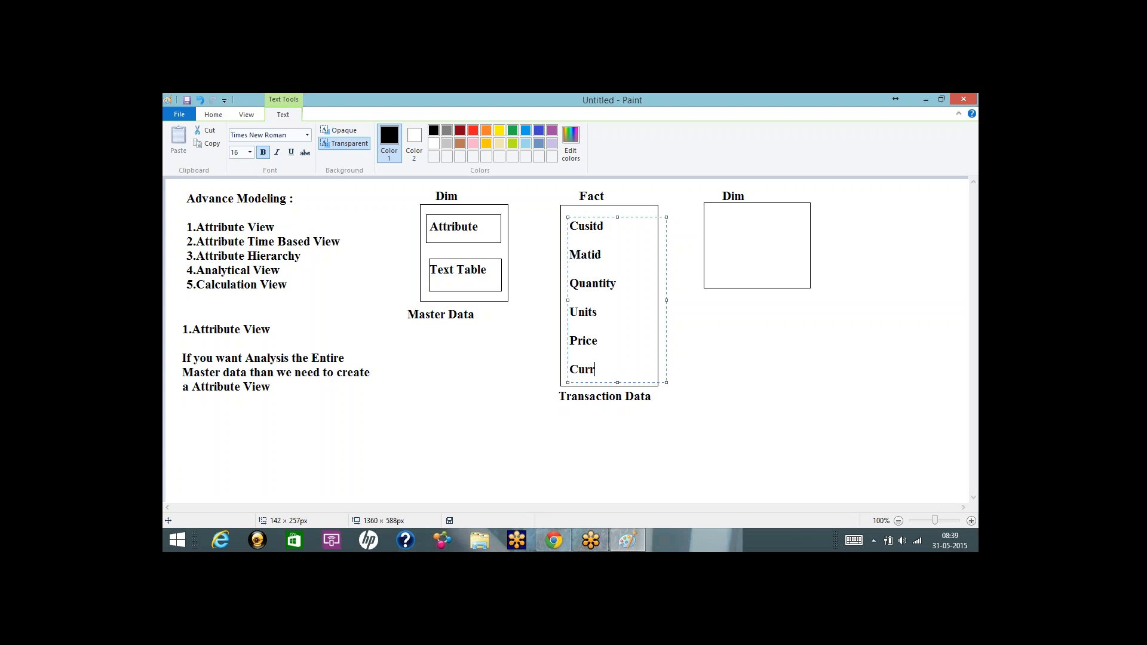
key(BackSpace)
key(BackSpace)
key(BackSpace)
text(ency)
Add 'Add, Age, Ph' under Attribute and 'SN, MN, LN' under Text Table.
drag(430, 231, 525, 245)
text(Add)
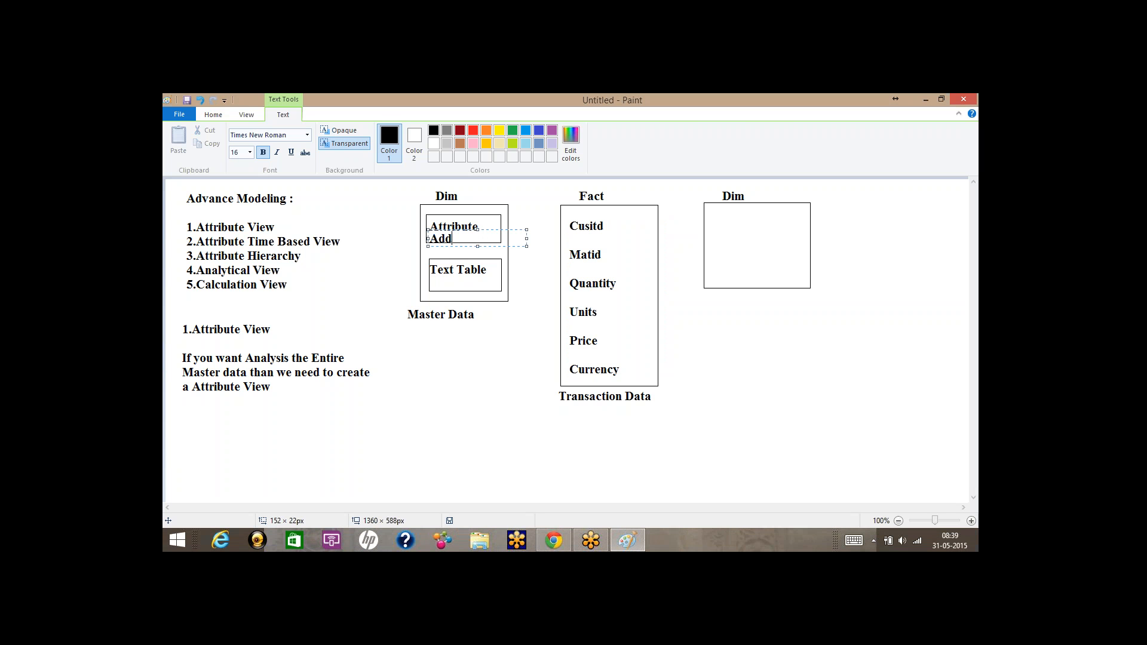
text(, Age, Ph)
key(Return)
key(Return)
text(SN, )
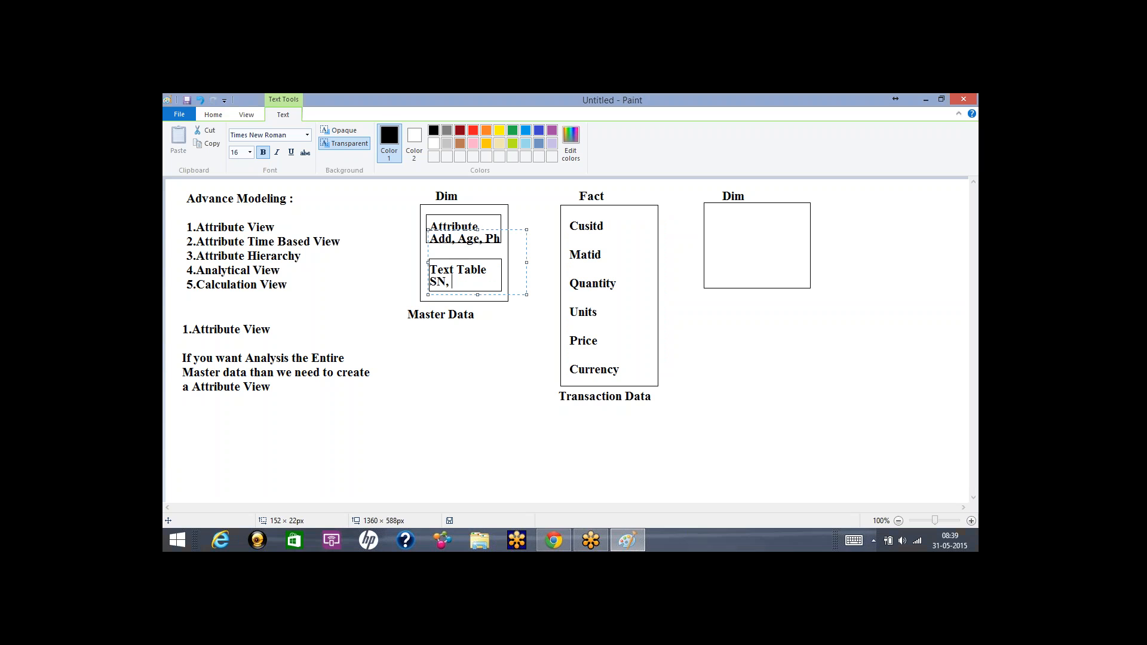
text(MN, LN)
click(469, 348)
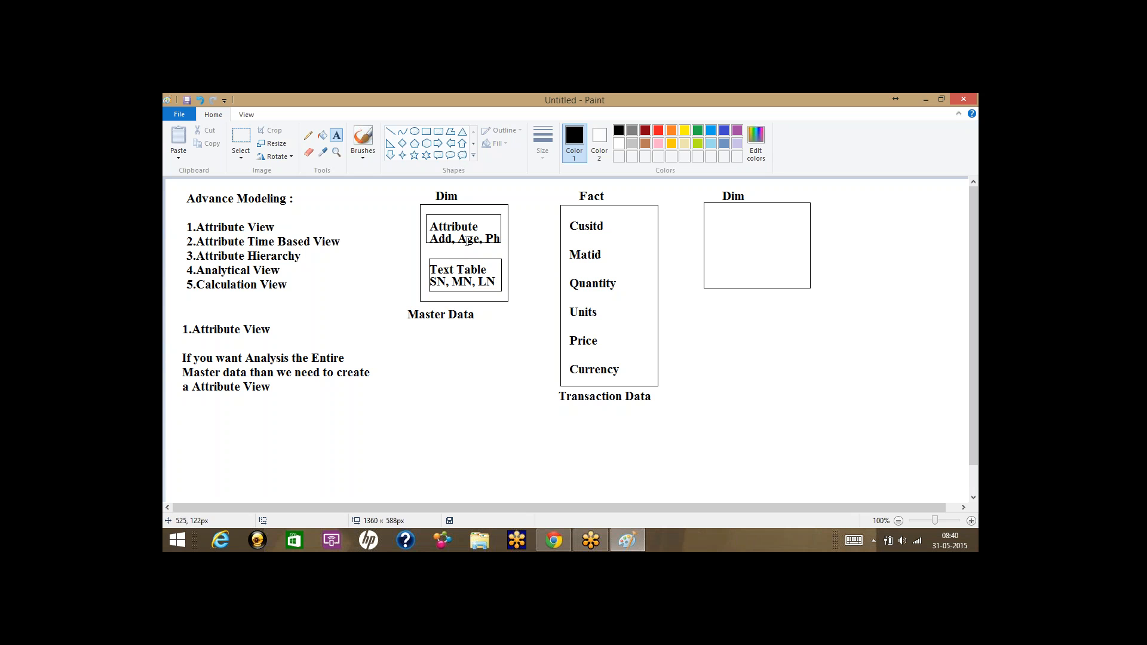
Try and dismiss empty text areas around the diagram, ending with one below the paragraph.
drag(410, 185, 530, 322)
click(531, 355)
drag(173, 317, 274, 344)
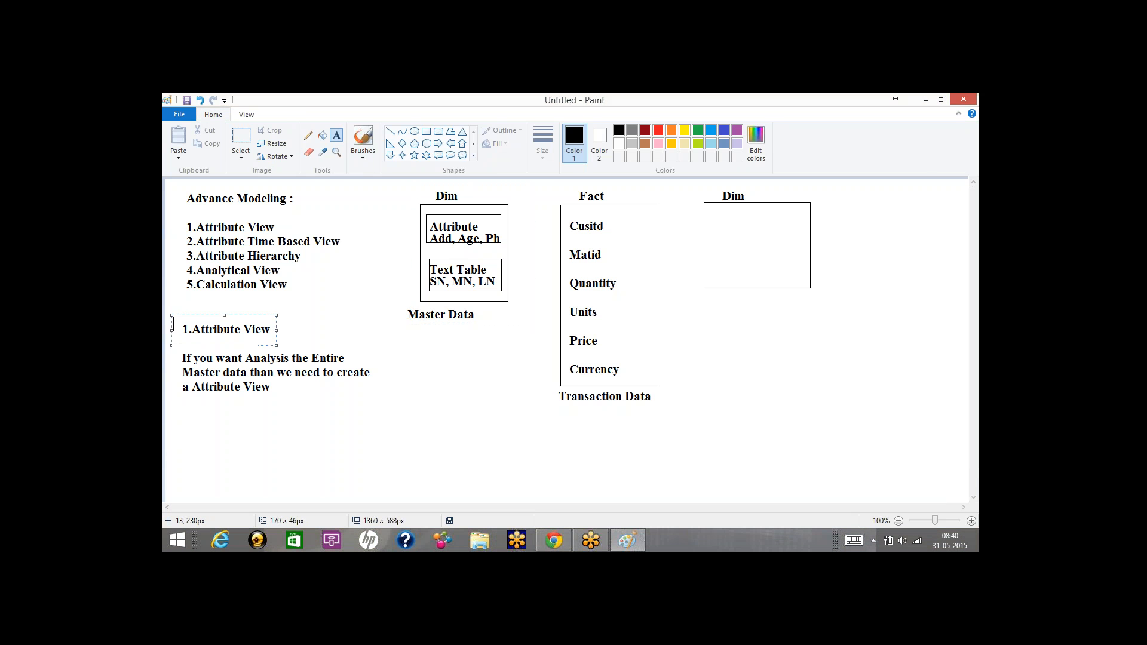
click(414, 360)
drag(424, 201, 526, 302)
click(525, 377)
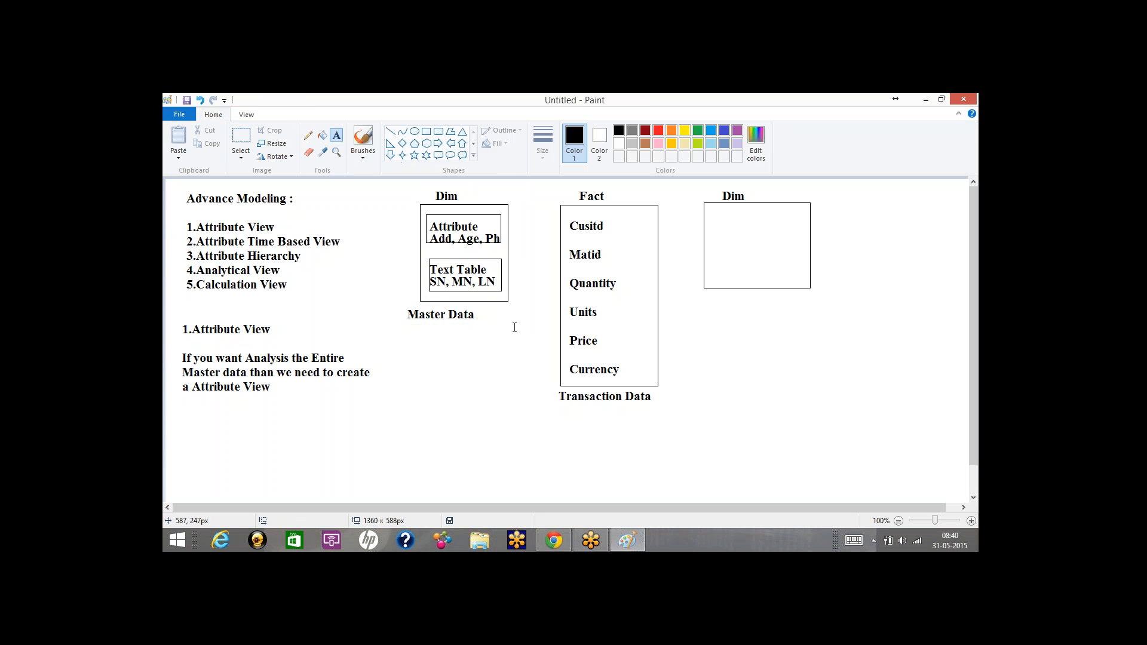
drag(563, 216, 658, 240)
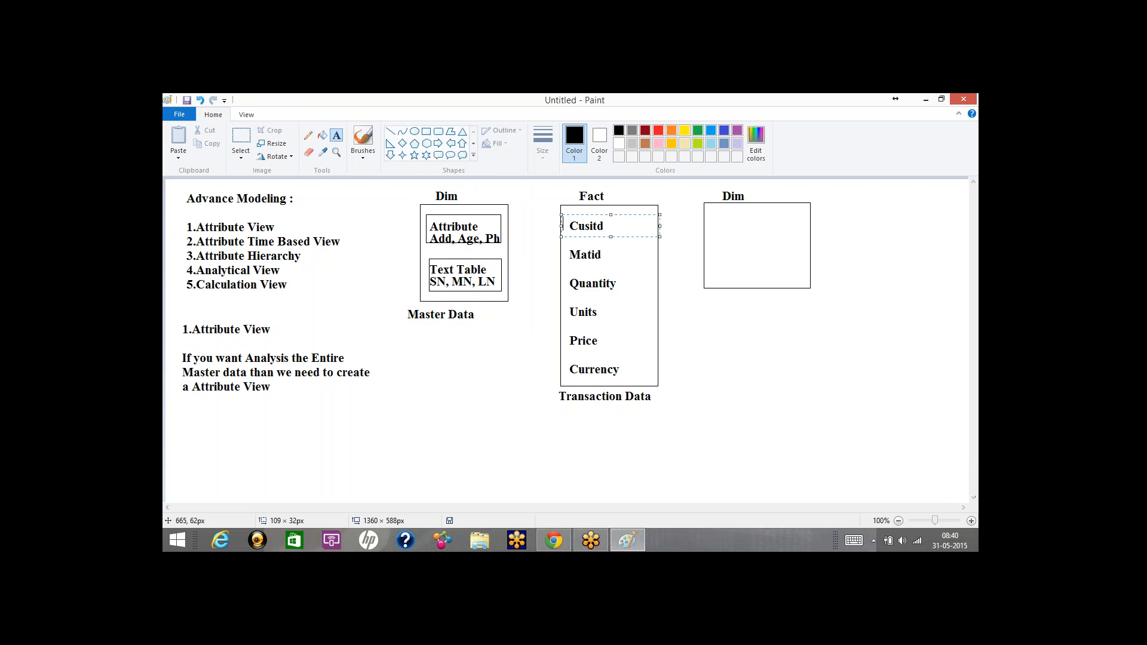
click(545, 266)
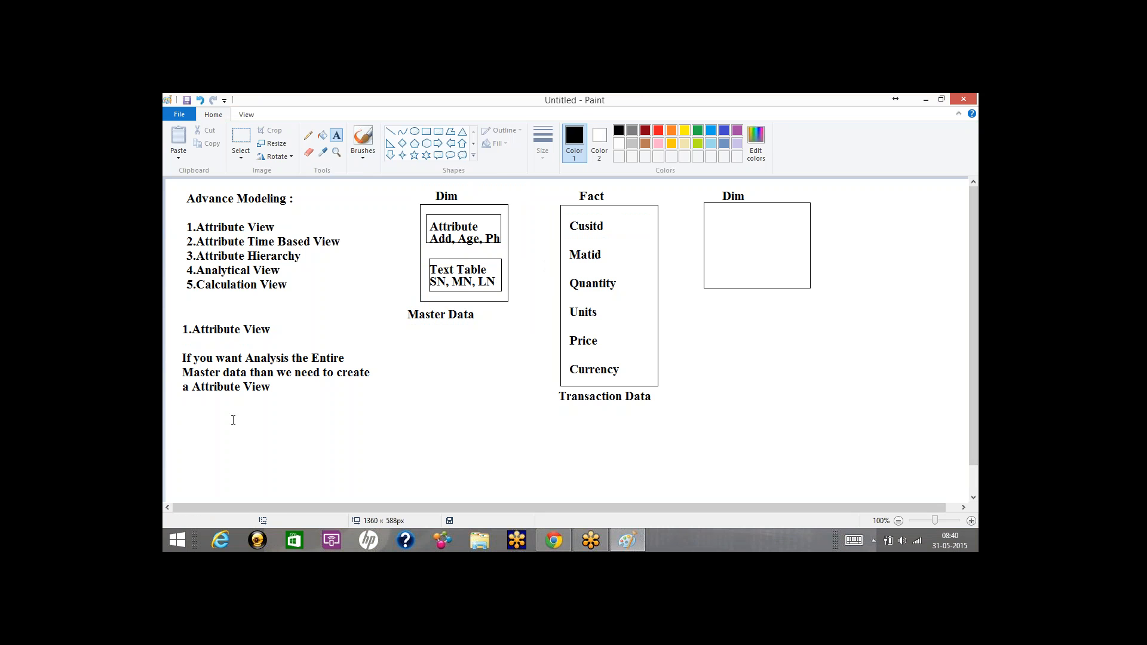
drag(190, 414, 418, 483)
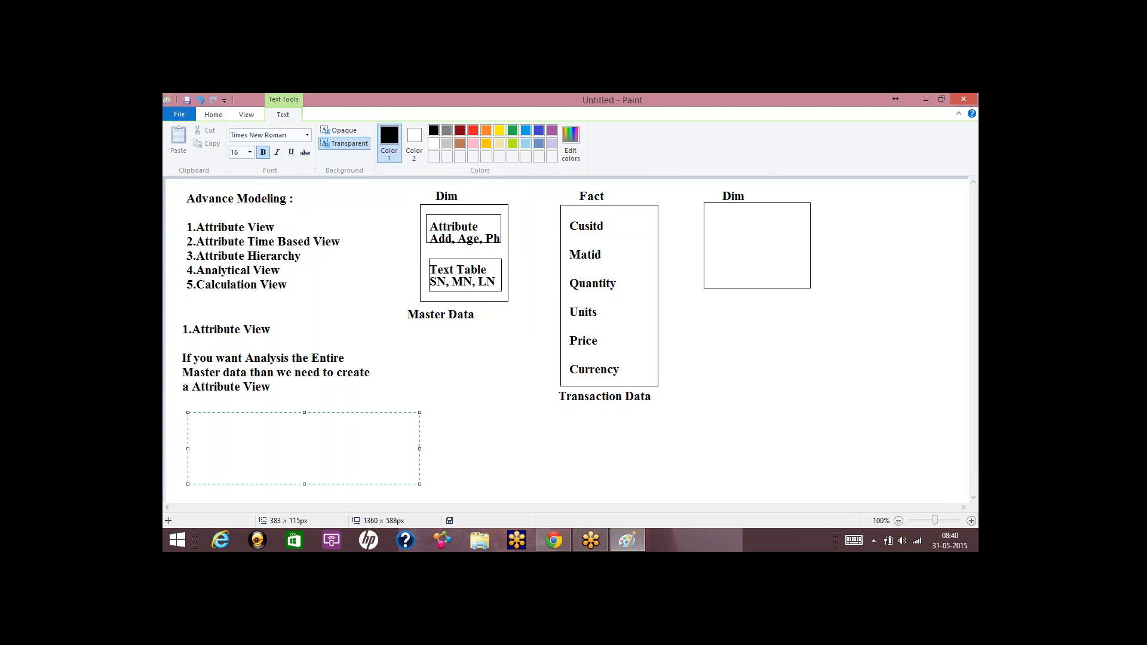
Type the HDB list with Catalog, Schema, Content, Package and Attribute View on indented lines.
text(HDB)
key(Return)
key(Tab)
text(Catalog)
key(Return)
key(Tab)
text(Schema)
key(Return)
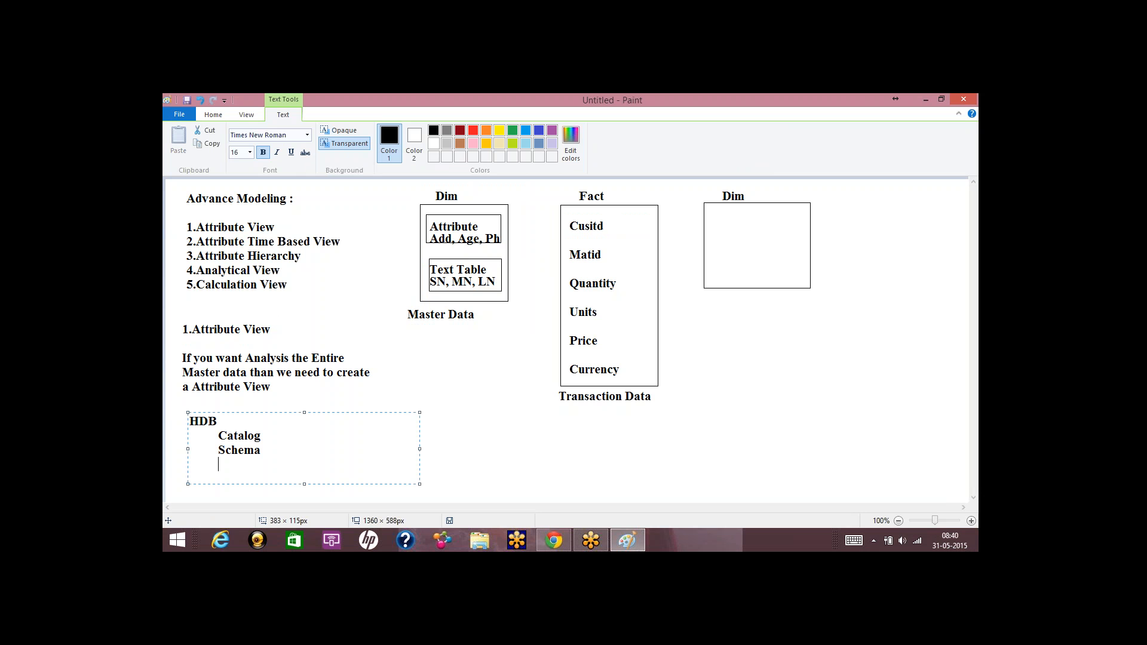
key(Tab)
text(Contnetn)
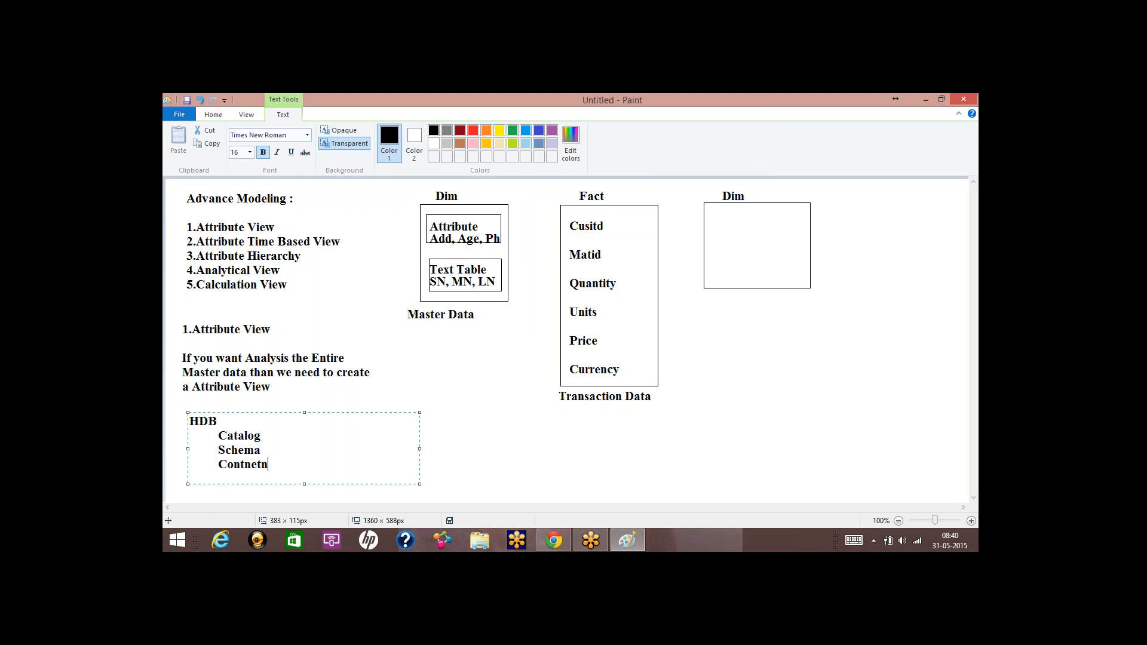
key(BackSpace)
key(BackSpace)
key(BackSpace)
key(BackSpace)
text(ent)
key(Return)
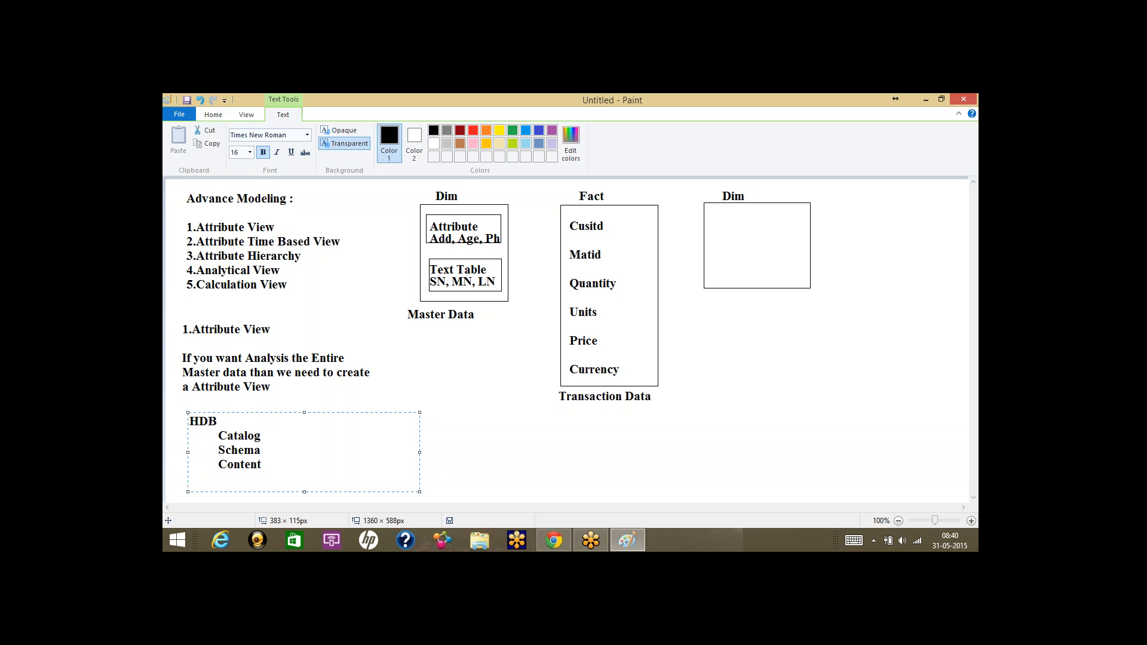
key(Tab)
text(Package)
key(Tab)
text(A)
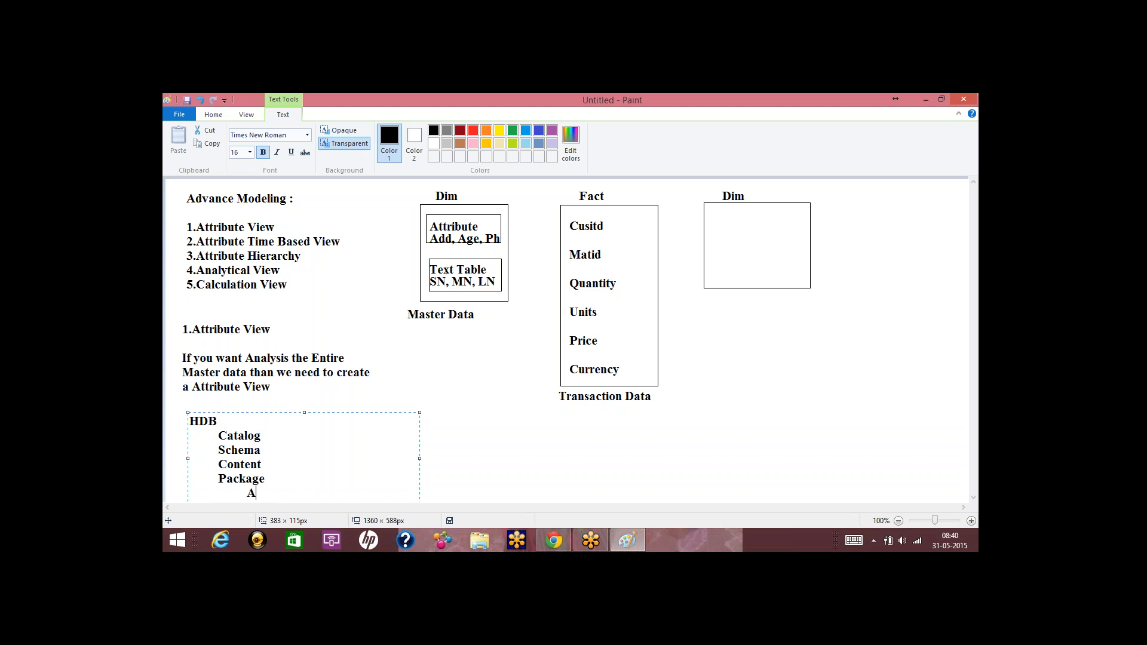
text(ttribute View)
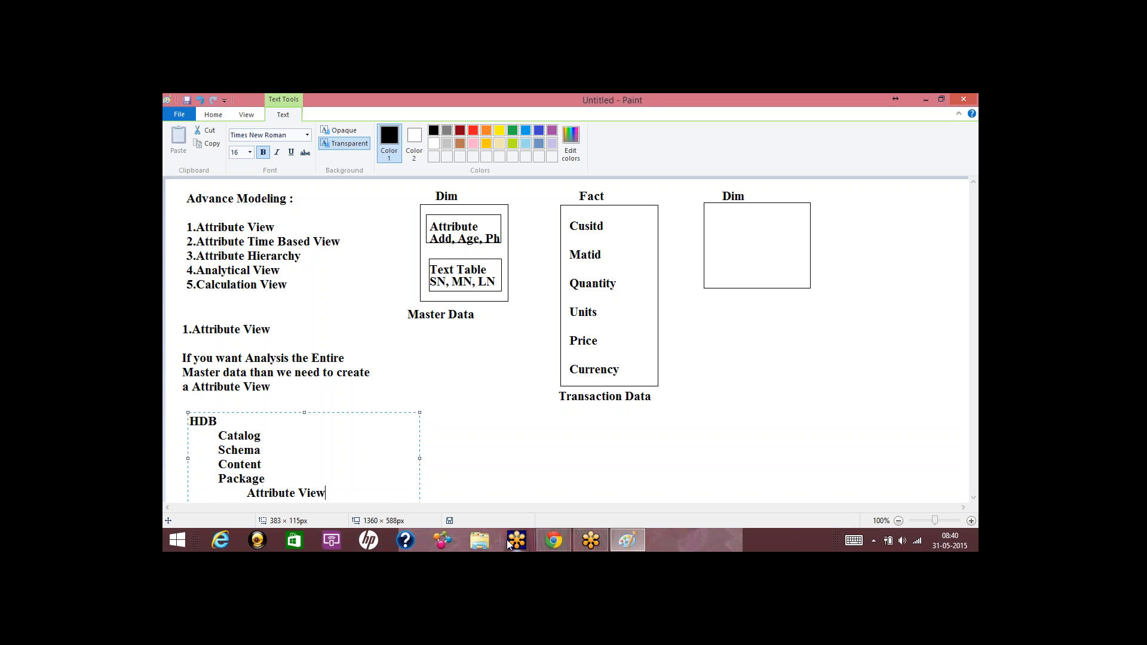
Indent Schema, Package and Attribute View one level deeper to form the hierarchy.
click(222, 467)
drag(226, 469, 269, 471)
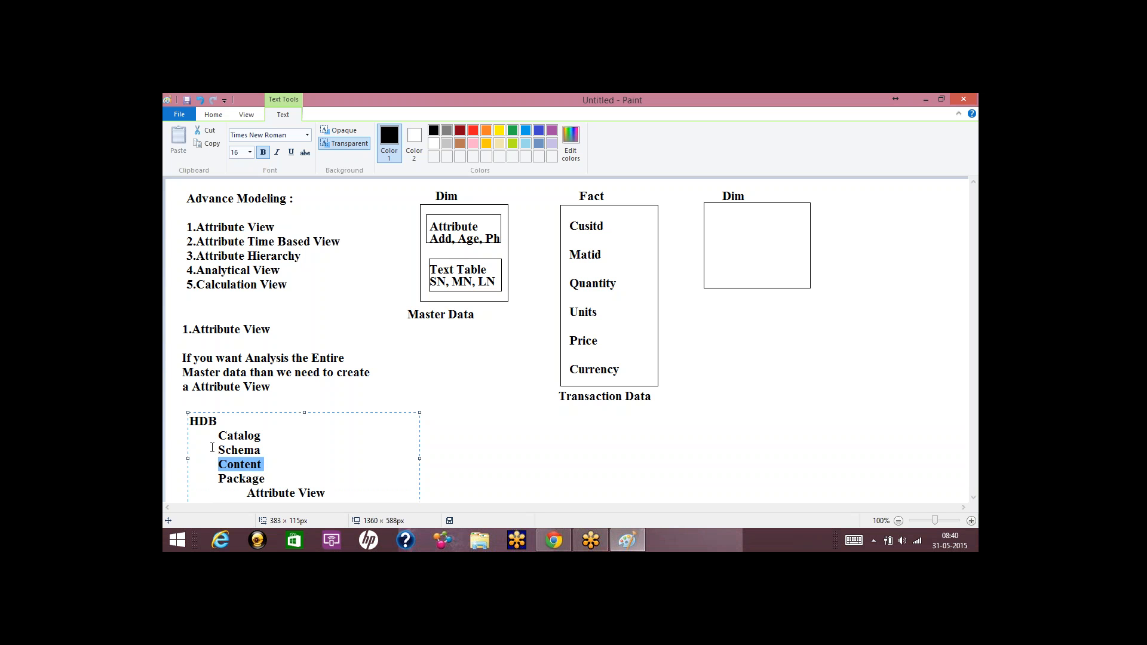
click(220, 436)
drag(222, 436, 279, 453)
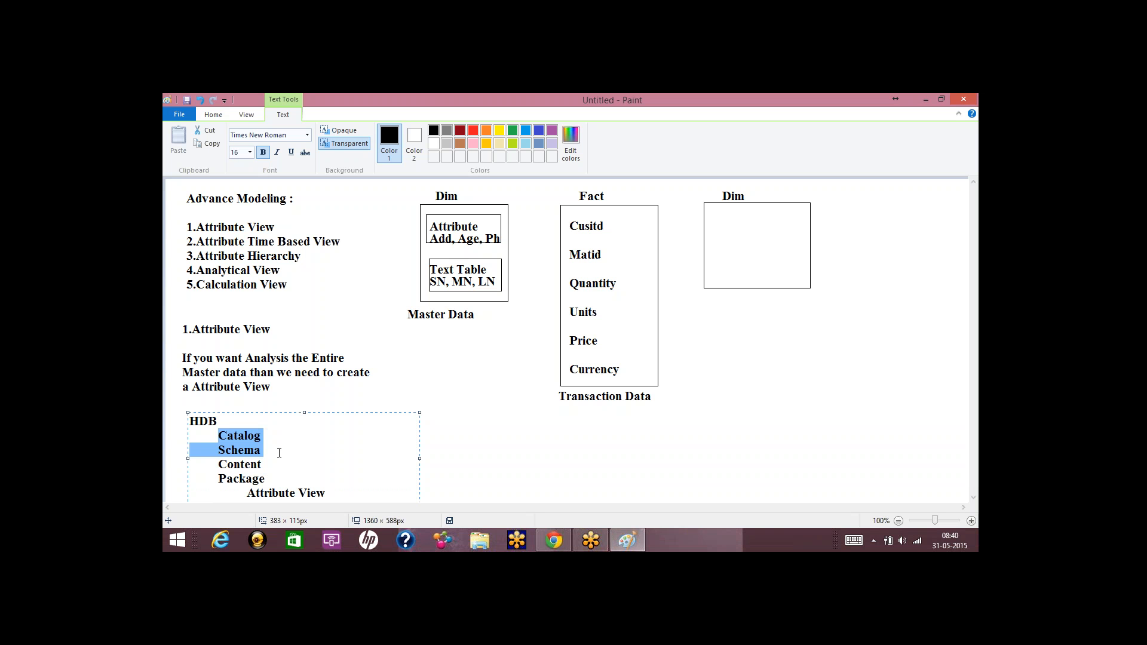
click(261, 452)
click(220, 451)
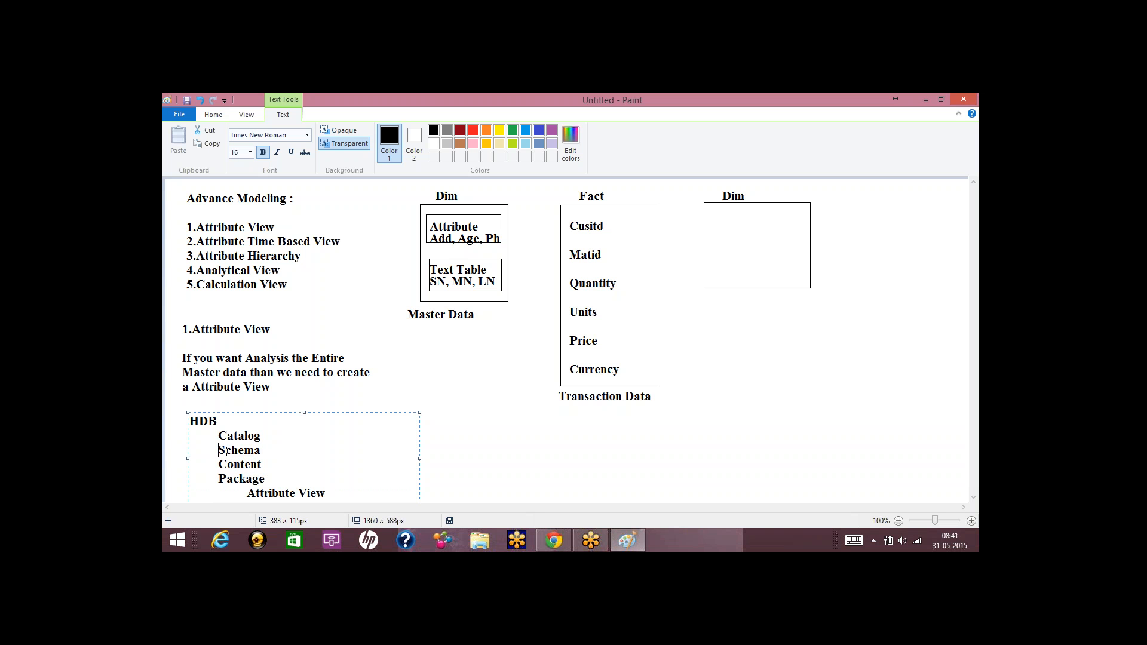
key(Tab)
click(218, 478)
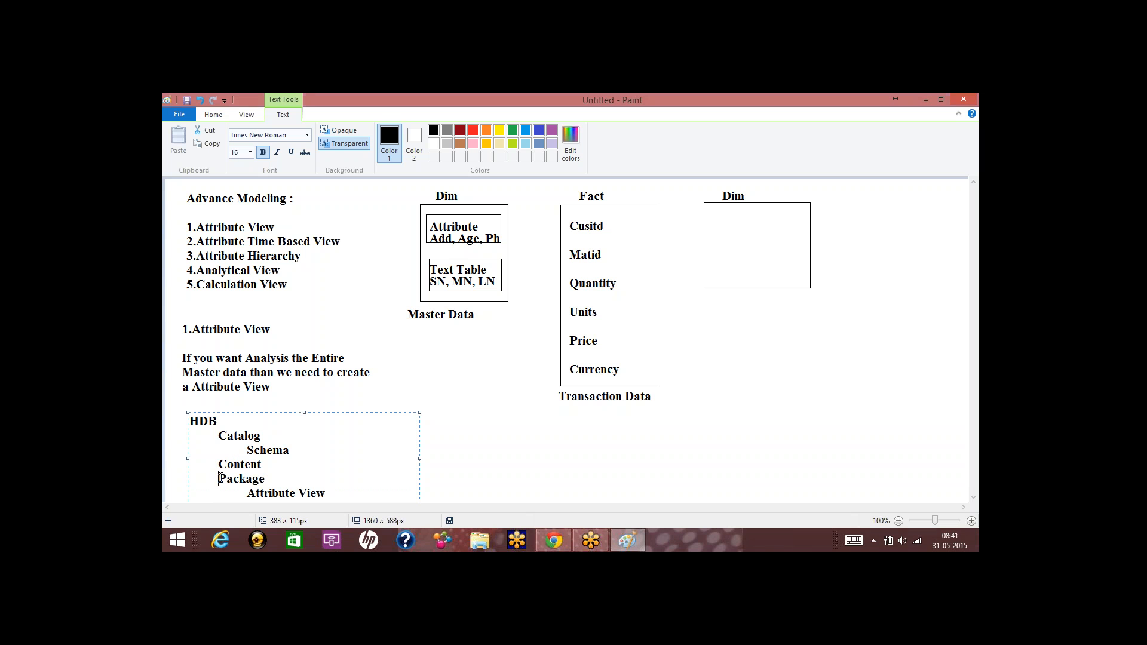
key(Tab)
click(246, 493)
key(Tab)
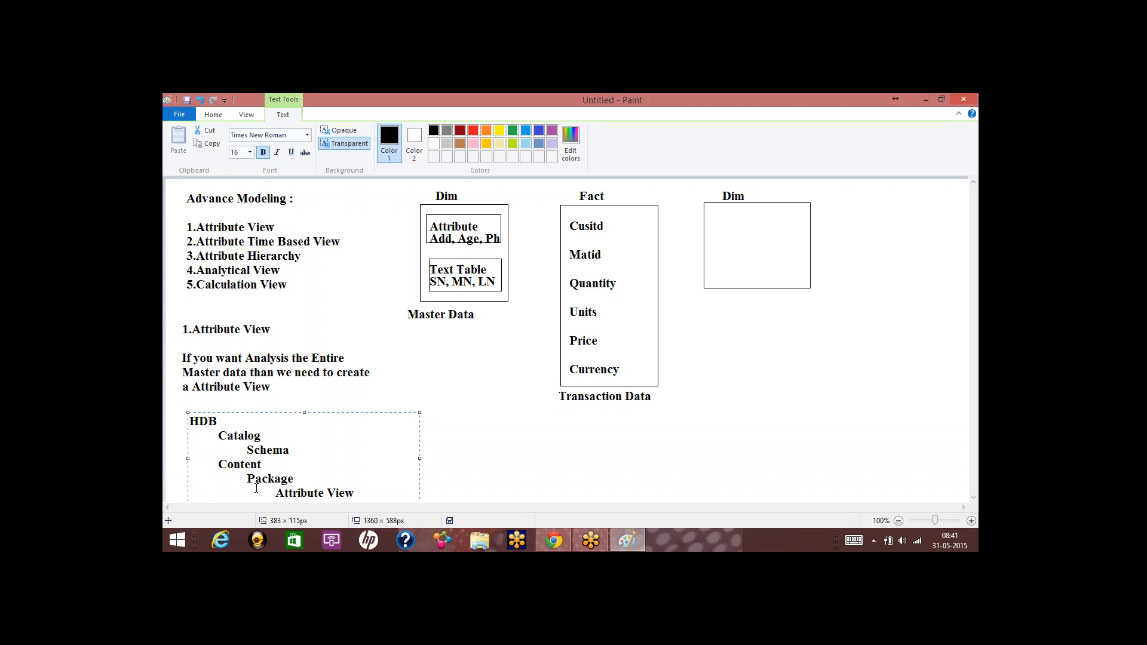
drag(275, 492, 364, 494)
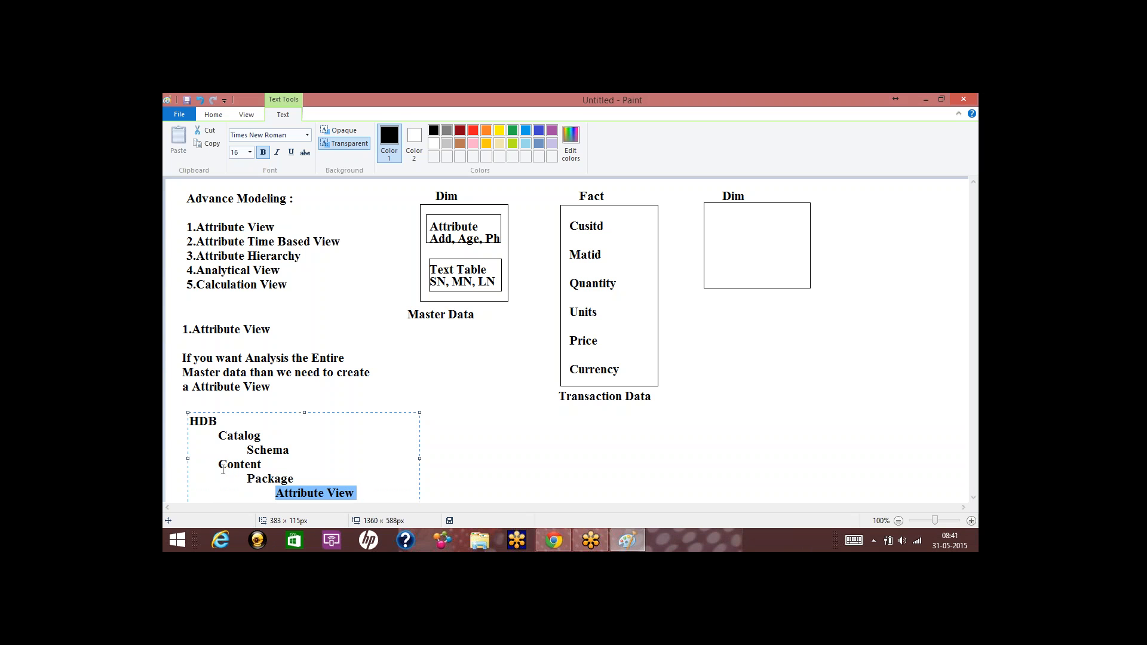
drag(223, 469, 269, 466)
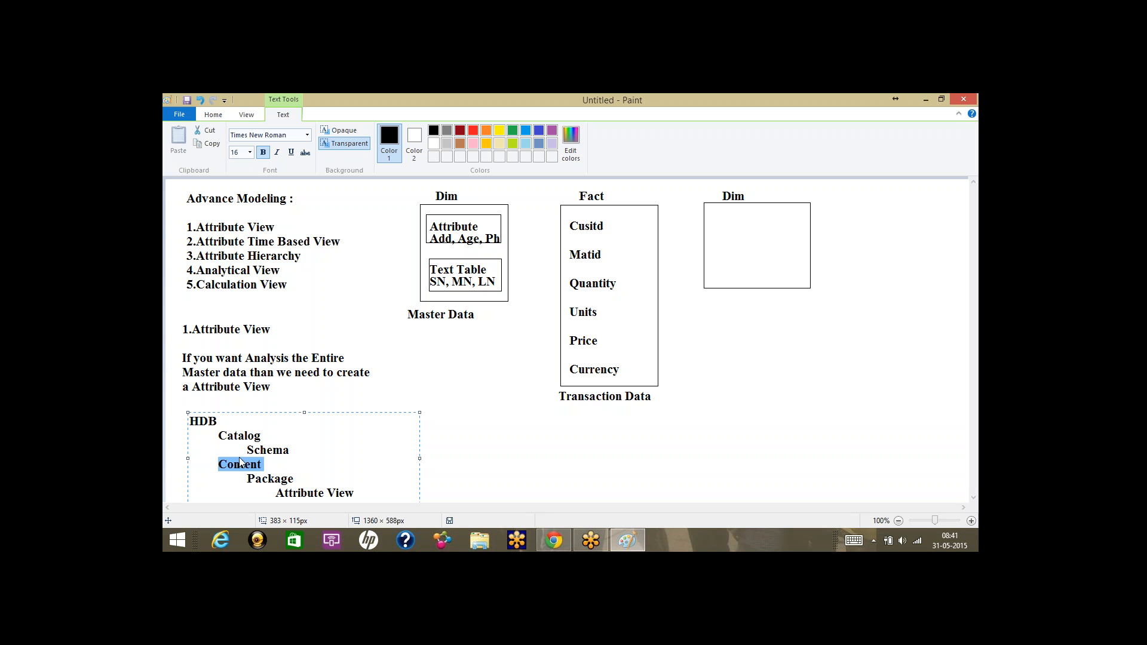
drag(218, 439, 292, 449)
Add '---_sys_bic' after Schema in the hierarchy and colour _sys_bic red.
click(296, 450)
text(---)
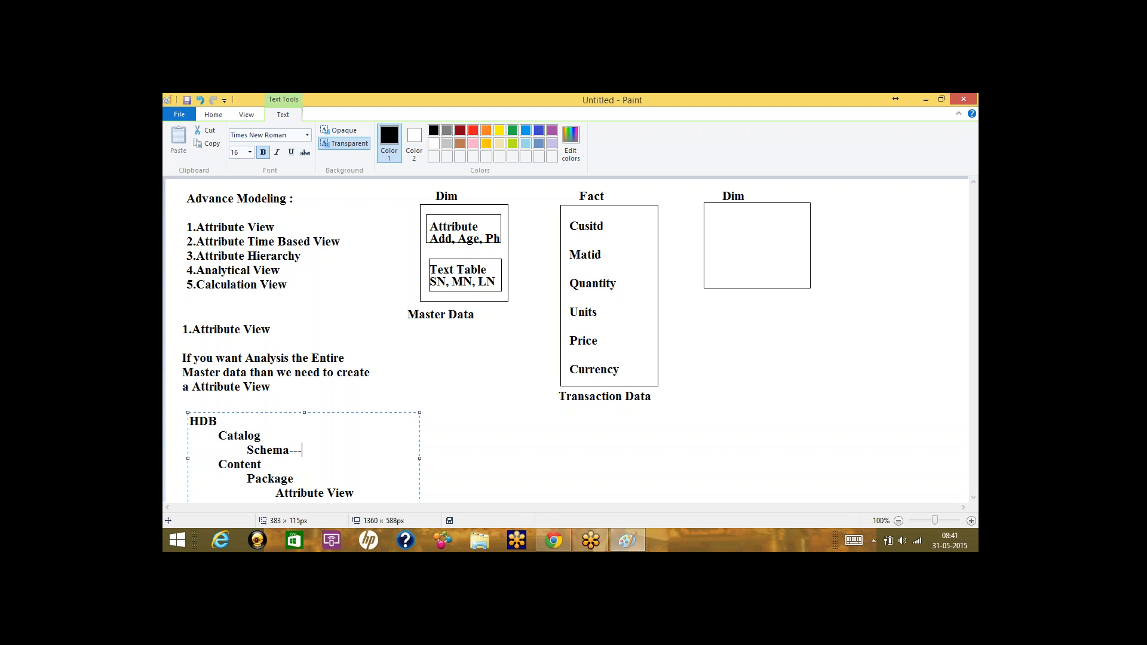
text(_sys_bic)
drag(298, 451, 345, 455)
click(473, 130)
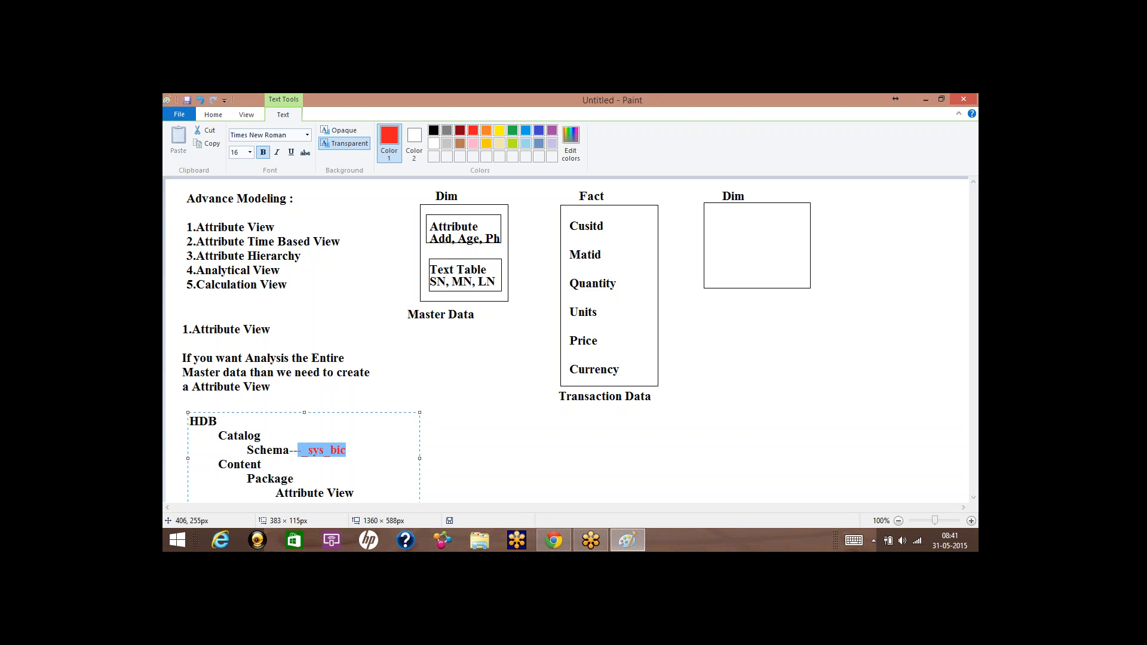
click(368, 453)
Recolour the Attribute View line dark red, reset the text colour to black, and commit.
drag(276, 494, 355, 494)
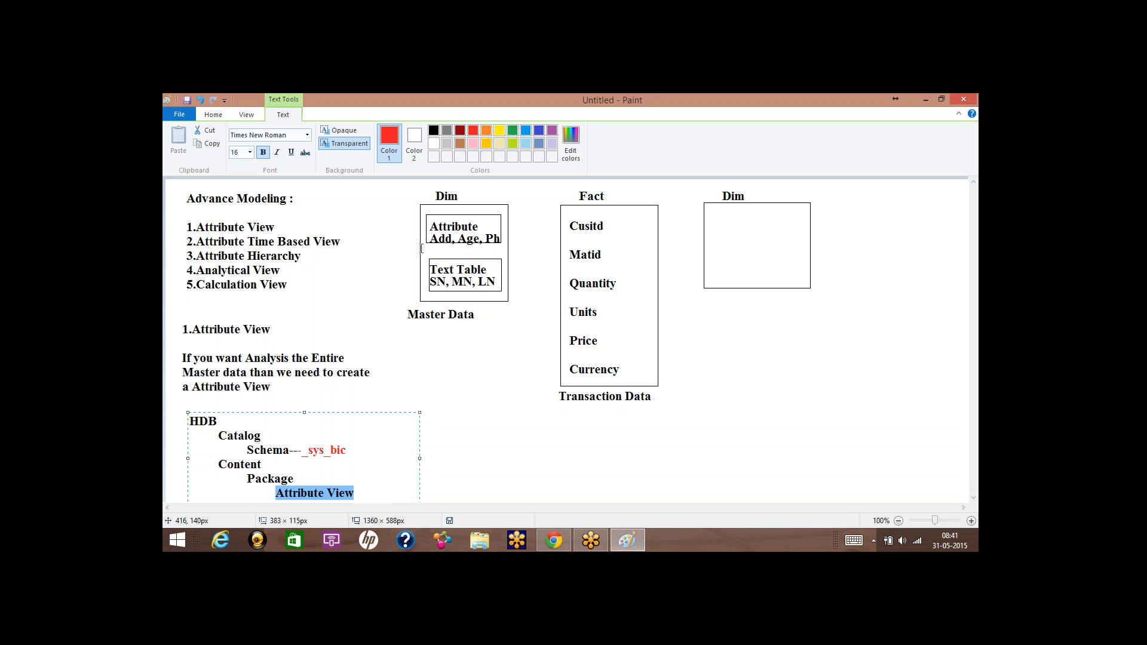
click(460, 130)
click(378, 479)
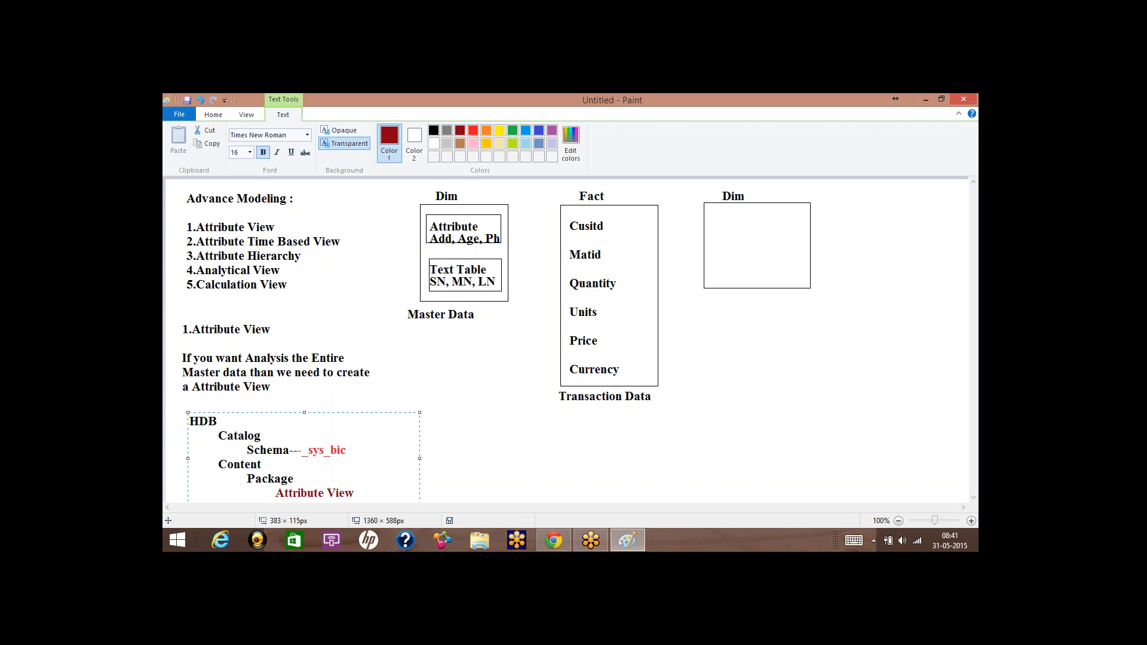
click(434, 131)
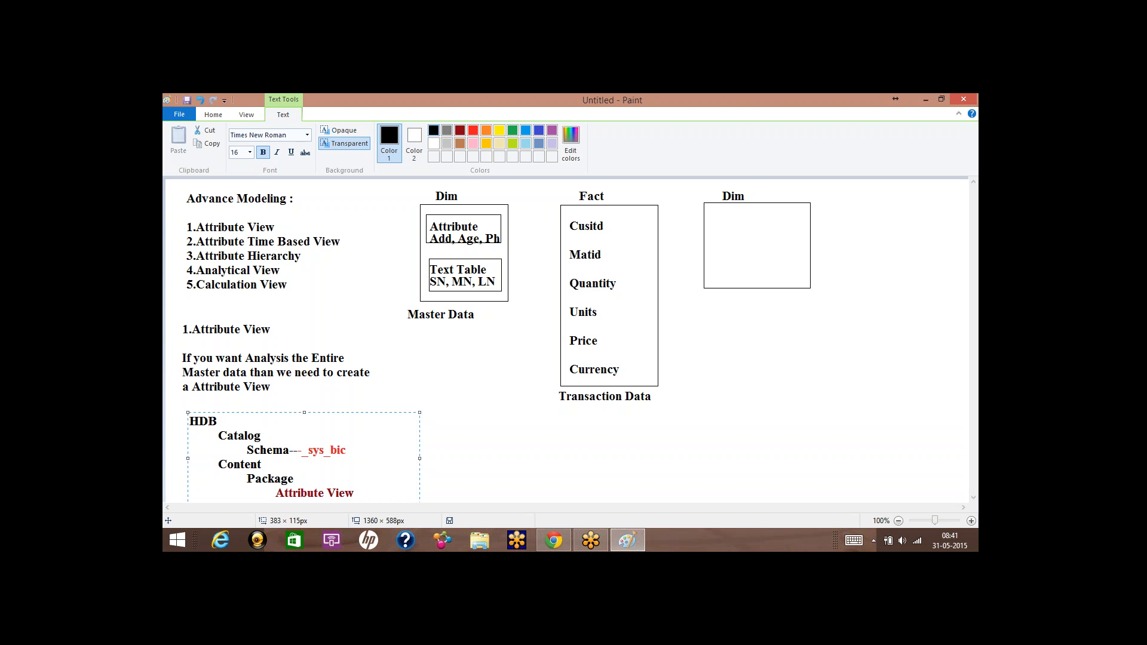
click(443, 380)
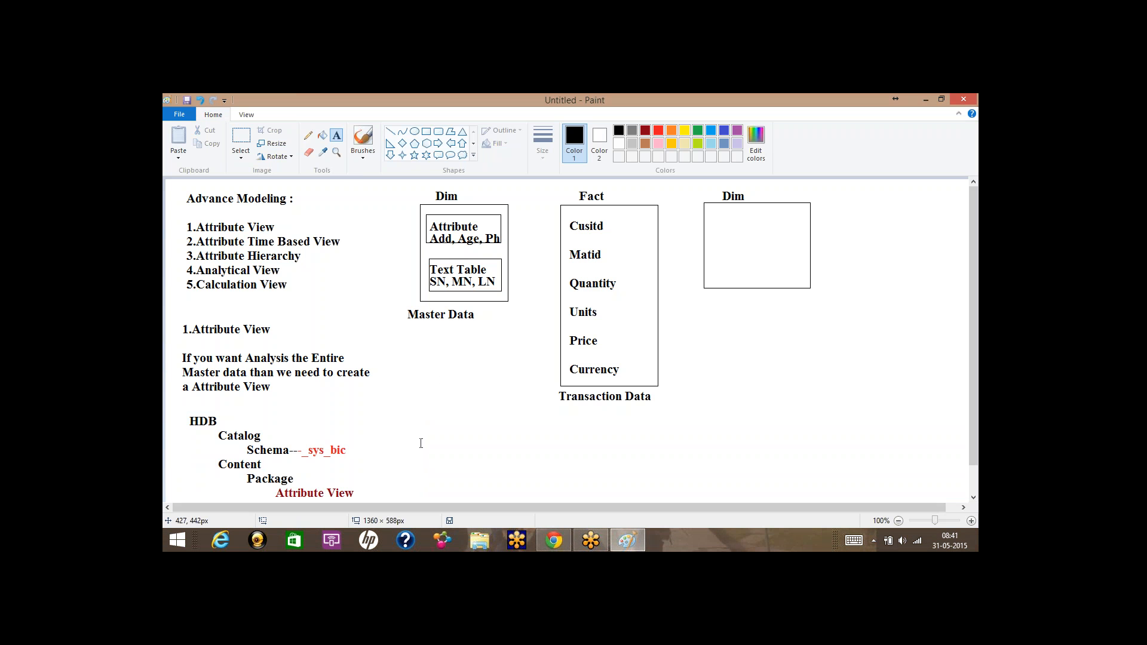
Create and discard empty text boxes around Content, Package and the Master Data box.
drag(219, 466, 354, 481)
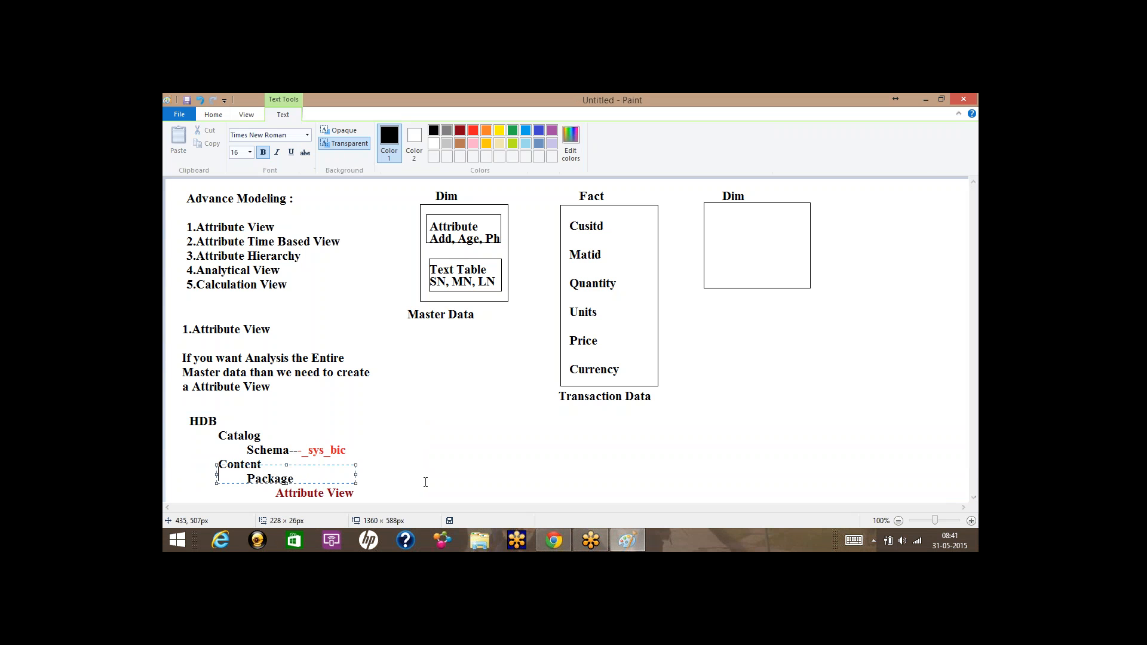
click(422, 479)
drag(206, 453, 373, 502)
click(449, 478)
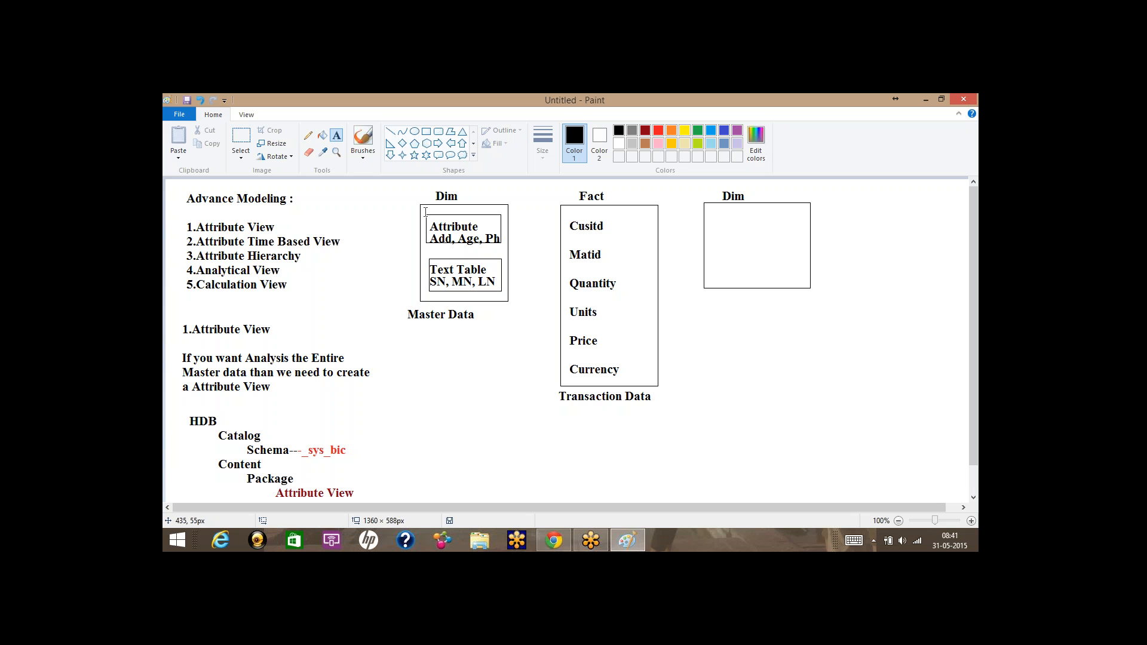
drag(426, 213, 520, 330)
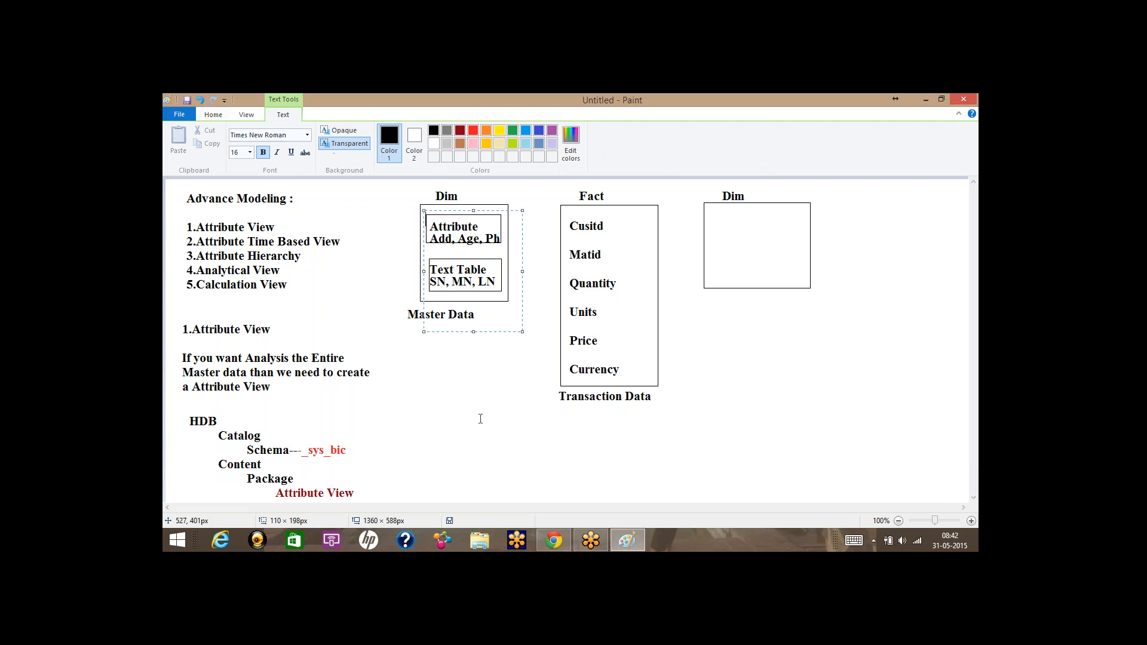
click(479, 418)
Discard empty text boxes near the Attribute View list and bring up the Windows Start screen.
click(185, 216)
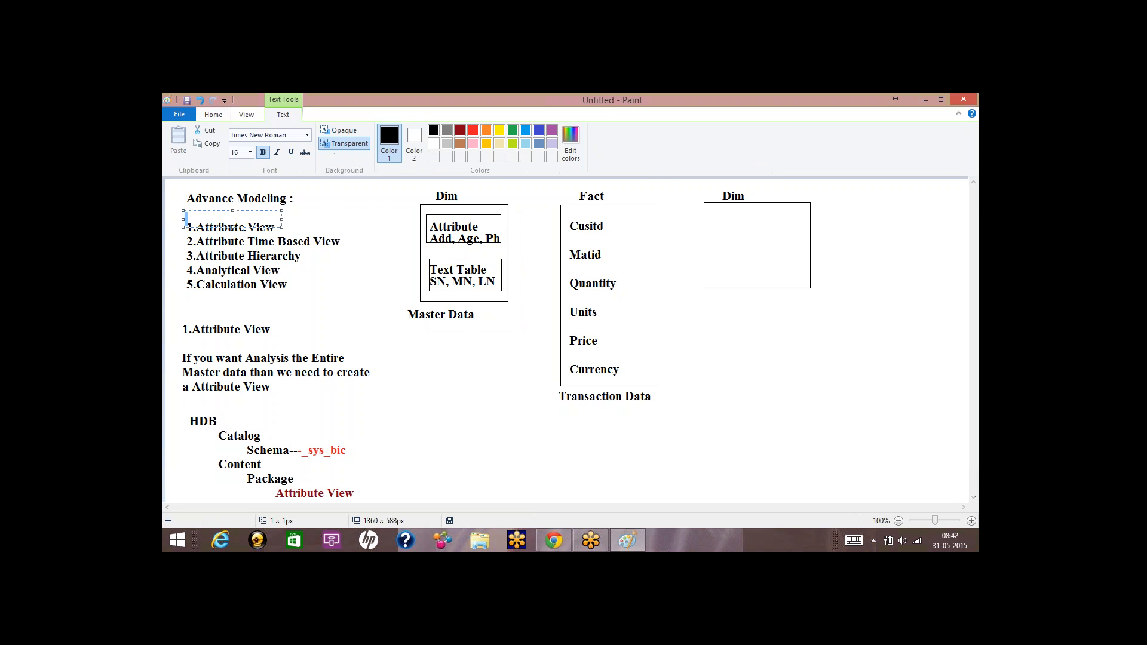
click(339, 261)
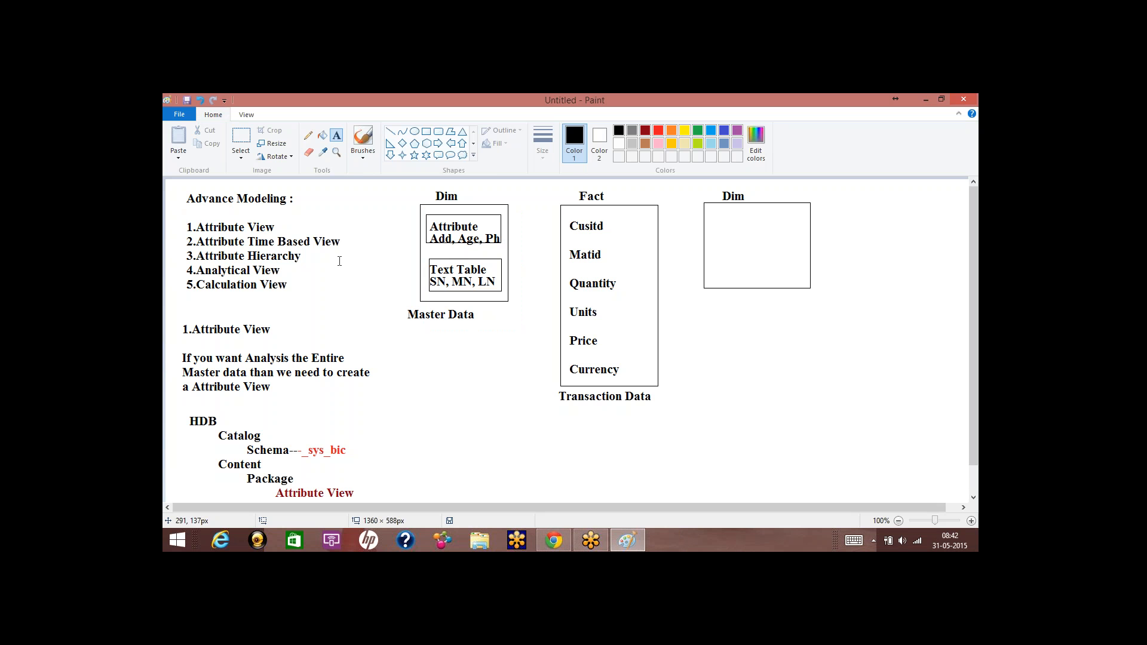
drag(299, 248, 399, 264)
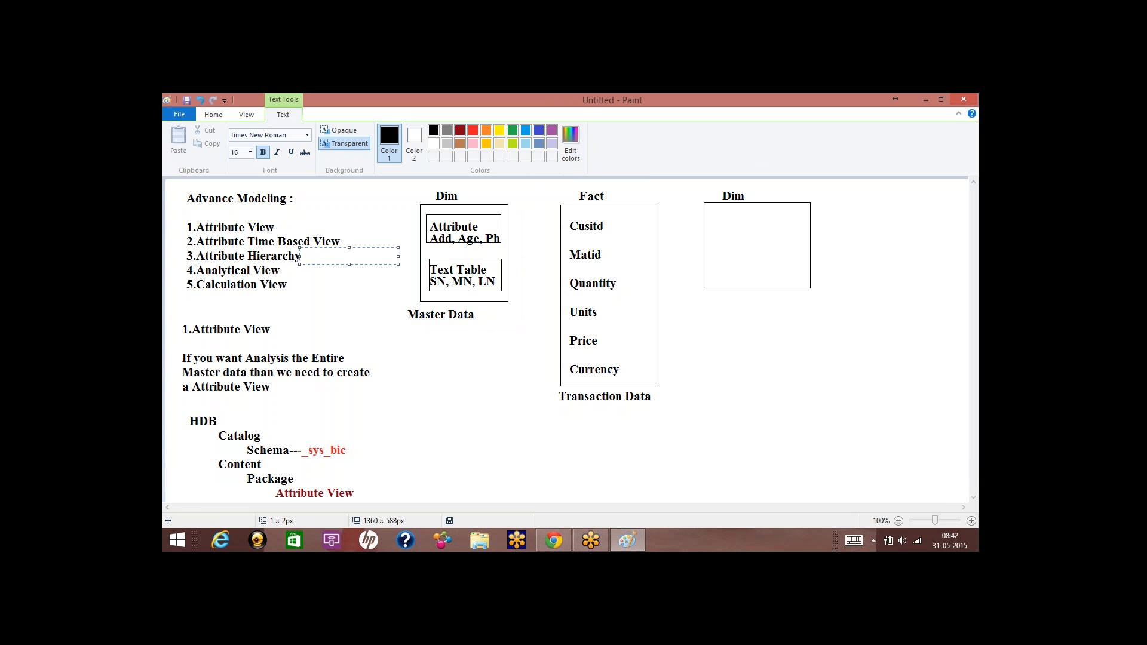
click(177, 540)
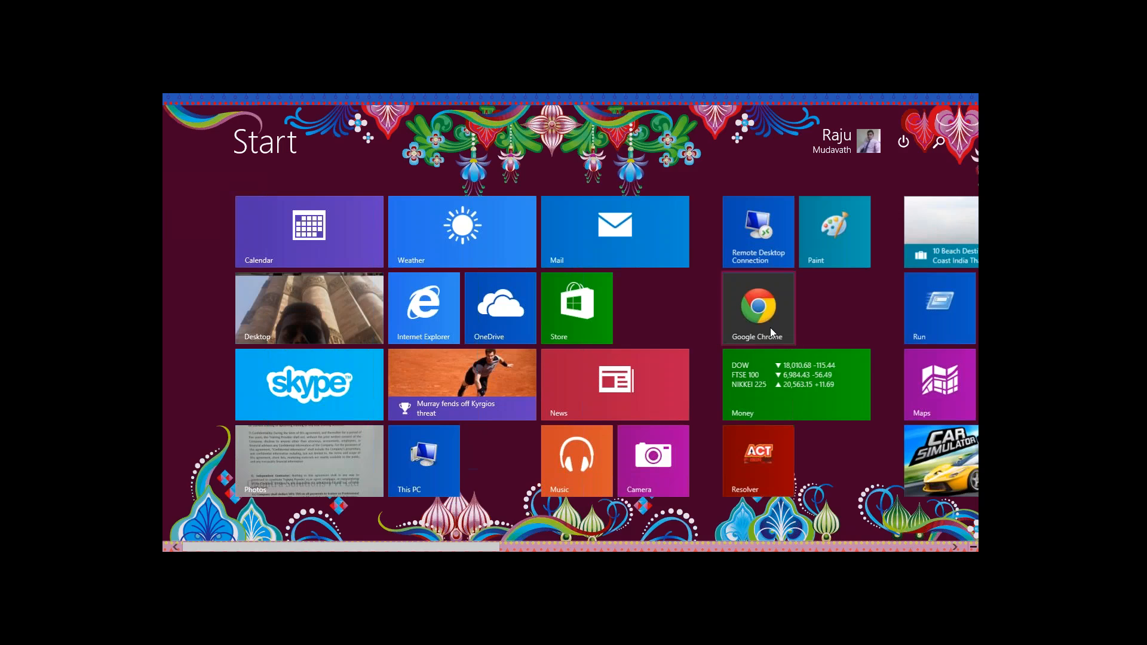
Connect to the remote server via Remote Desktop and accept the expired certificate warning.
click(780, 238)
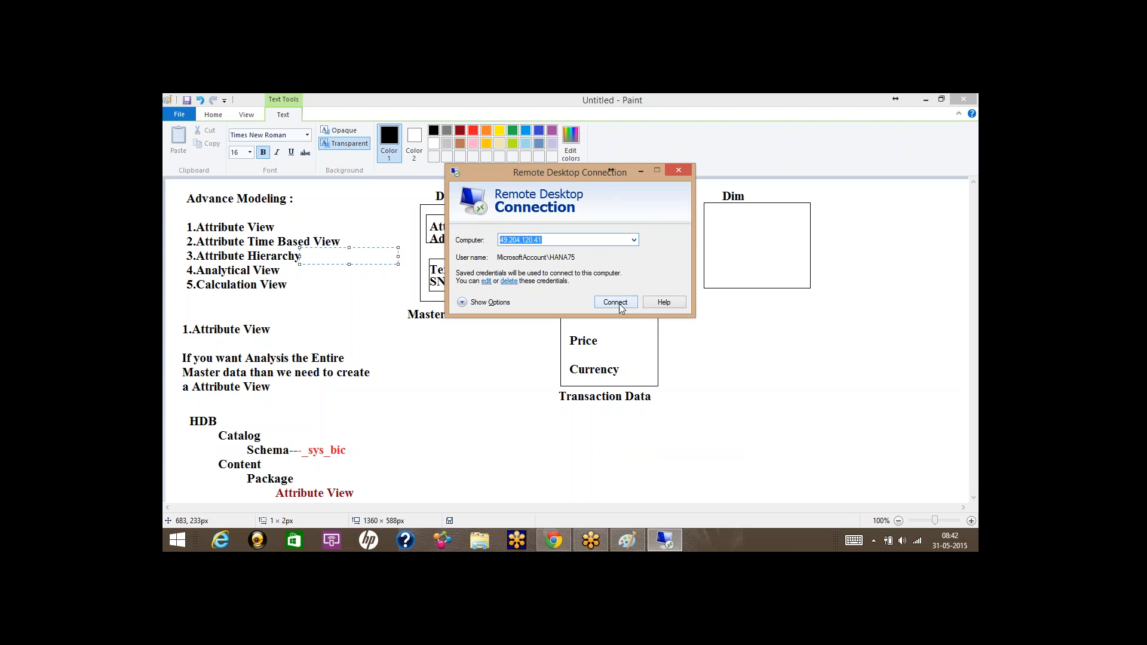
click(614, 302)
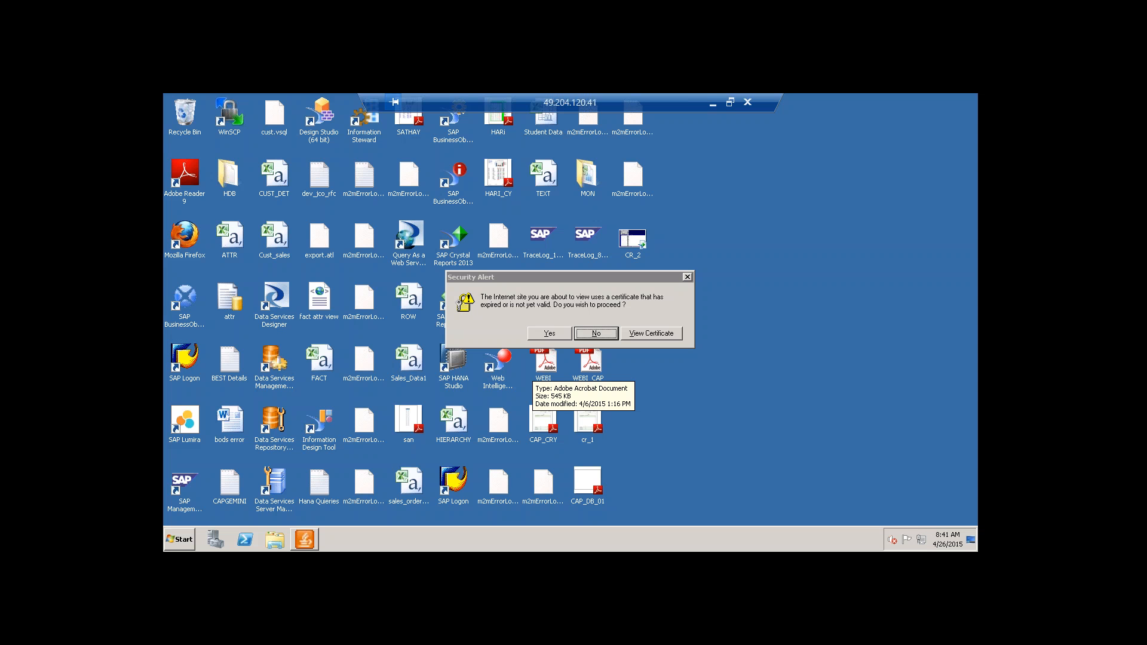
click(550, 334)
Refresh the remote desktop from its context menu.
right_click(724, 252)
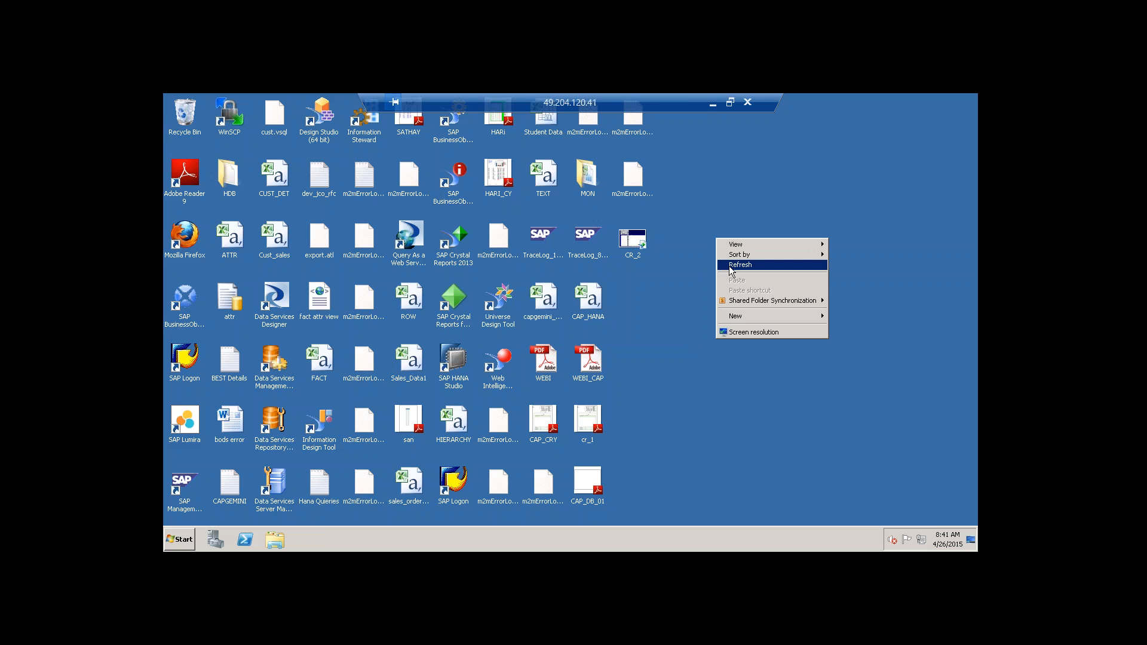
right_click(729, 266)
right_click(742, 295)
click(754, 321)
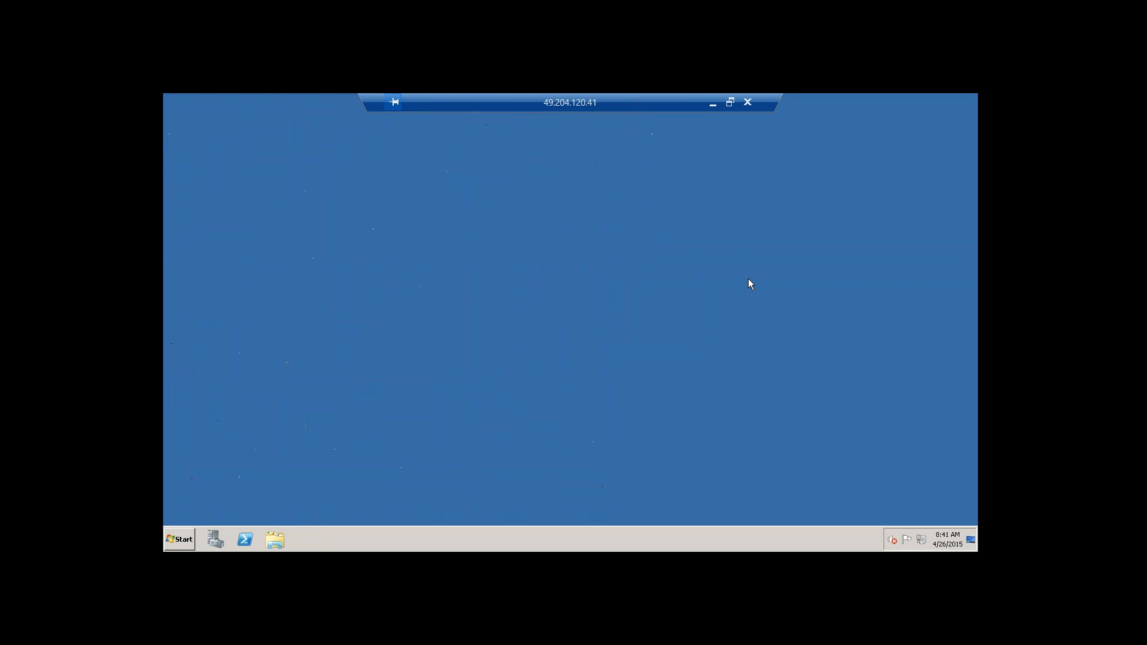
right_click(743, 235)
Log on to the HDB (BEST) system in SAP HANA Studio with the account password.
click(758, 267)
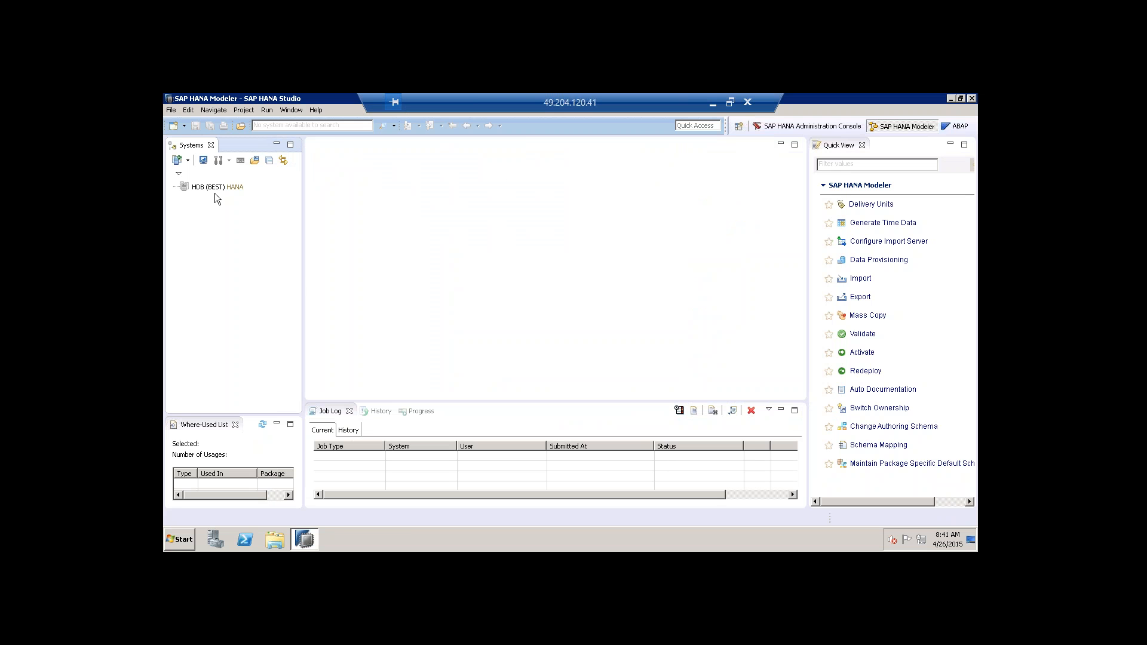
click(237, 187)
right_click(233, 186)
click(258, 207)
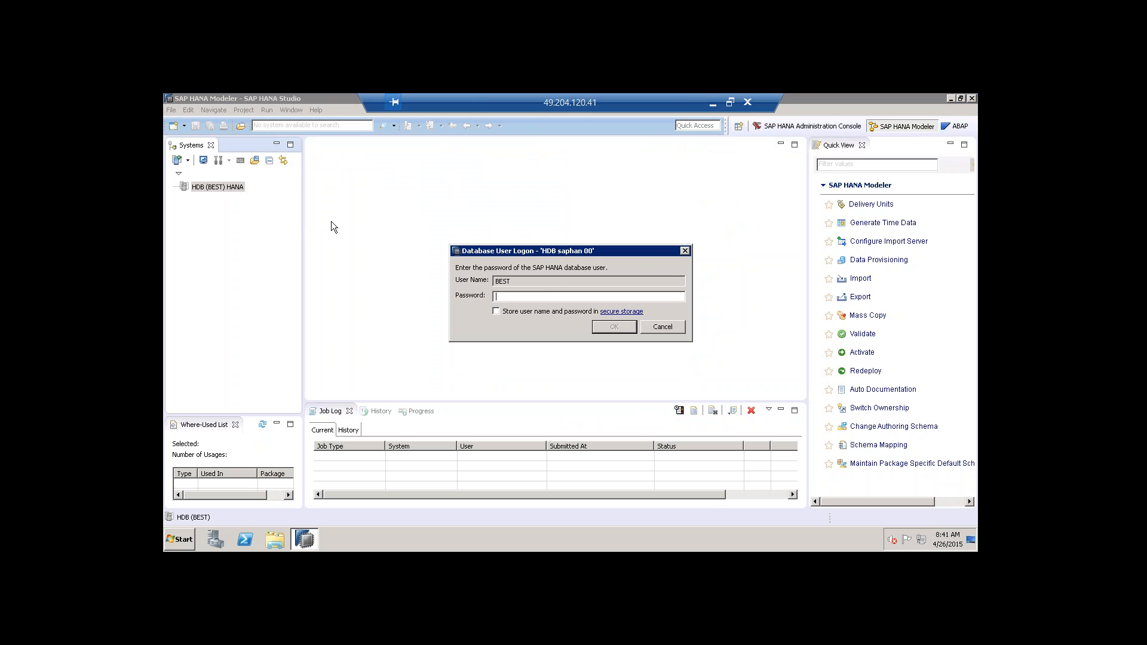
text(•••••••)
key(Return)
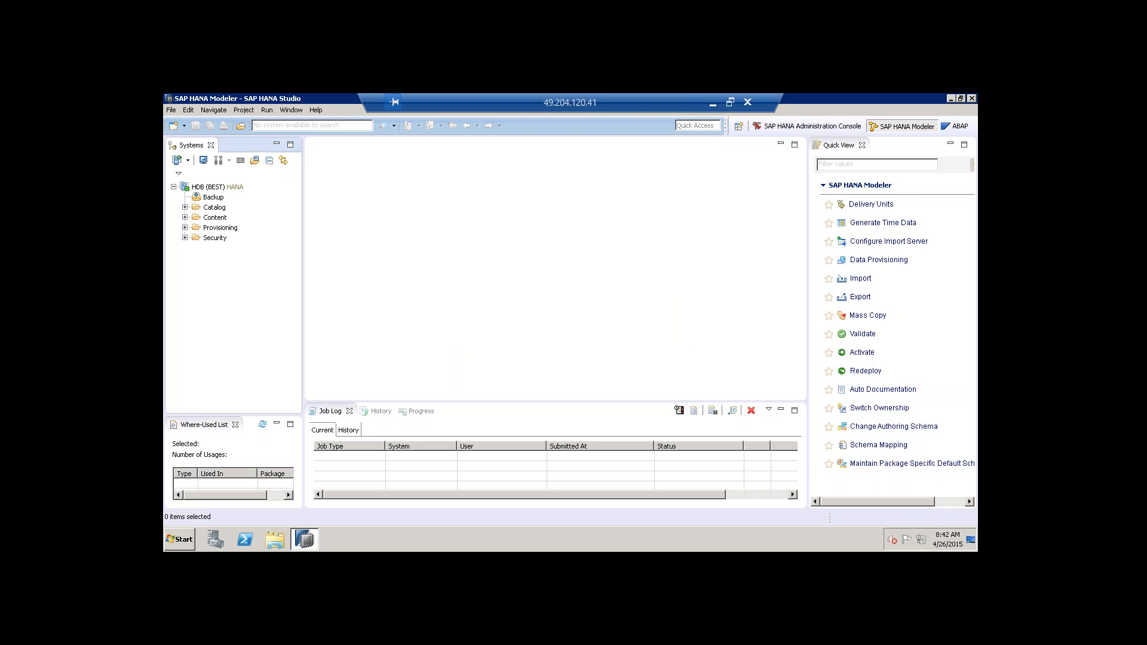
Expand HDB's Catalog folder and scroll through its schema list.
click(210, 200)
click(216, 208)
click(218, 221)
click(218, 230)
click(218, 239)
click(185, 207)
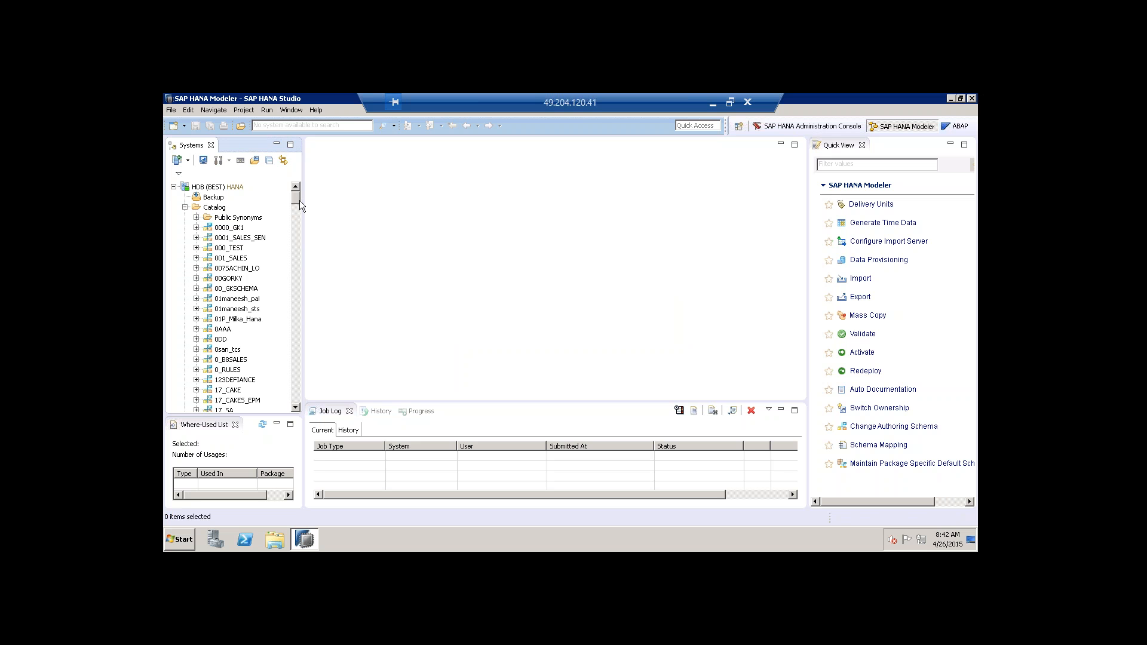
drag(298, 199, 294, 350)
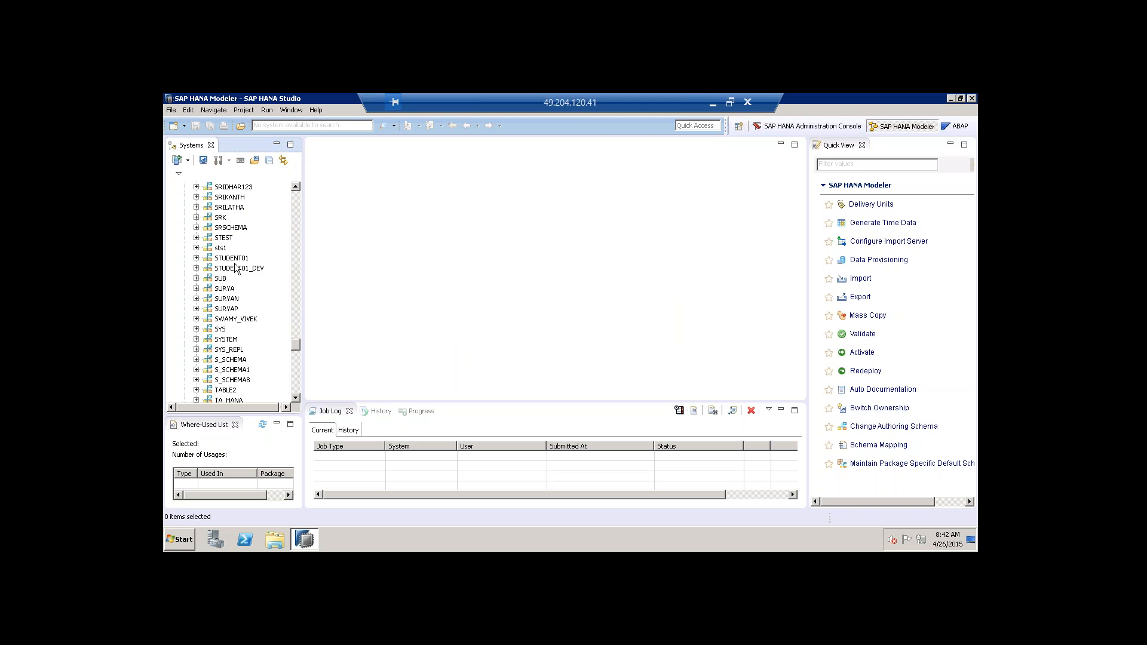
scroll(240, 271, down, 4)
scroll(241, 272, up, 5)
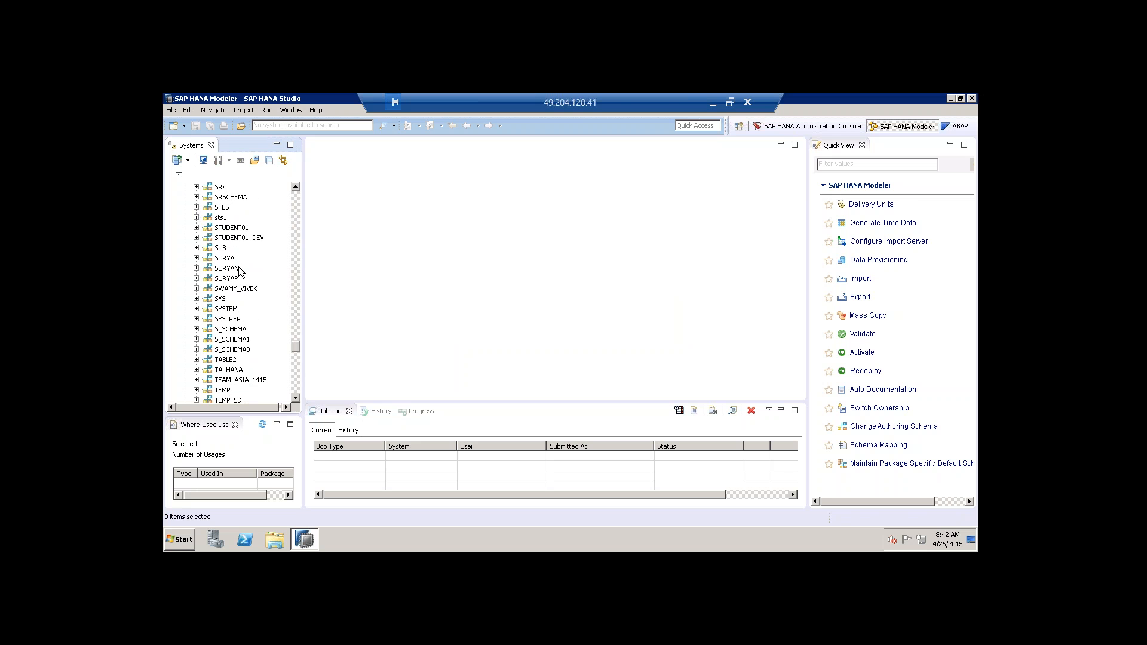
scroll(241, 272, up, 6)
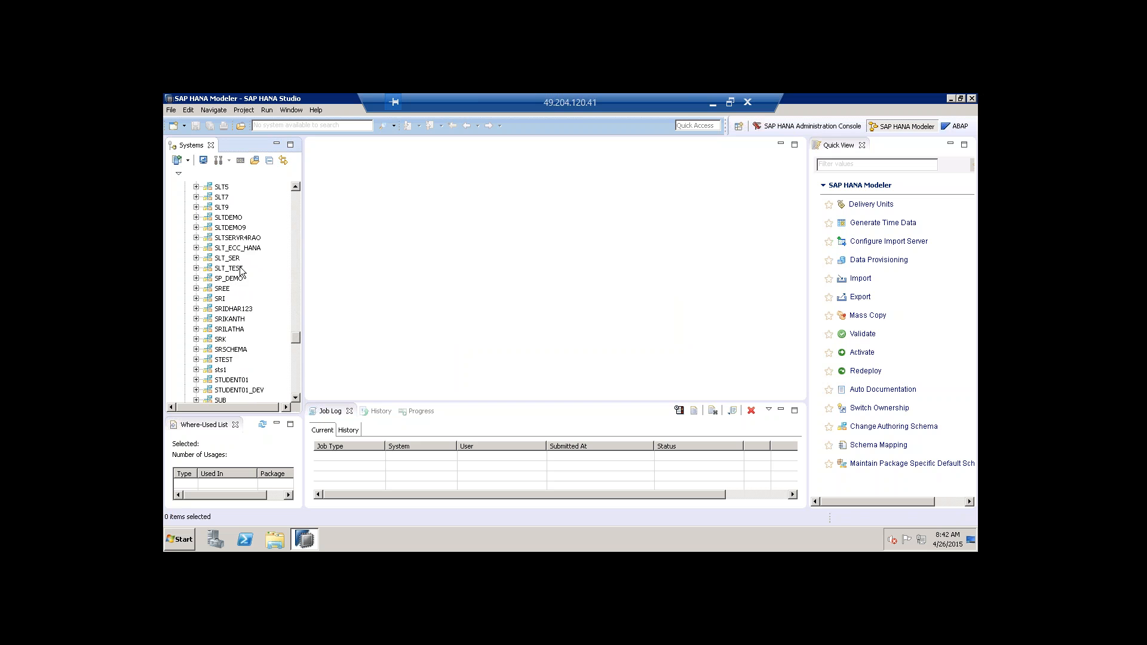
scroll(241, 272, up, 8)
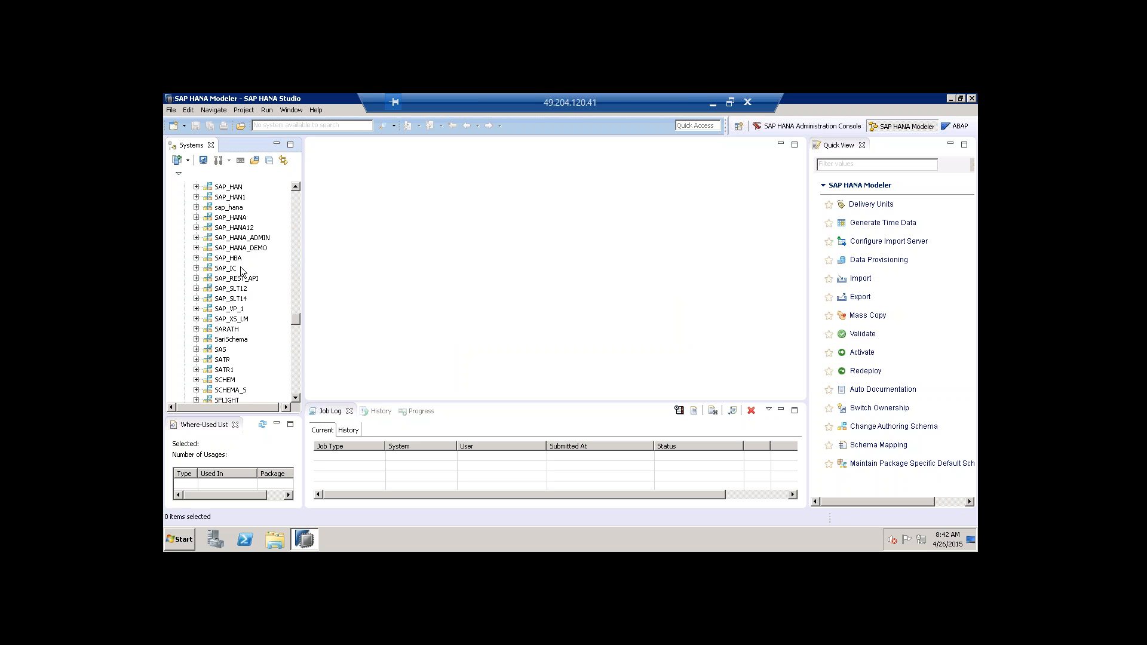
scroll(242, 266, up, 6)
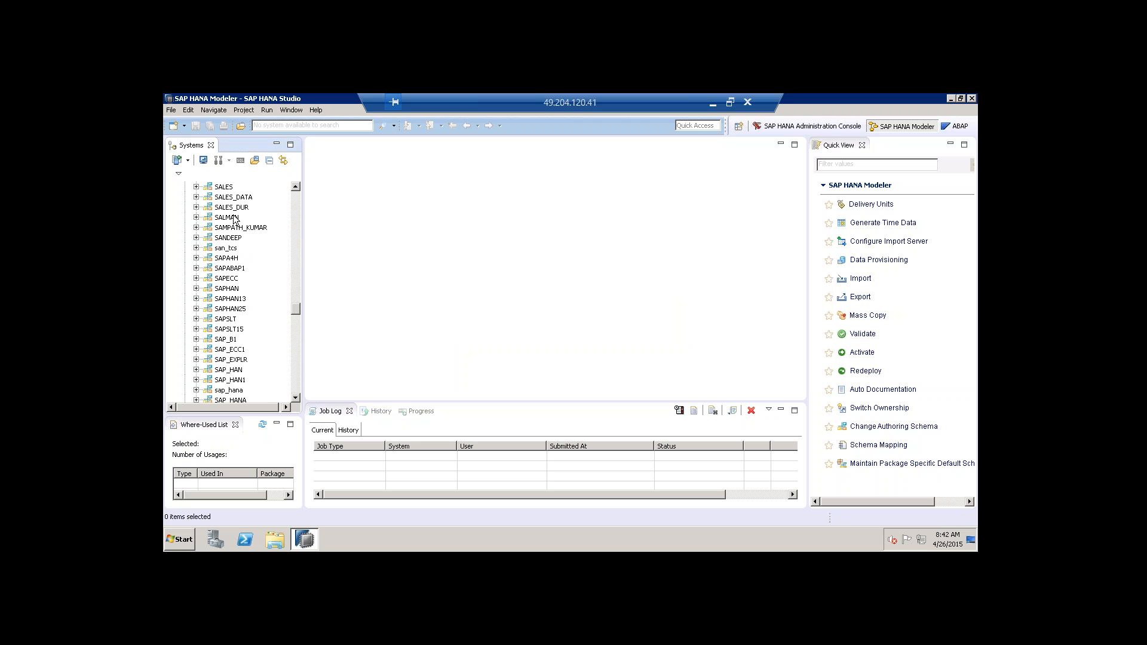
scroll(237, 267, up, 2)
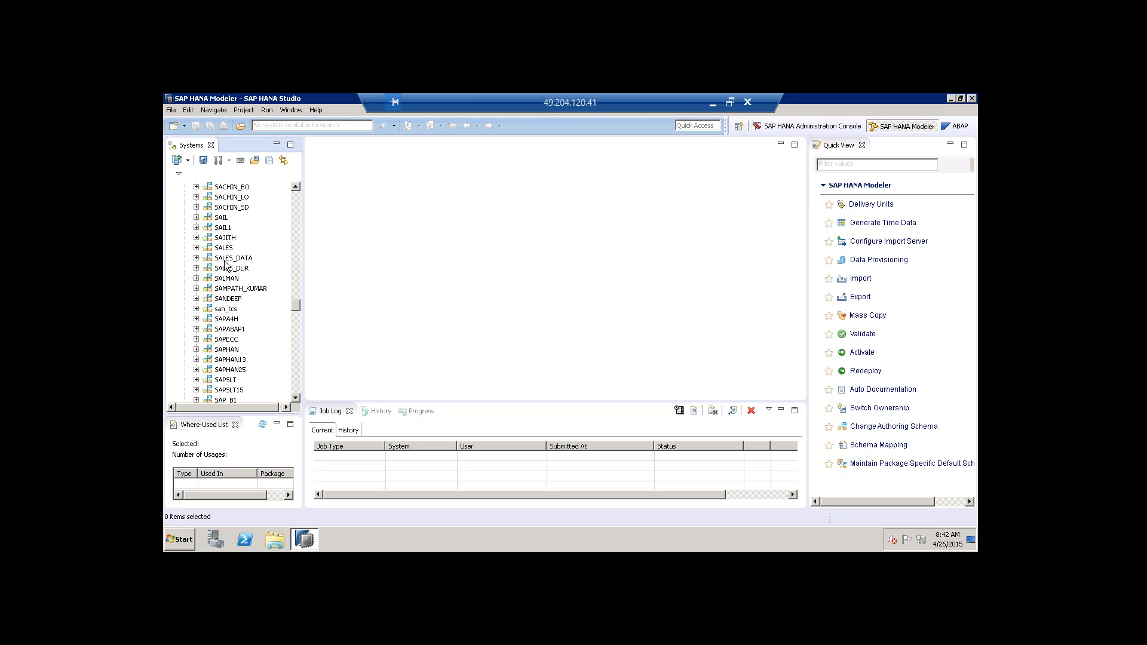
scroll(235, 277, down, 1)
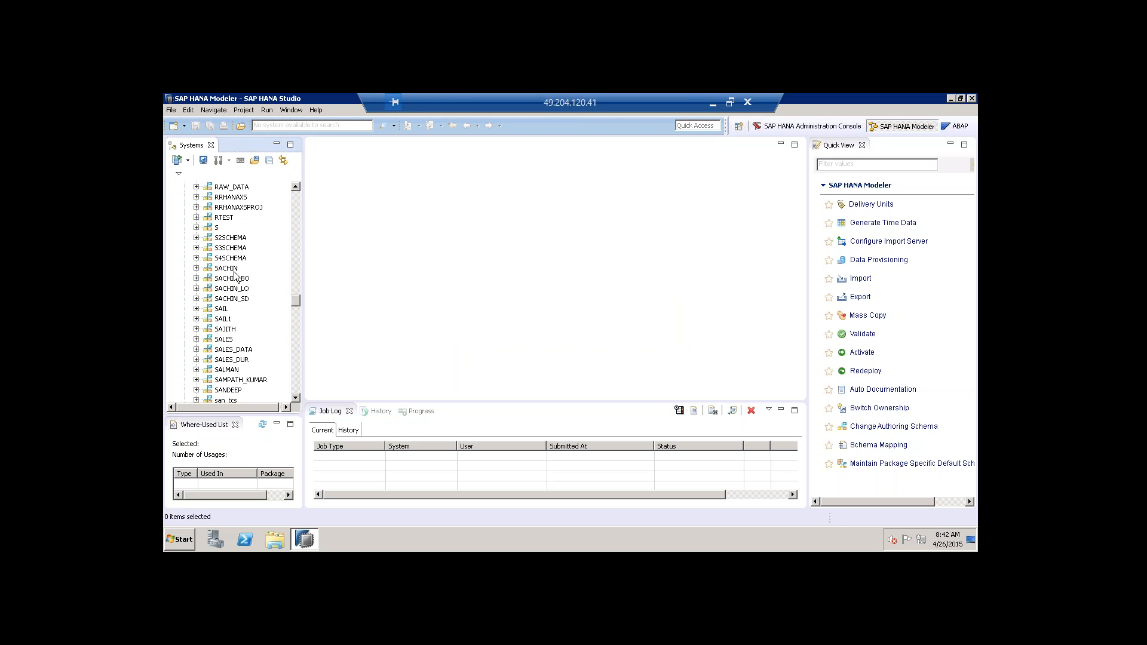
scroll(235, 276, down, 5)
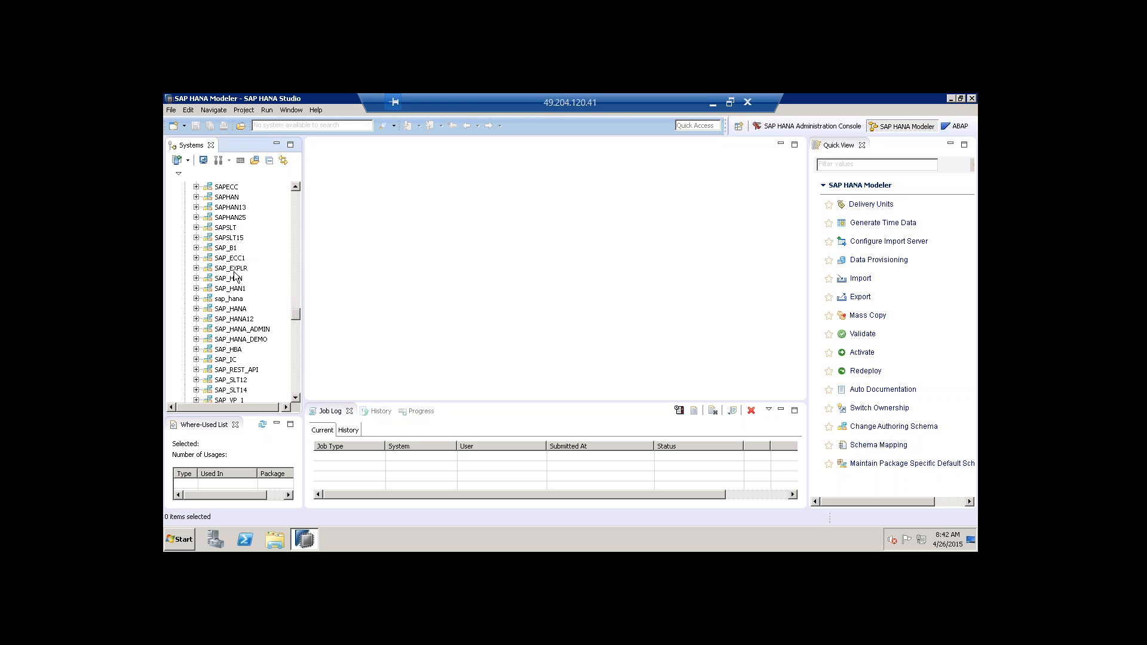
scroll(235, 276, down, 2)
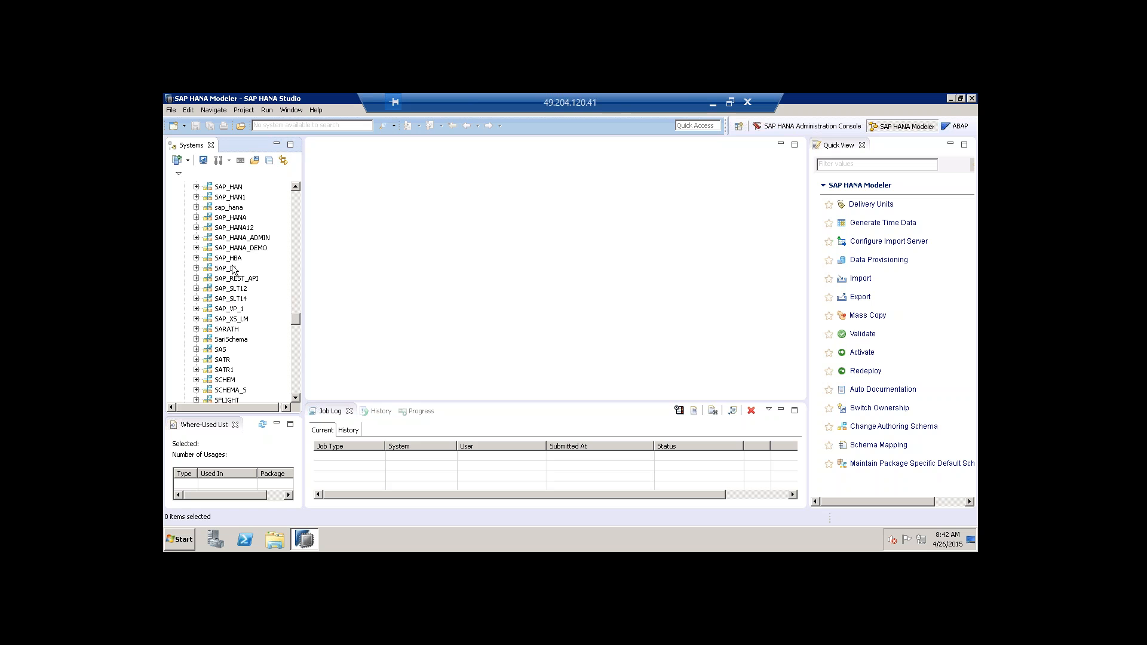
Expand SARATH's Tables folder to reveal ATTR and FACT, then show the desktop.
click(233, 331)
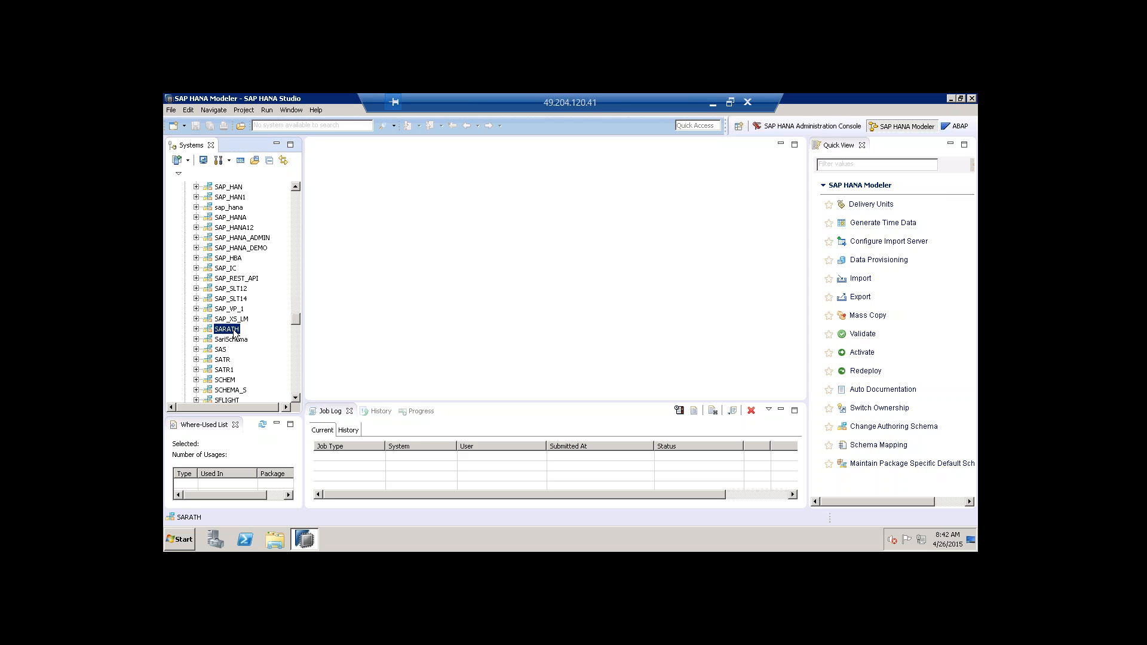
scroll(234, 334, down, 4)
click(197, 207)
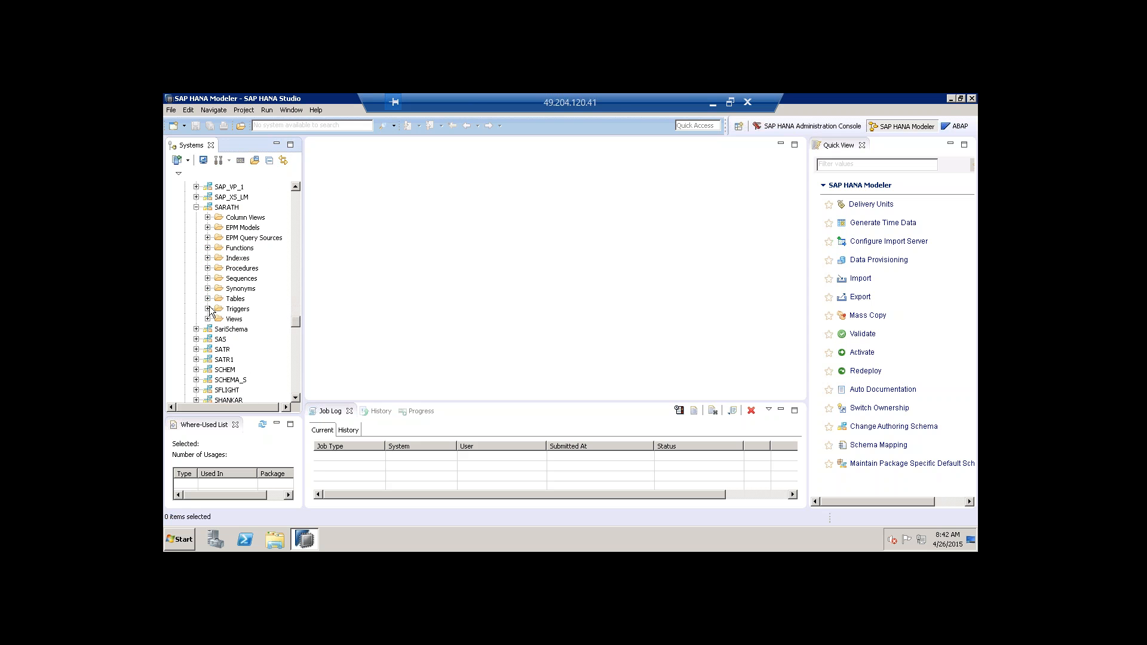
click(207, 298)
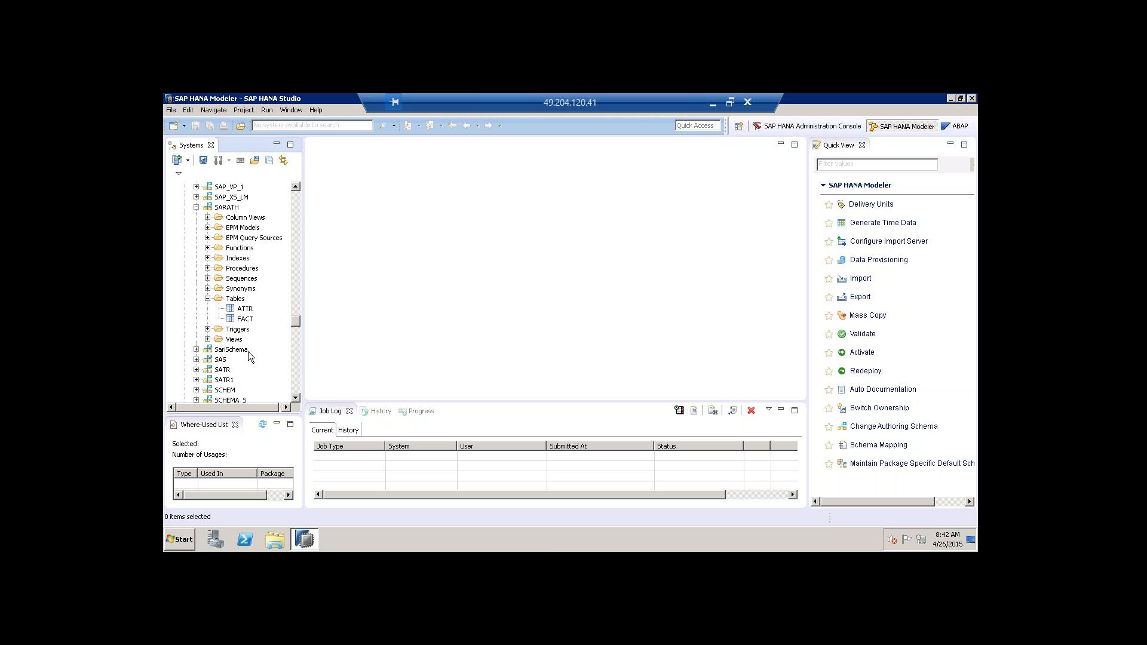
click(245, 309)
right_click(550, 540)
click(575, 491)
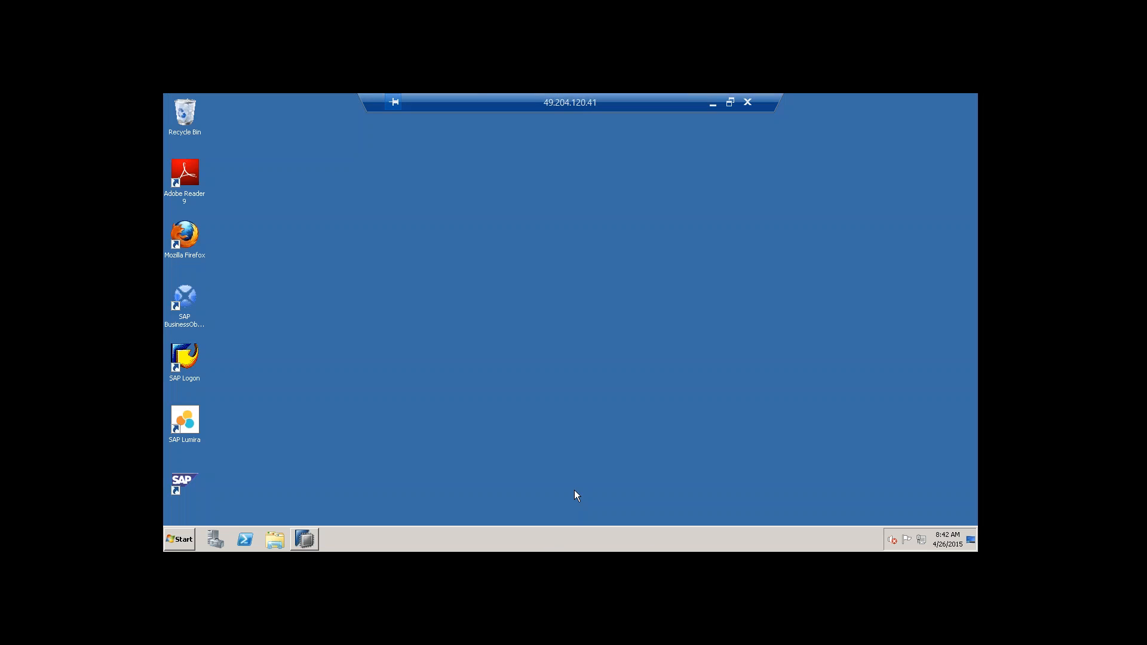
right_click(723, 285)
click(743, 311)
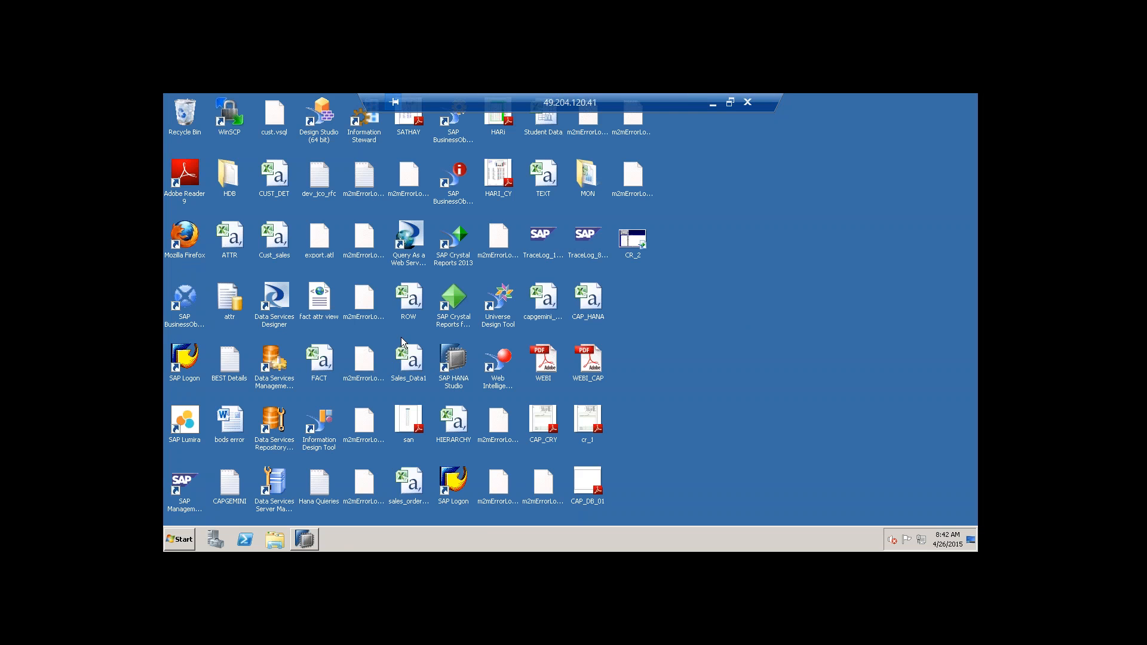
double_click(540, 180)
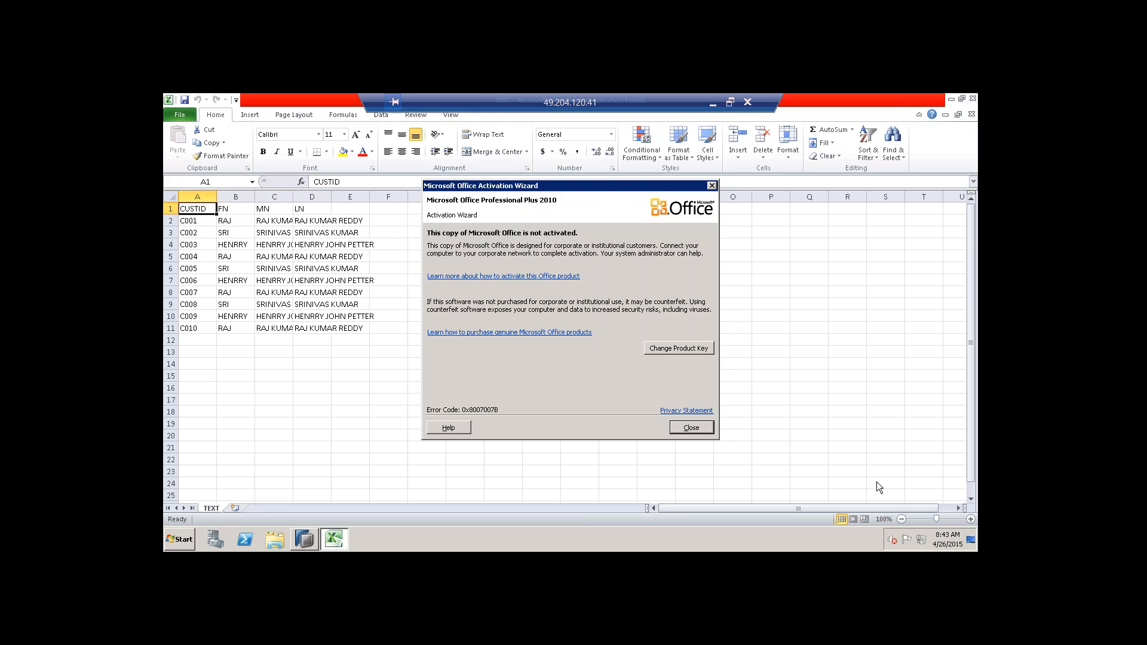
key(Escape)
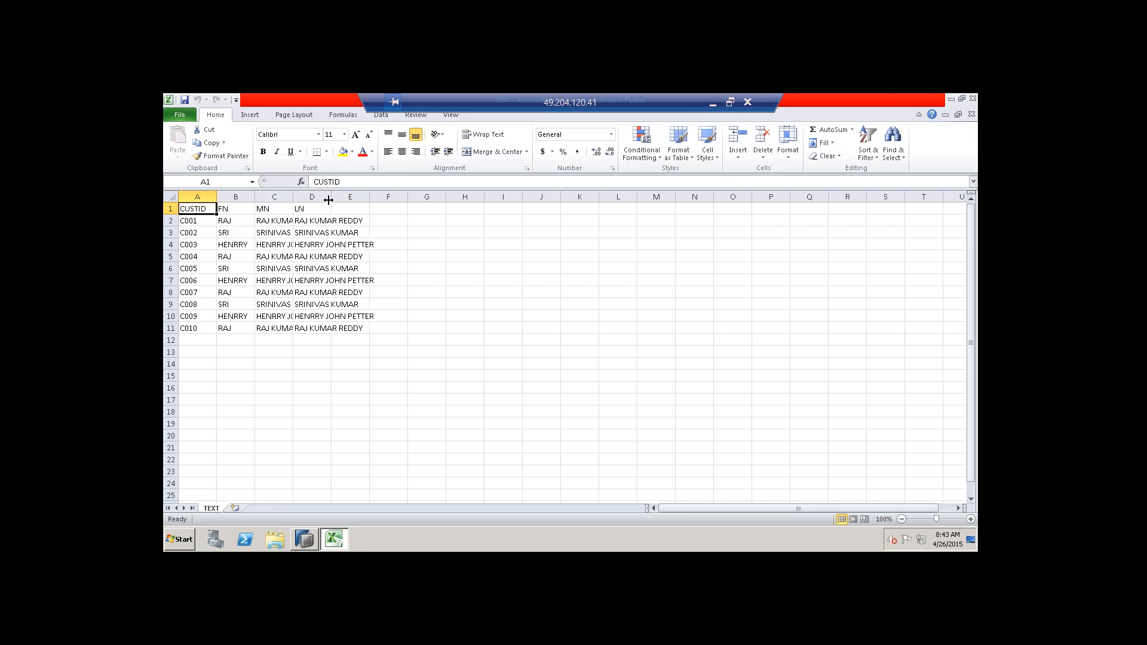
drag(331, 197, 408, 201)
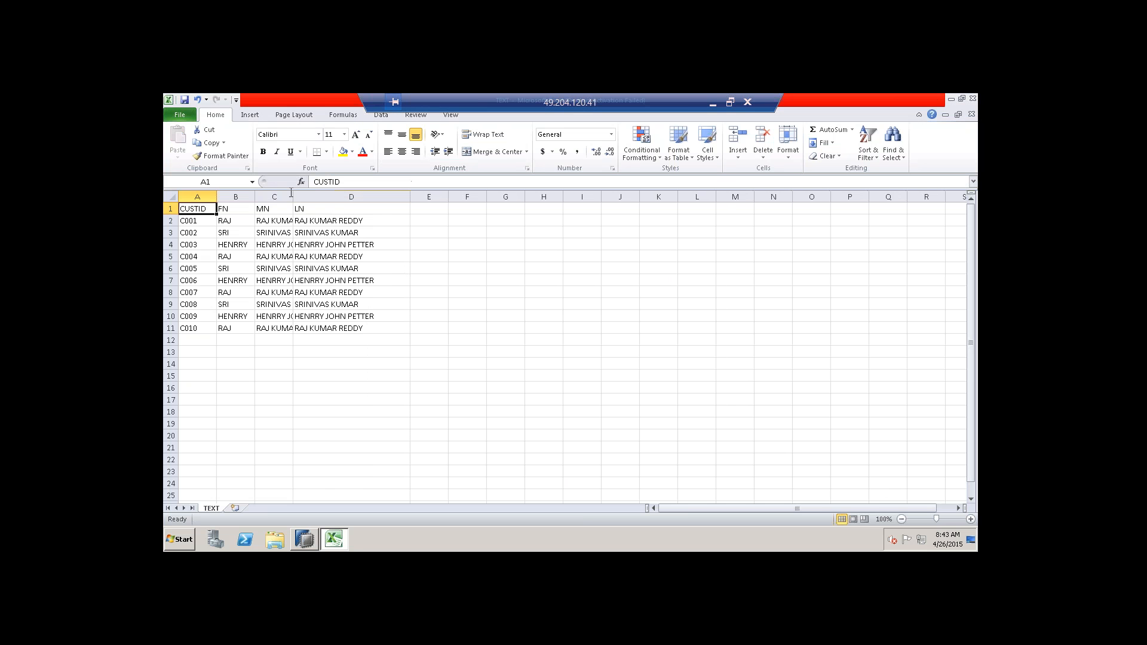
drag(293, 196, 333, 197)
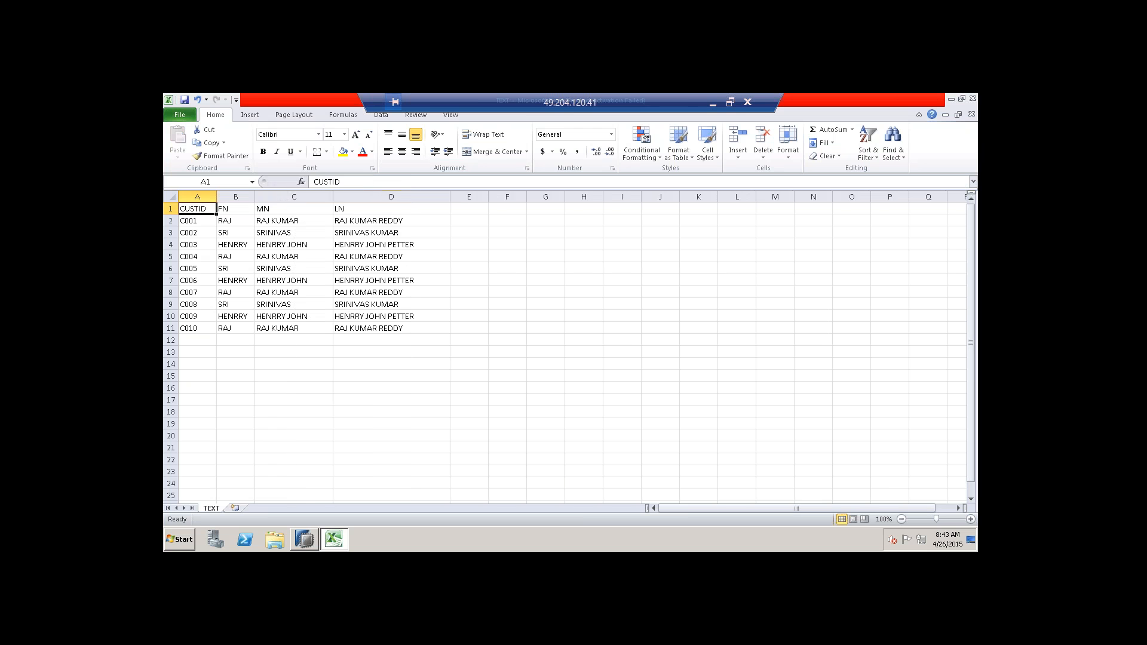
click(199, 220)
click(204, 333)
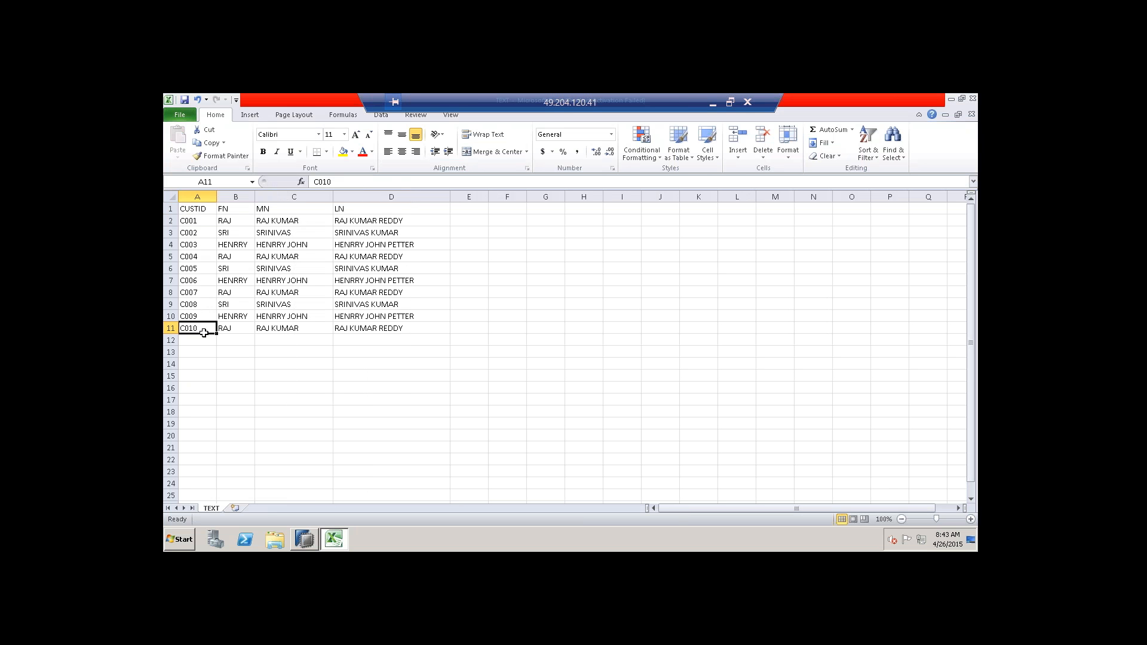
click(231, 216)
click(275, 221)
click(361, 230)
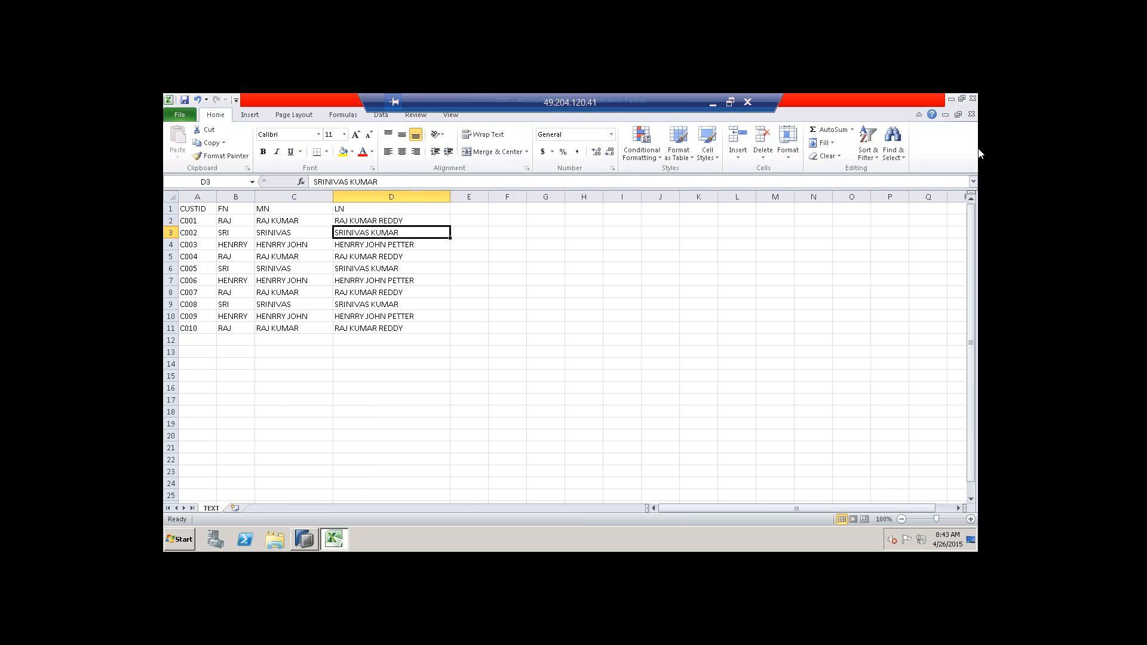
click(946, 114)
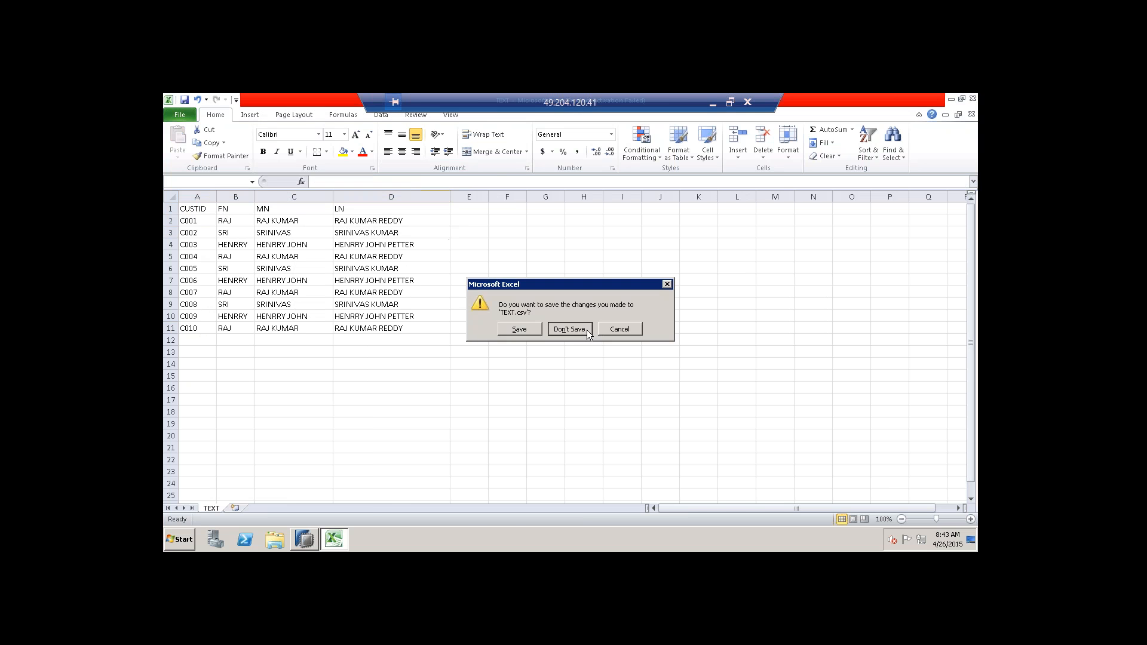
click(587, 330)
right_click(772, 293)
click(787, 323)
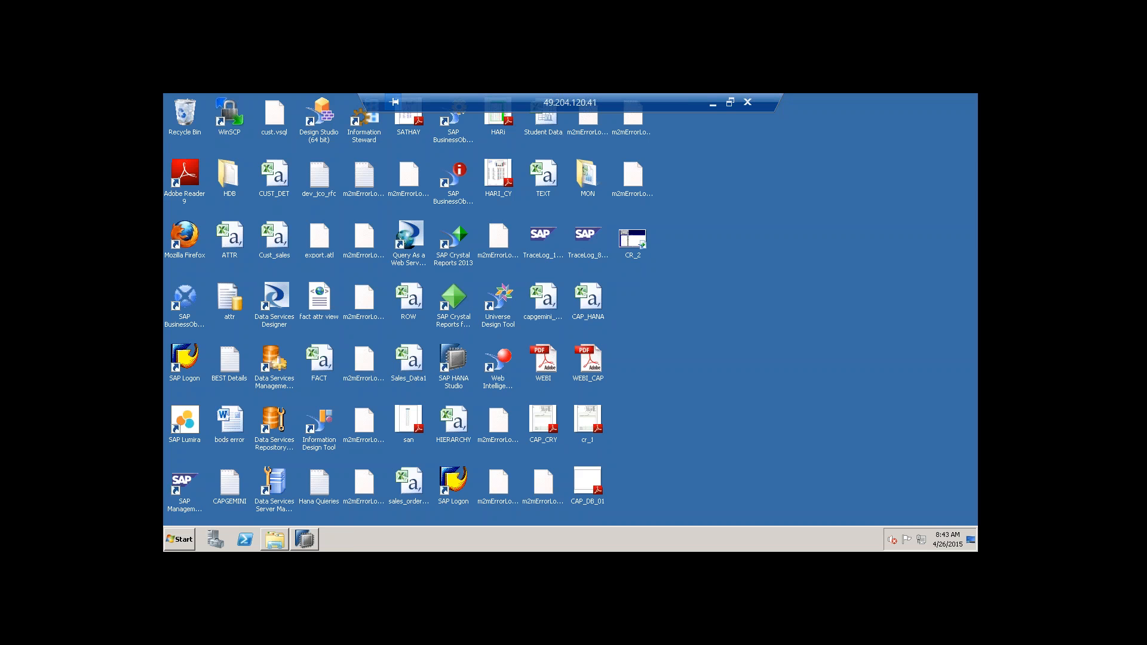
Start a local-file data import in SAP HANA Studio with TEXT.csv as the source.
click(305, 539)
click(870, 279)
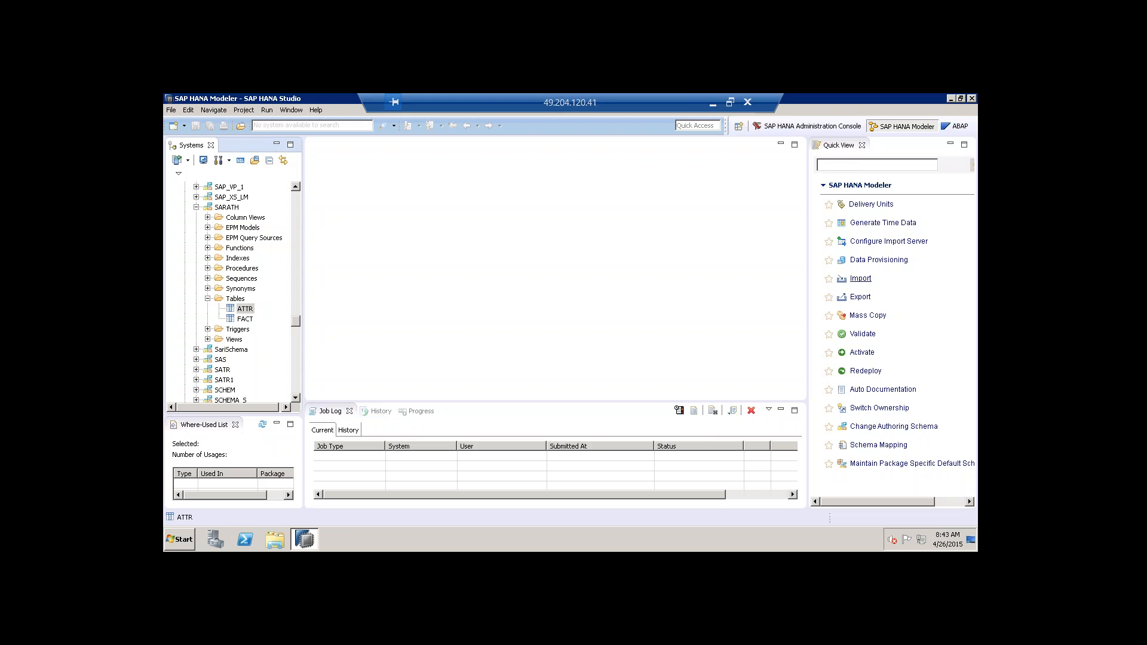
click(520, 265)
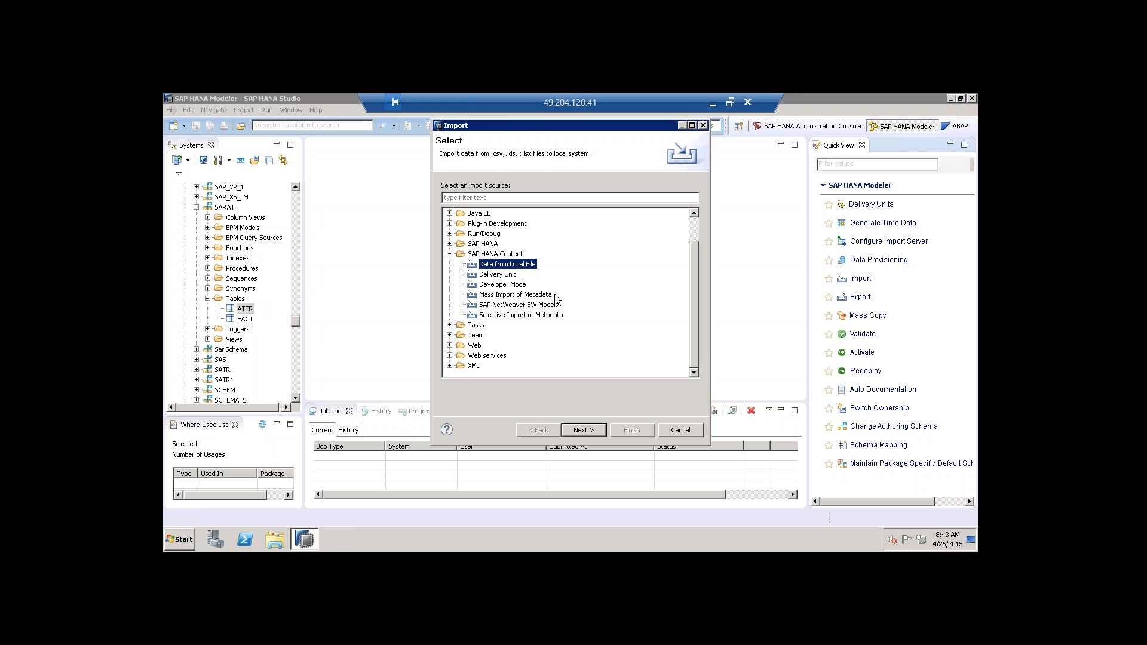
click(581, 431)
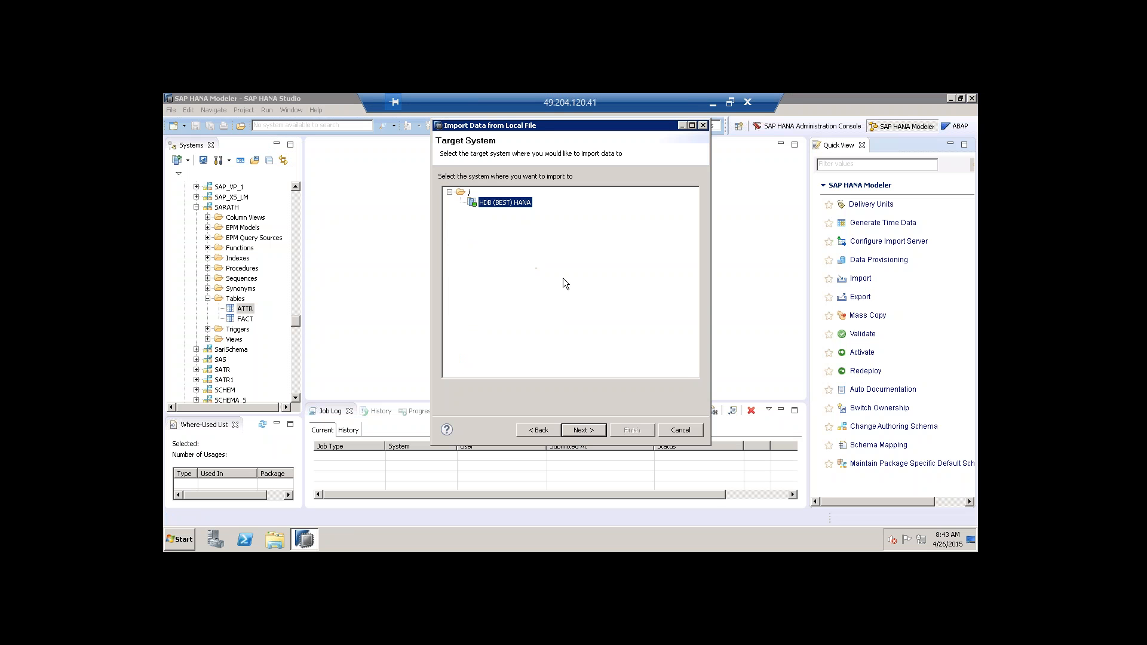
click(597, 428)
click(686, 187)
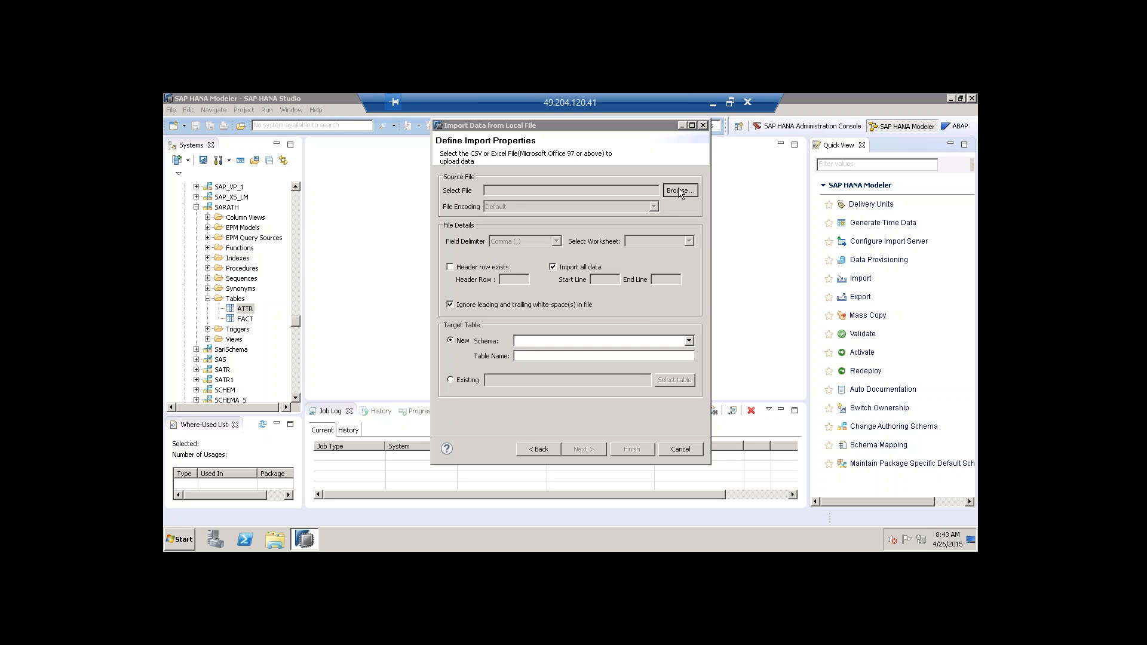
scroll(800, 267, down, 5)
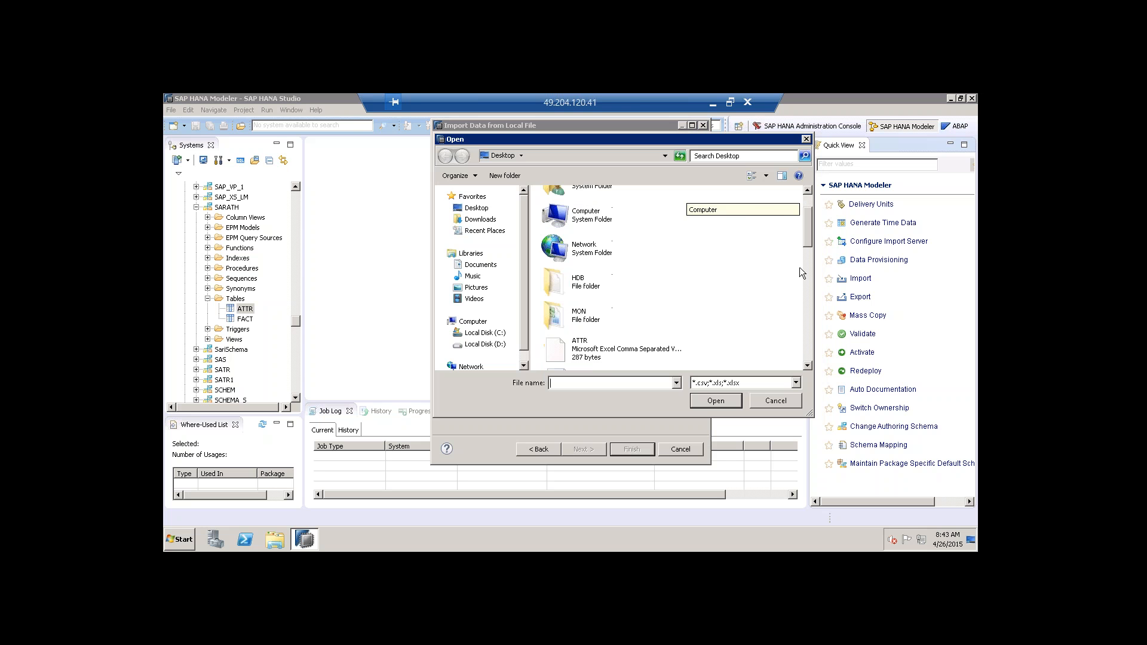
scroll(795, 336, down, 2)
click(589, 355)
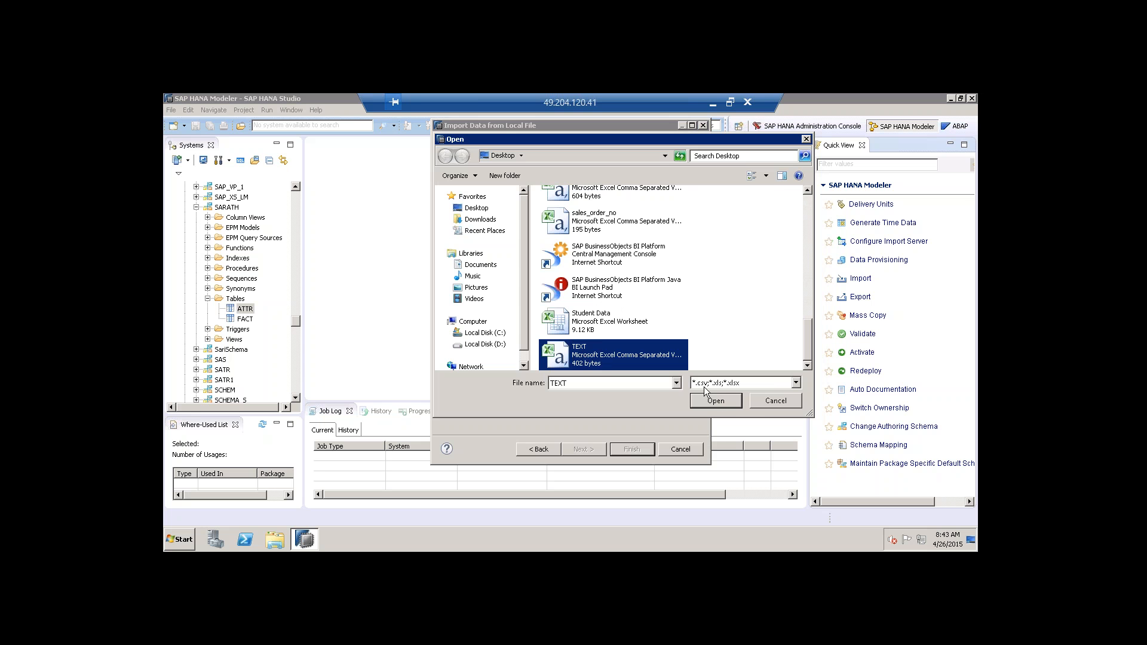
click(715, 400)
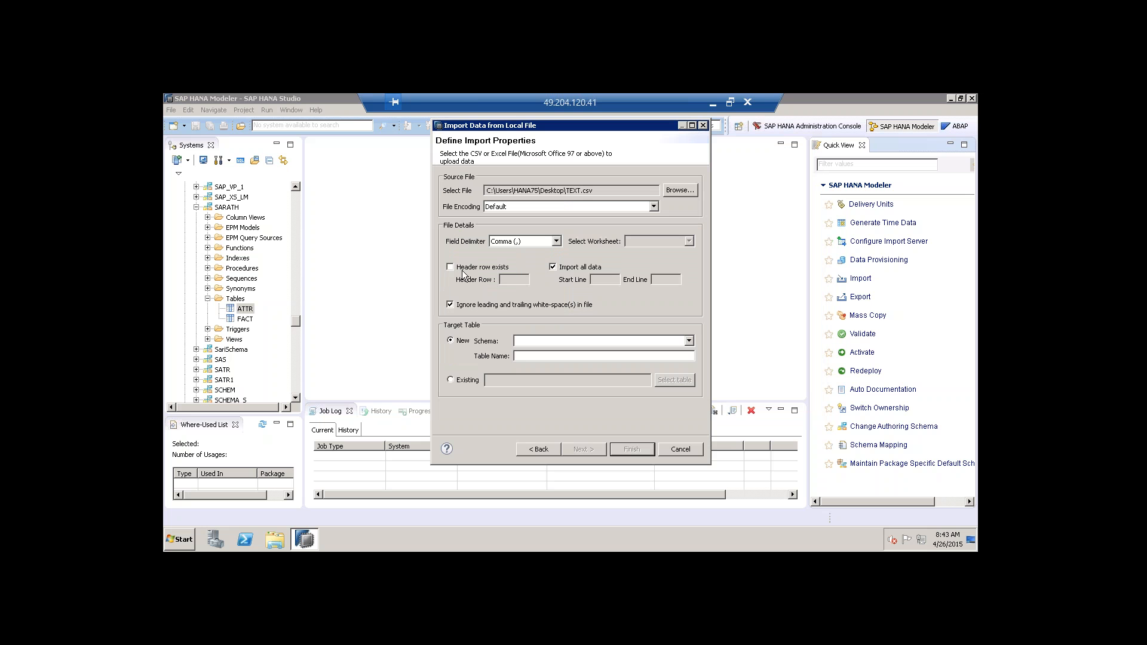
Use a header row, import all rows, target schema SARATH, and name the new table TEXT.
click(496, 268)
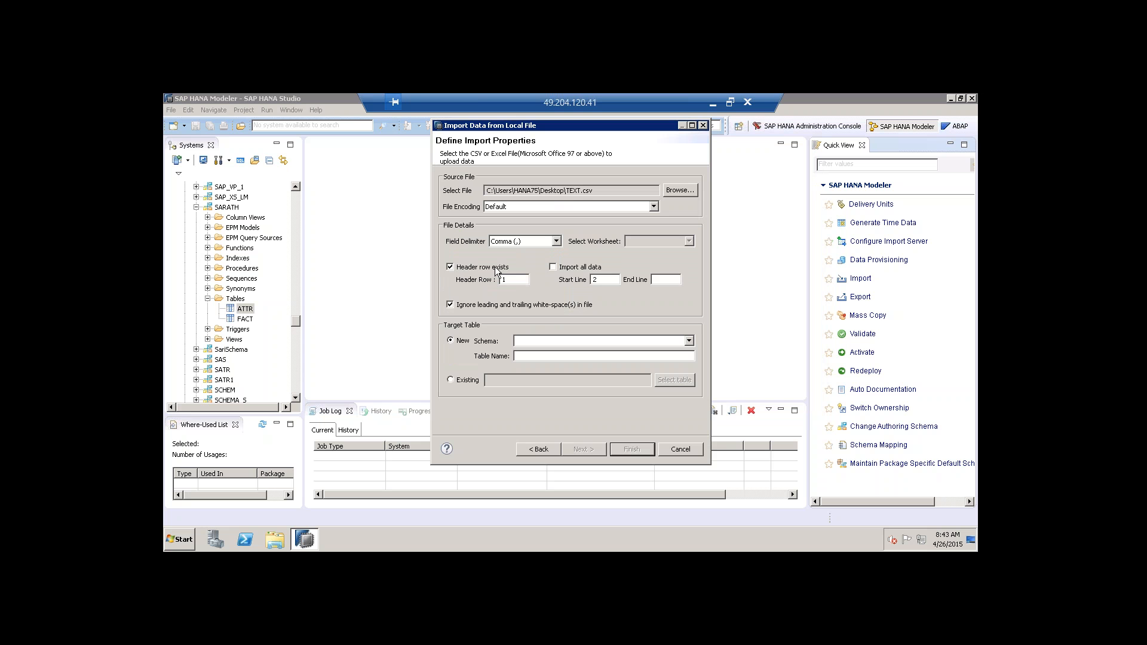
click(569, 268)
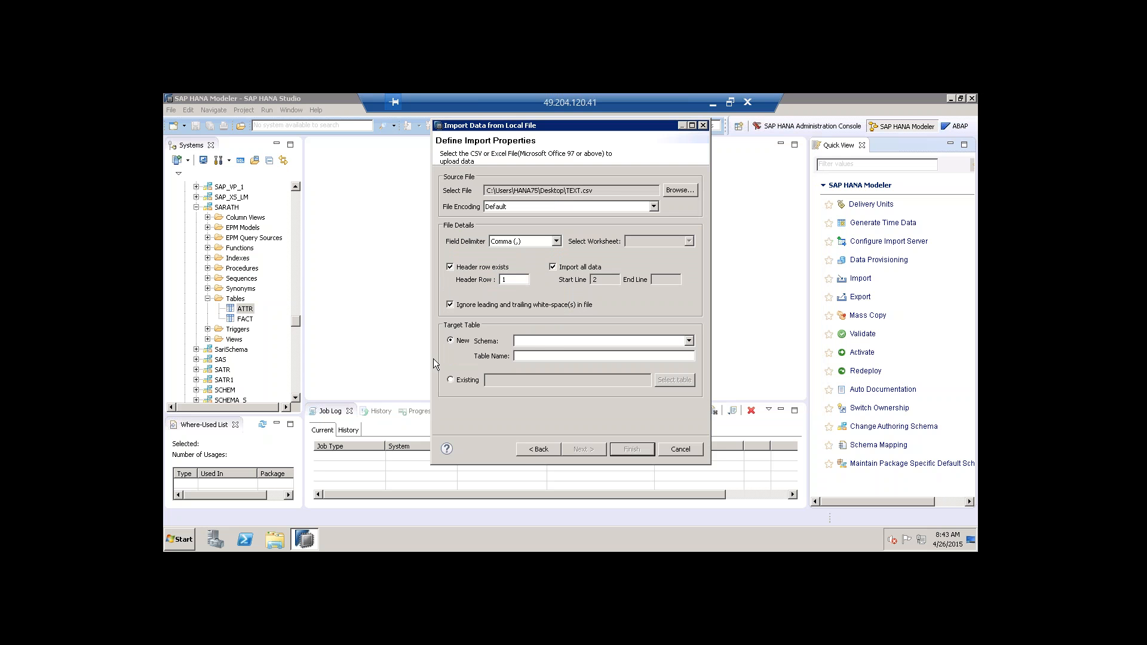
click(541, 340)
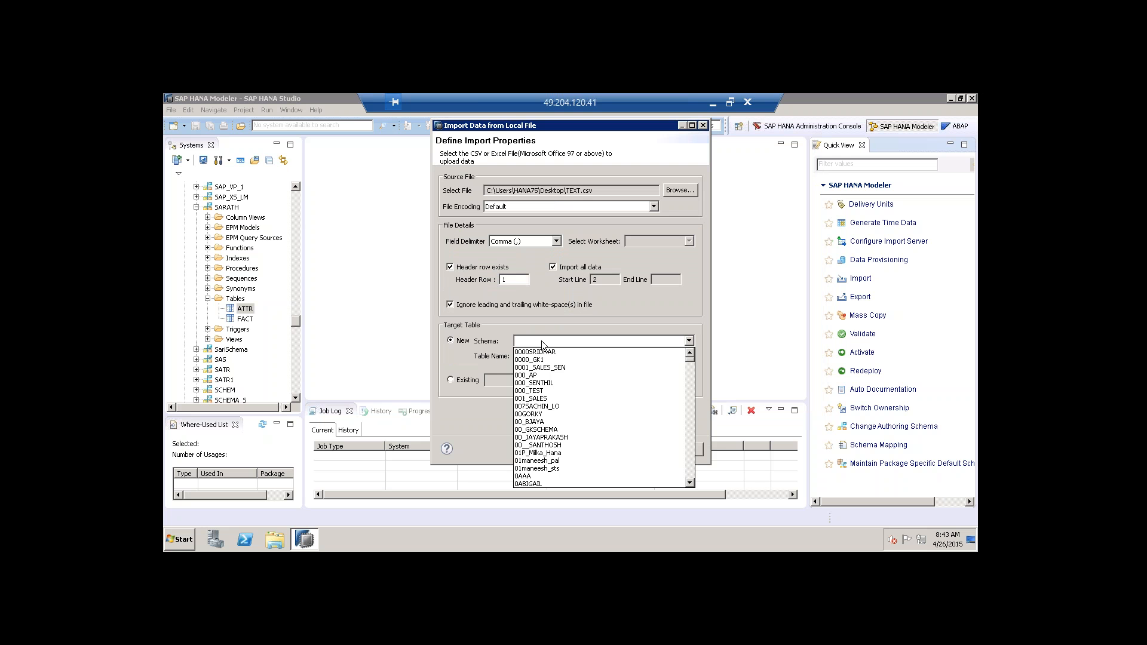
text(S)
scroll(543, 407, down, 5)
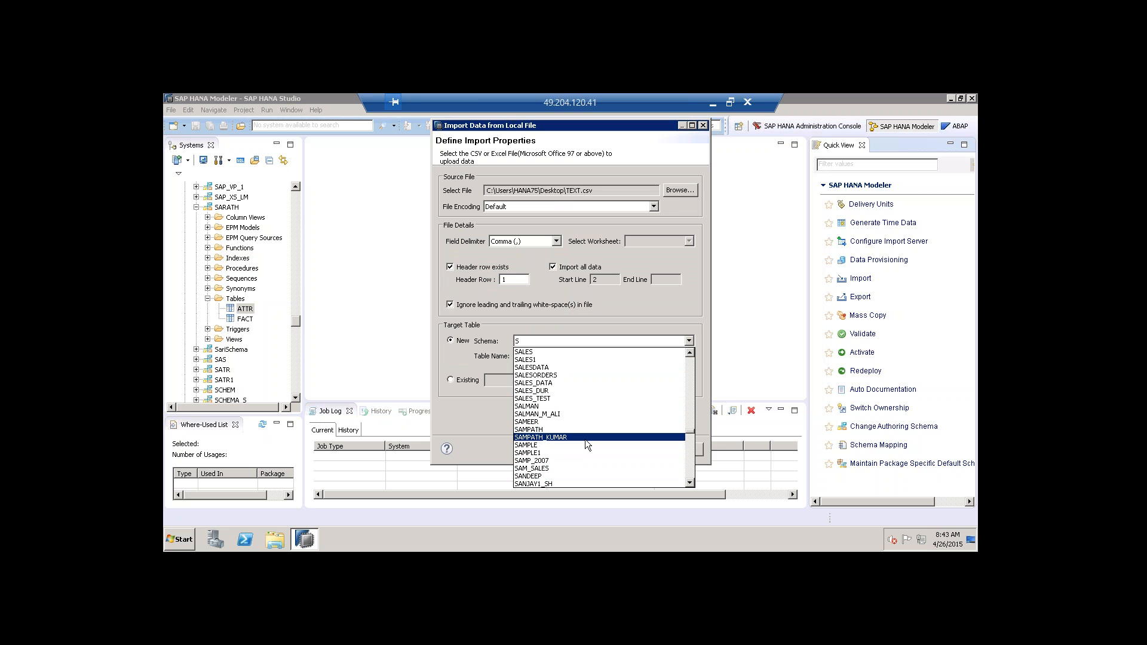
scroll(586, 439, down, 1)
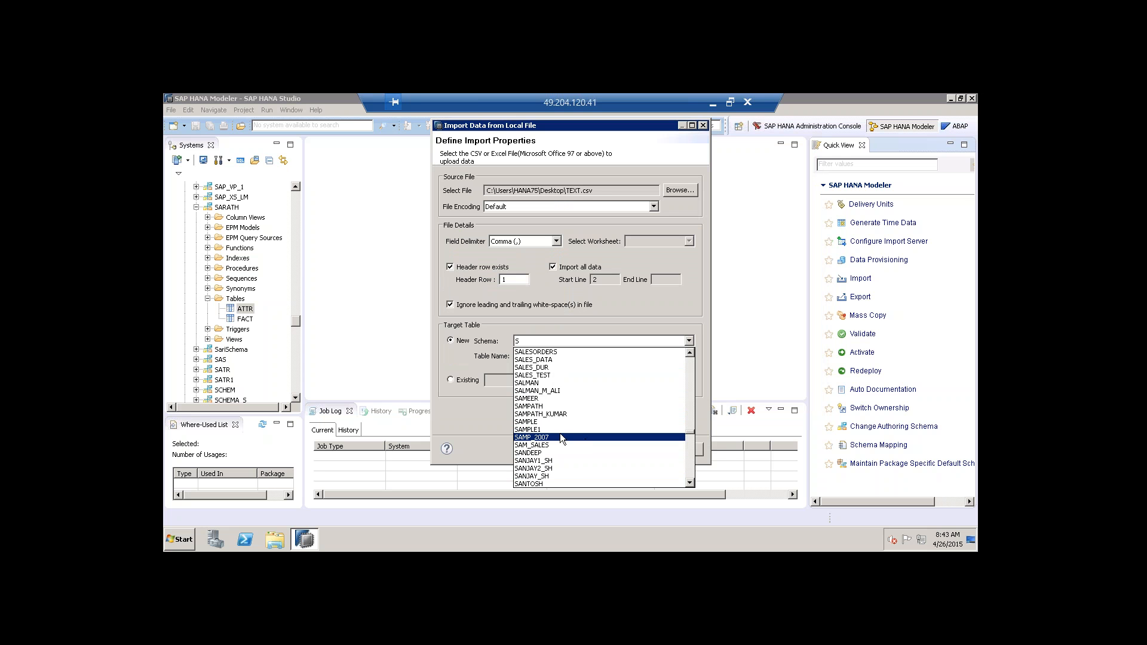
scroll(561, 436, down, 1)
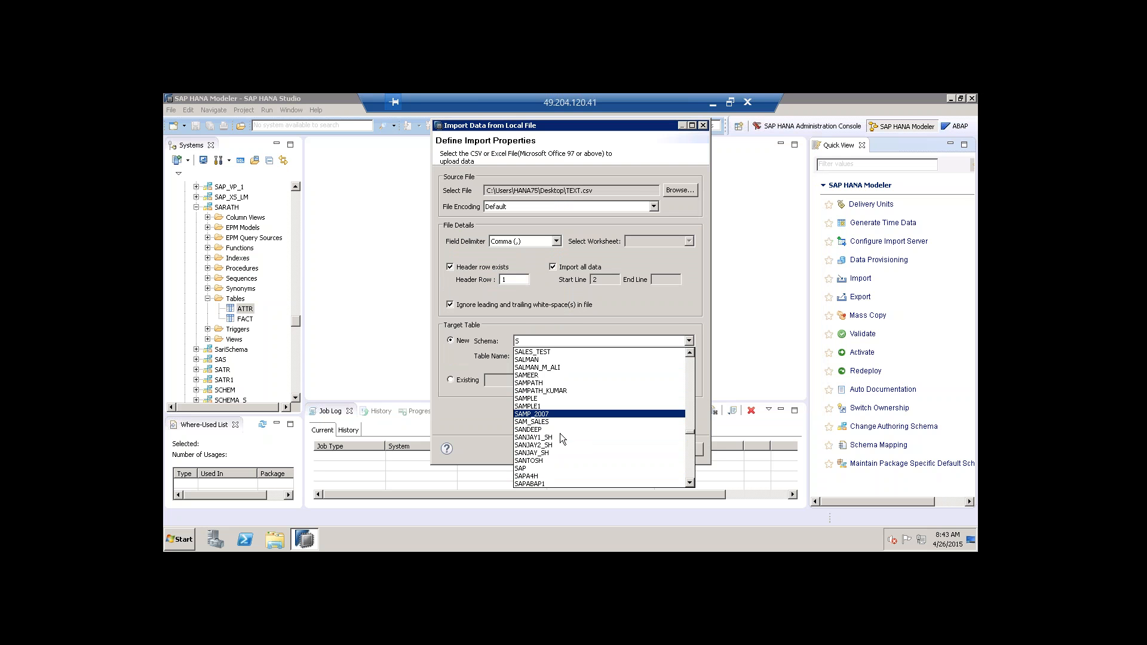
scroll(561, 432, down, 8)
scroll(561, 433, down, 10)
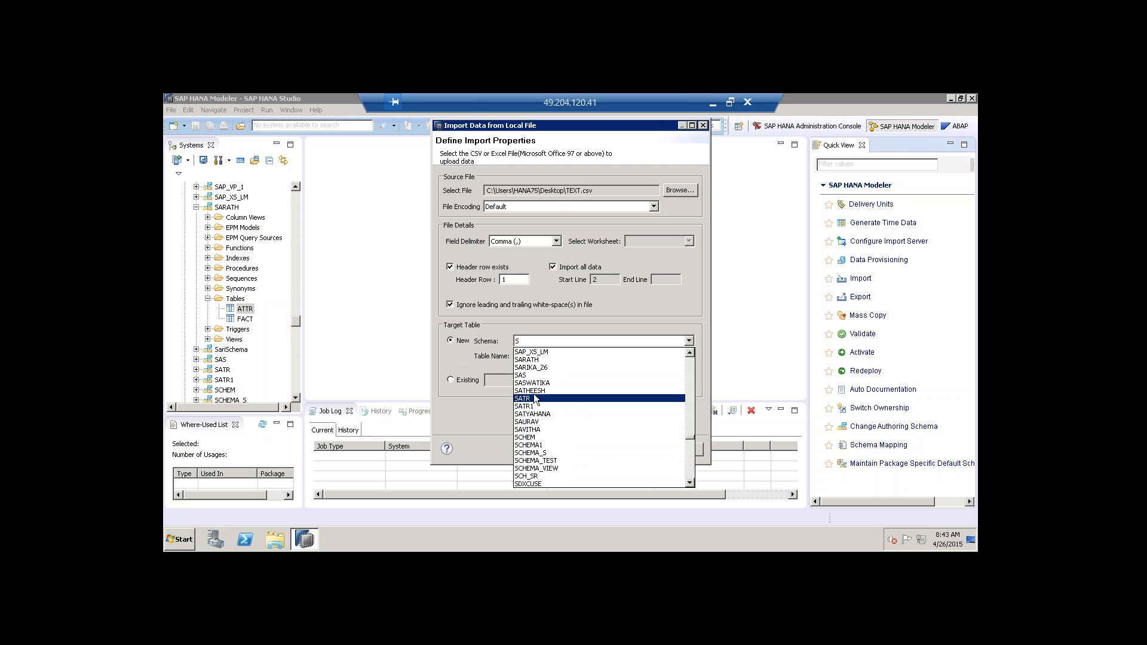
click(538, 360)
click(579, 358)
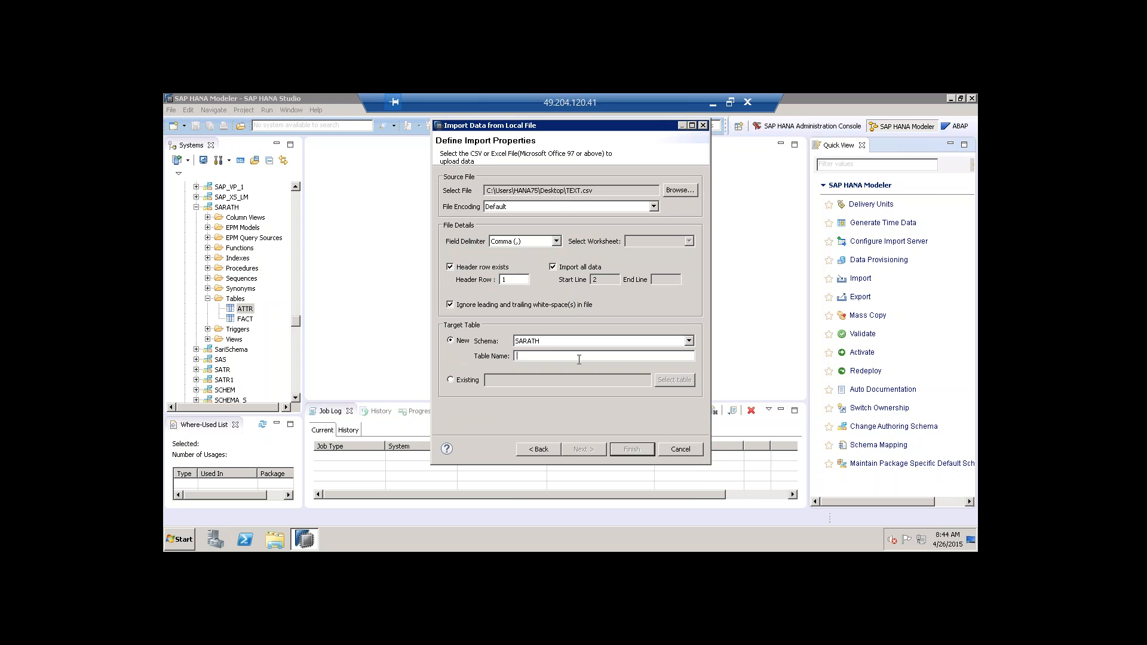
text(TEXT)
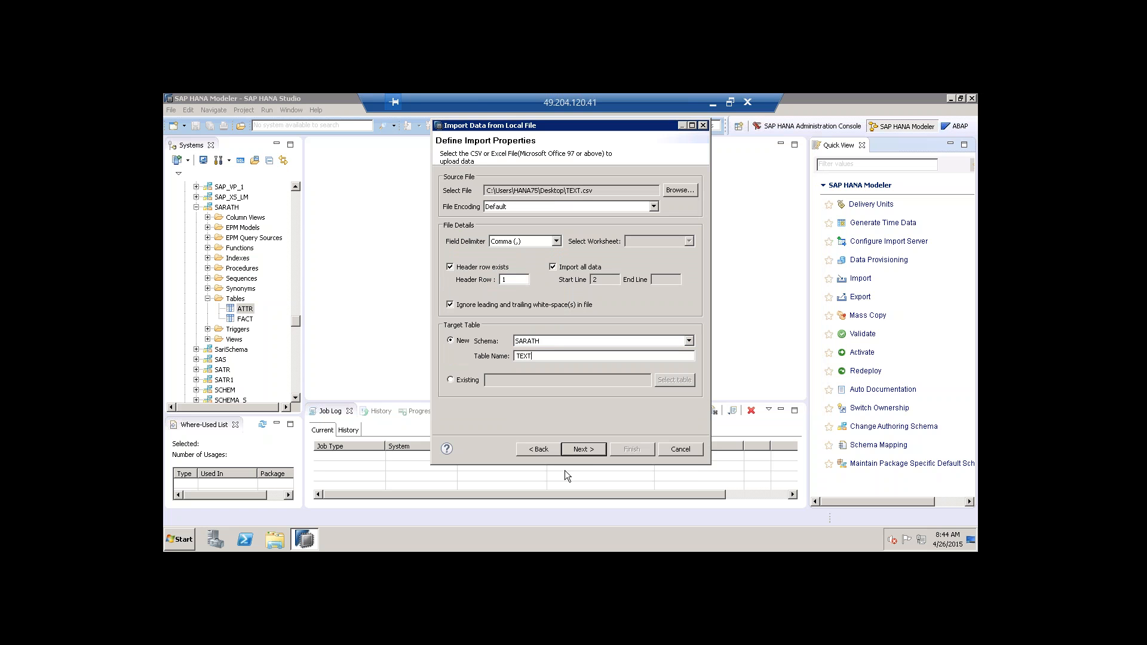
click(584, 449)
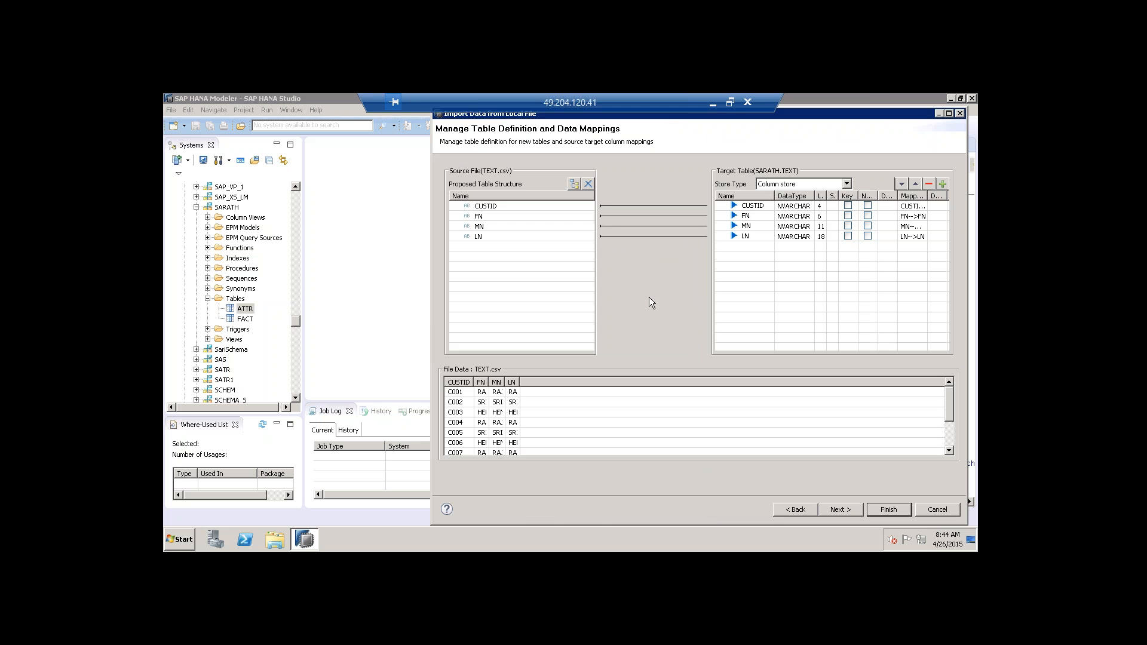
Finish the TEXT import and refresh SARATH's Tables folder to list TEXT.
click(840, 509)
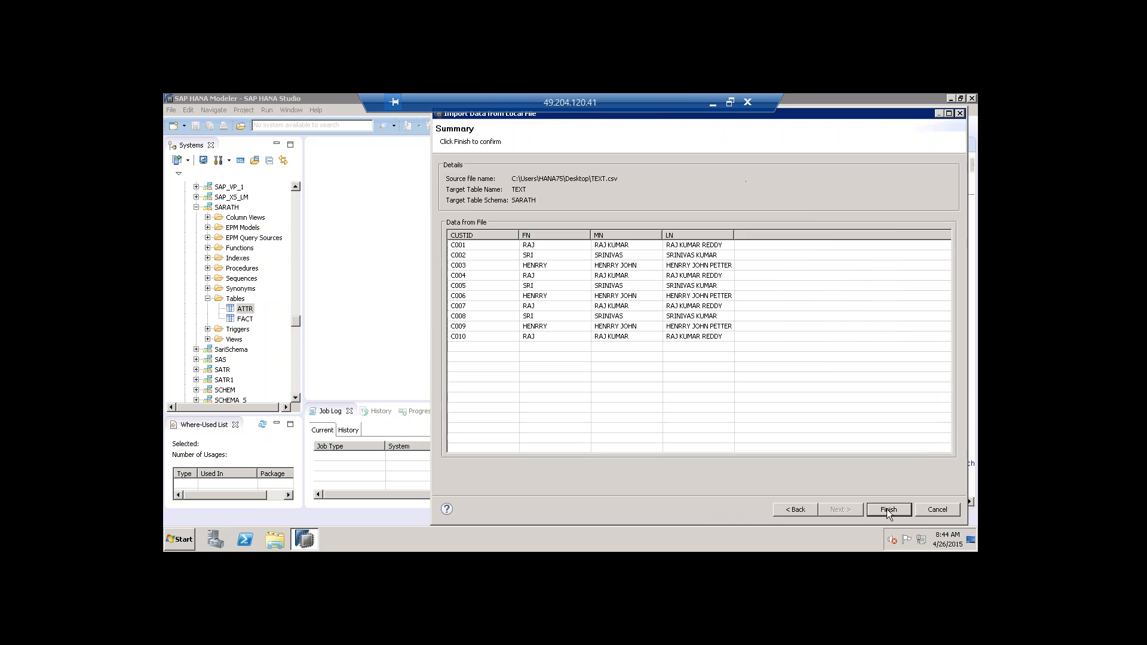
click(888, 509)
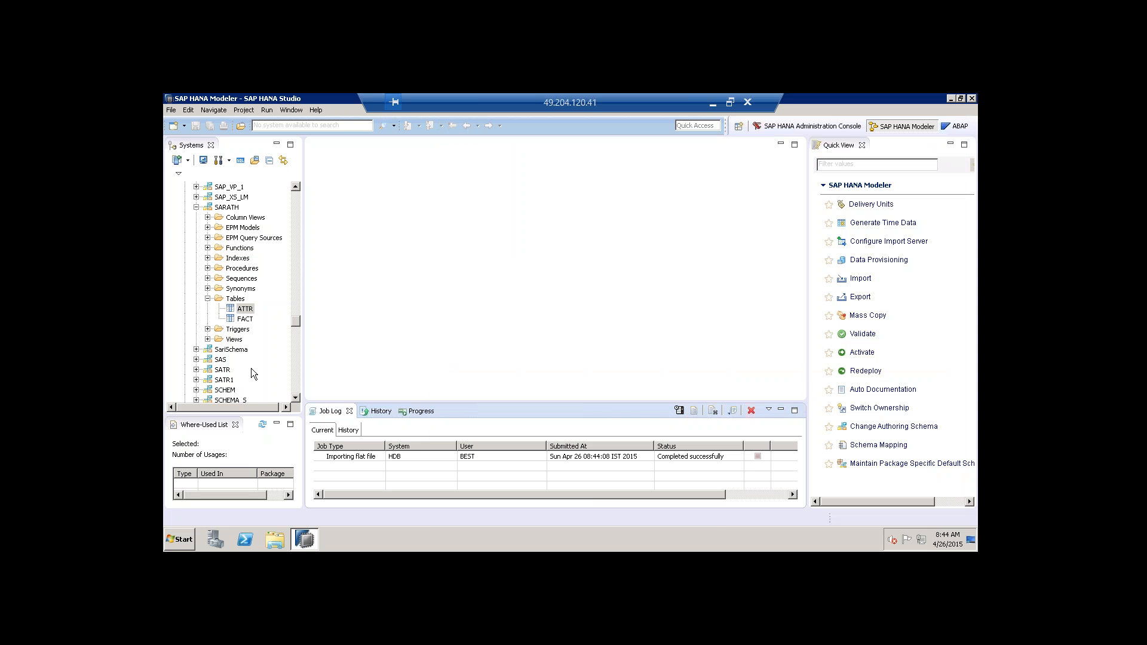
right_click(234, 300)
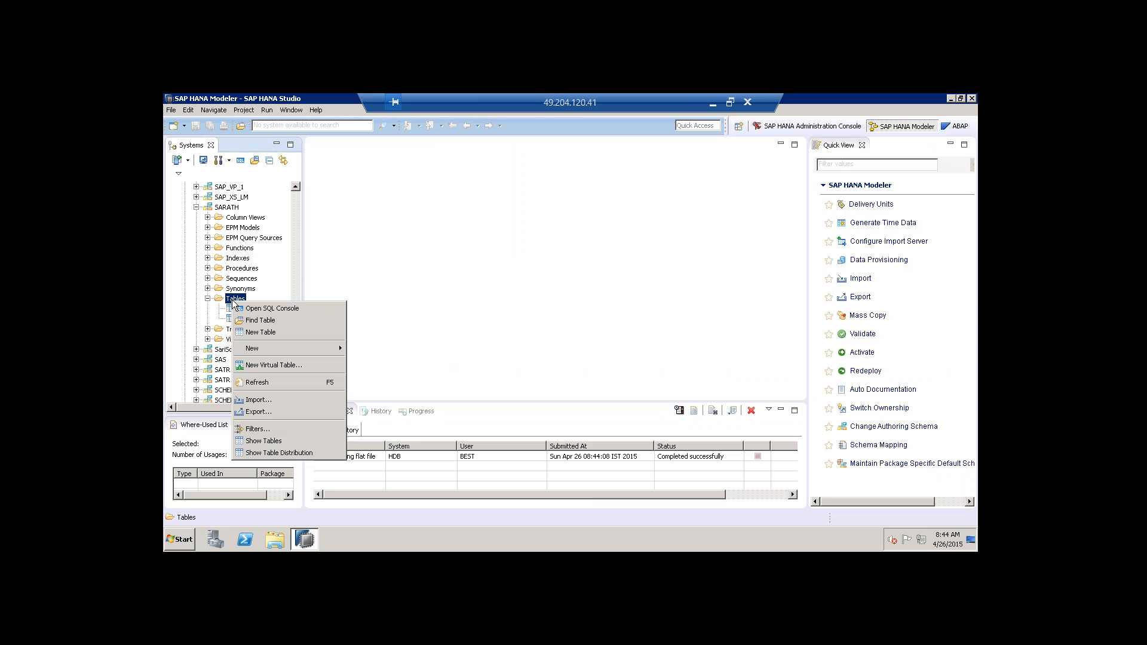
click(266, 382)
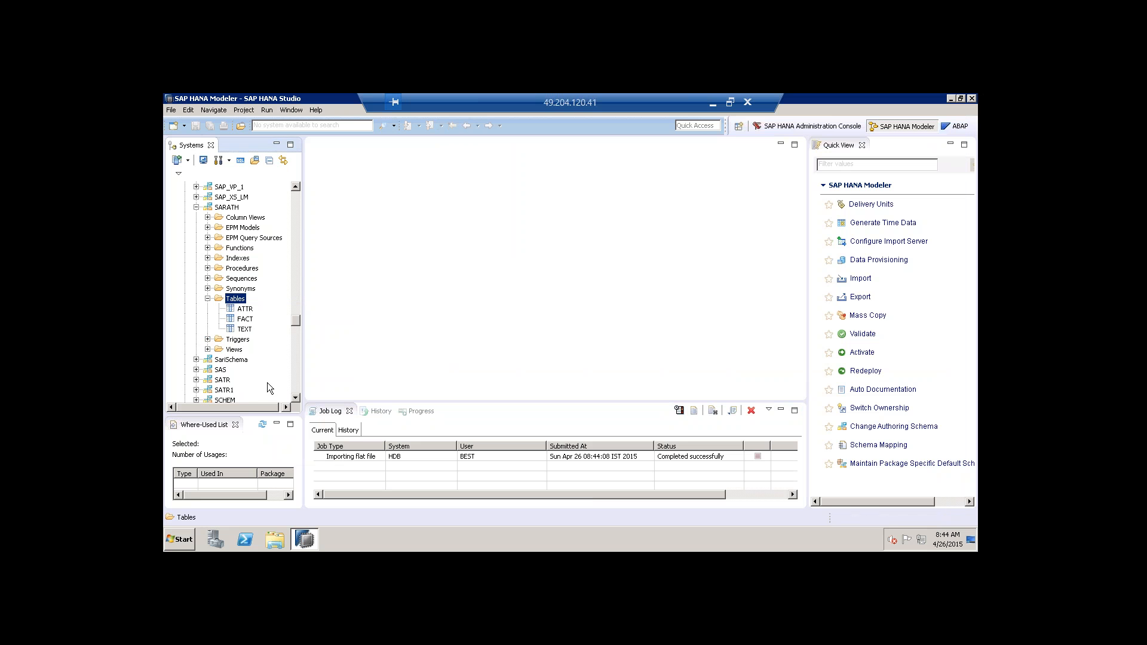
Preview the TEXT table's data, widening the LN column, then close the preview.
right_click(243, 329)
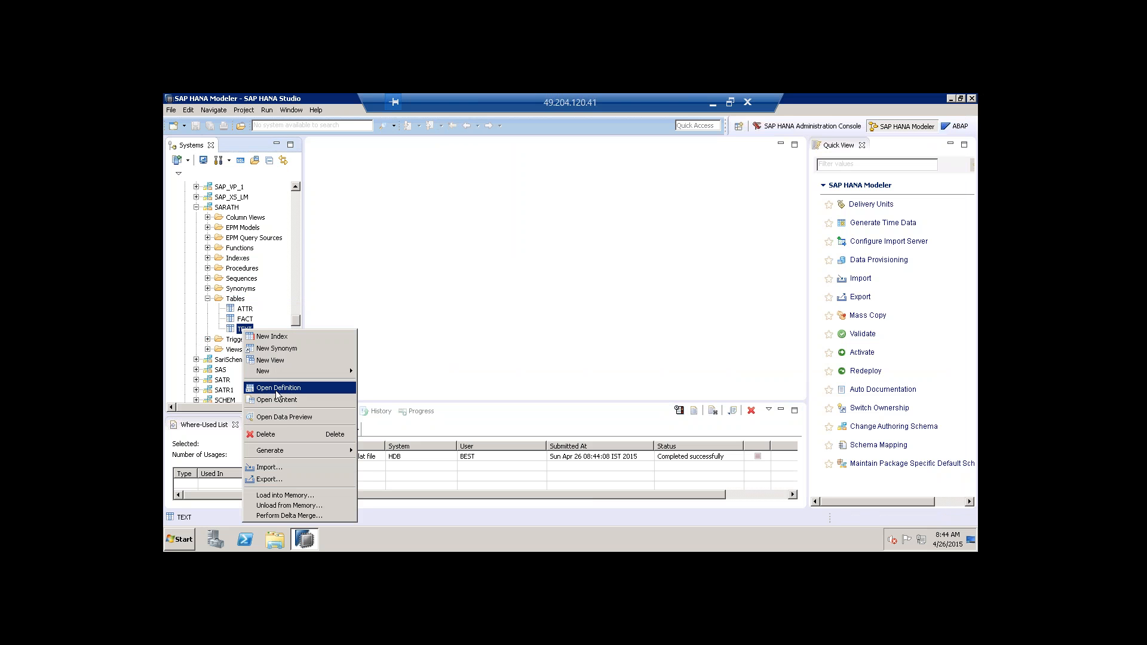
click(283, 417)
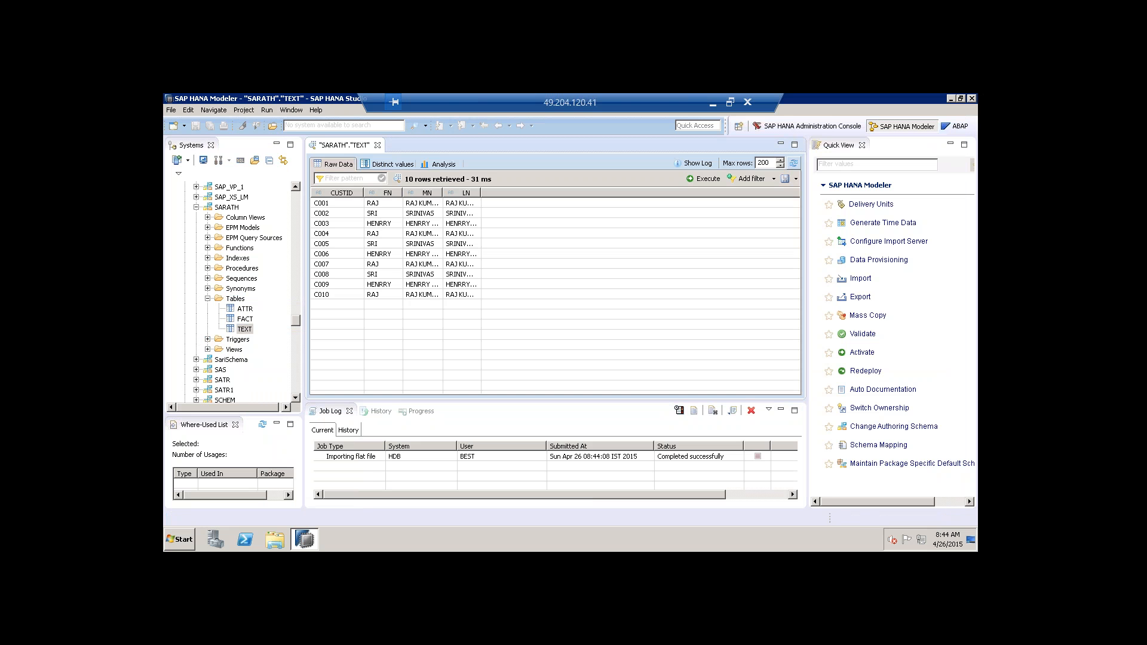
drag(478, 191, 533, 192)
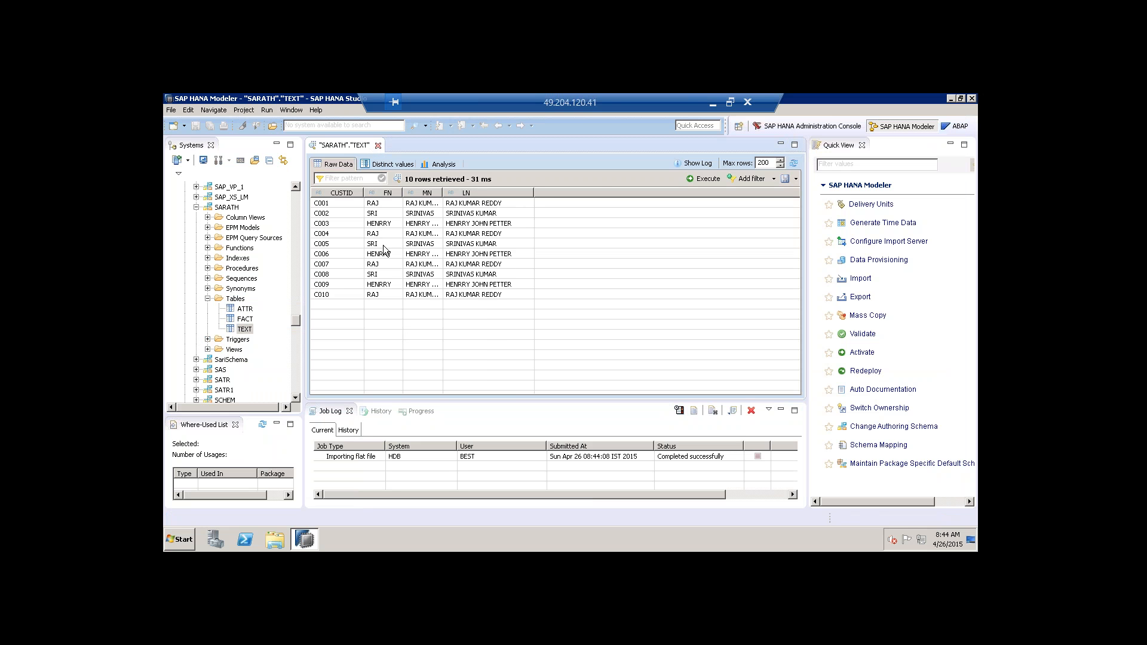
key(ctrl+w)
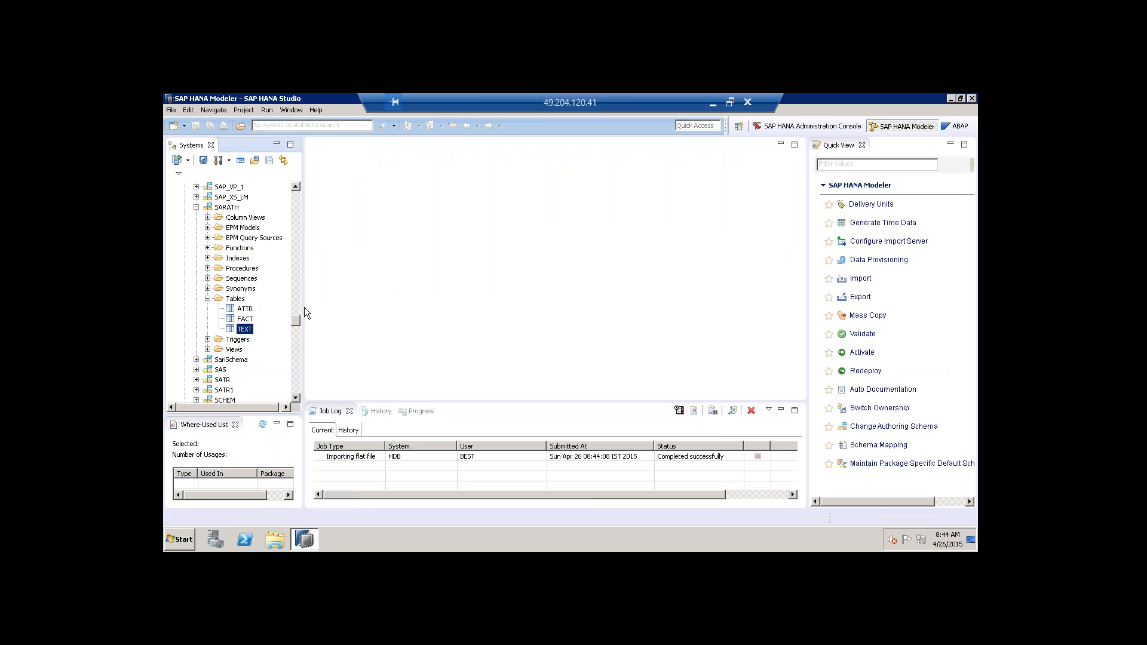
Collapse Catalog and choose New > Package from the Content folder's context menu.
click(245, 309)
drag(295, 322, 289, 196)
click(185, 207)
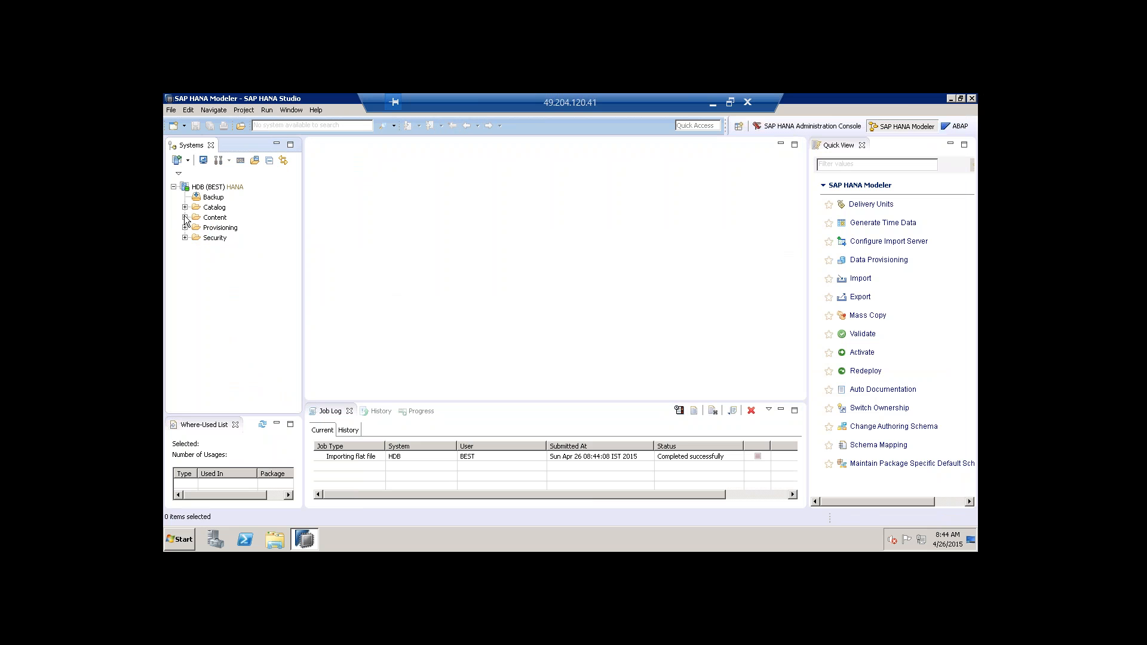
click(204, 219)
right_click(206, 221)
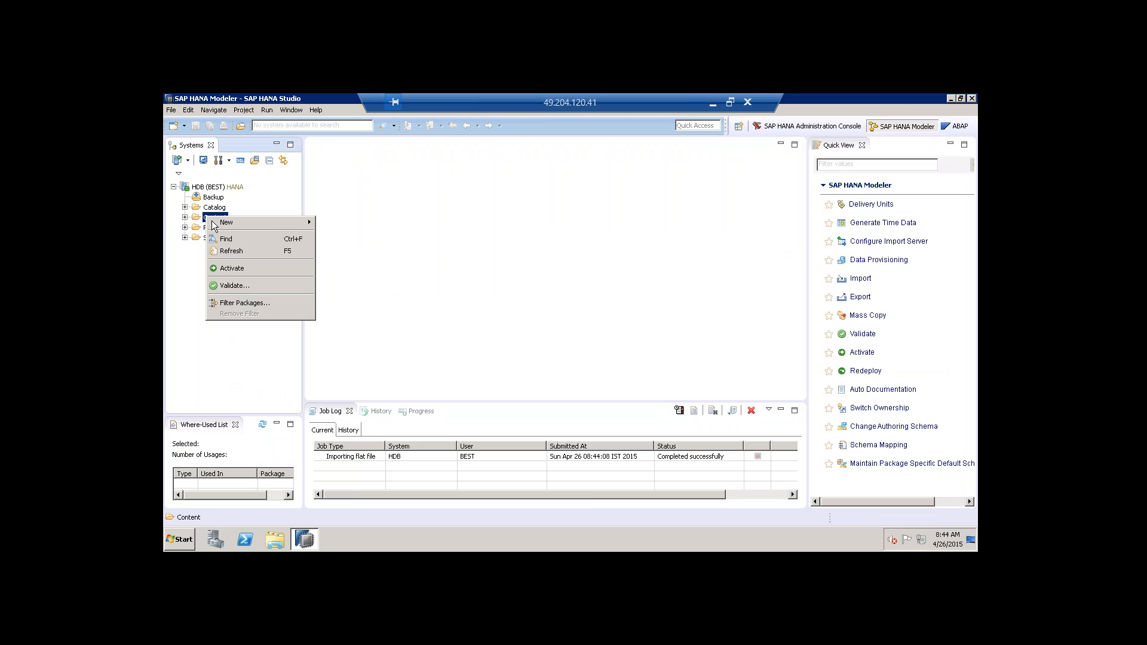
mouse_move(269, 222)
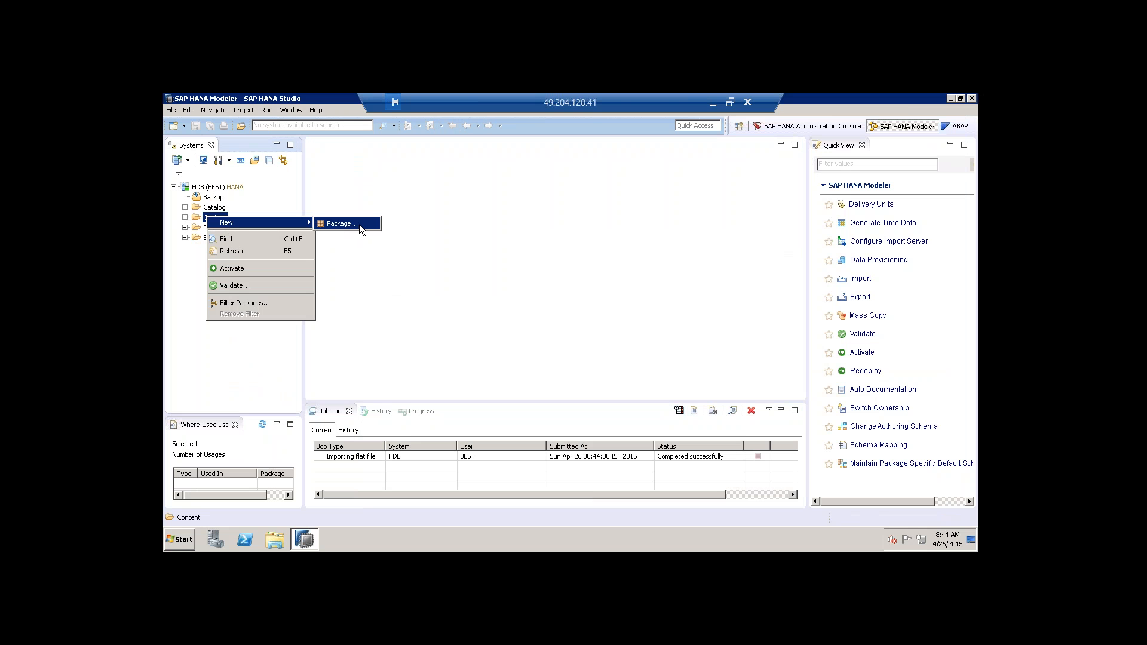
click(360, 224)
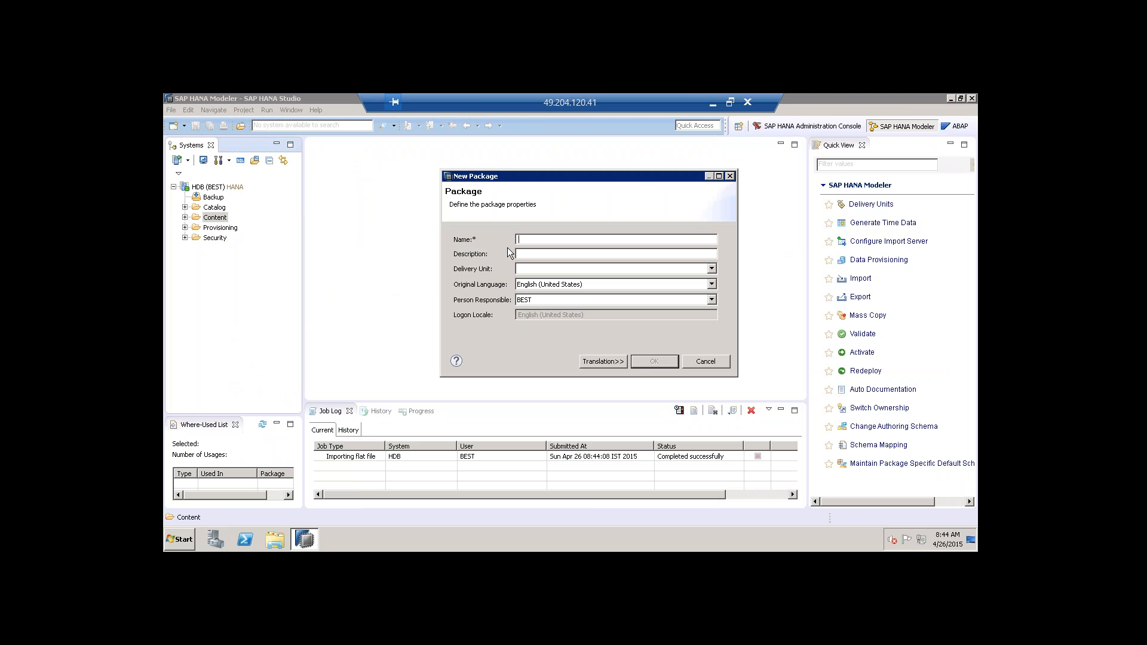
Name the package PACK_SARATH, give it PACK_SARATH as description, and confirm it.
text(PACK_SARA)
click(518, 253)
text(PACK_SARATH)
click(638, 357)
key(Return)
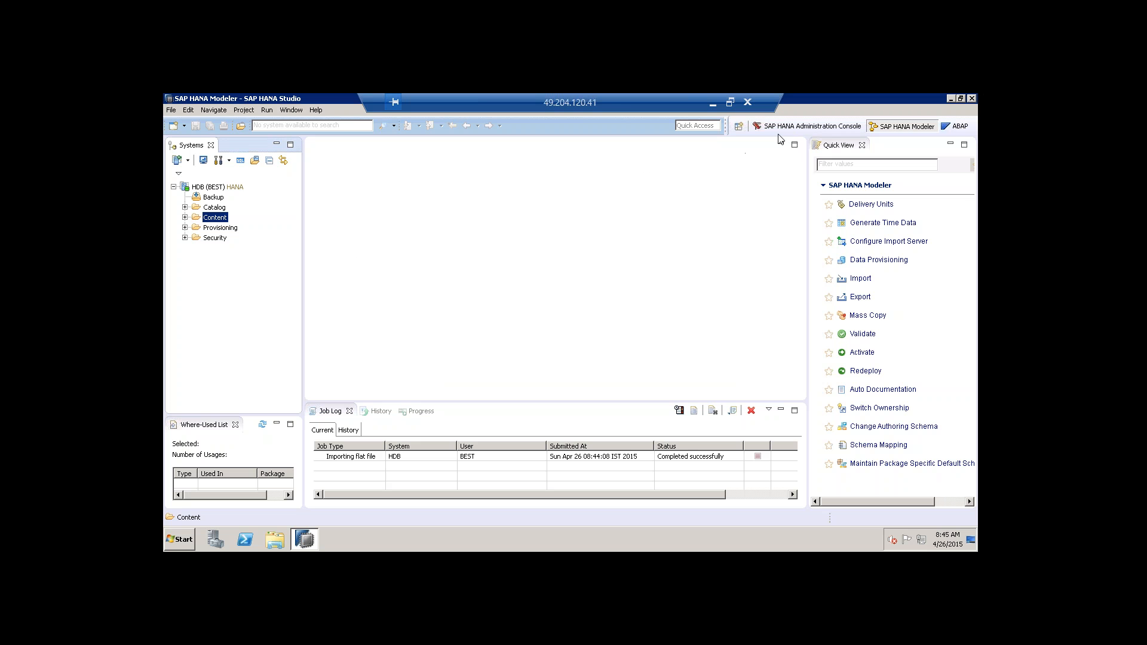
Expand Content in the Systems tree and select the PACK_SARATH package.
click(185, 217)
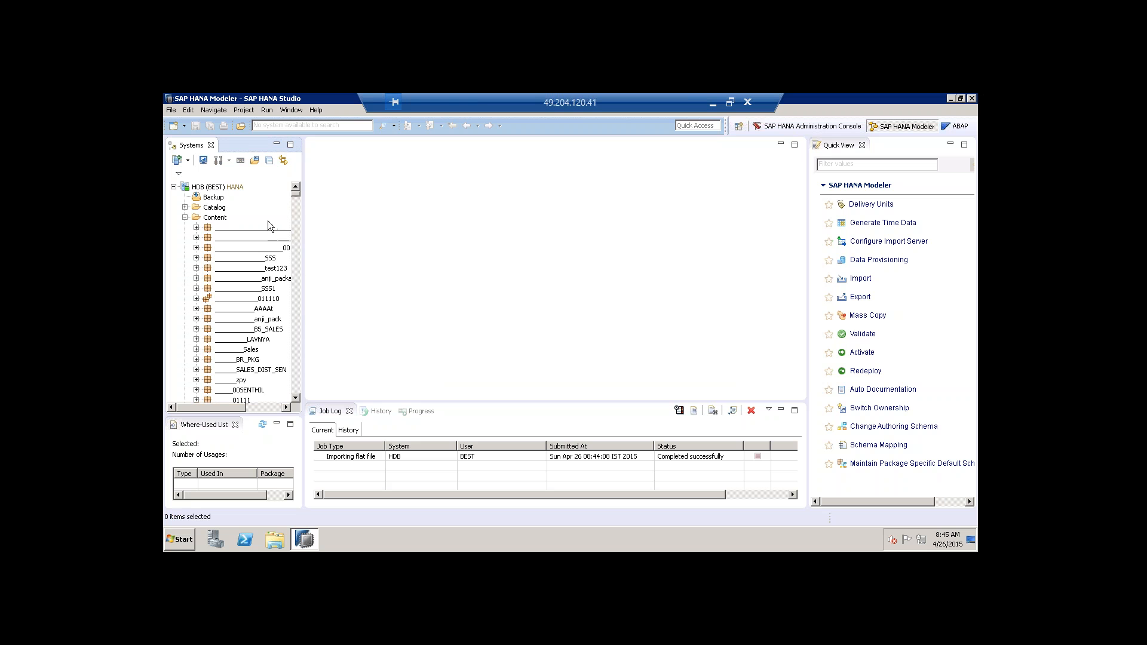
drag(298, 196, 295, 320)
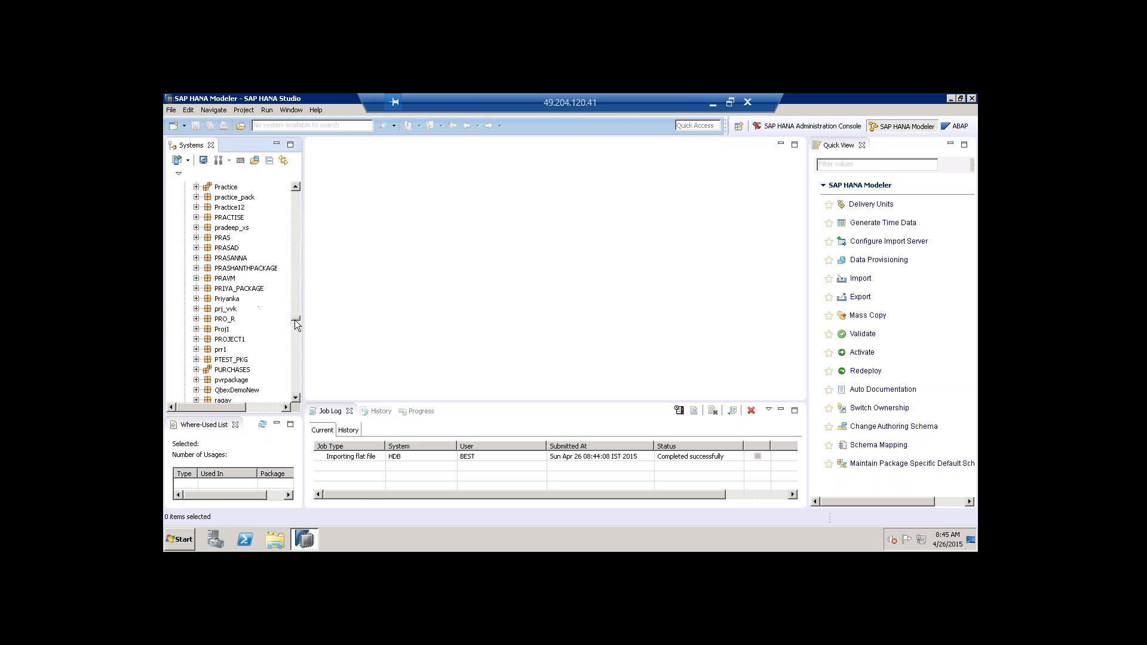
scroll(252, 290, down, 4)
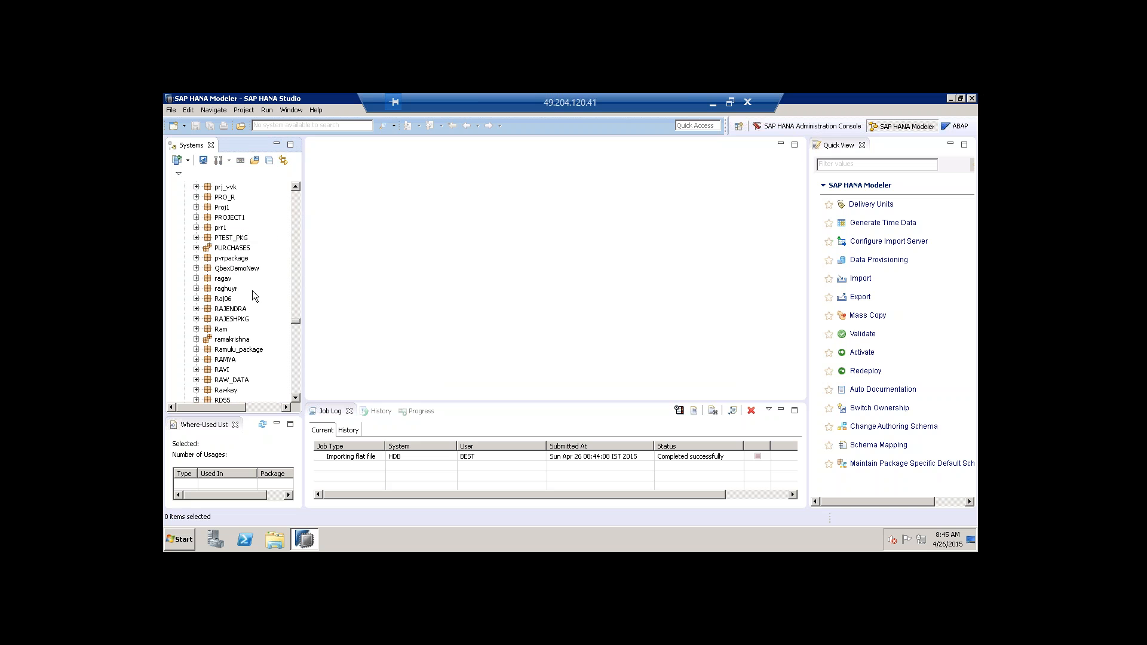
scroll(252, 290, up, 5)
scroll(250, 289, up, 10)
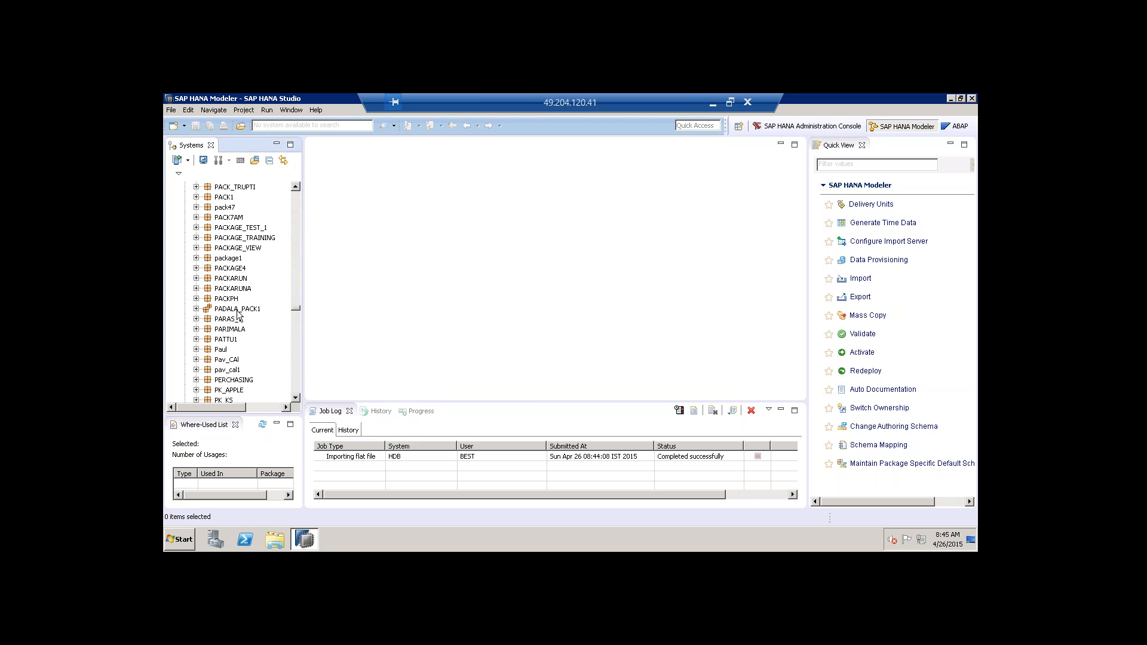
click(238, 308)
scroll(233, 245, up, 2)
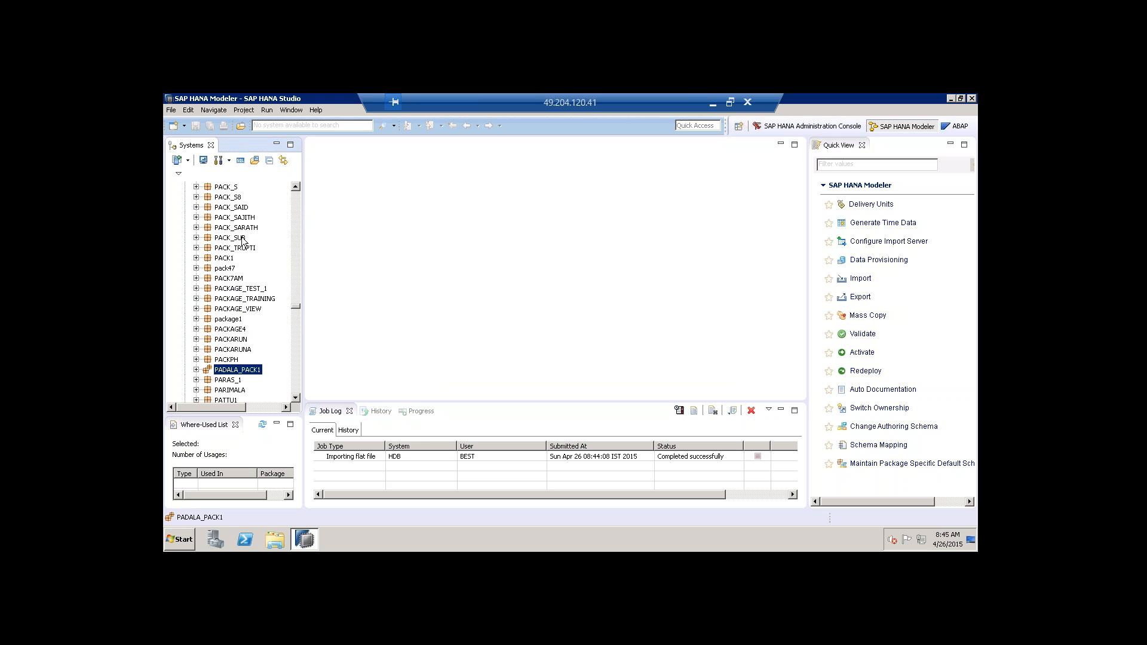
click(211, 229)
click(196, 228)
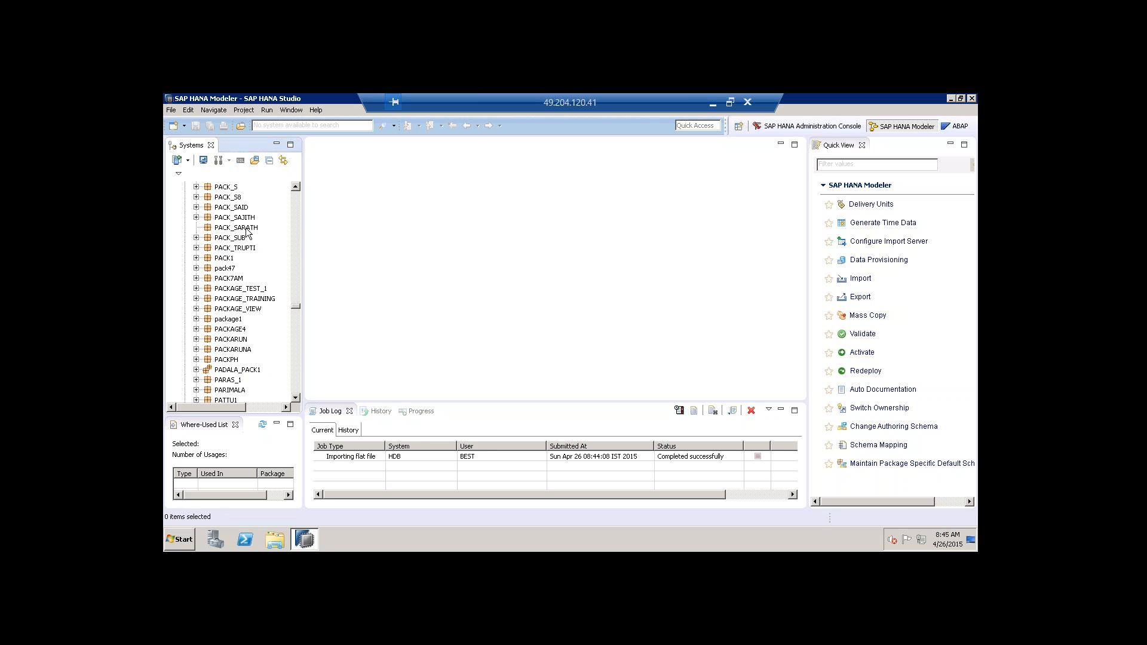
click(245, 229)
Create a new attribute view named ATTR_VIEW in the PACK_SARATH package.
right_click(246, 230)
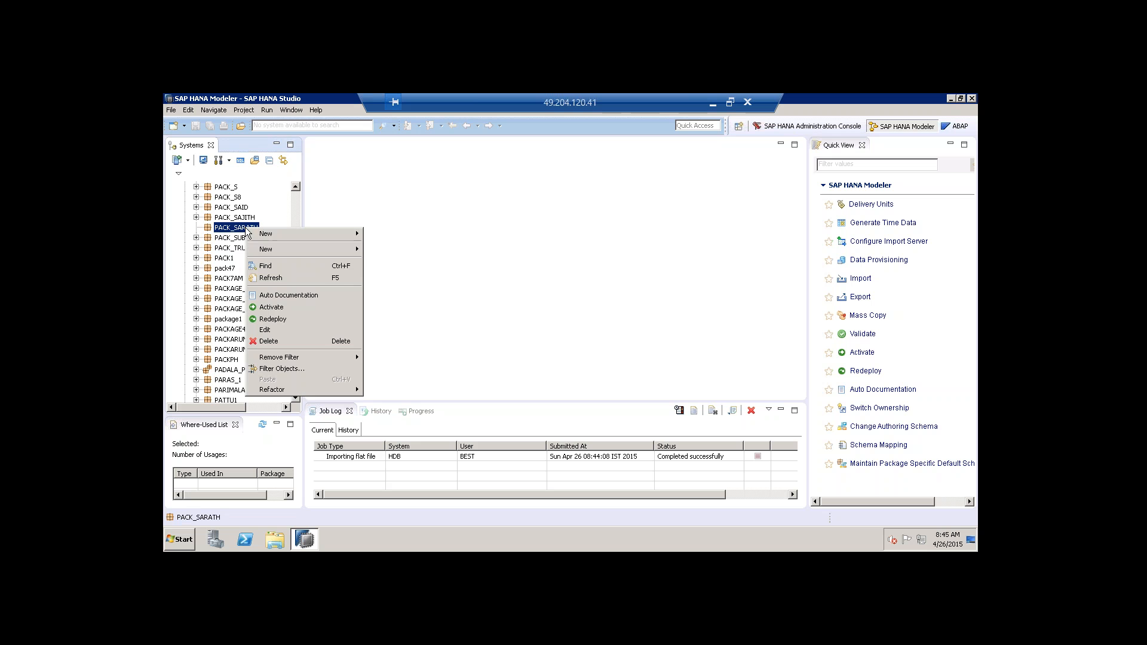
mouse_move(275, 250)
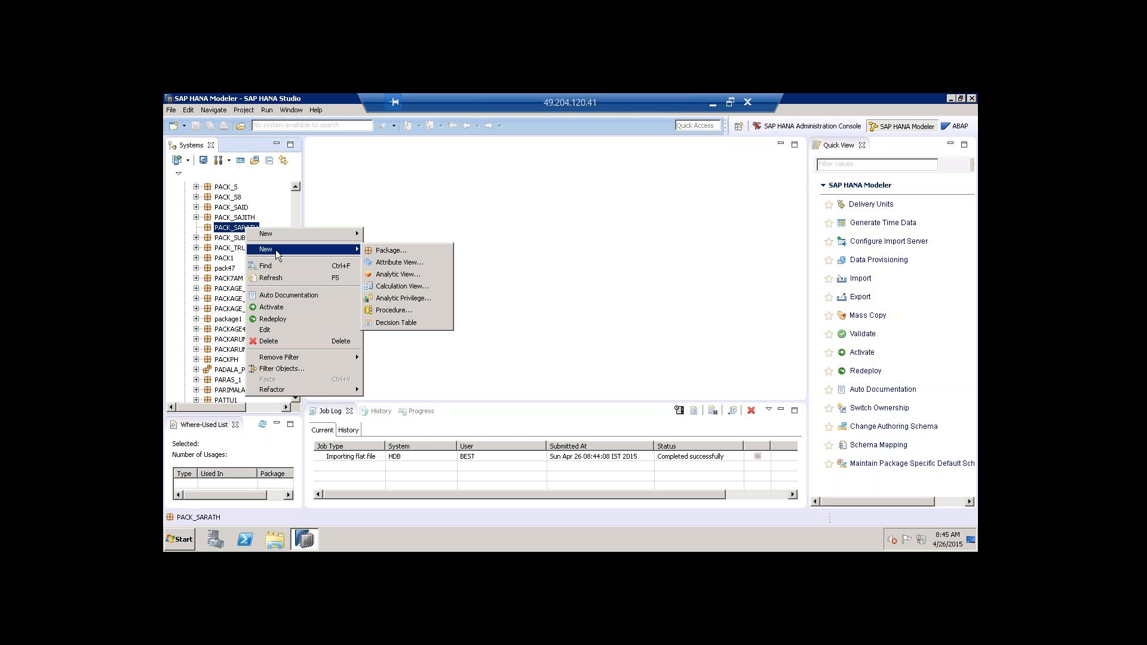
click(414, 266)
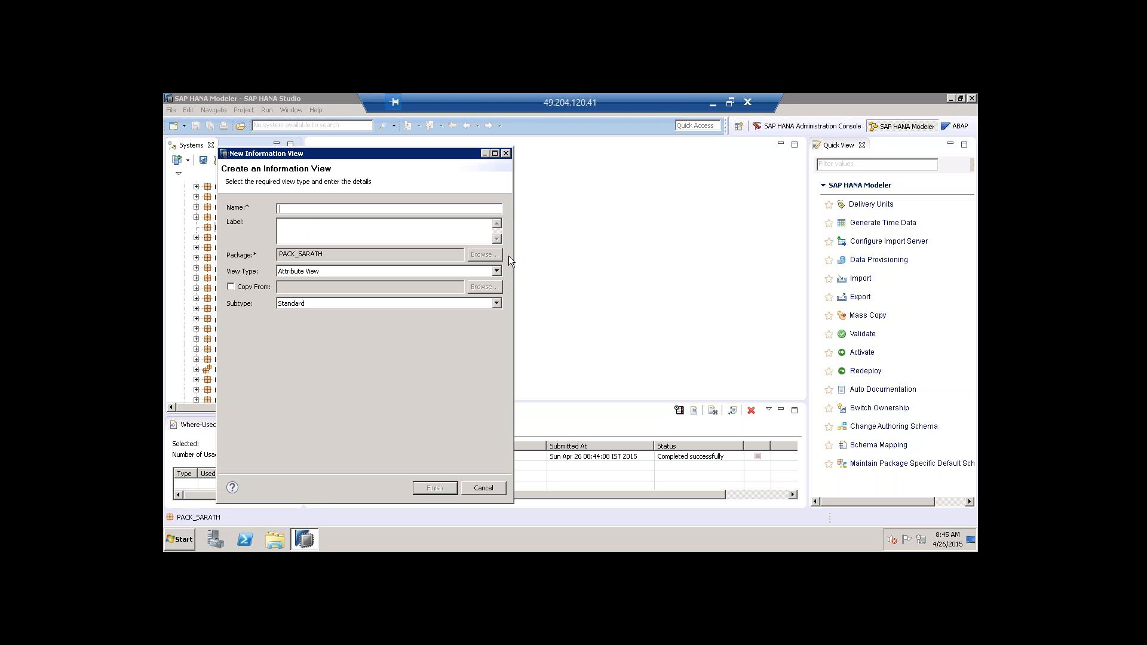
text(ATTR_VIEW)
key(Tab)
click(443, 492)
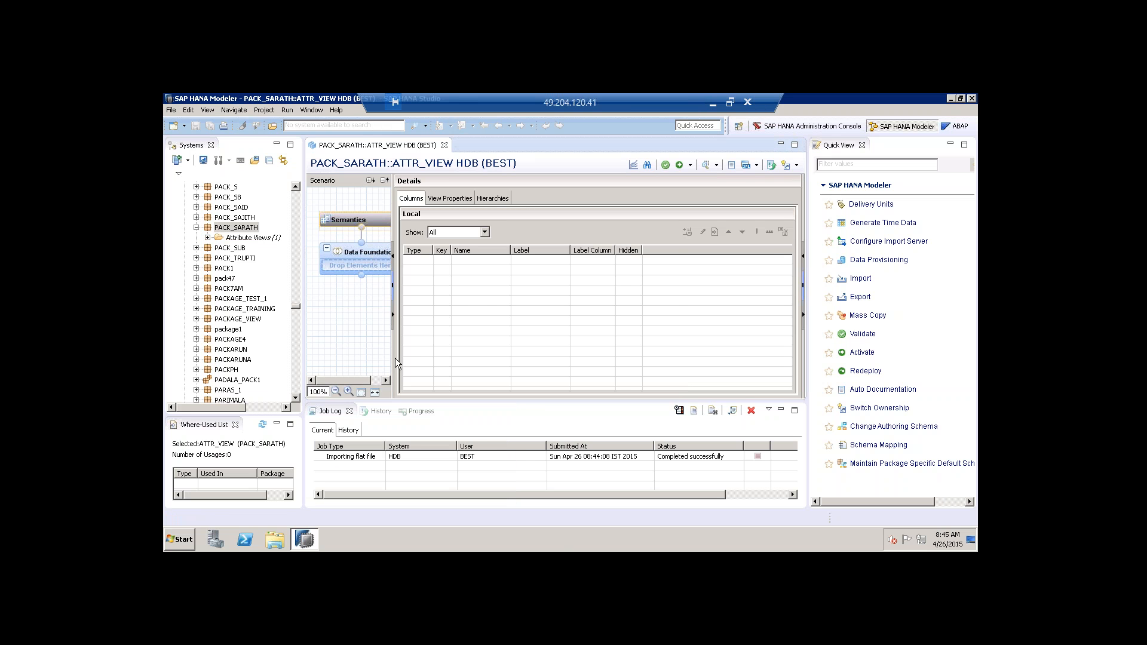
Search for 'attr' to add a table to the Data Foundation, then cancel without adding one.
drag(393, 357, 434, 351)
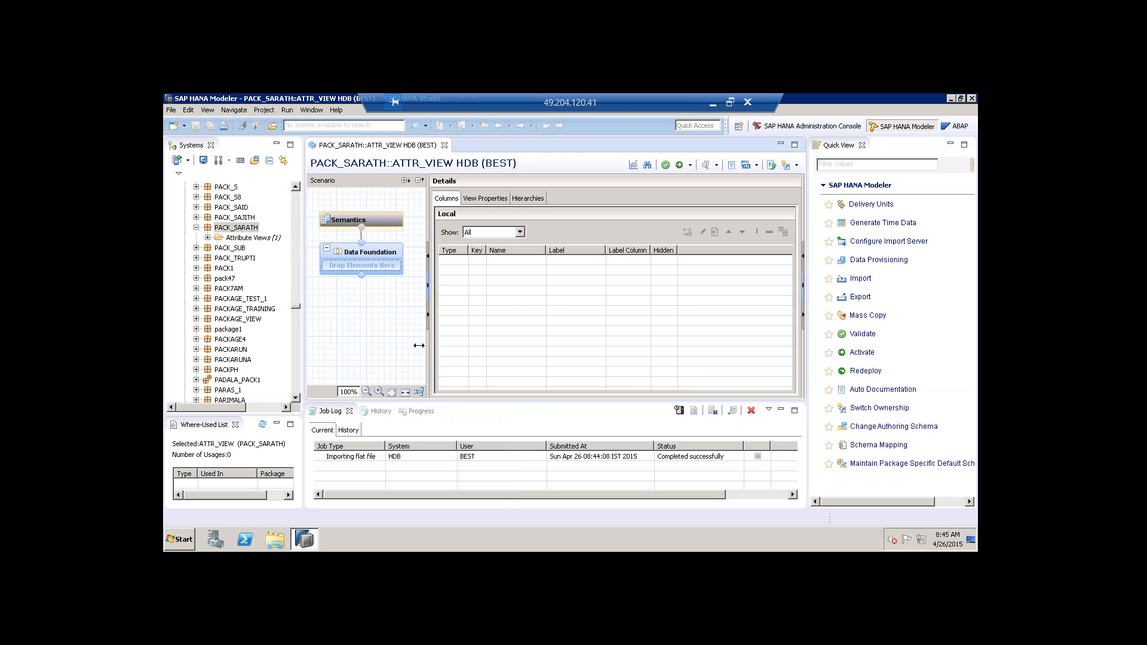
click(400, 251)
click(414, 248)
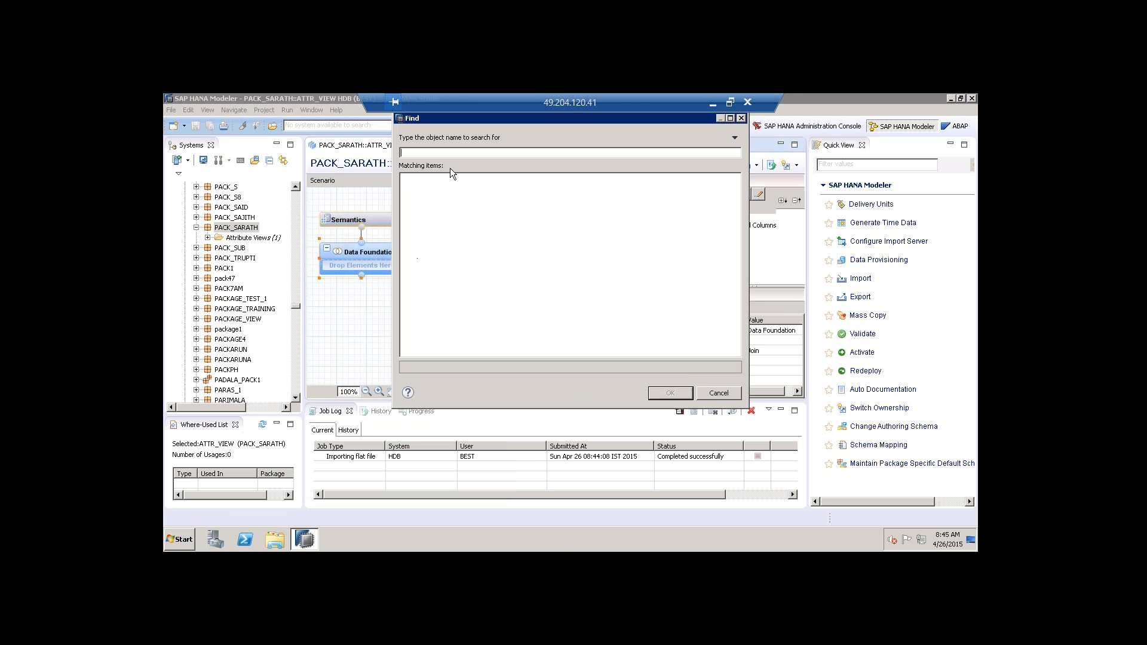
text(attr)
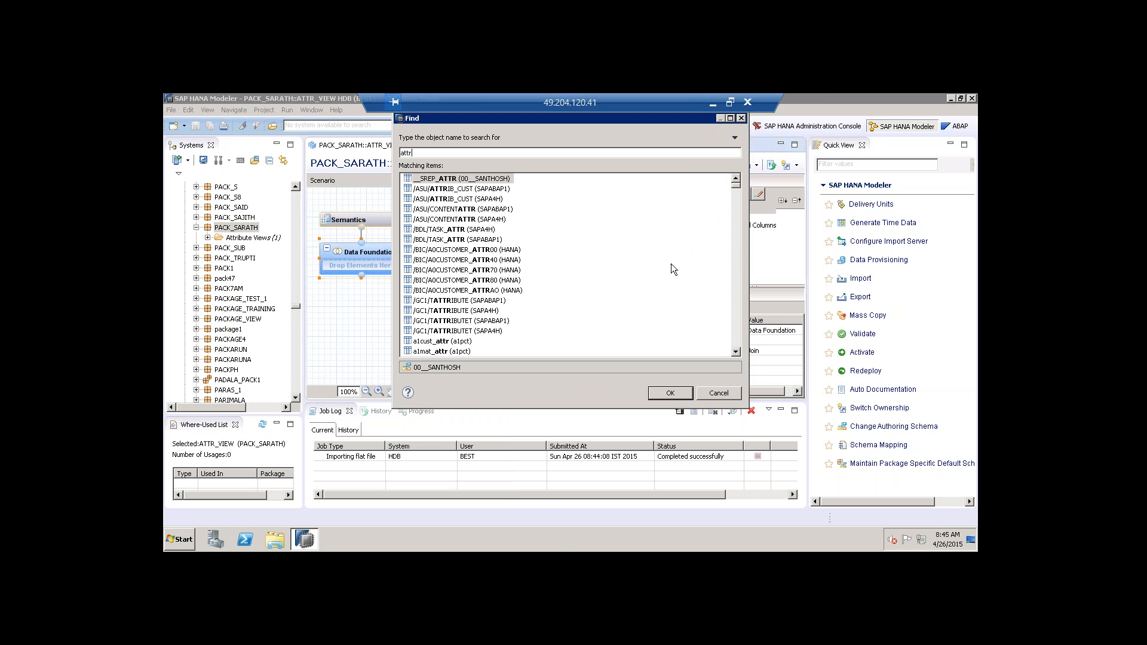
drag(737, 186, 715, 346)
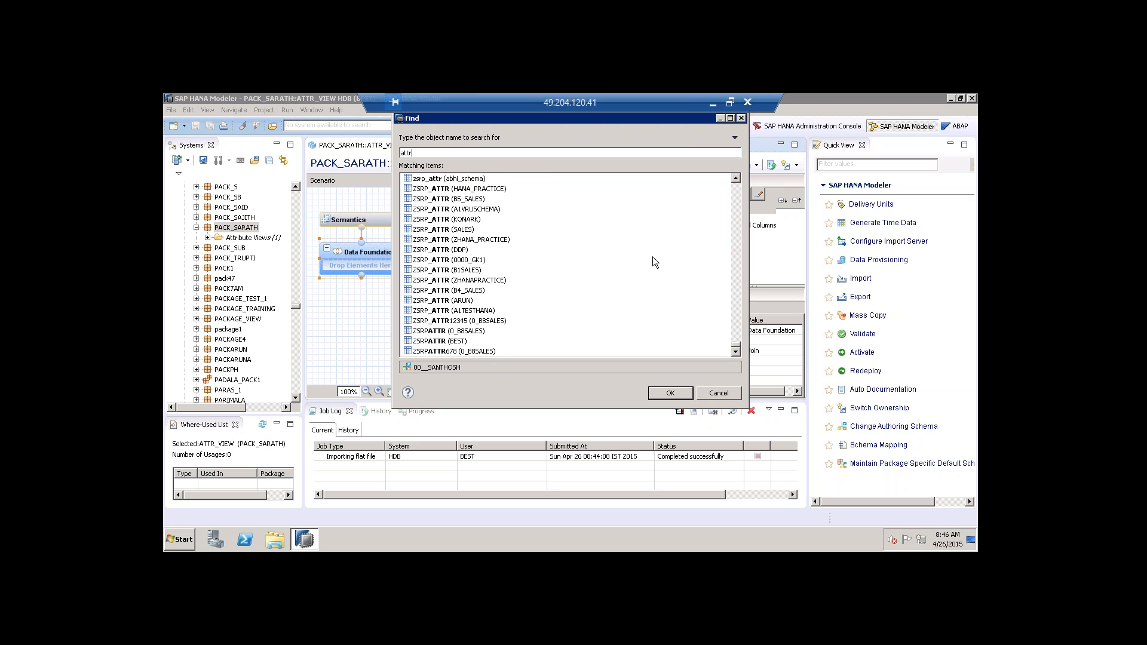
click(719, 393)
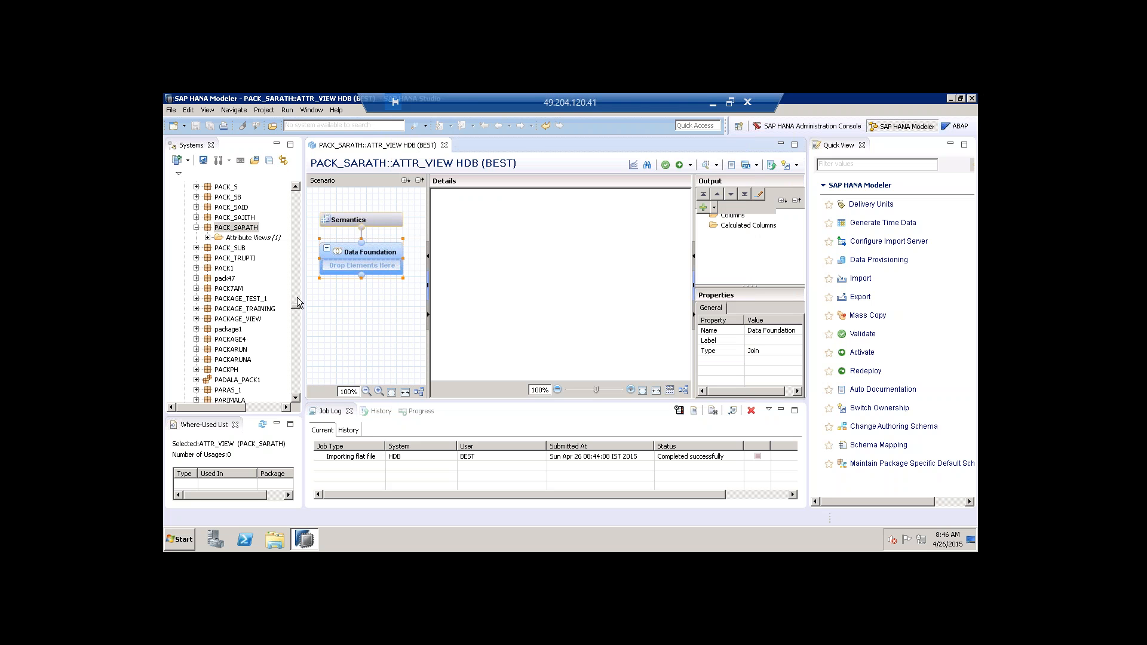
Add the SARATH schema's ATTR and TEXT tables to the Data Foundation from the Catalog.
drag(296, 306, 281, 186)
click(185, 207)
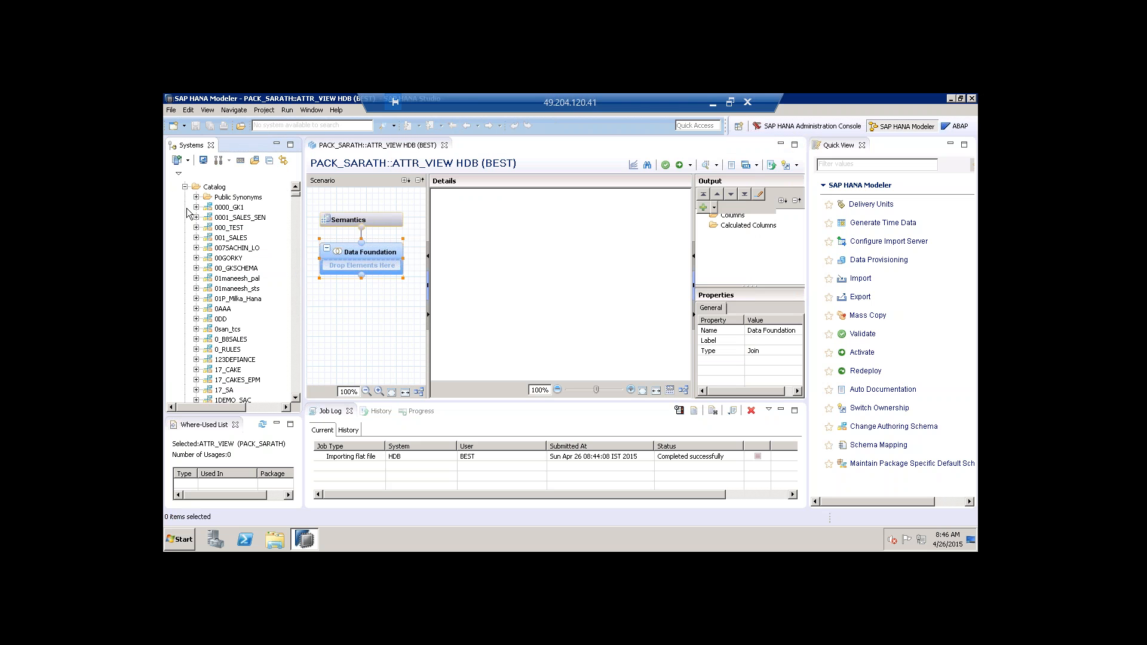
scroll(296, 212, down, 1)
scroll(296, 212, down, 10)
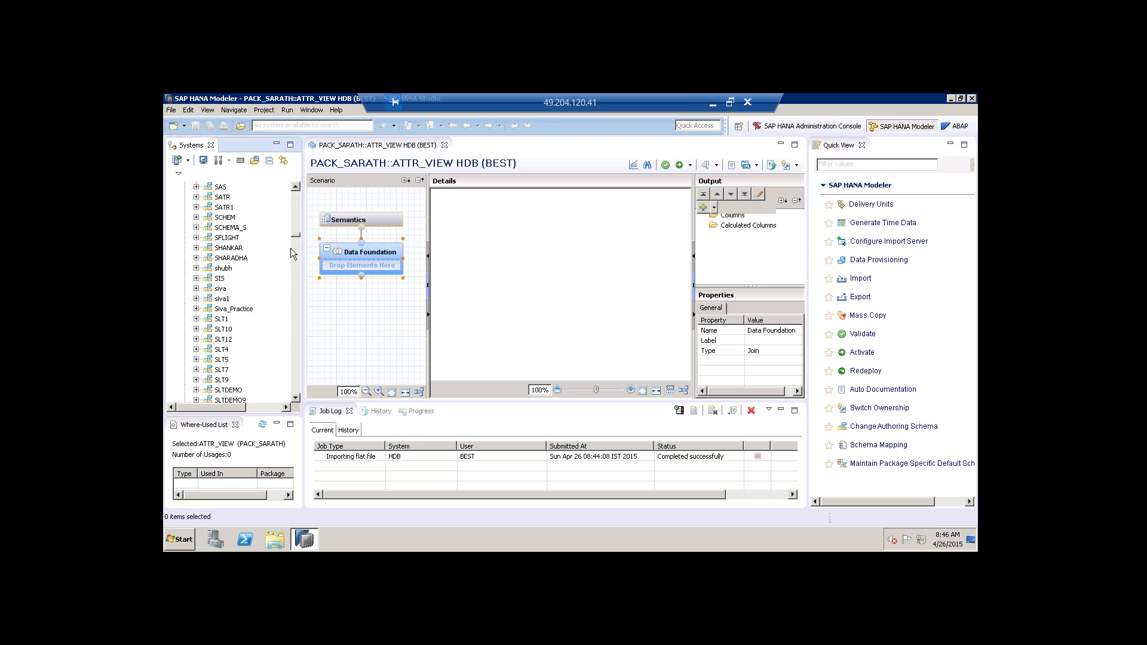
scroll(292, 253, down, 10)
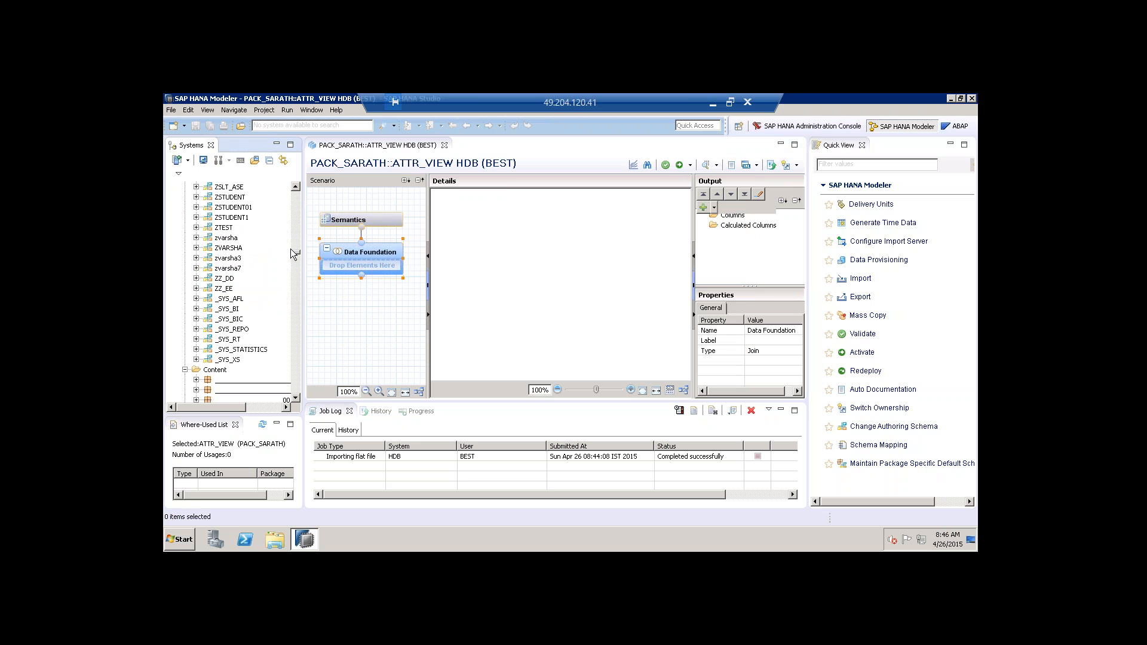
scroll(289, 243, up, 7)
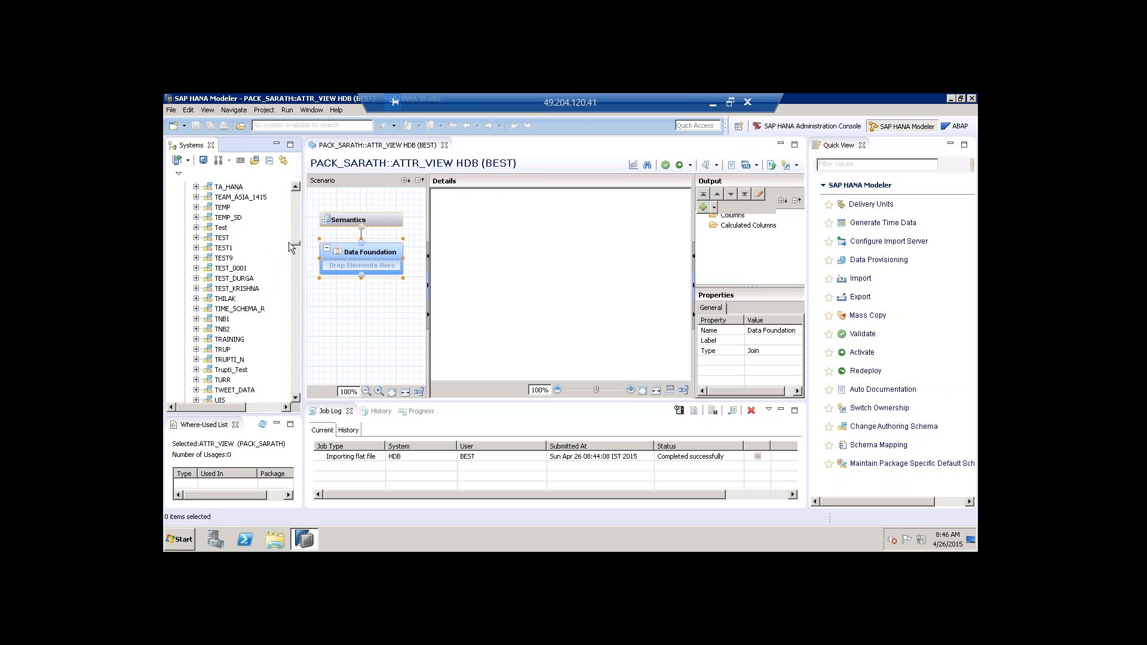
scroll(288, 239, up, 7)
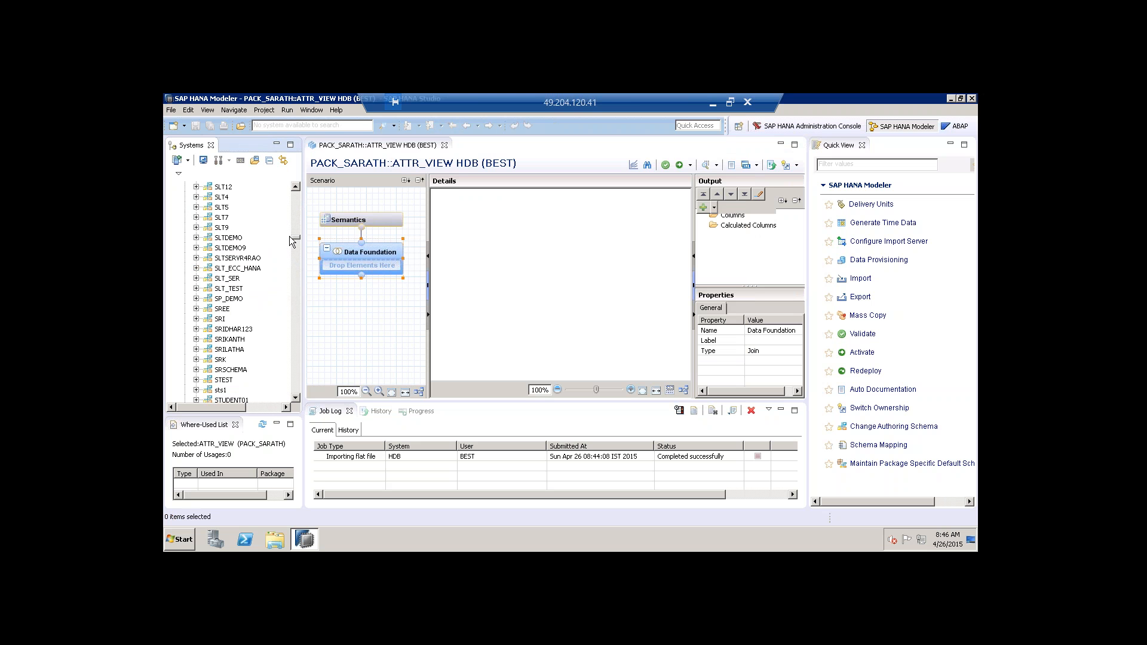
scroll(289, 236, up, 8)
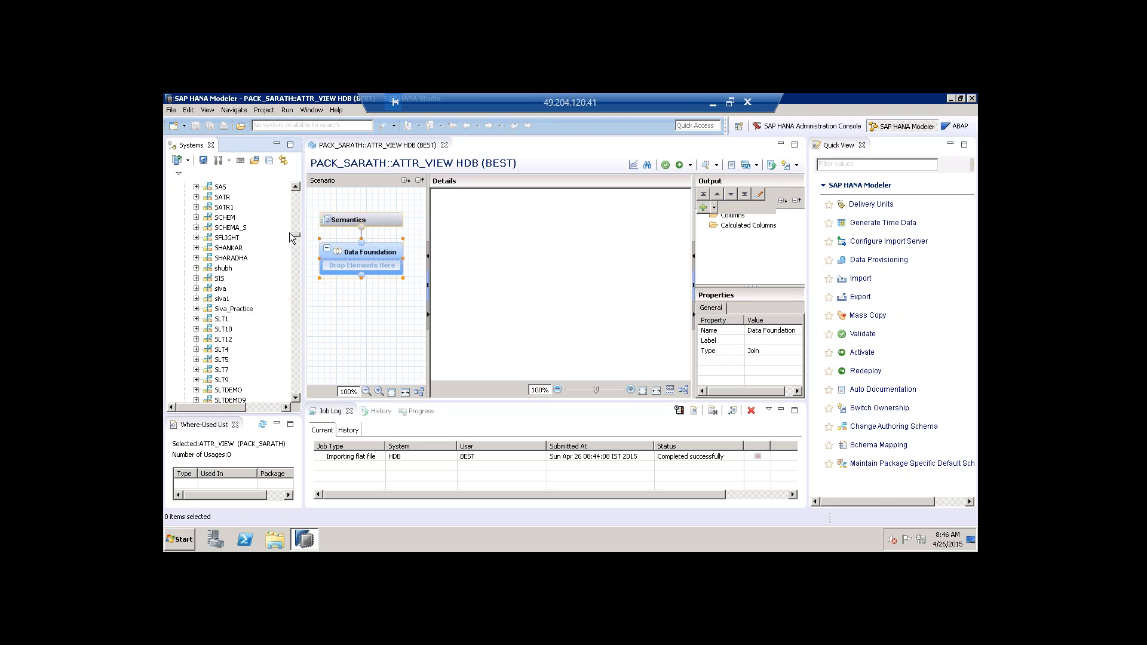
drag(246, 198, 357, 266)
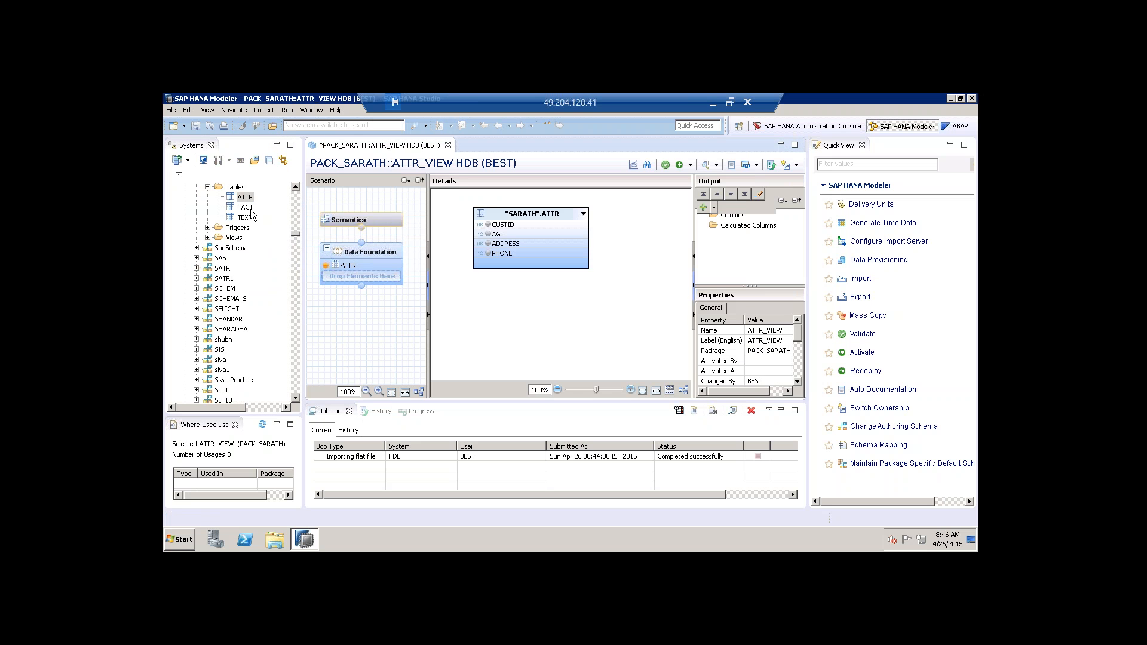
drag(244, 217, 355, 282)
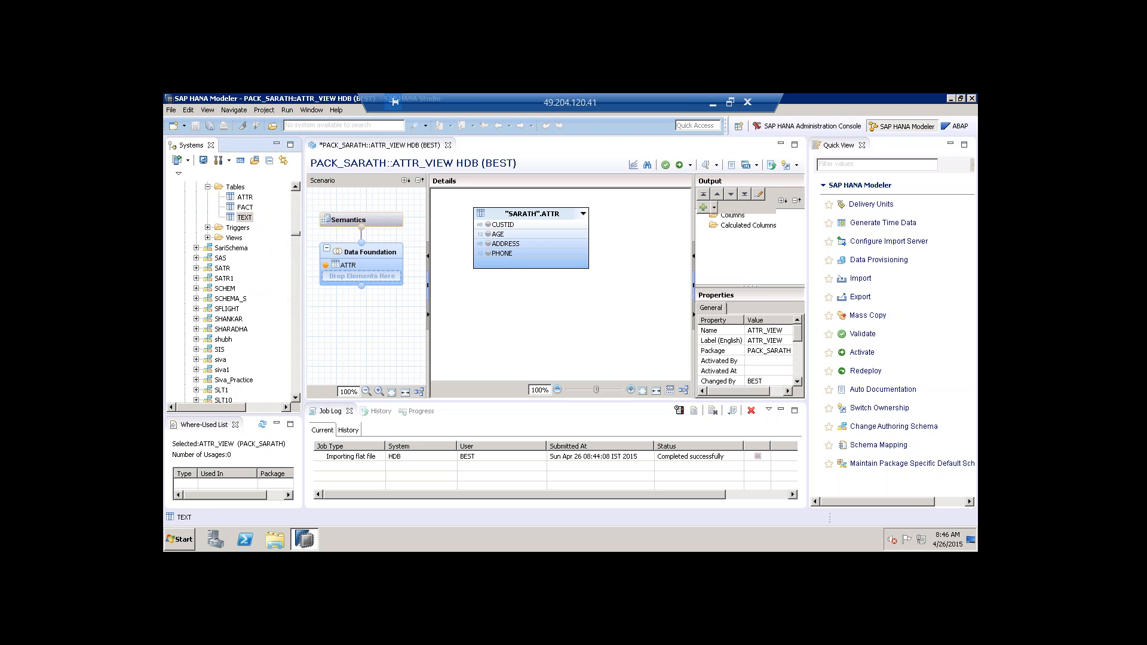
Join ATTR.CUSTID to TEXT.CUSTID.
drag(299, 234, 296, 231)
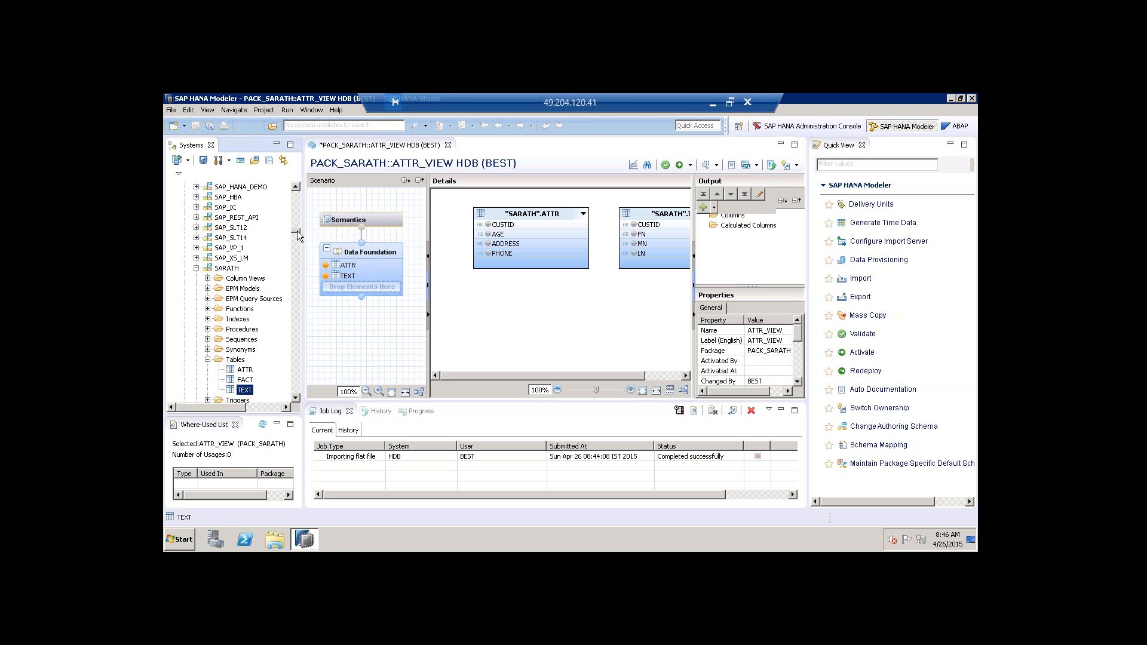
click(234, 270)
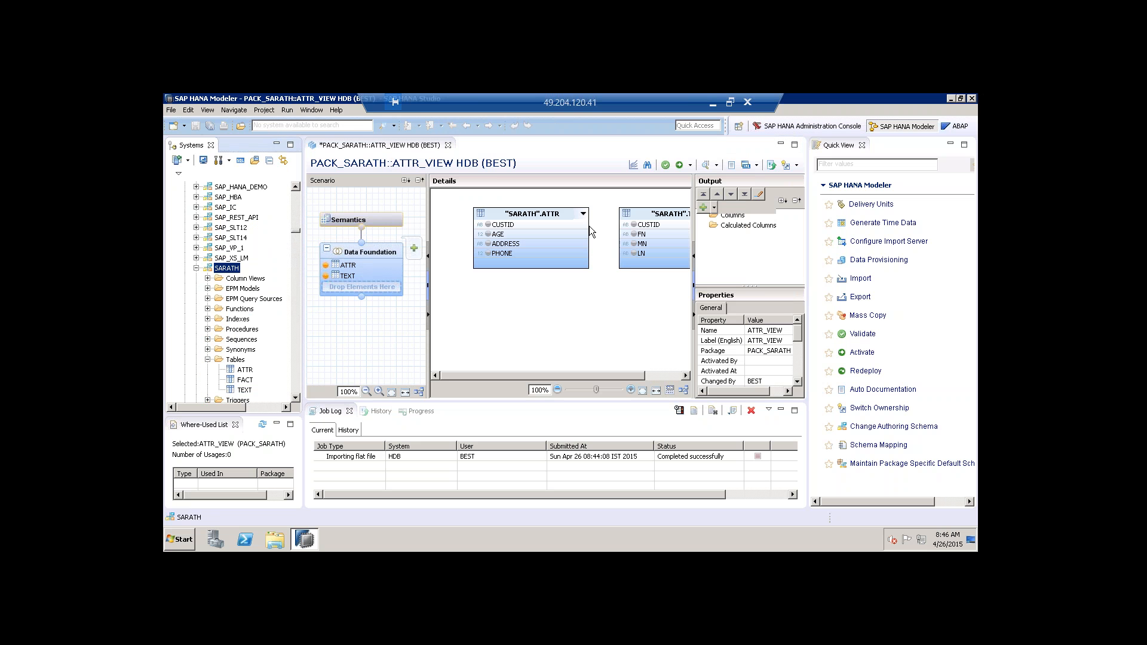
drag(583, 227, 643, 224)
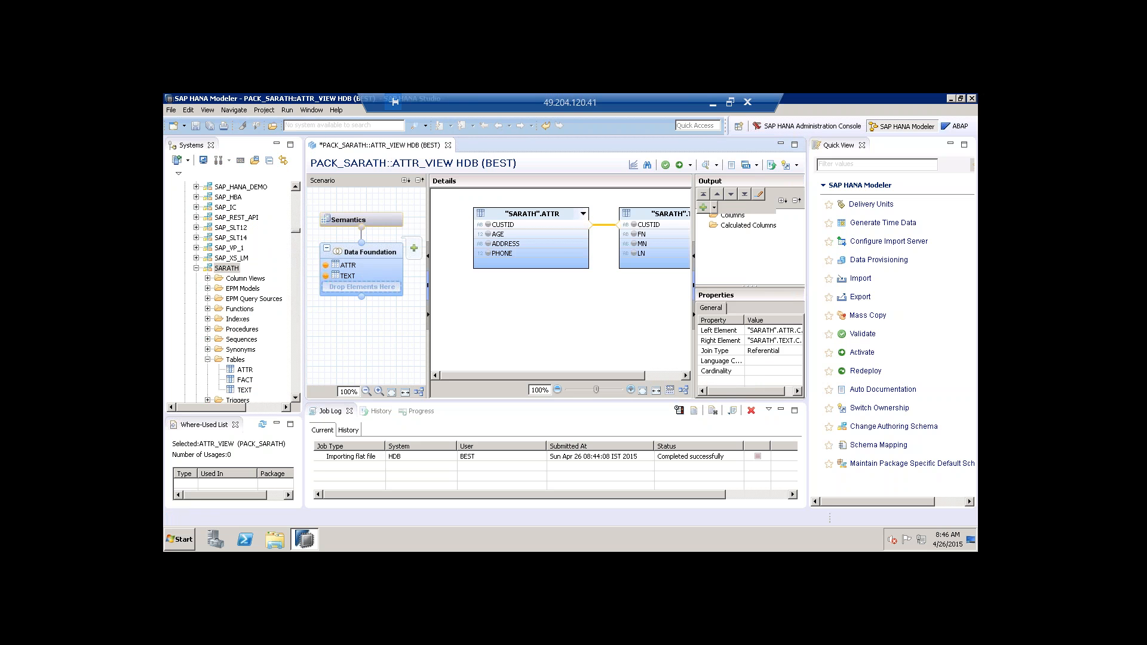
Add the ATTR table's CUSTID, AGE and ADDRESS columns to the view output.
click(497, 225)
right_click(498, 224)
click(526, 230)
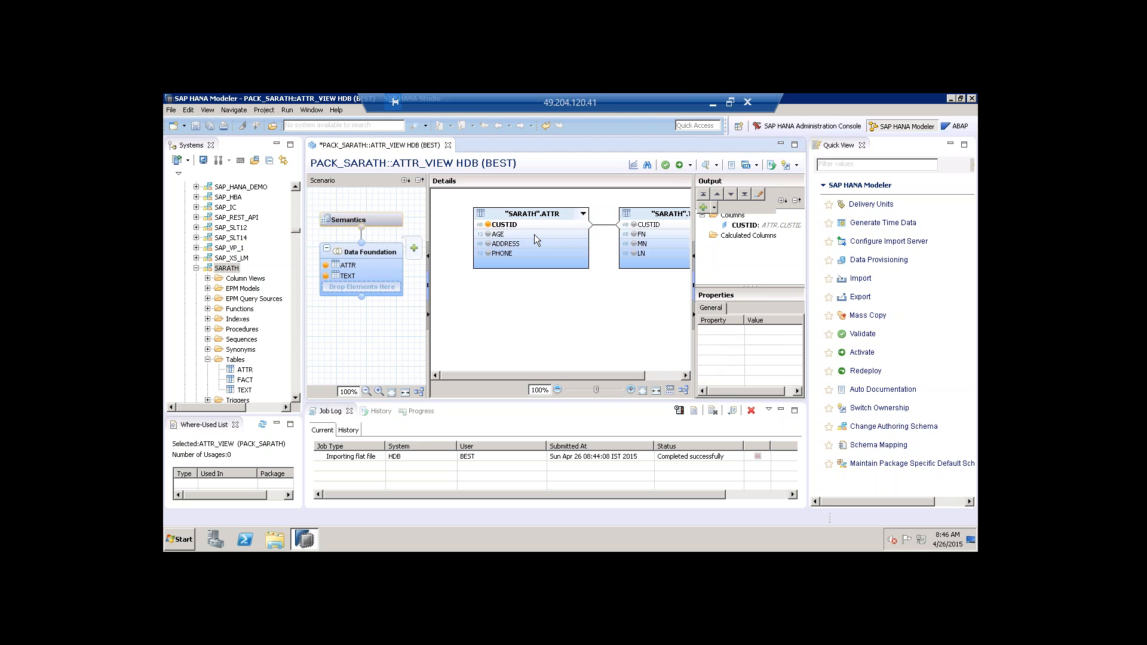
click(510, 236)
right_click(510, 236)
click(522, 242)
click(514, 244)
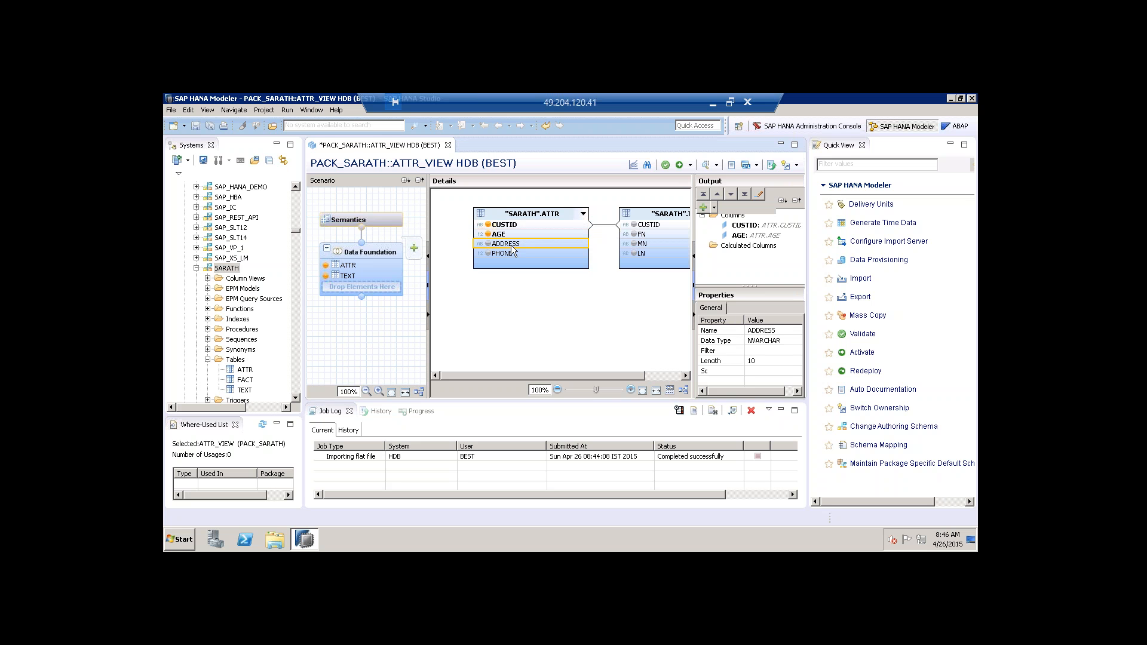
right_click(514, 245)
click(525, 253)
Add the TEXT table's MN column to the output and show the Semantics column list.
click(639, 244)
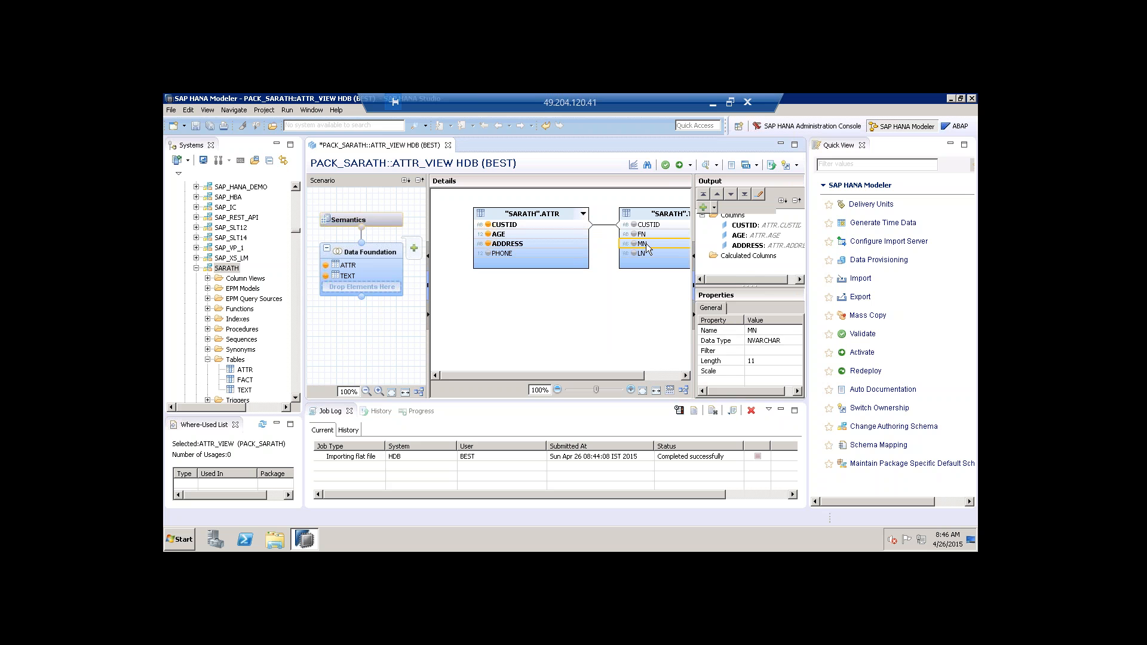
right_click(643, 245)
click(658, 251)
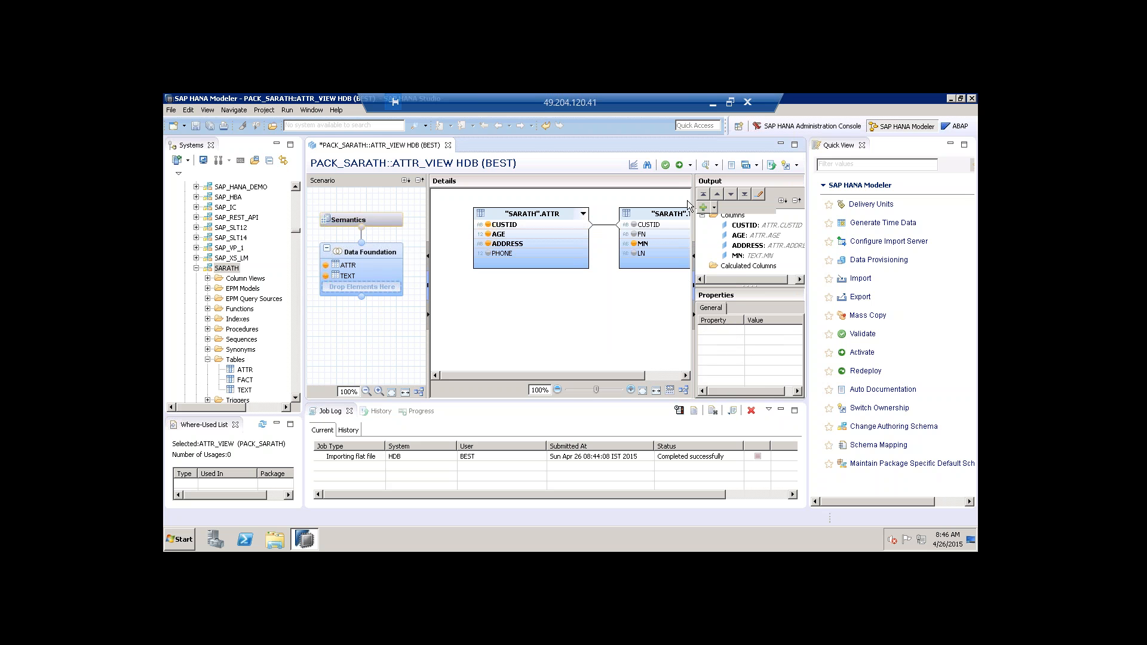
click(351, 222)
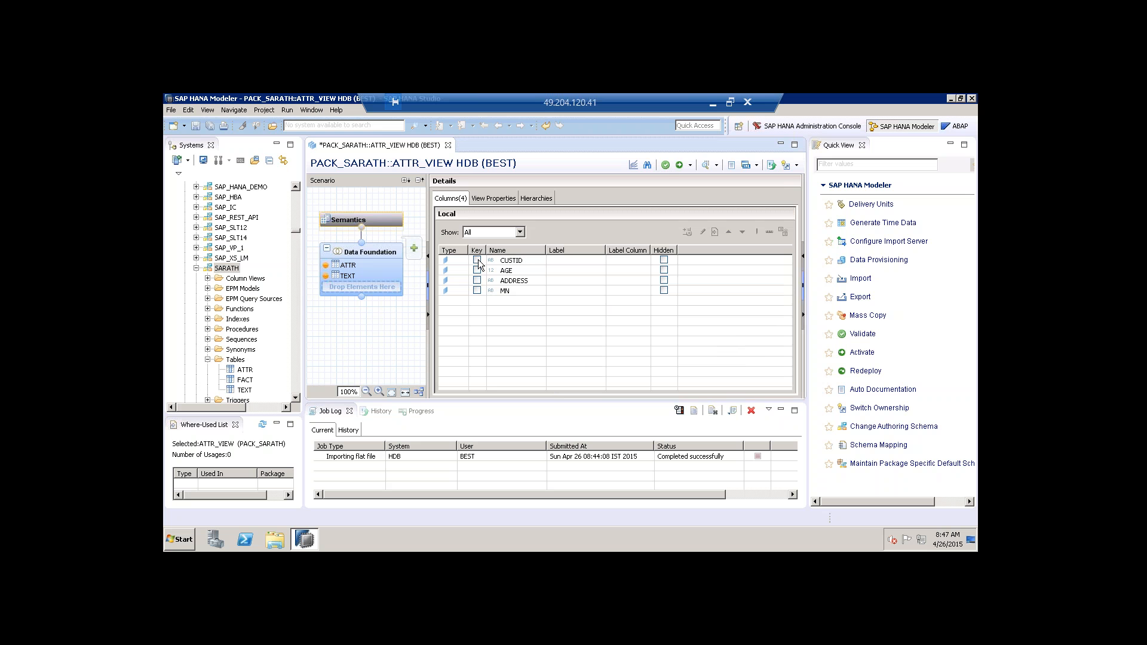
Mark CUSTID as key, save and validate ATTR_VIEW, and review the insufficient-privileges error.
click(477, 261)
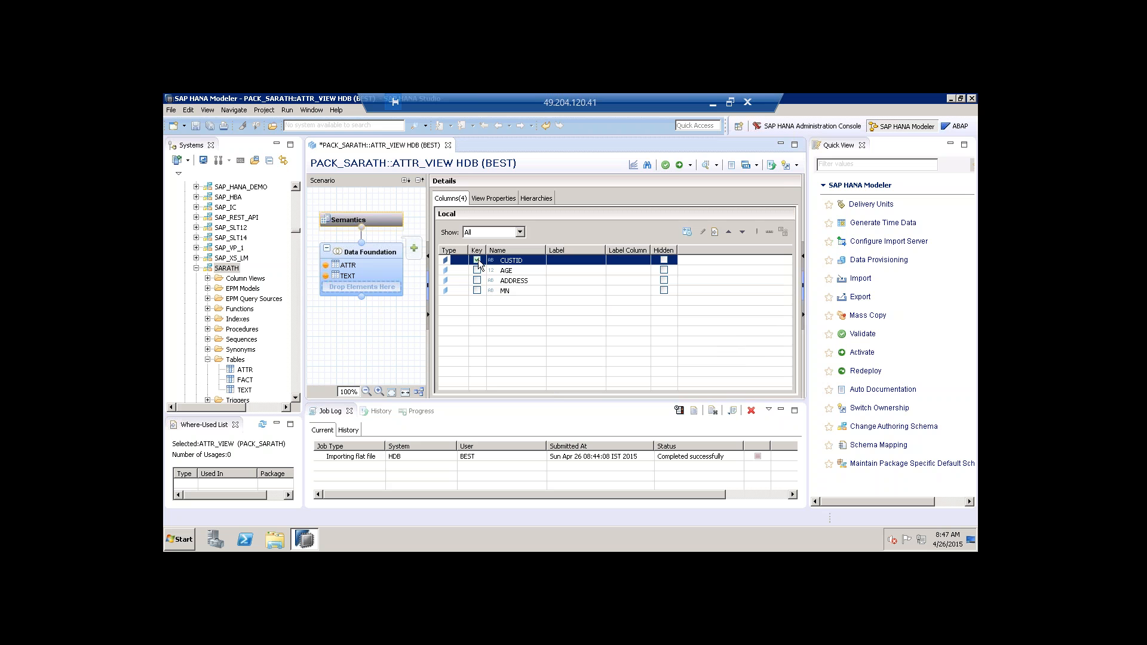
click(666, 166)
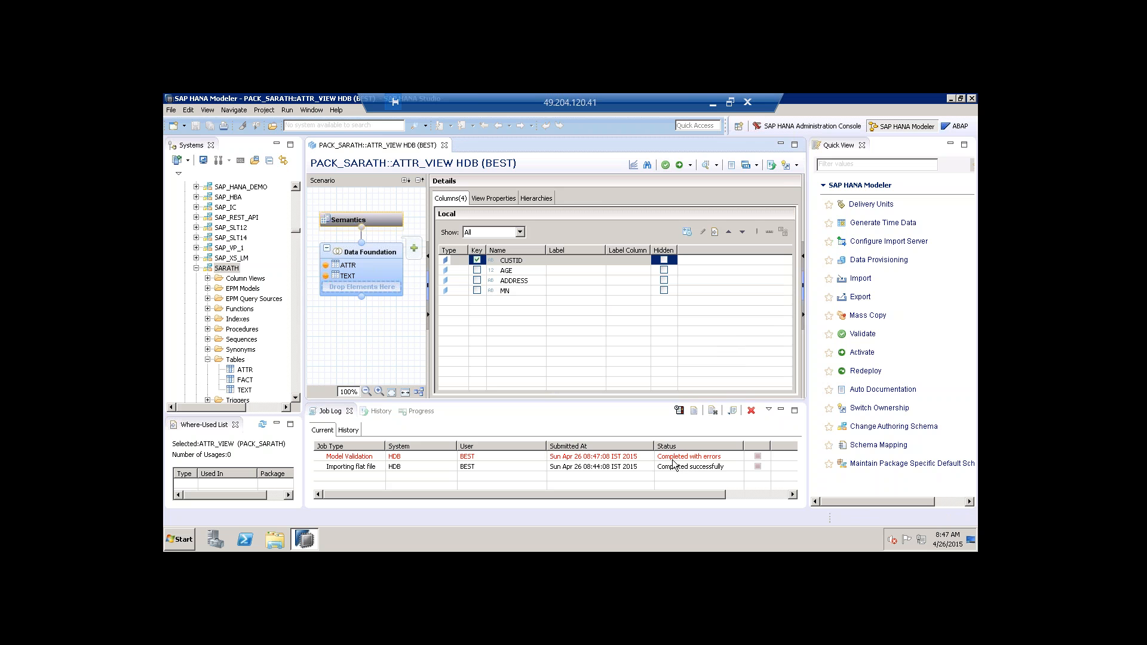
double_click(679, 457)
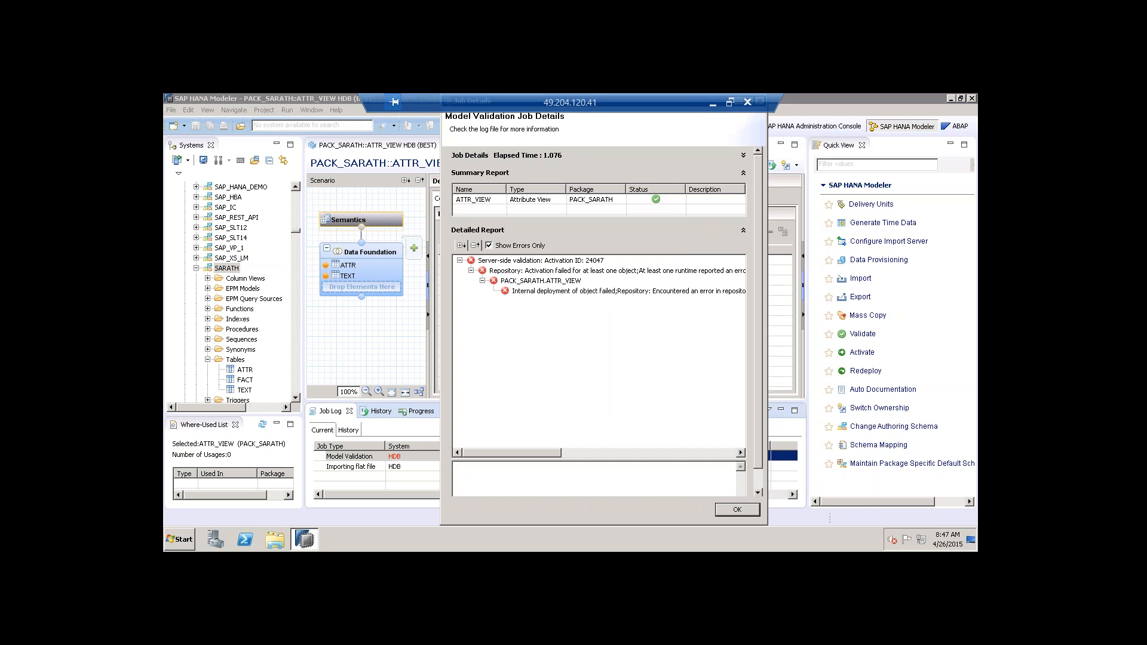
click(635, 291)
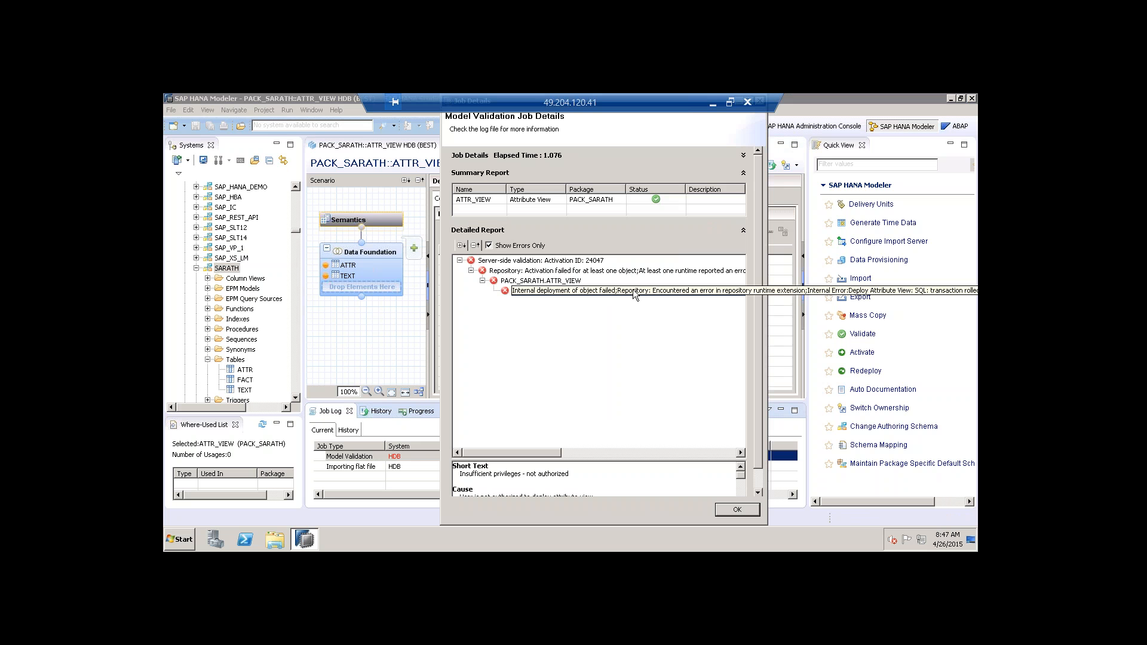
drag(460, 475, 569, 474)
click(741, 513)
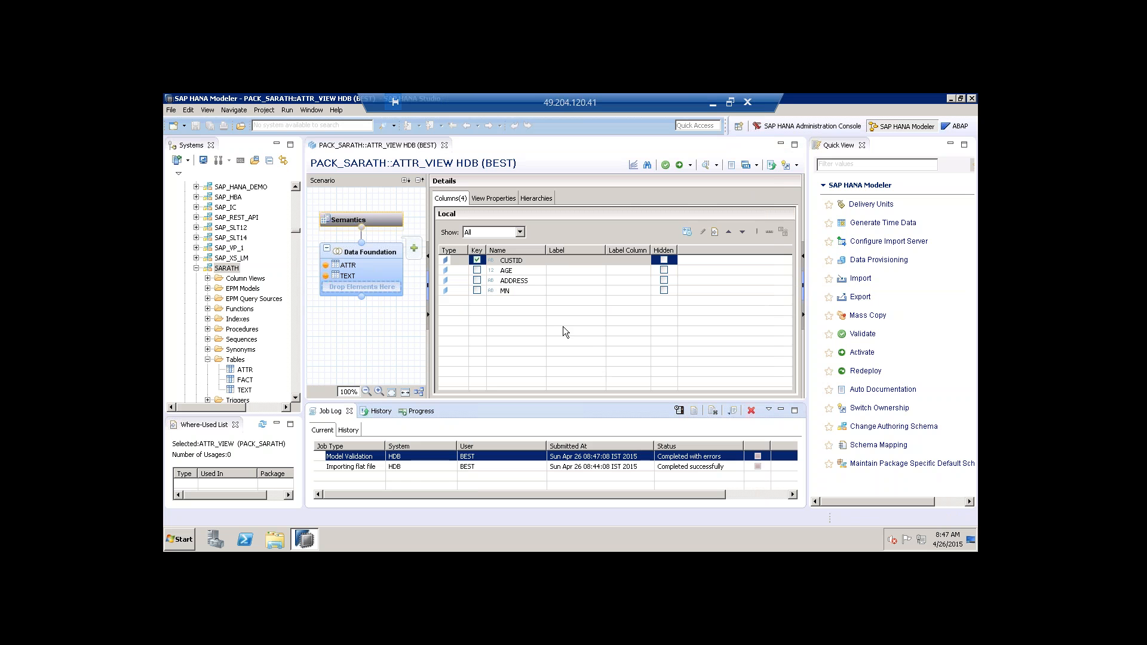
click(588, 466)
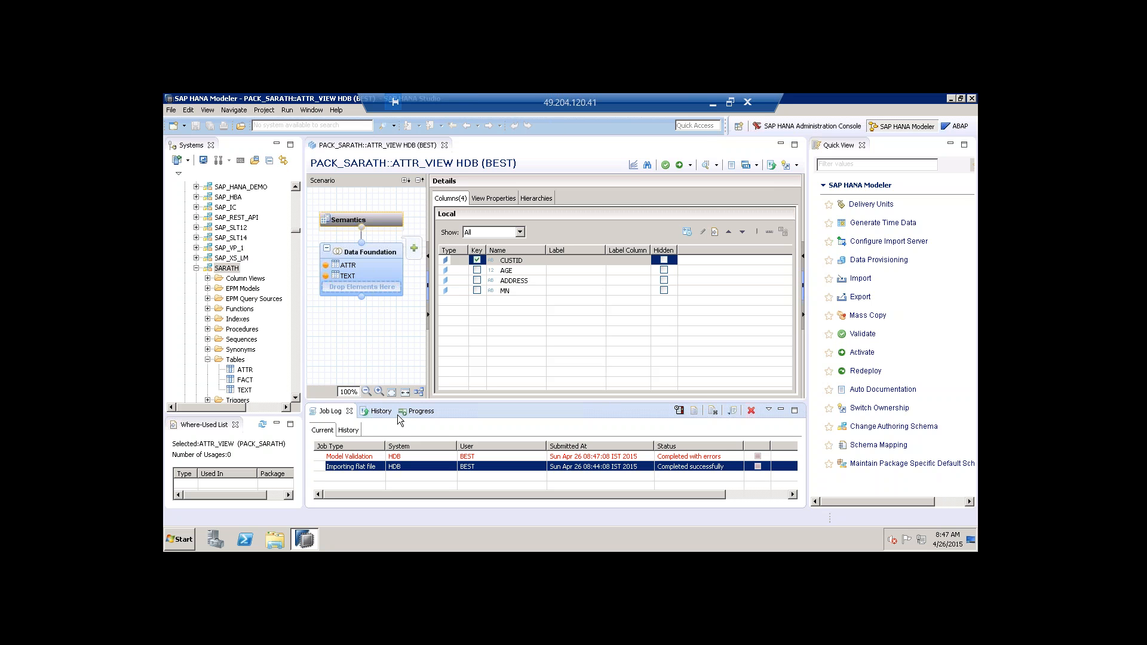
Select the SARATH schema and expand the Security folder in the Systems tree.
click(225, 269)
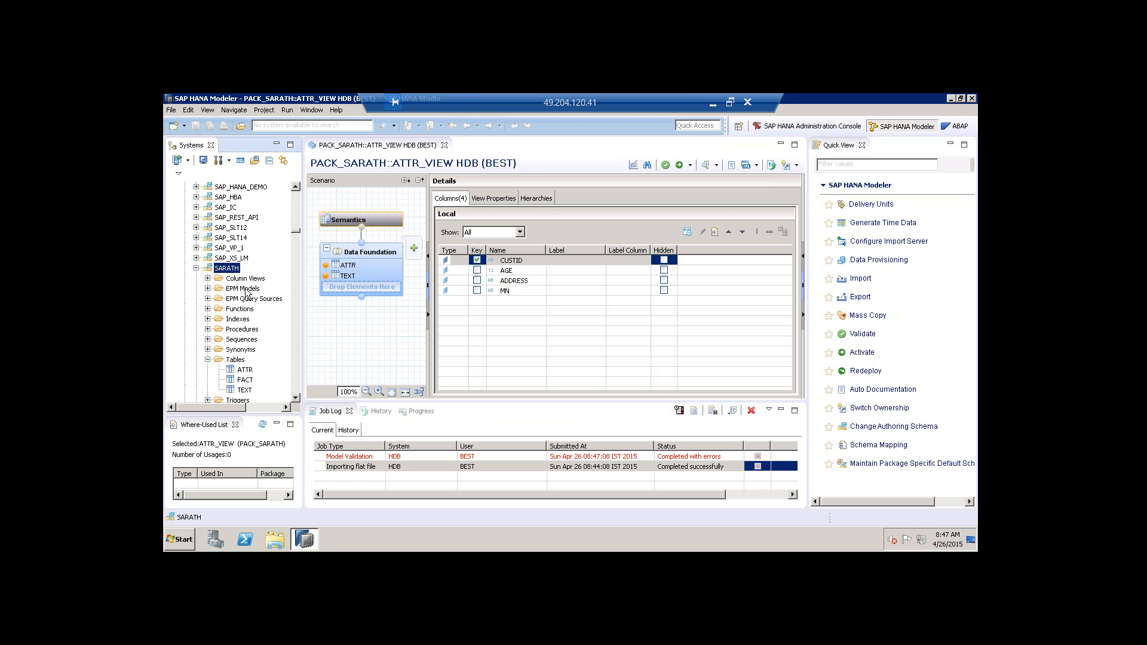
drag(299, 231, 295, 397)
right_click(196, 396)
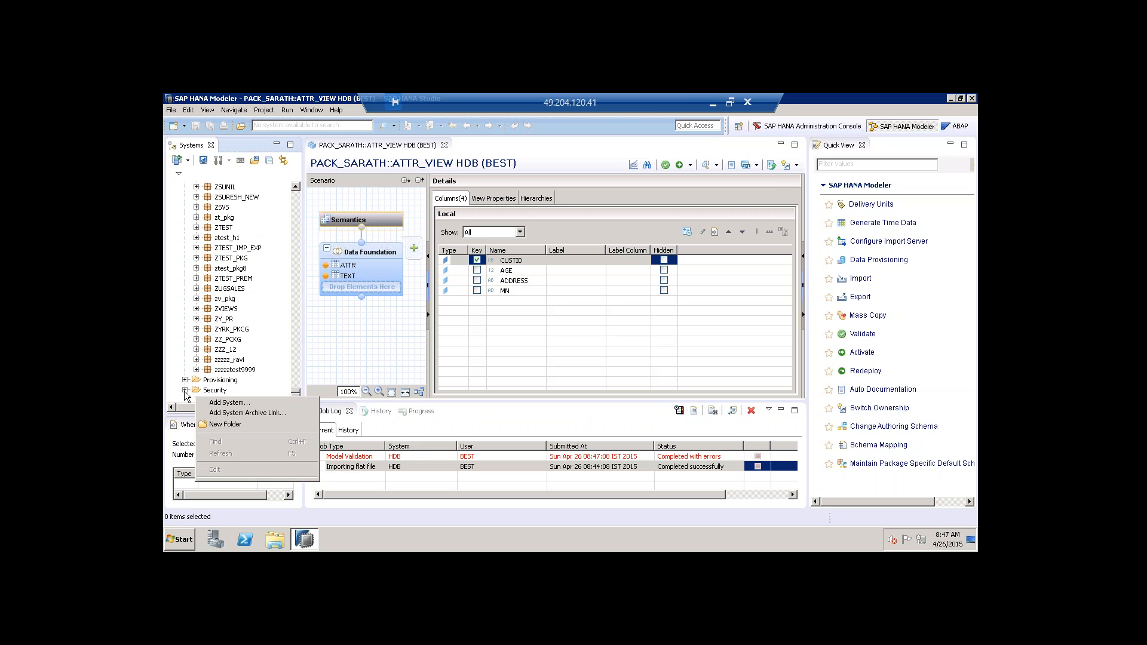
click(185, 390)
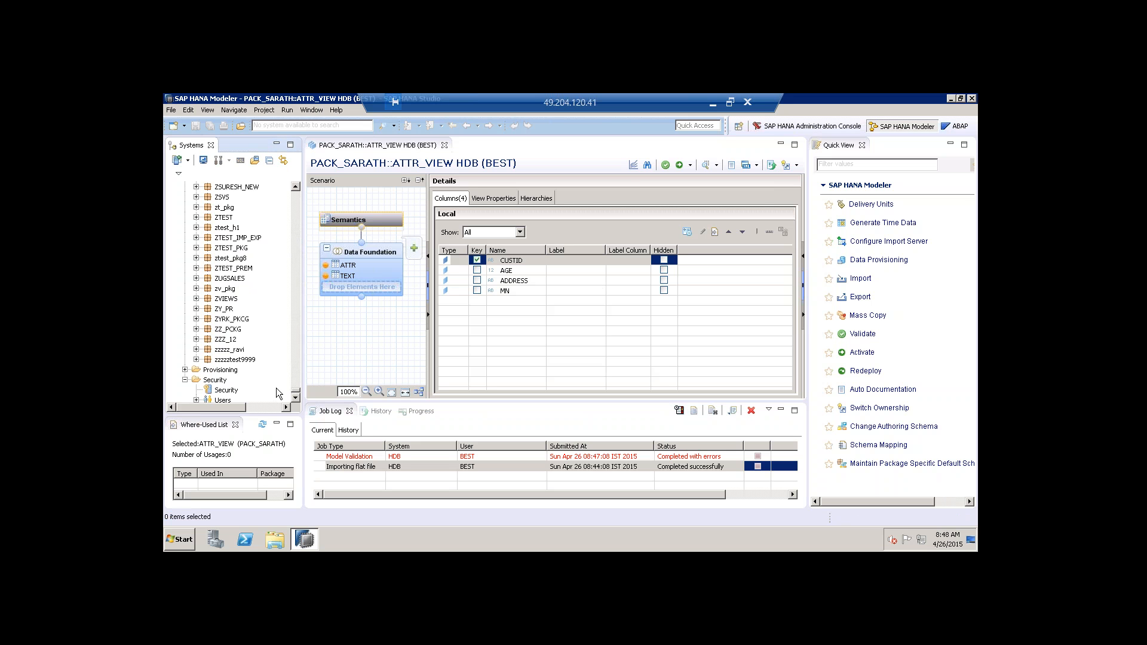
scroll(267, 379, down, 1)
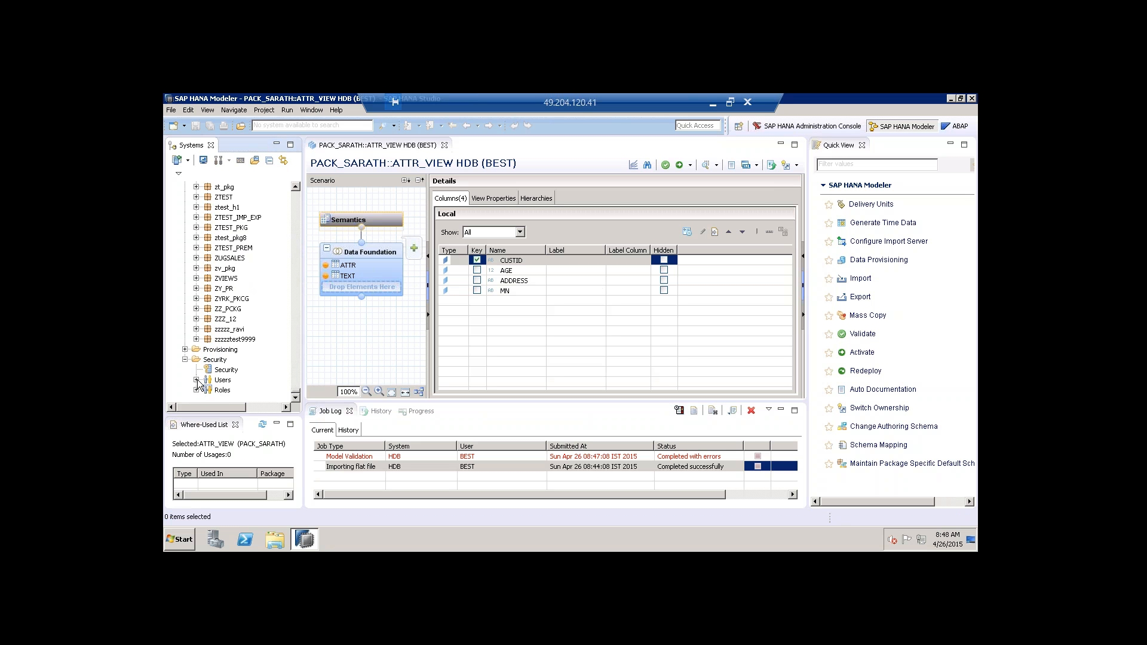
Expand Users, load the remaining users, and scroll down to _SYS_REPO.
click(196, 381)
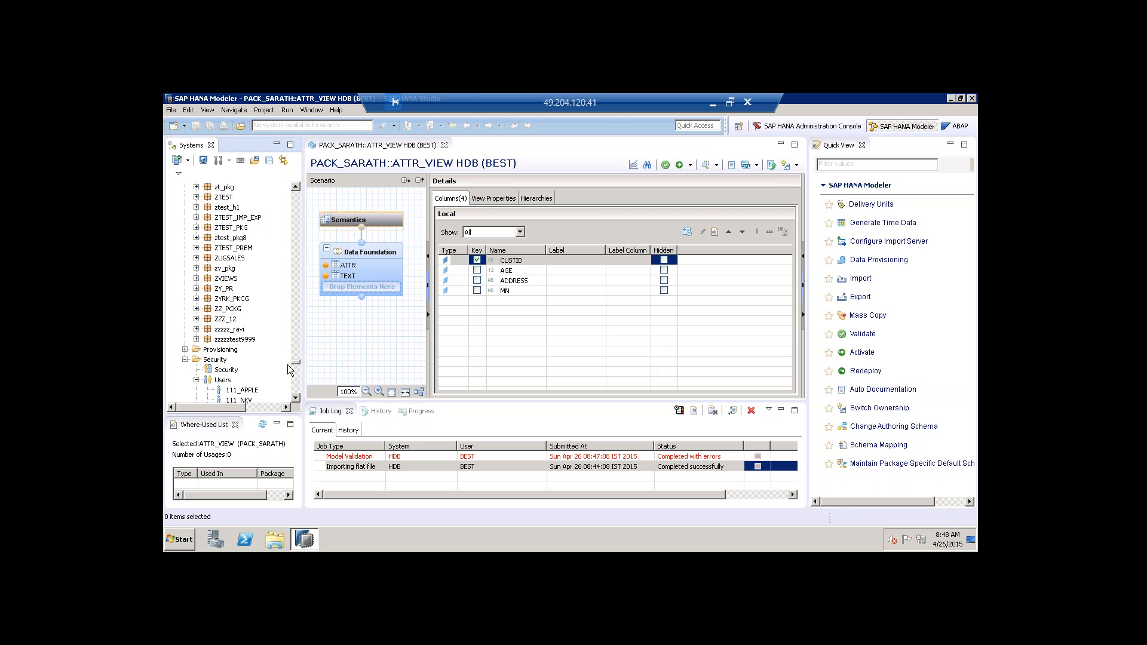
scroll(286, 365, down, 10)
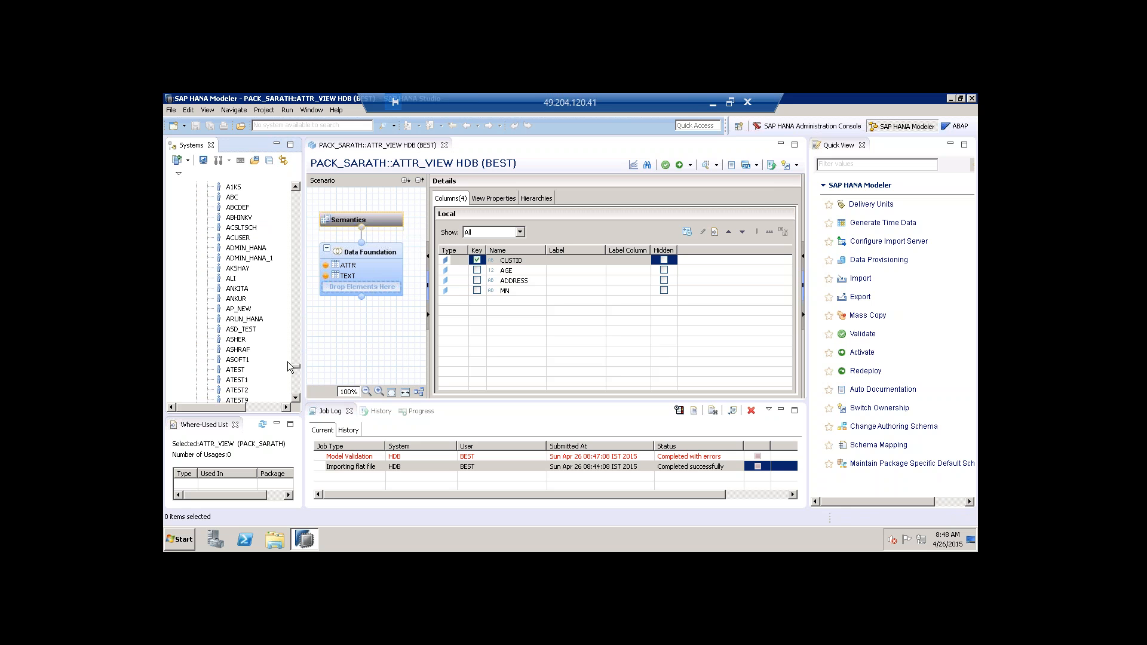
scroll(287, 359, down, 2)
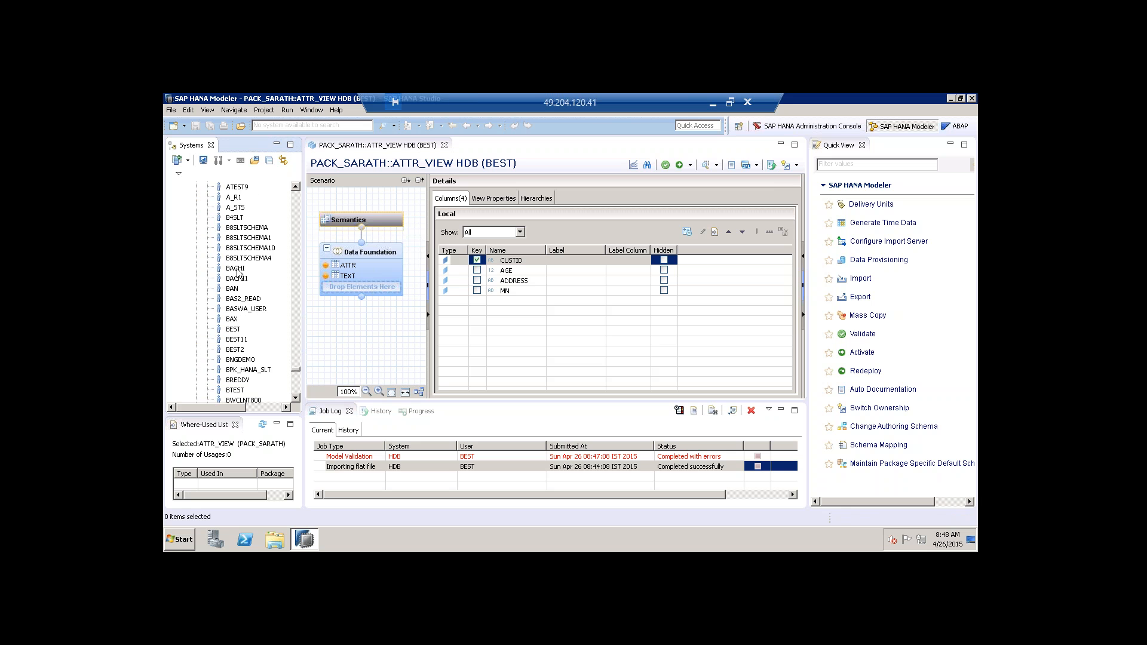
scroll(254, 368, down, 10)
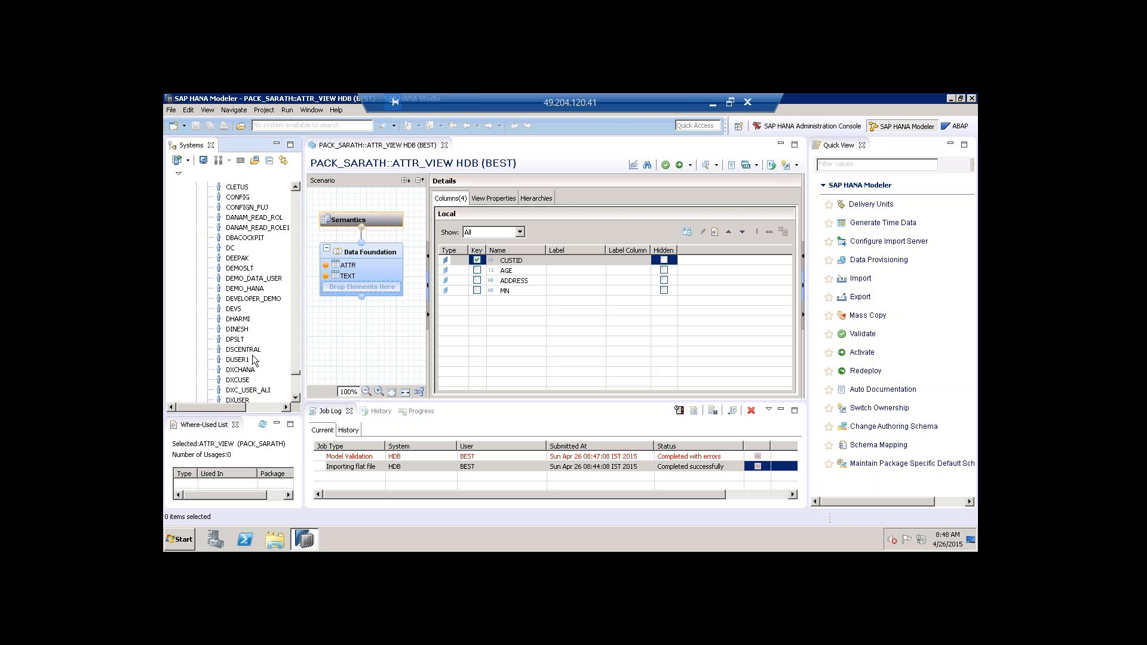
scroll(297, 388, down, 10)
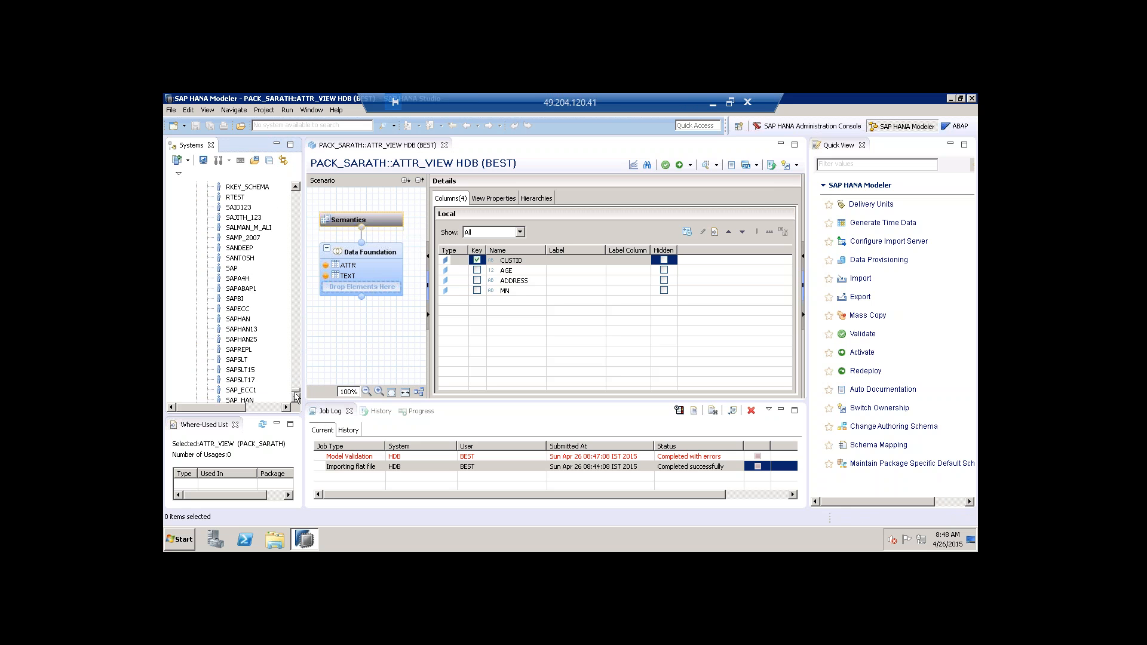
double_click(215, 382)
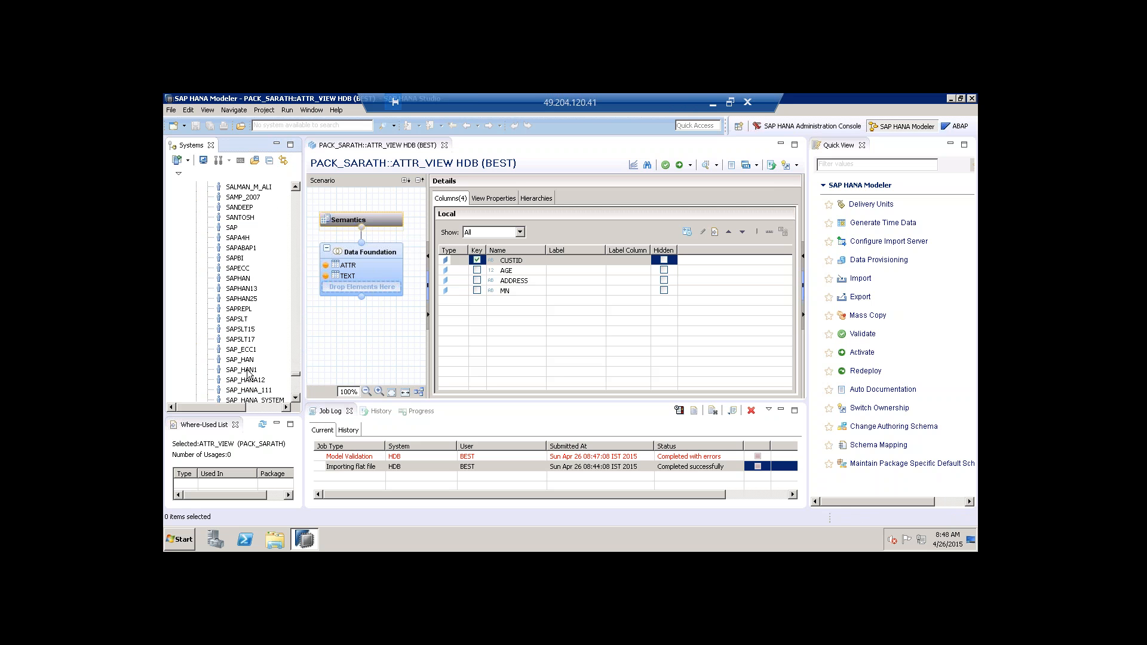
scroll(251, 362, down, 10)
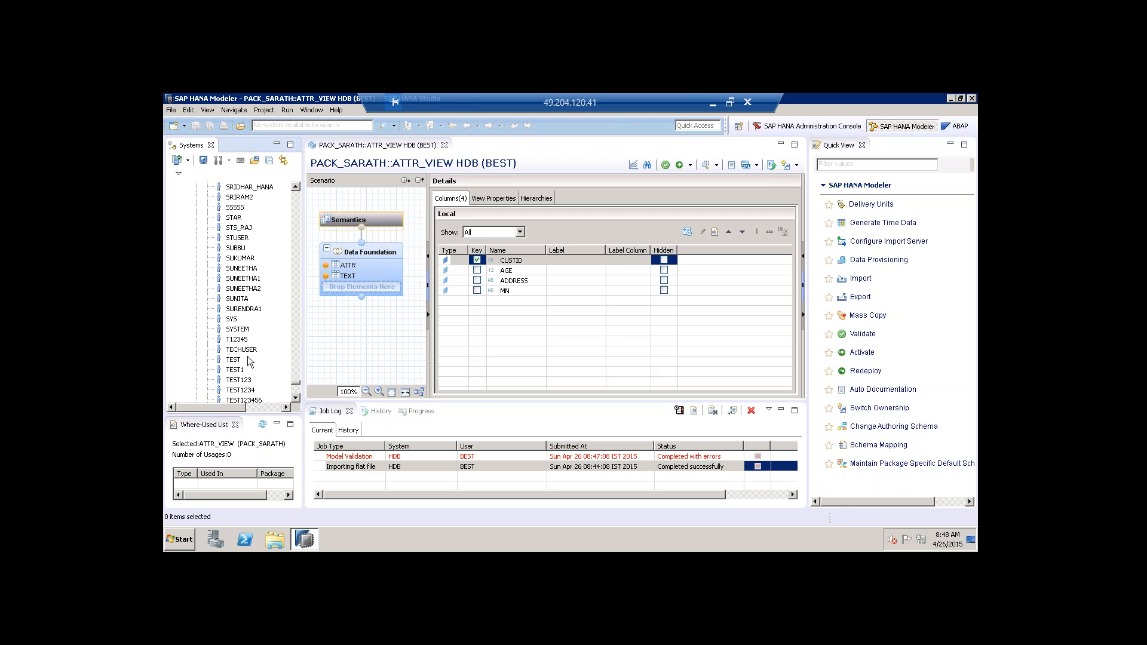
scroll(250, 362, down, 10)
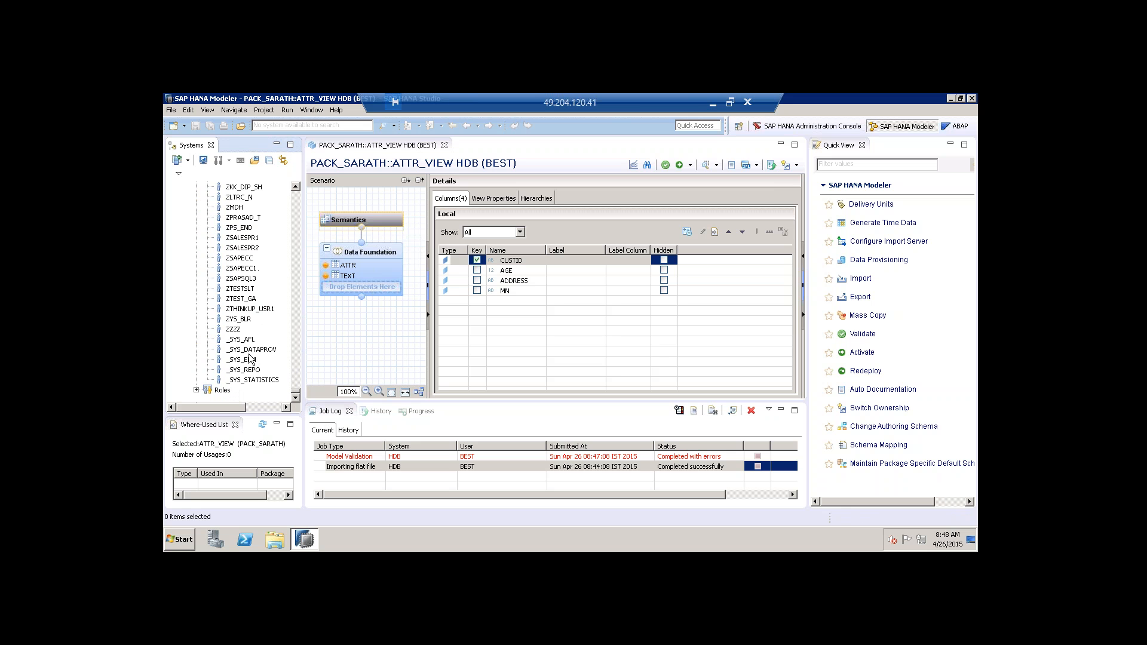
Add the SARATH schema, found by searching 'sarat', to _SYS_REPO's Object Privileges.
click(244, 371)
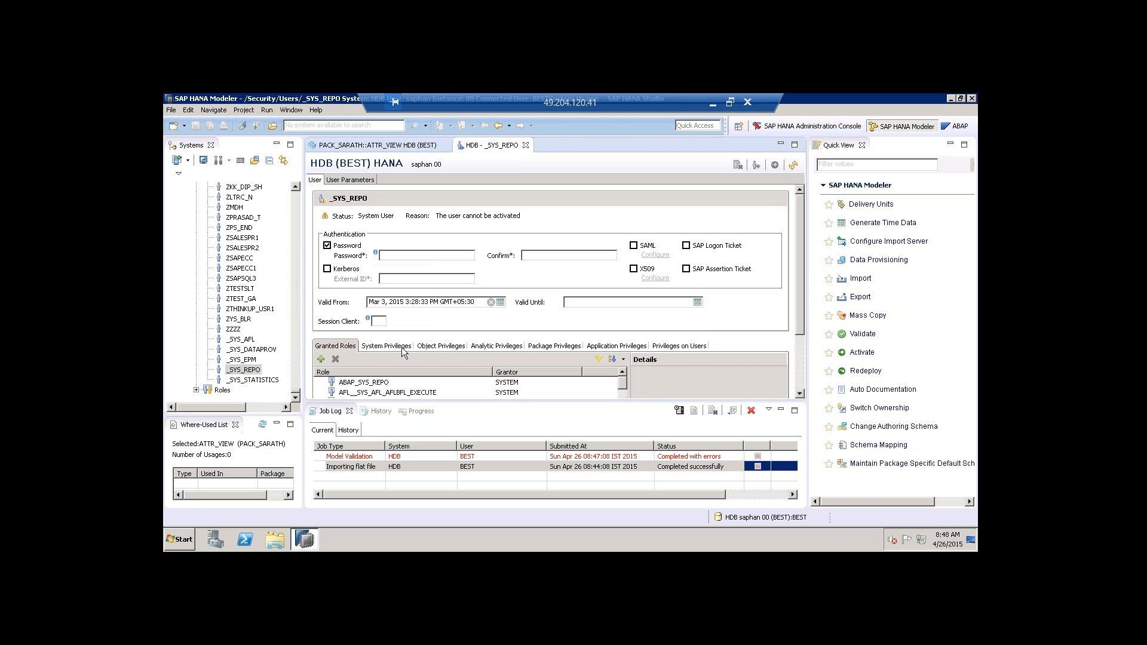
click(441, 346)
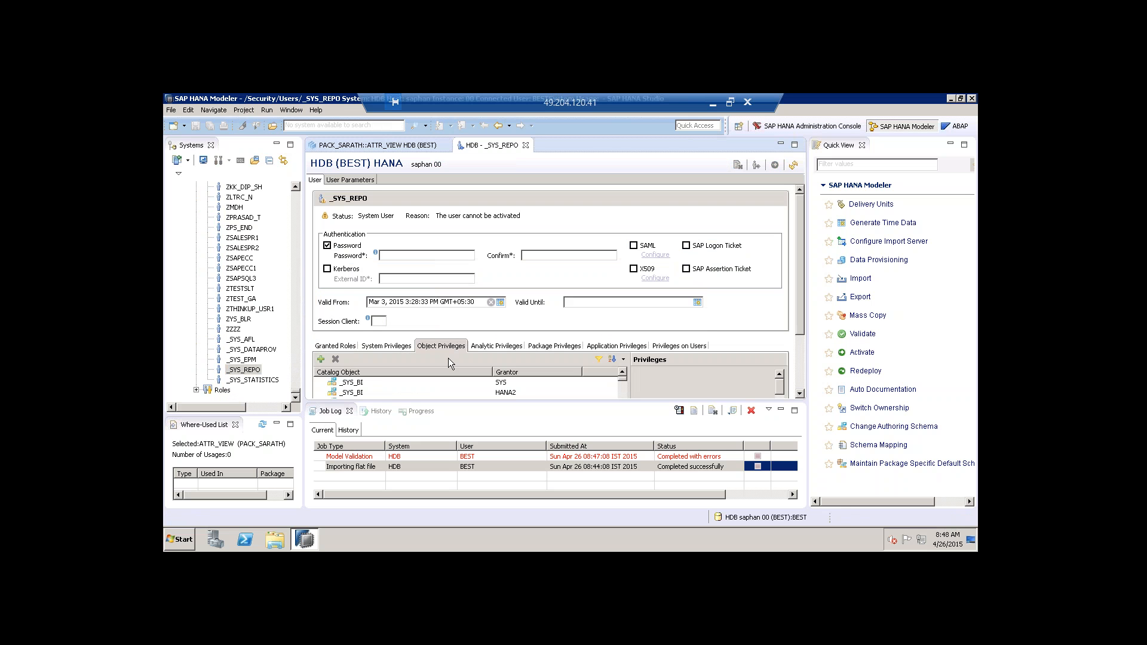
click(321, 360)
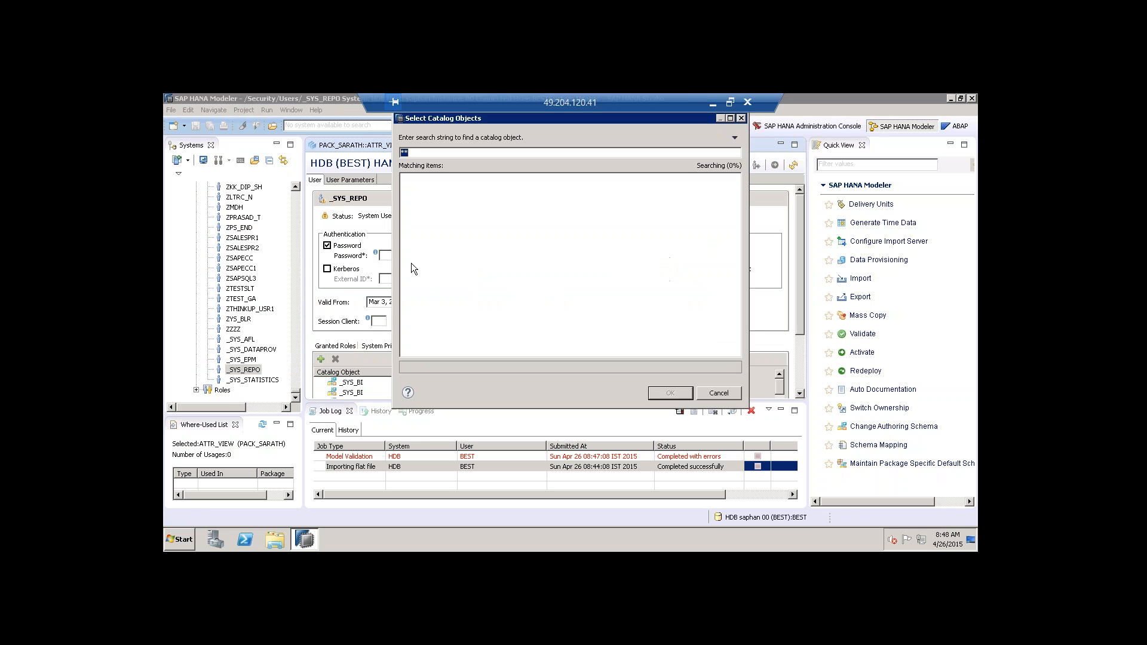
text(sarath)
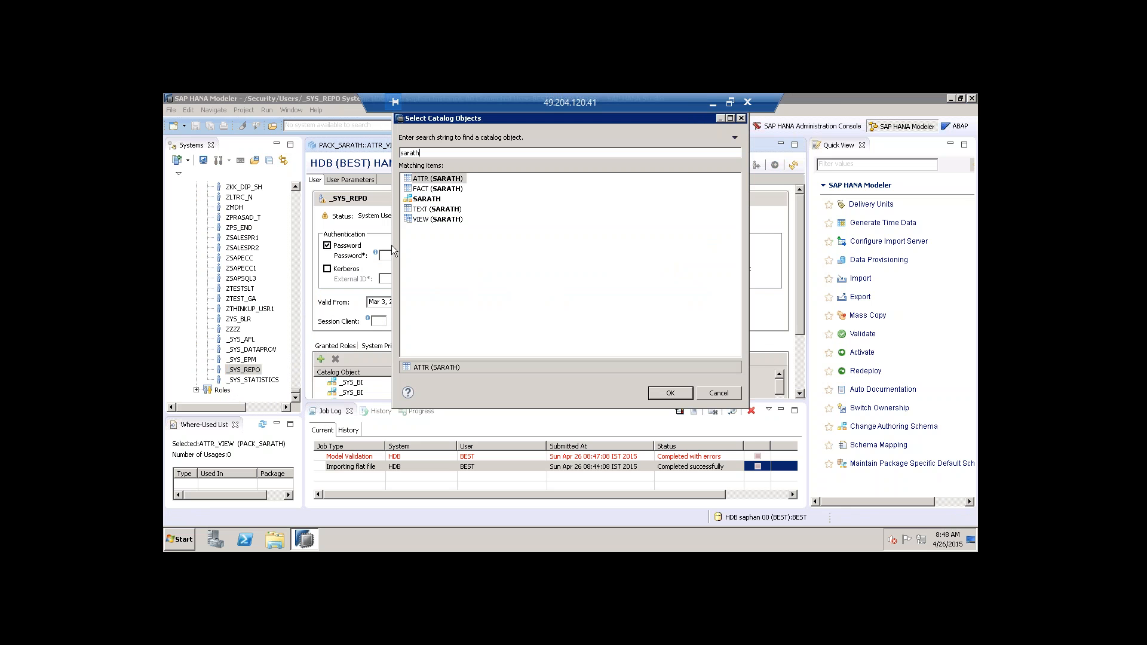
click(425, 201)
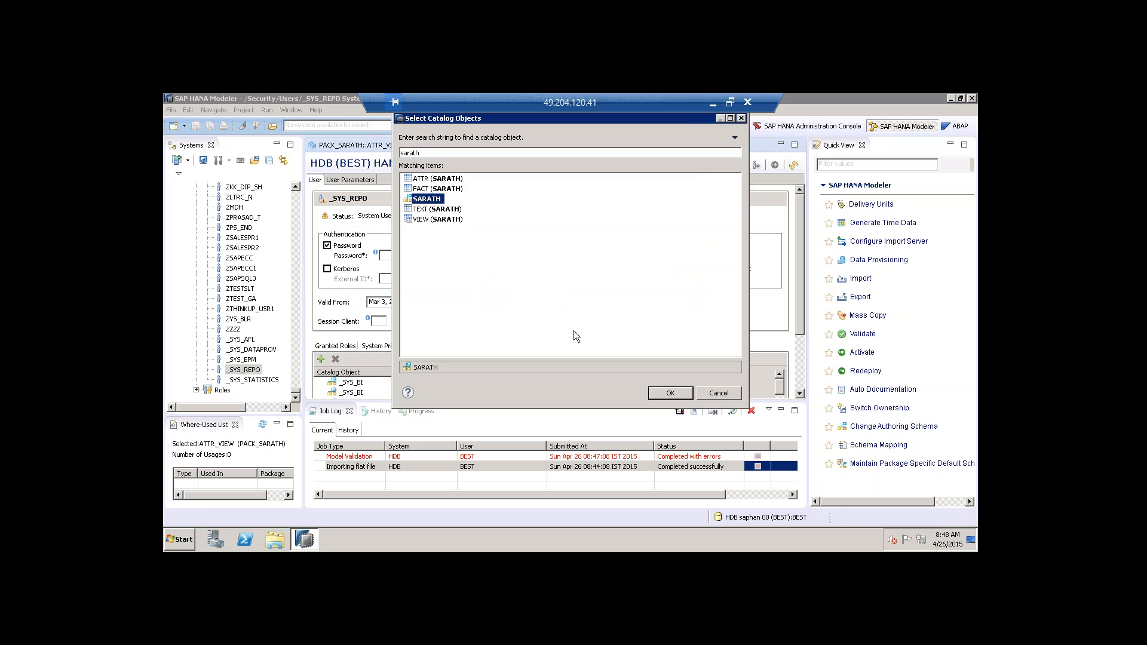
click(668, 392)
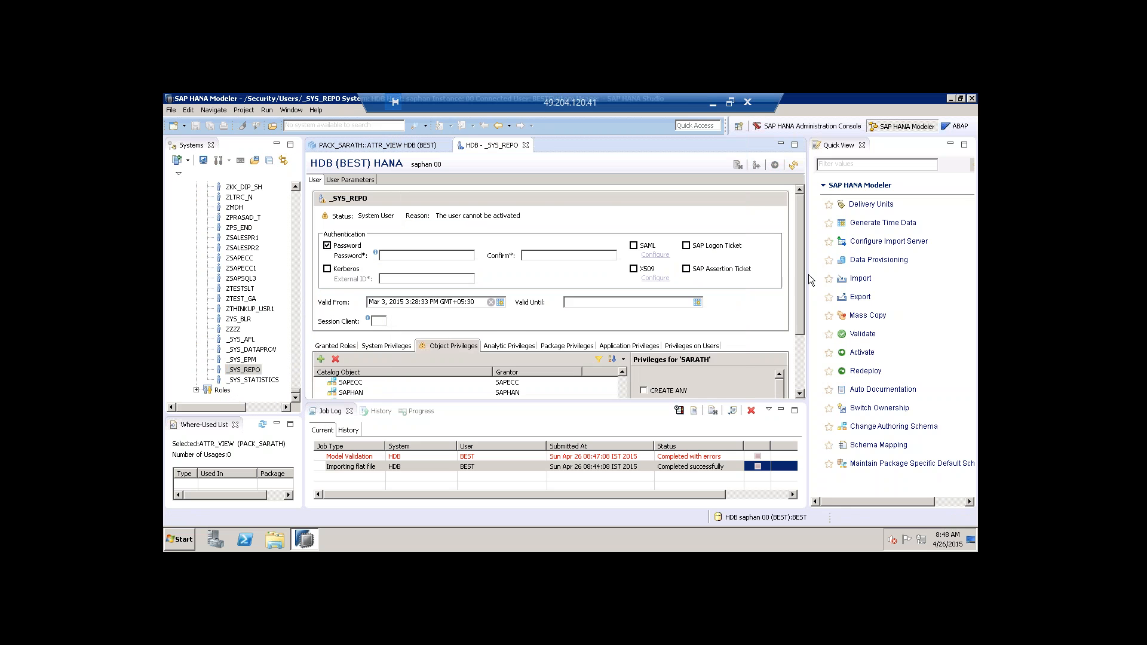
scroll(805, 323, down, 3)
Grant _SYS_REPO CREATE ANY, ALTER, DROP, EXECUTE, SELECT, INSERT, UPDATE, DELETE, INDEX, TRIGGER and DEBUG on SARATH.
click(355, 385)
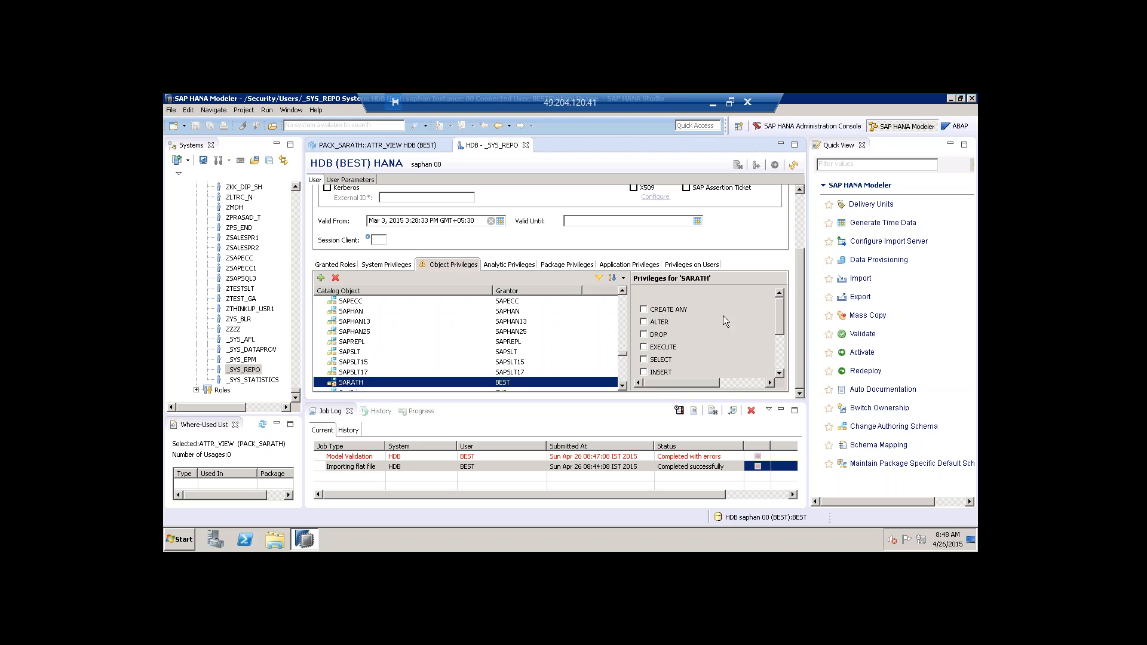
click(662, 311)
click(659, 333)
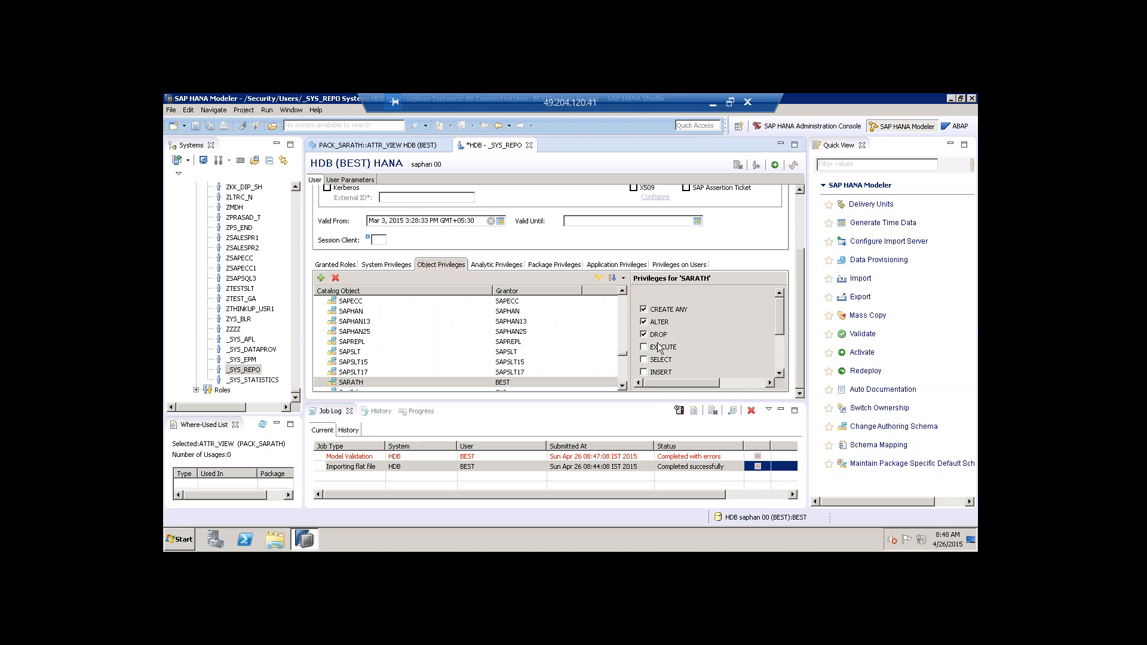
click(662, 322)
click(664, 350)
click(662, 362)
click(662, 375)
drag(779, 317, 782, 345)
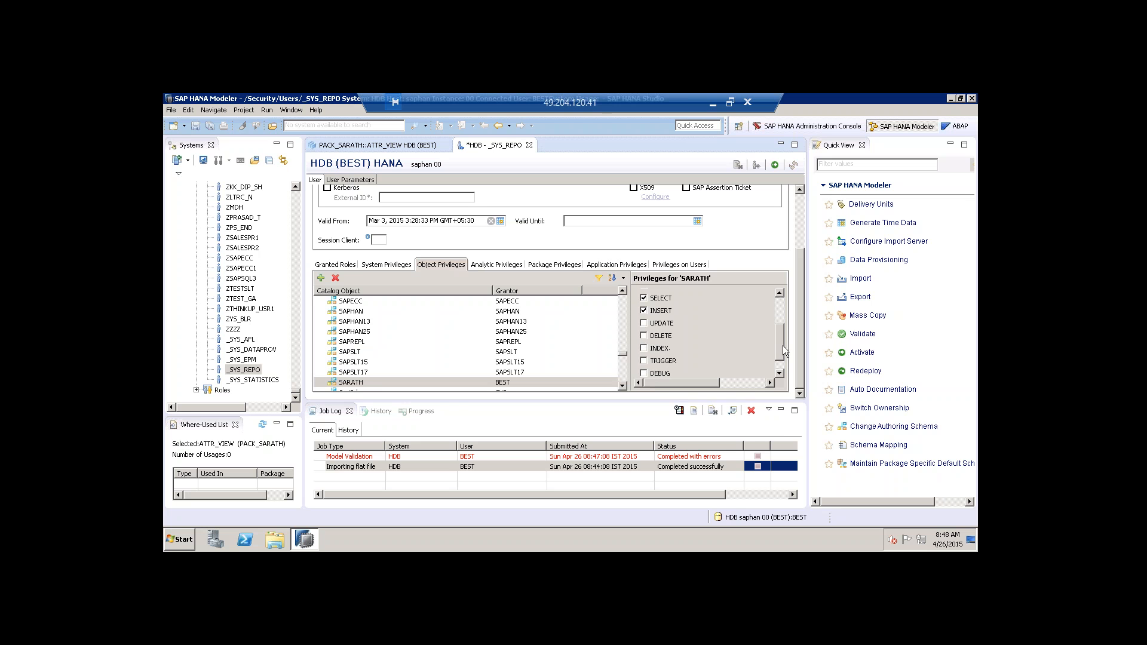
click(663, 315)
click(661, 327)
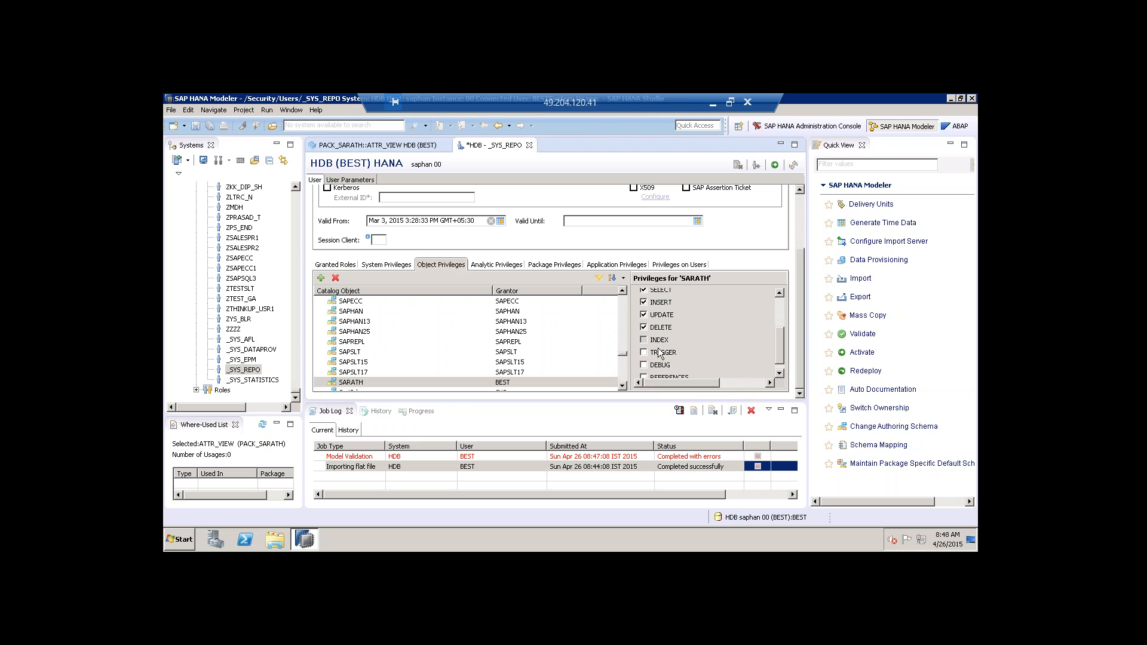
click(660, 340)
click(663, 353)
click(661, 365)
drag(781, 339, 783, 357)
Make every SARATH privilege grantable to others and deploy the _SYS_REPO user change.
drag(675, 385, 732, 384)
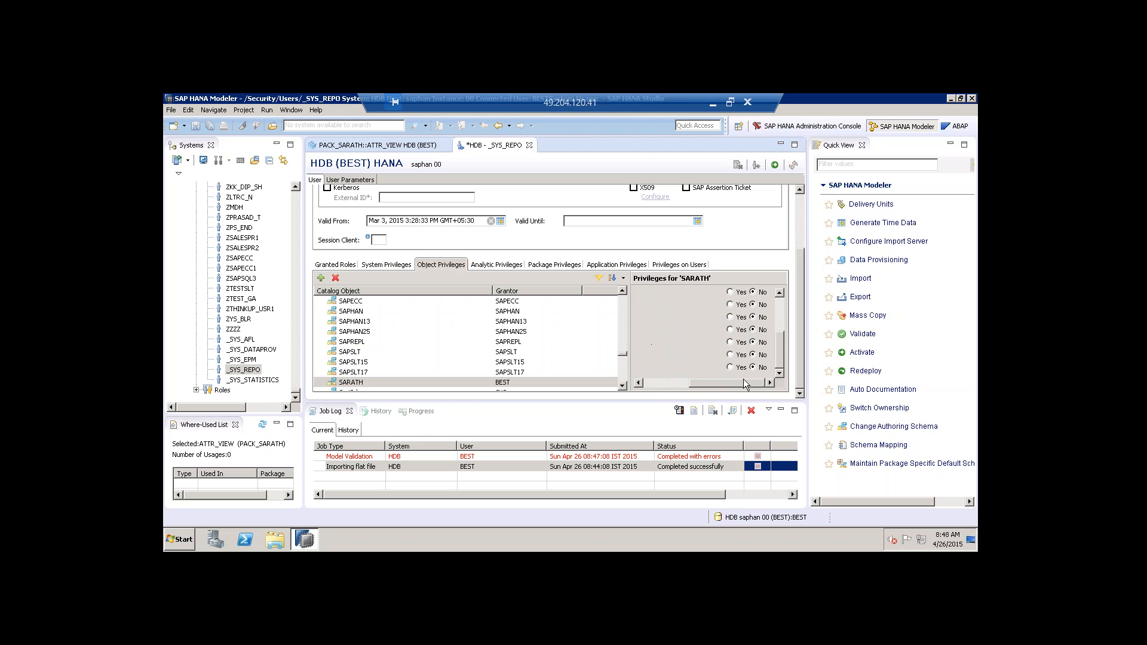
click(730, 367)
click(730, 355)
click(730, 342)
click(730, 329)
drag(780, 341, 777, 309)
click(731, 359)
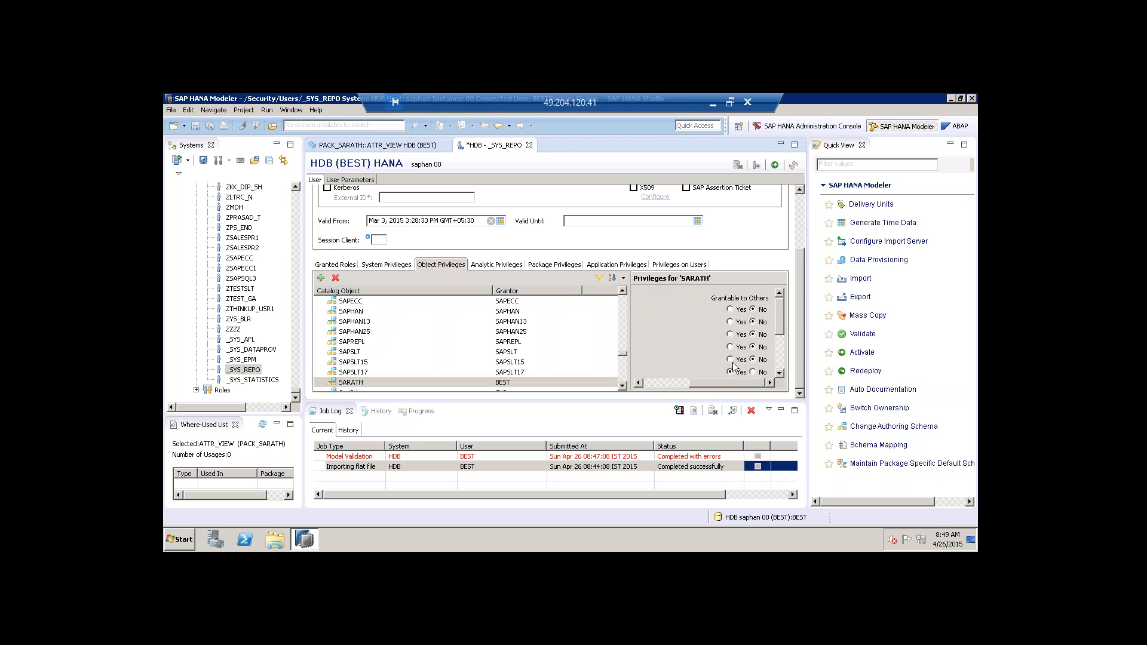
click(730, 347)
click(731, 334)
click(730, 322)
click(730, 309)
drag(733, 384, 673, 386)
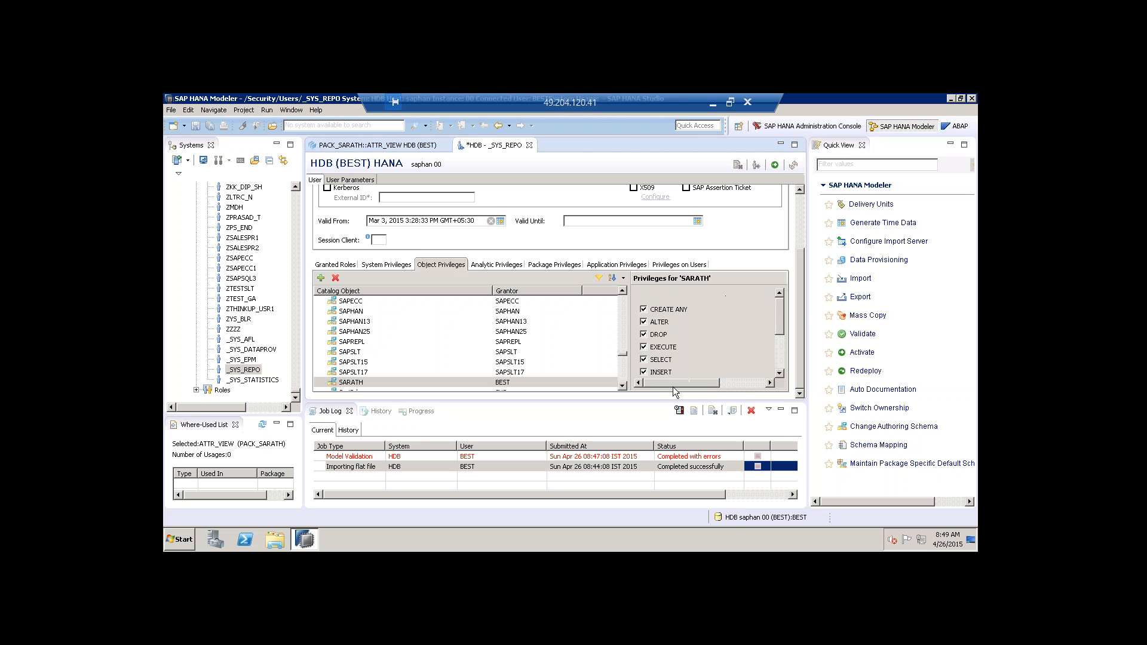
click(776, 166)
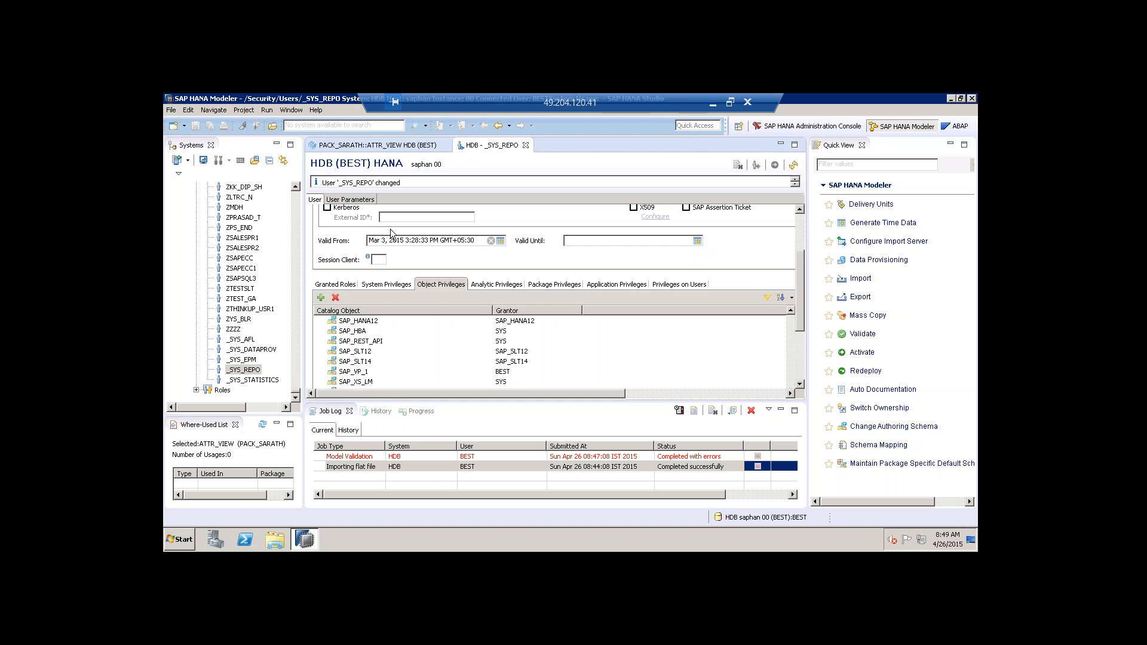
Save, validate and activate ATTR_VIEW from its editor.
click(398, 148)
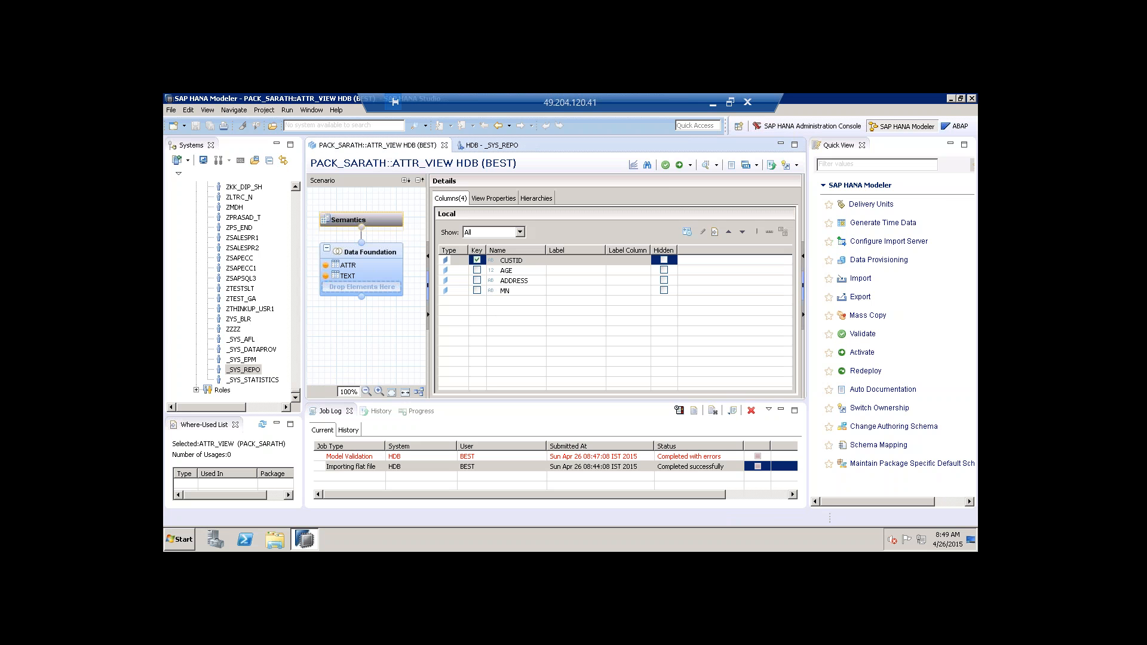
click(665, 166)
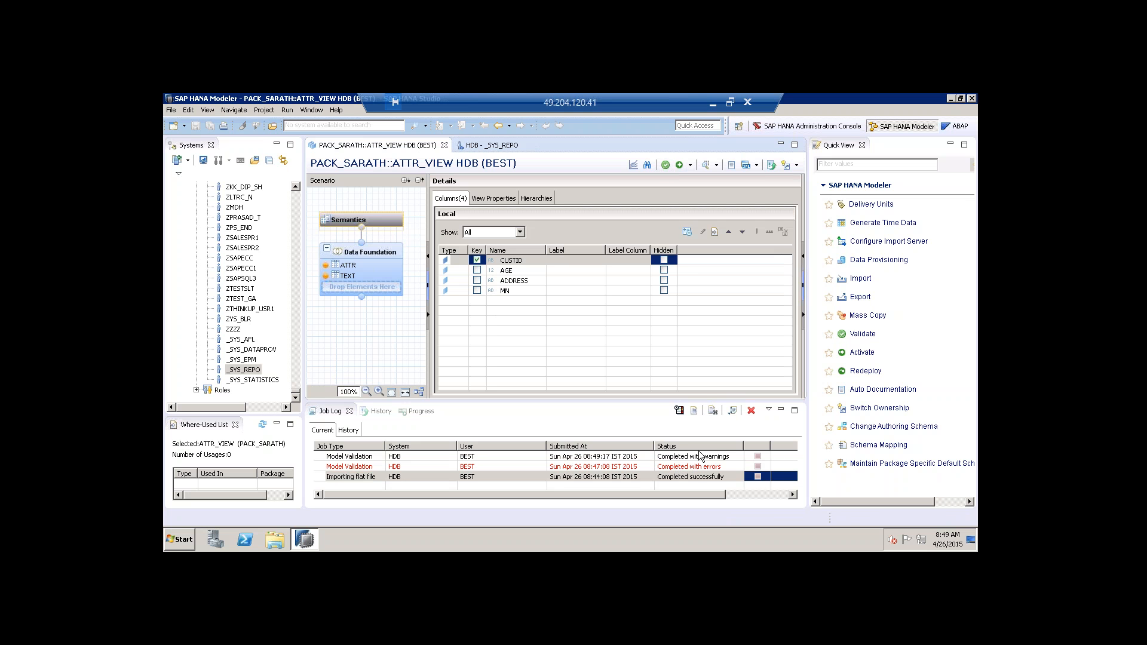
click(680, 166)
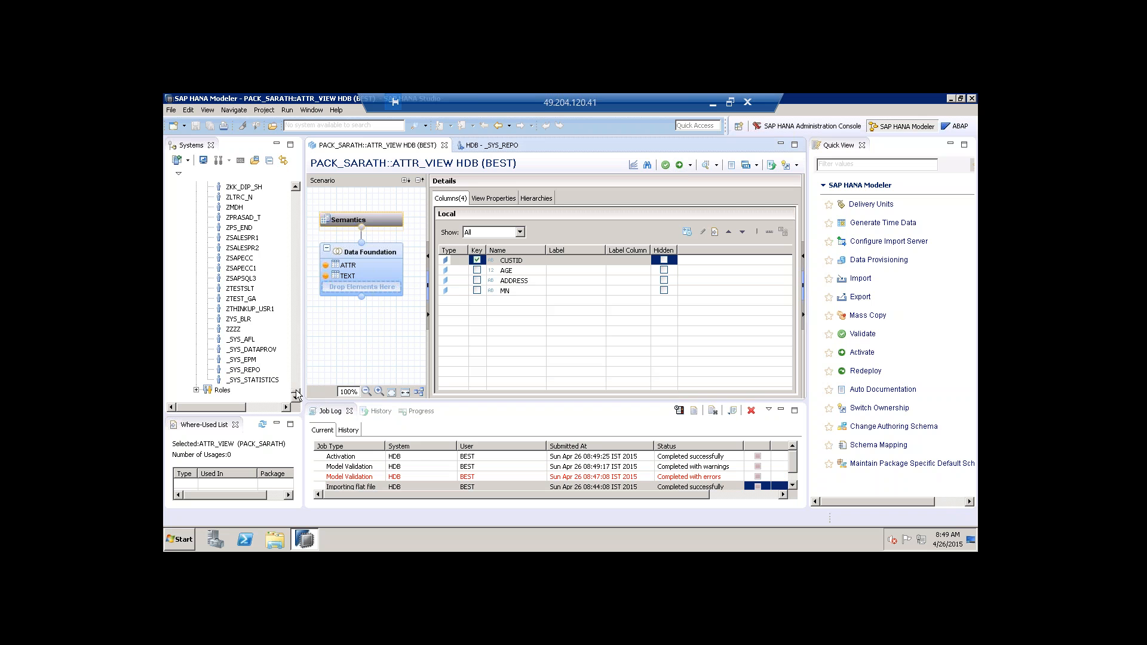
drag(297, 394, 297, 352)
Collapse the Users and Security folders and scroll the Systems tree to PACK_SARATH.
click(197, 329)
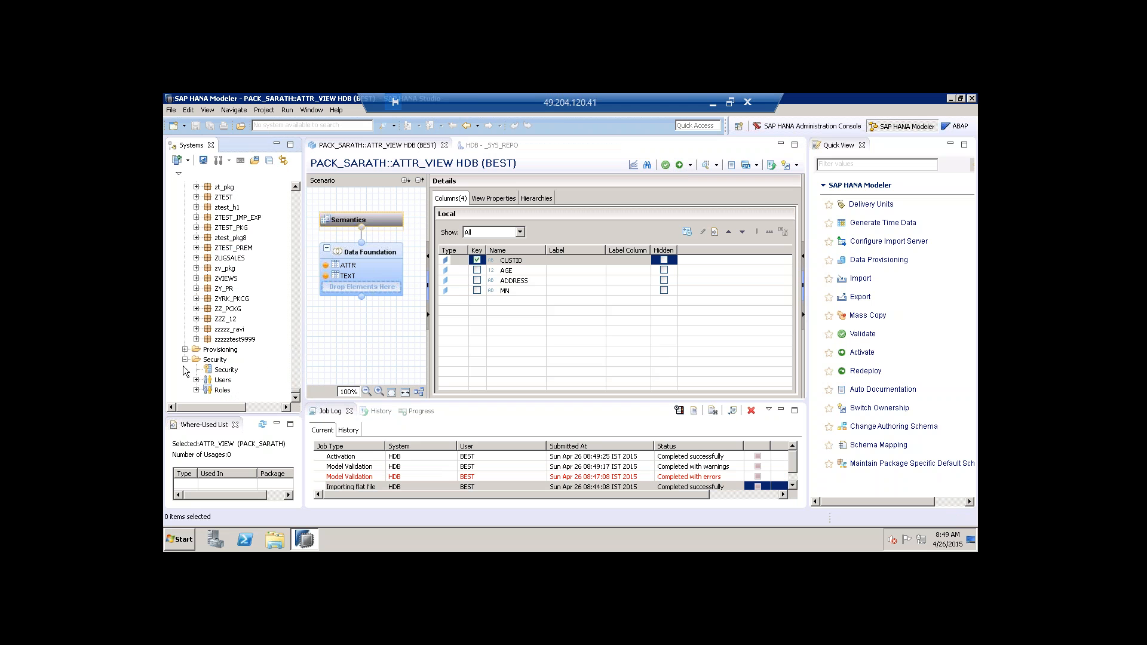
click(185, 360)
scroll(294, 394, up, 7)
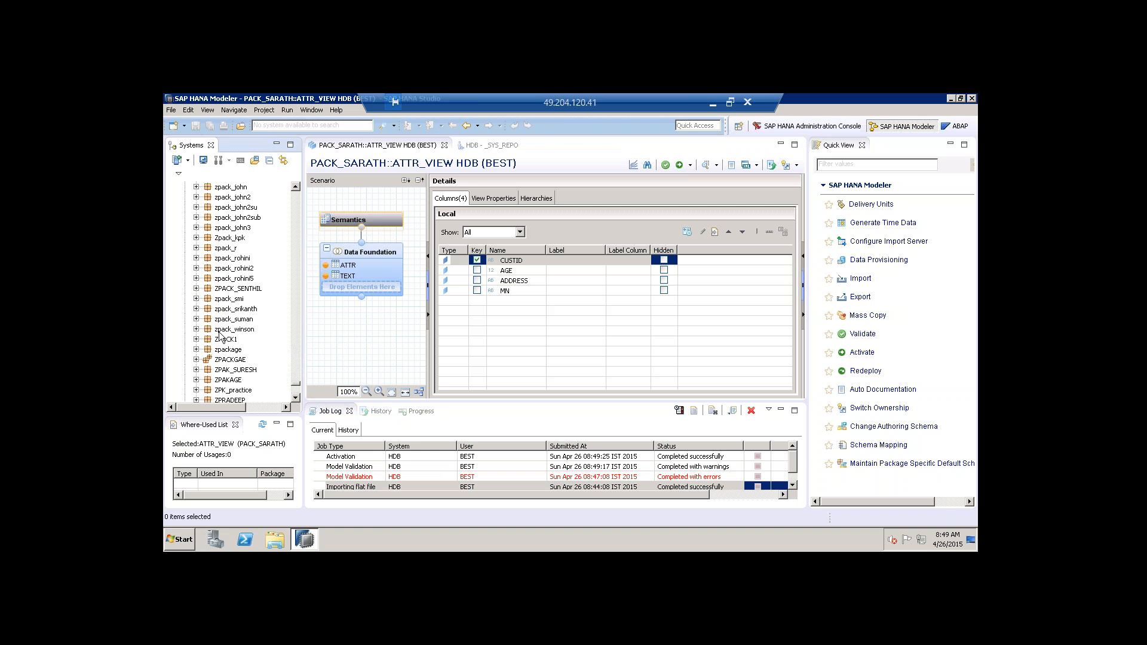
mouse_move(292, 333)
mouse_down()
mouse_move(299, 278)
mouse_move(303, 318)
mouse_up()
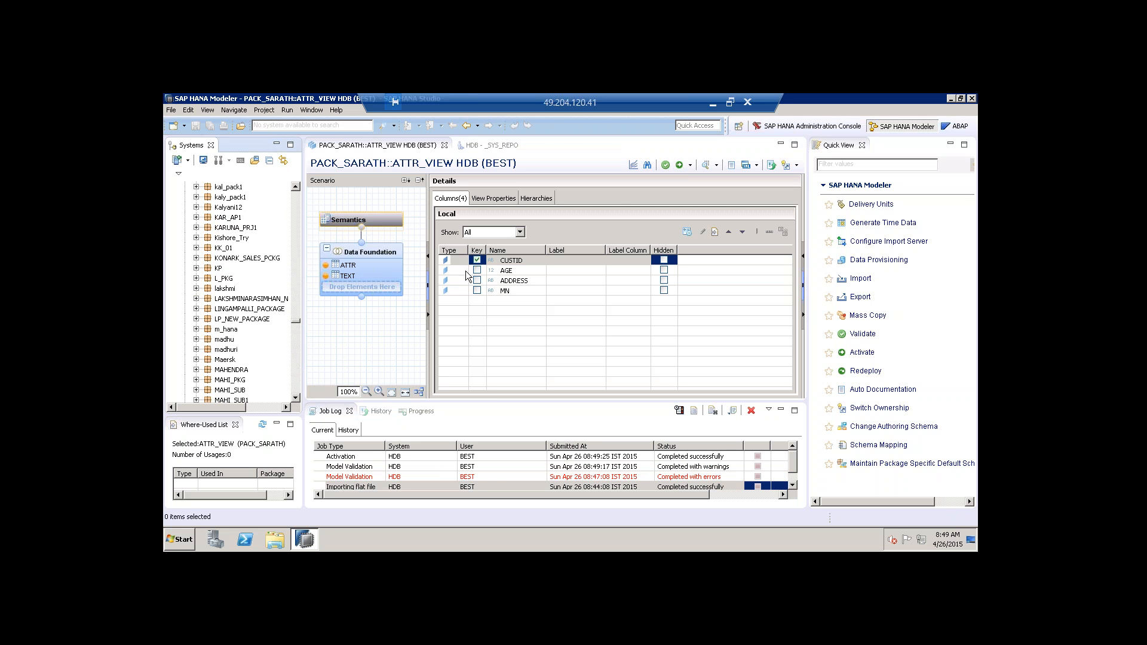
scroll(250, 309, up, 4)
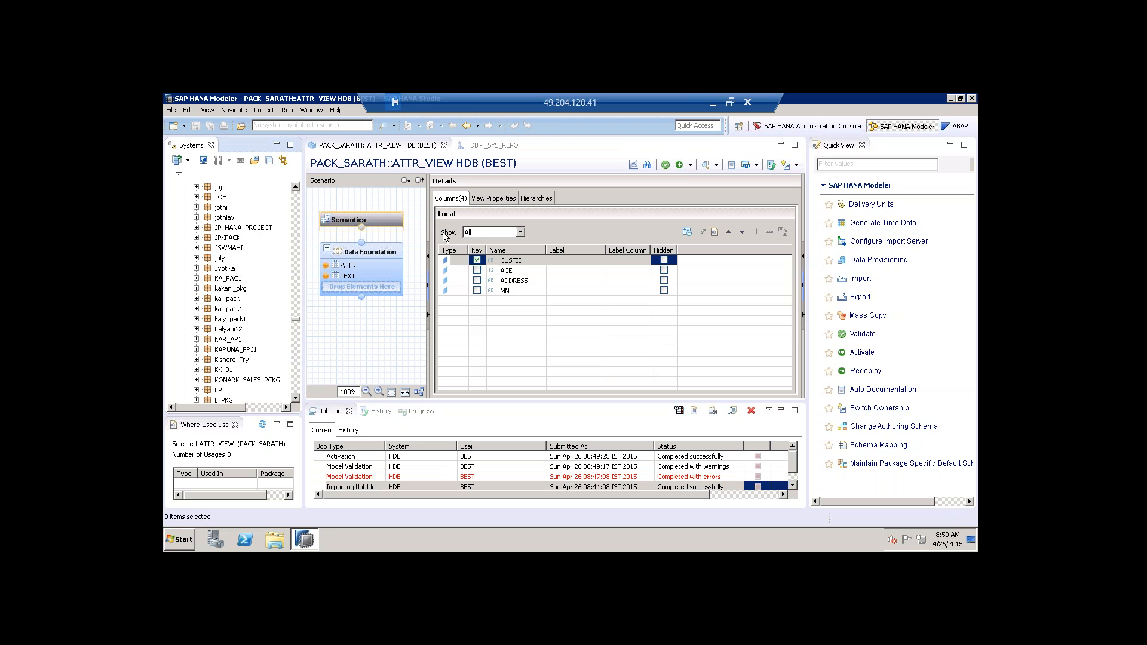
scroll(250, 309, down, 1)
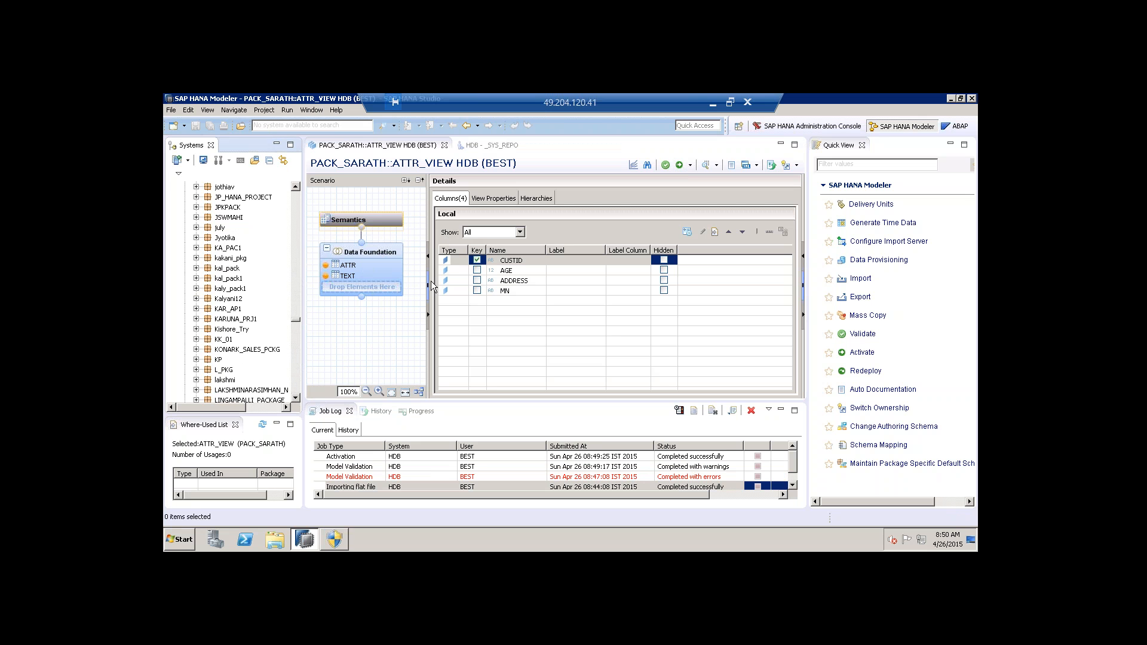
click(224, 310)
scroll(223, 311, down, 5)
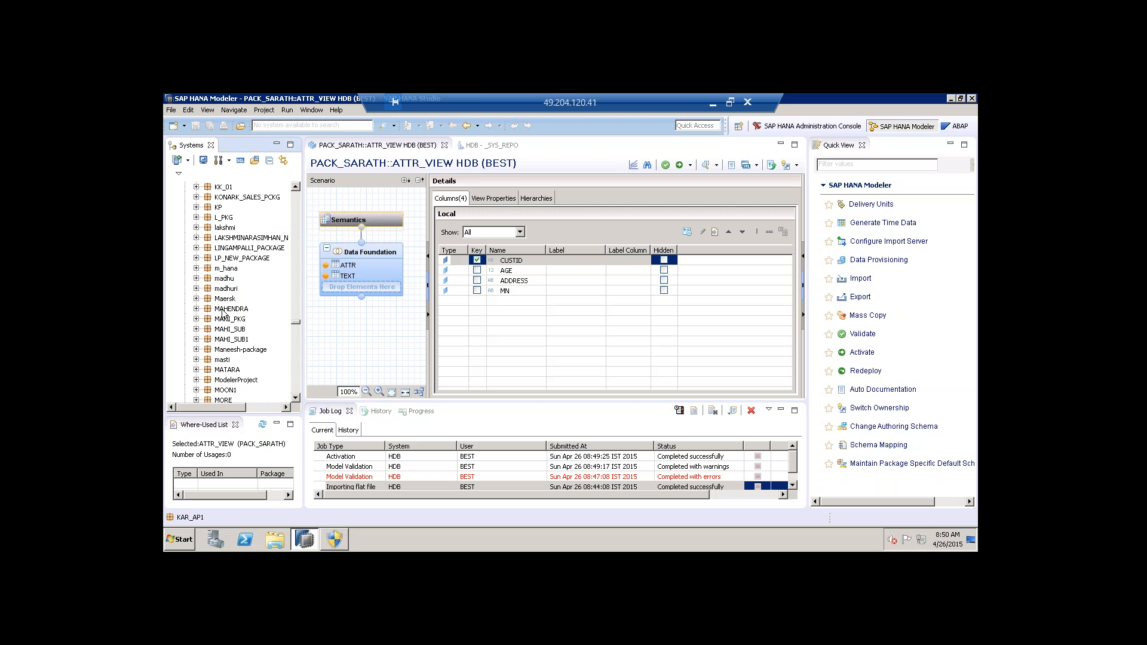
scroll(223, 310, down, 10)
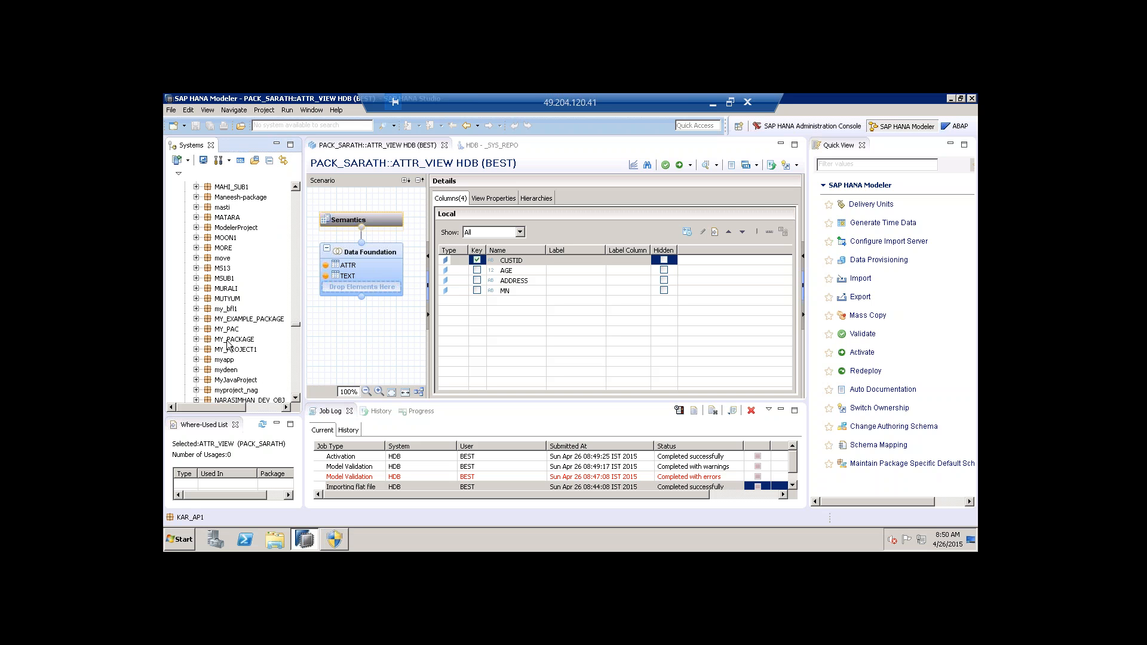
scroll(261, 340, down, 5)
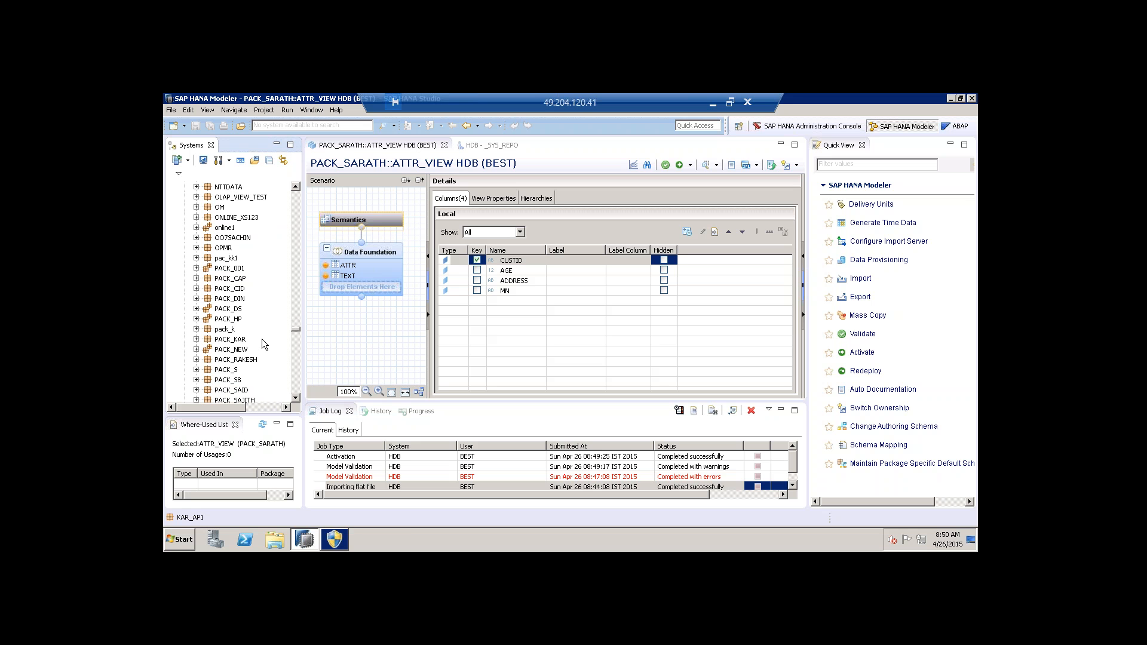
click(228, 300)
scroll(229, 307, down, 3)
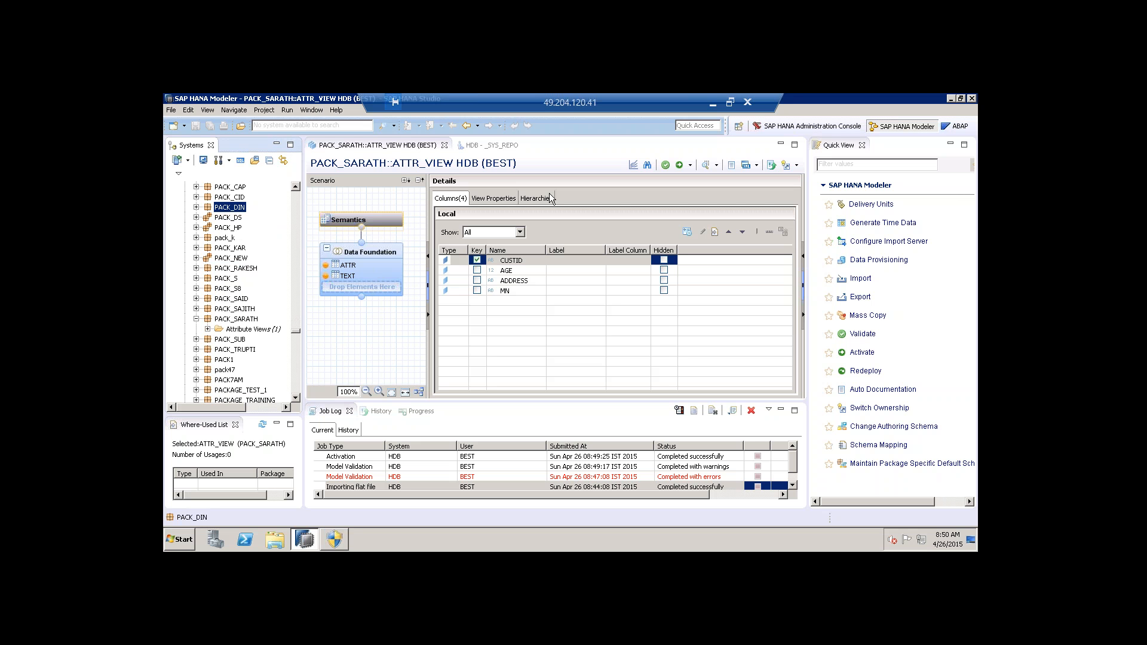
Expand PACK_SARATH's Attribute Views and bring up ATTR_VIEW's context menu.
click(244, 331)
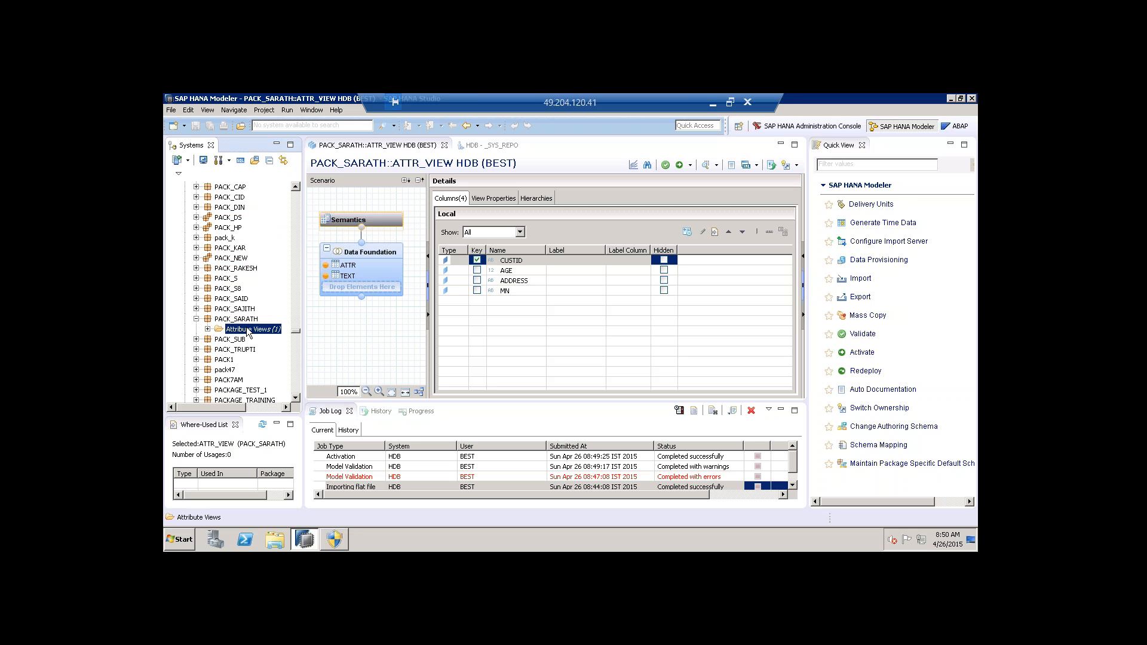
click(205, 330)
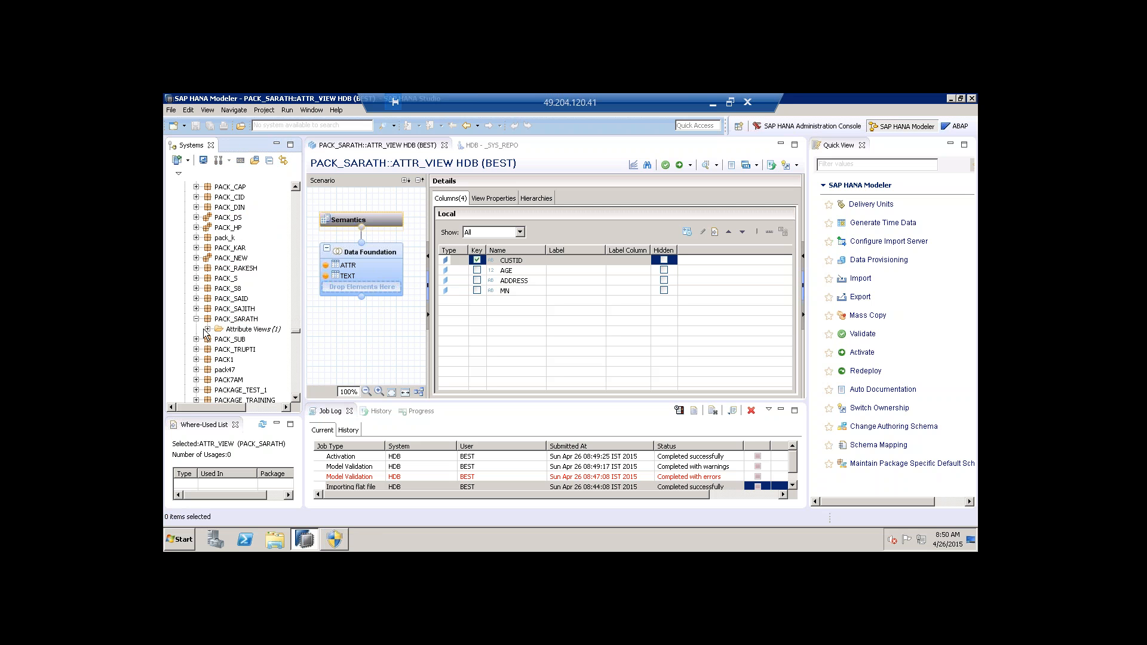
click(207, 330)
scroll(262, 332, down, 1)
scroll(263, 333, down, 1)
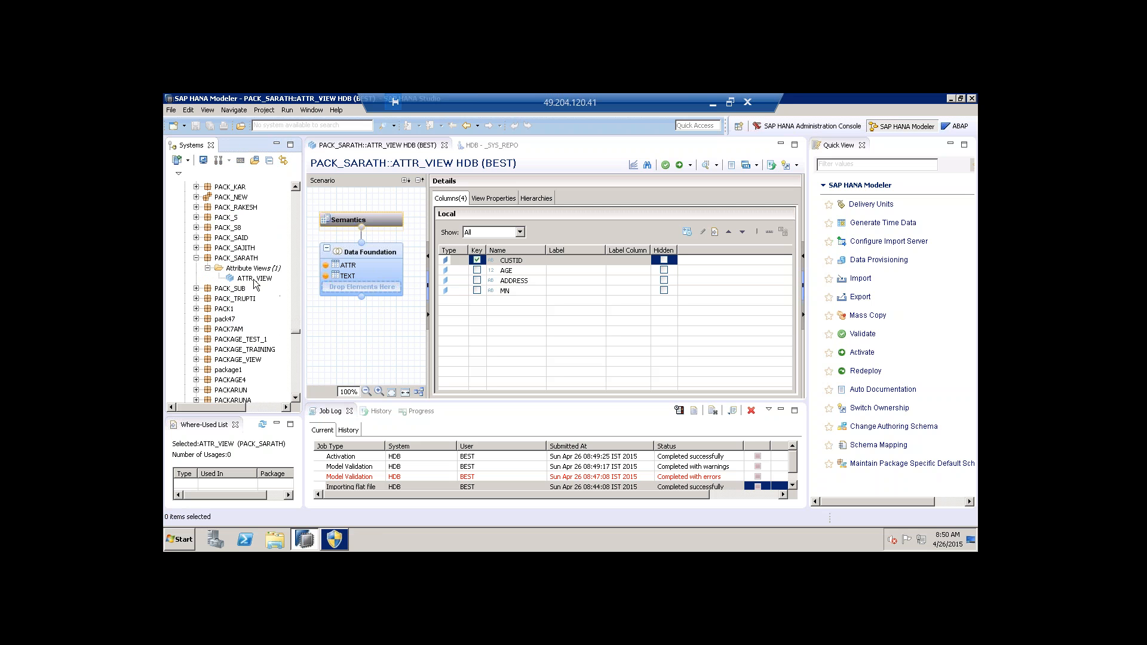
click(257, 279)
right_click(256, 279)
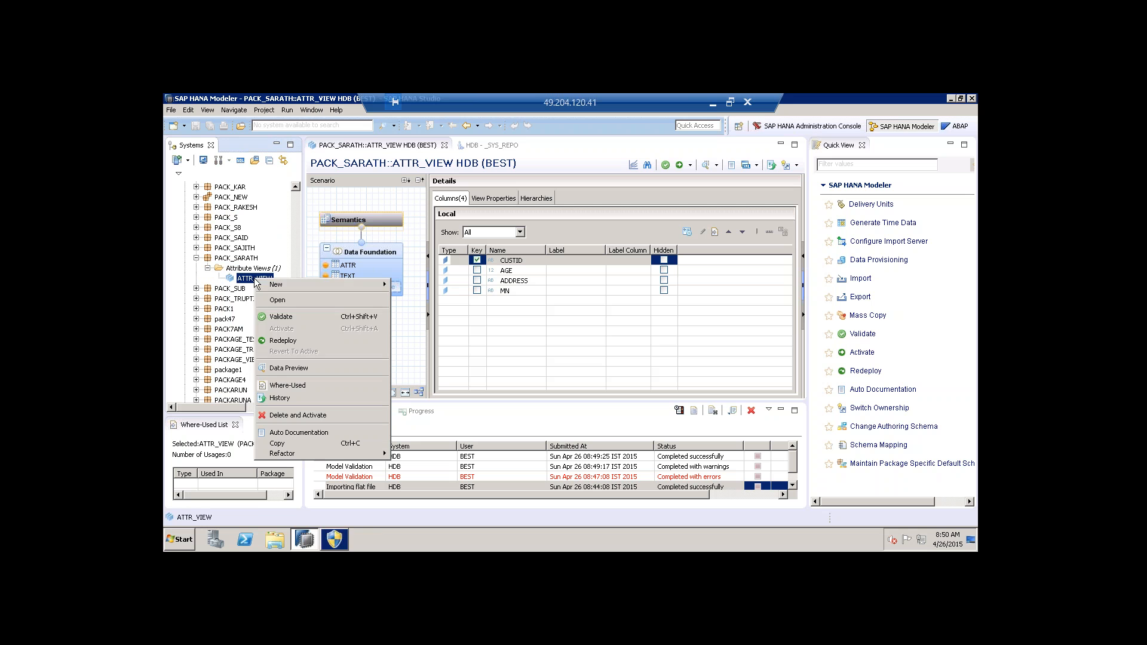
Preview ATTR_VIEW's raw data (ten rows of CUSTID, AGE, ADDRESS, MN), then return to its editor.
click(303, 369)
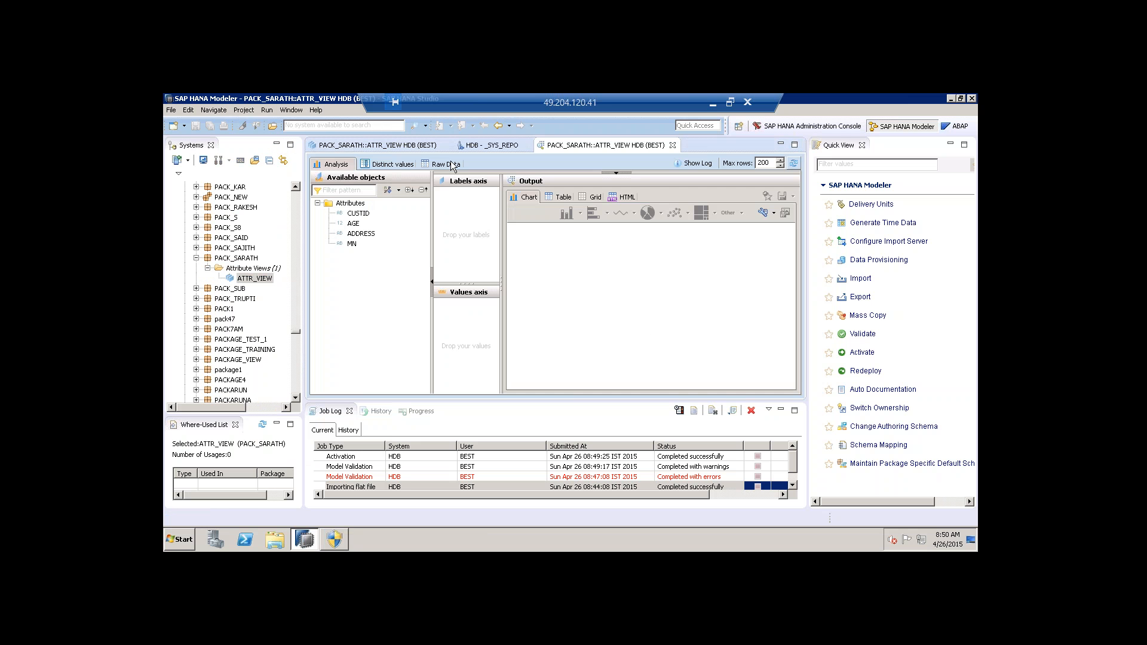
click(453, 165)
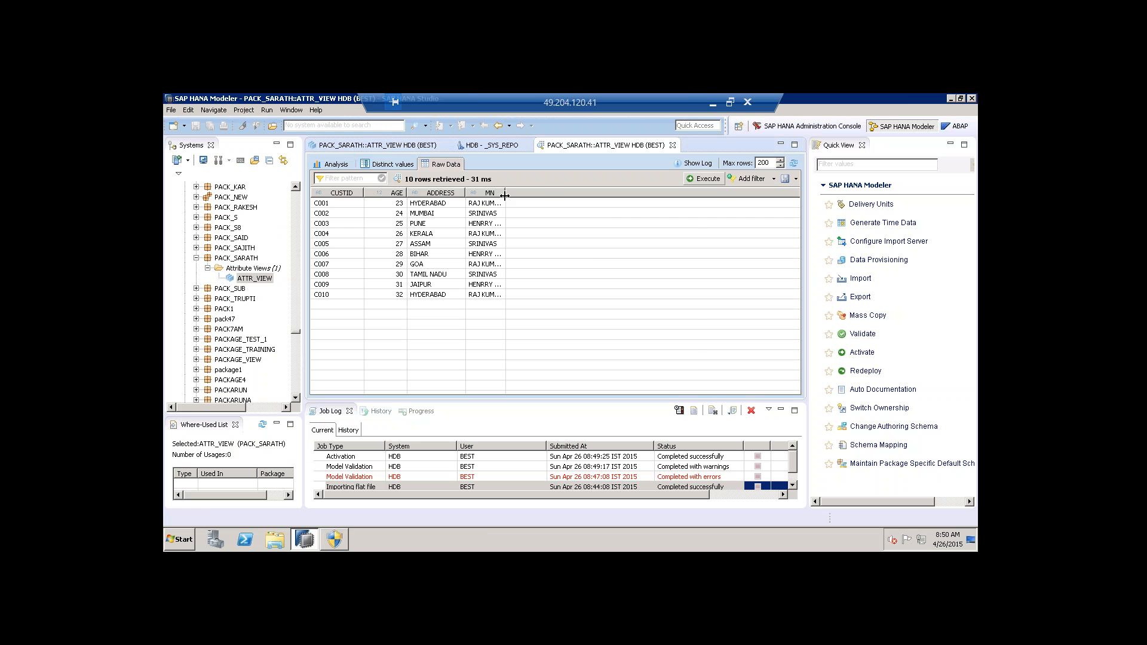
drag(505, 194, 598, 199)
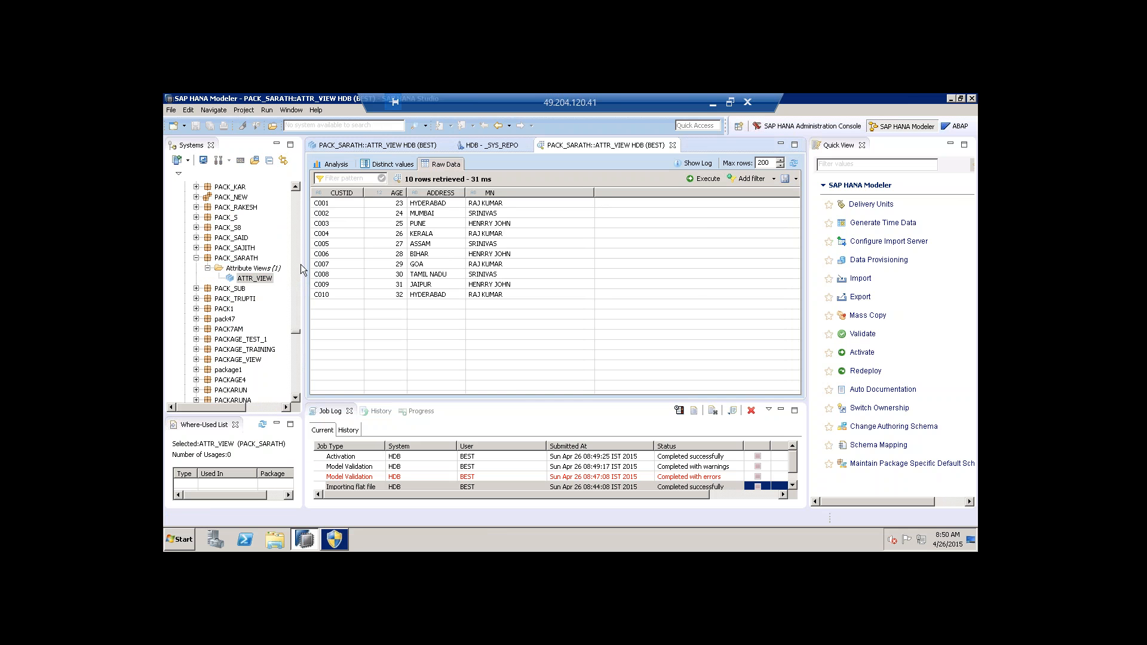
click(394, 145)
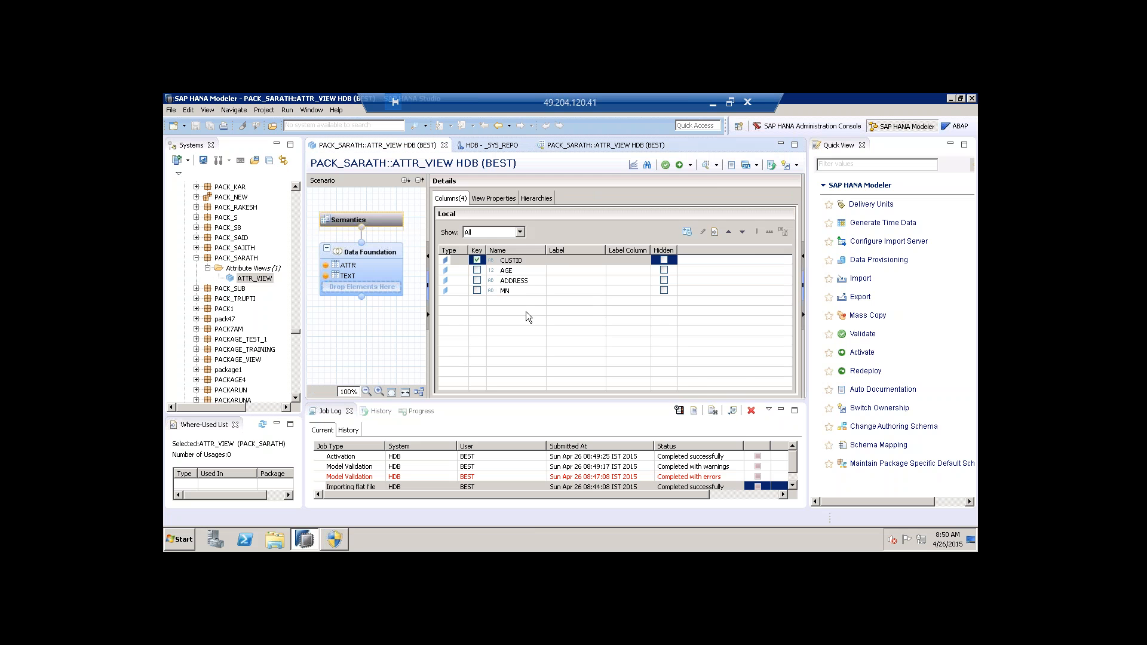
Add the TEXT table's LN column to the output, re-activate ATTR_VIEW, and close the old preview.
click(386, 266)
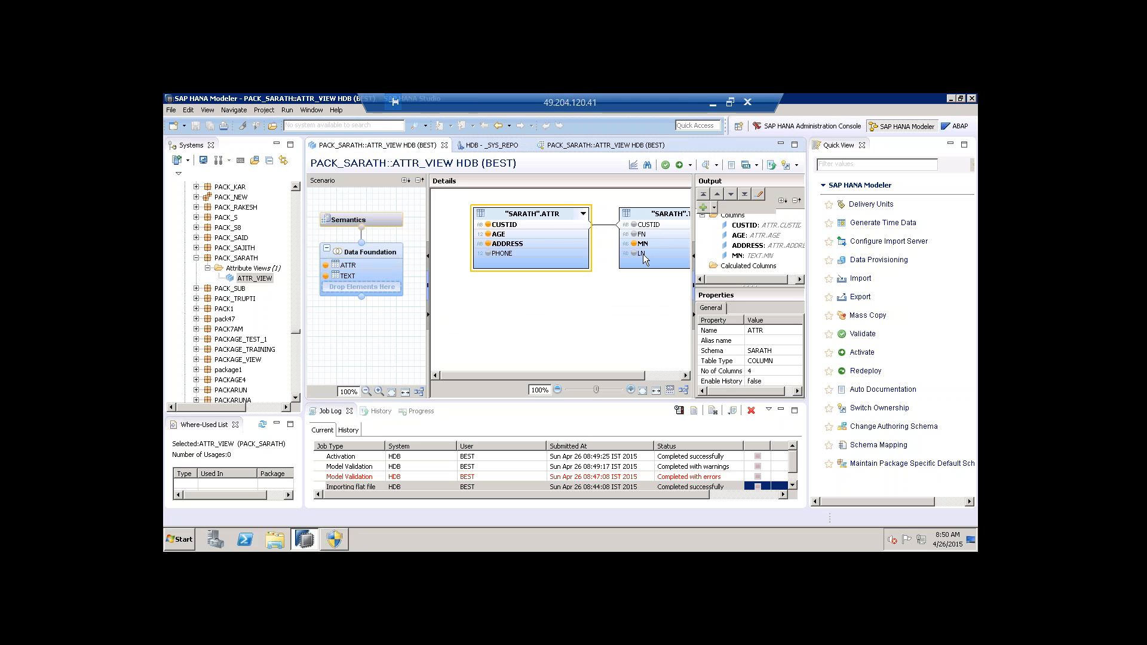
right_click(643, 254)
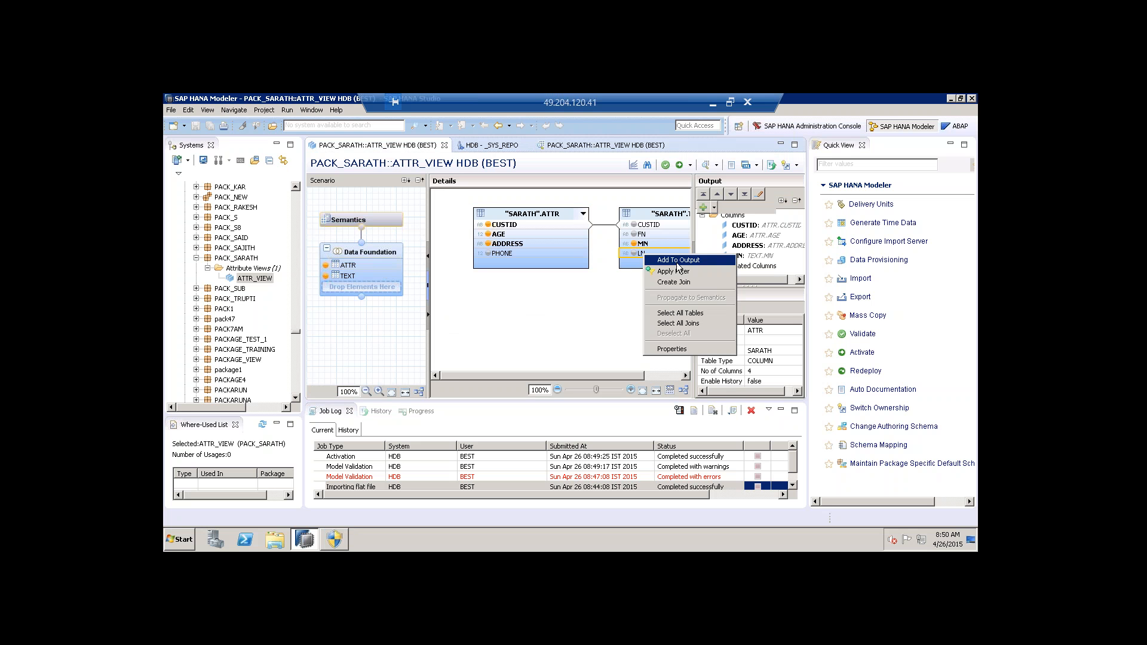
click(678, 267)
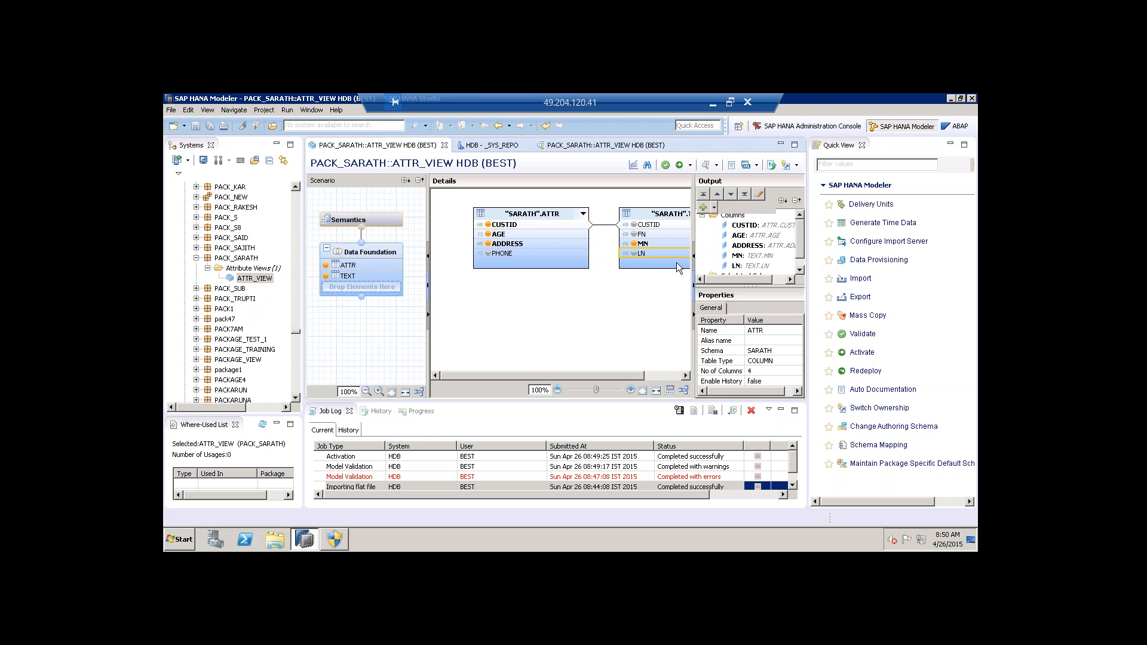
click(665, 166)
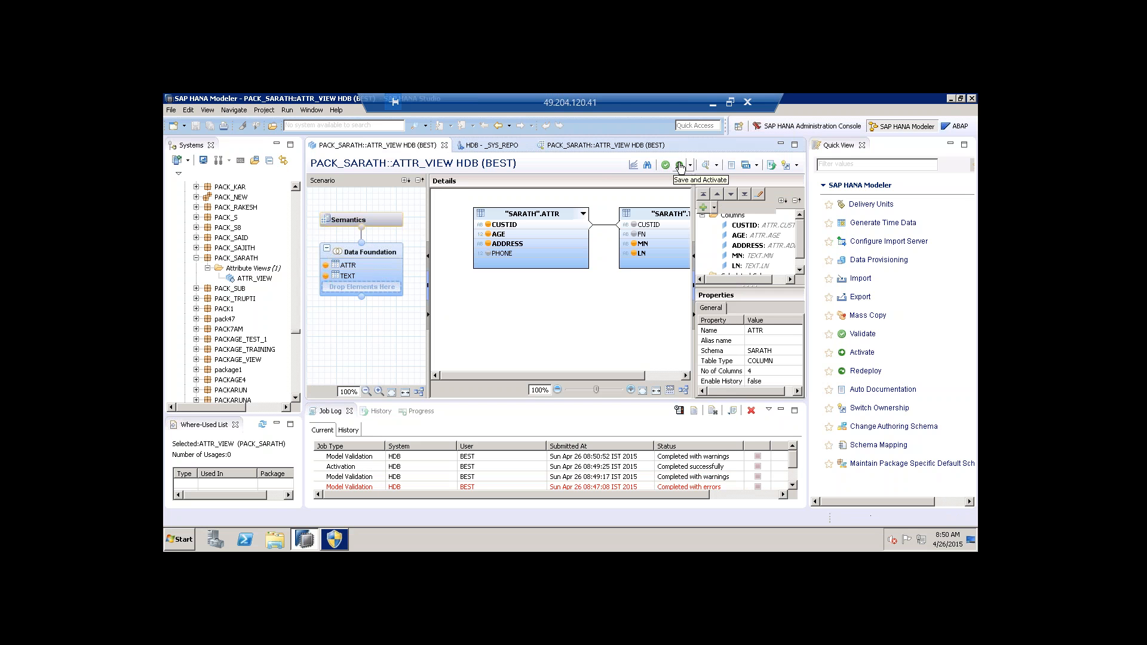
click(680, 166)
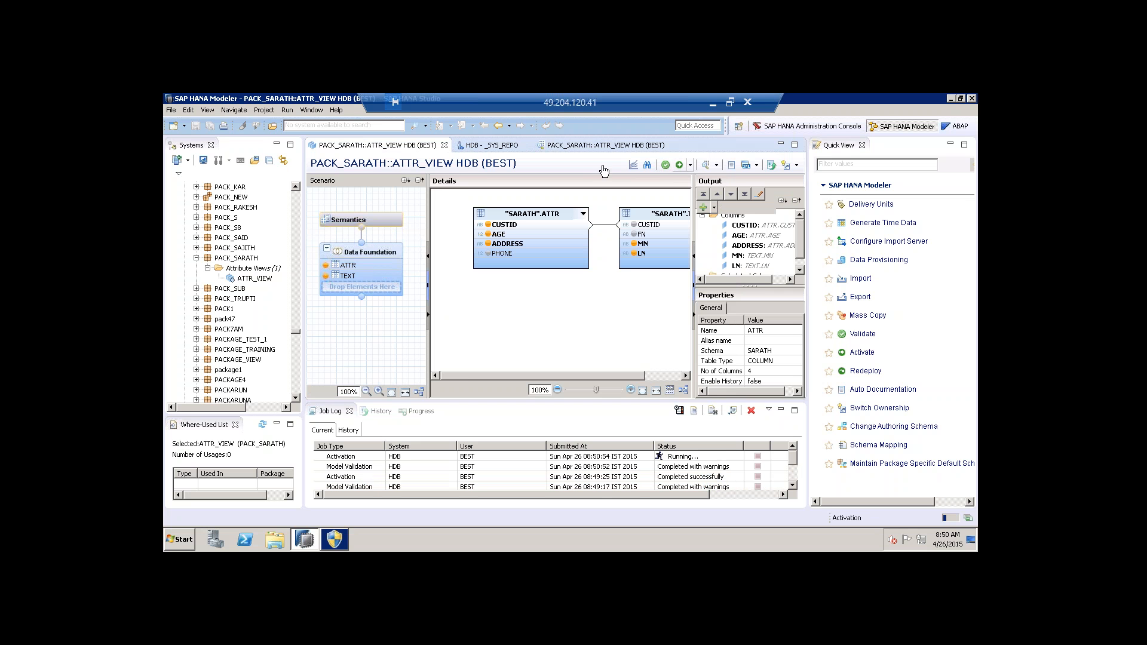
click(673, 146)
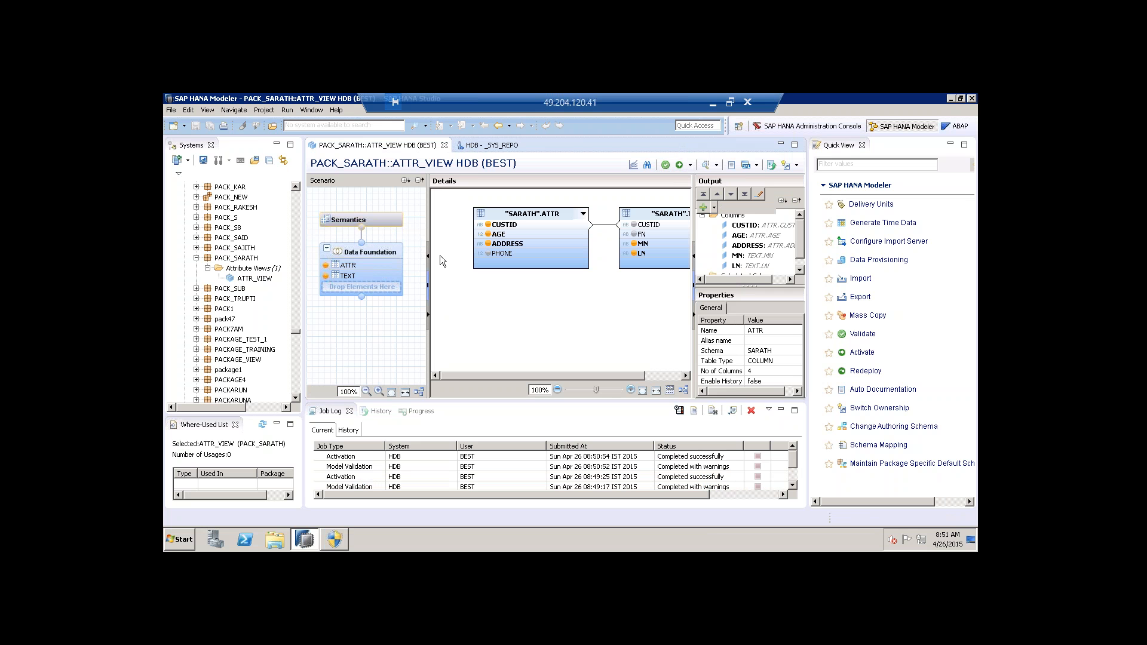
Preview ATTR_VIEW again and confirm the widened LN column shows each customer's full name.
right_click(256, 280)
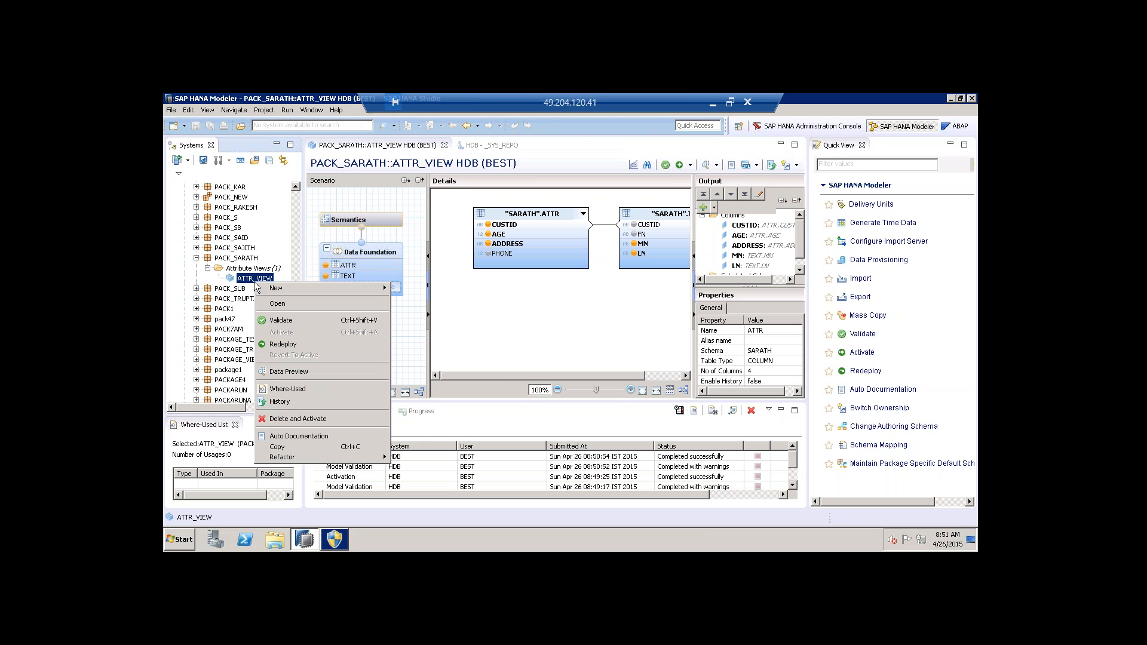
click(289, 371)
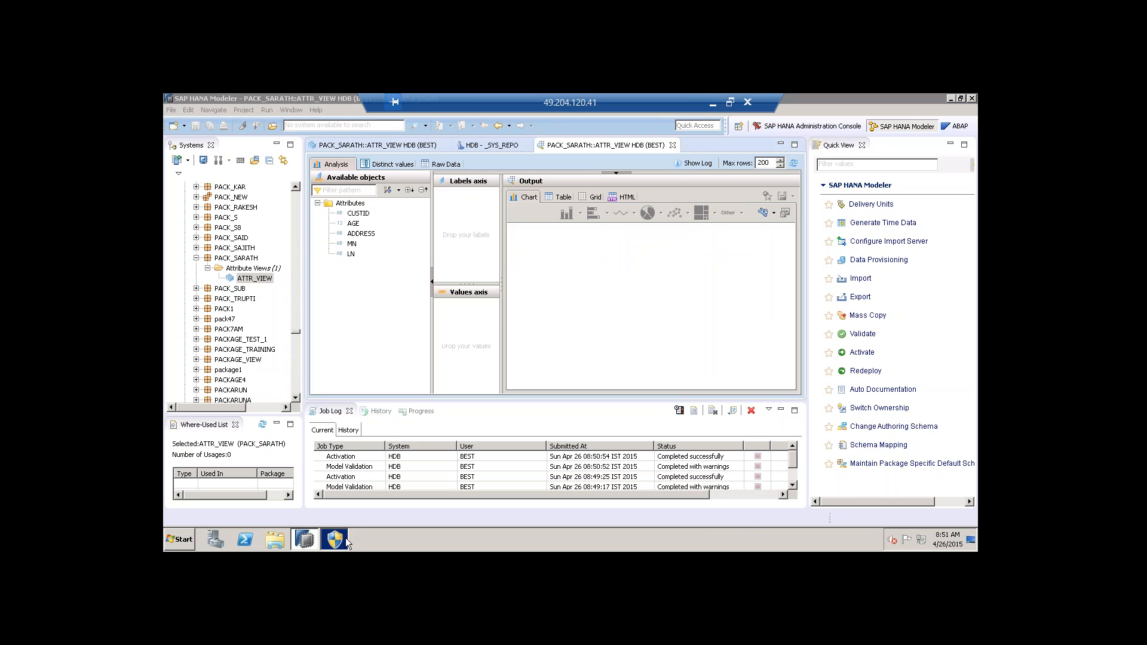
click(345, 538)
click(669, 410)
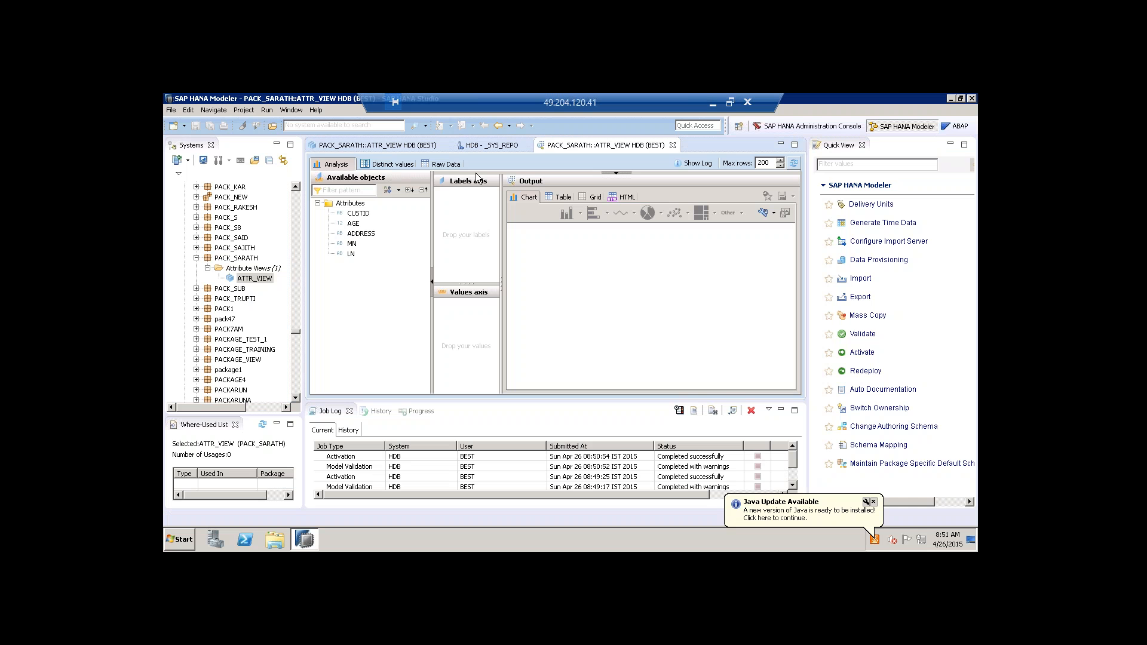
click(445, 164)
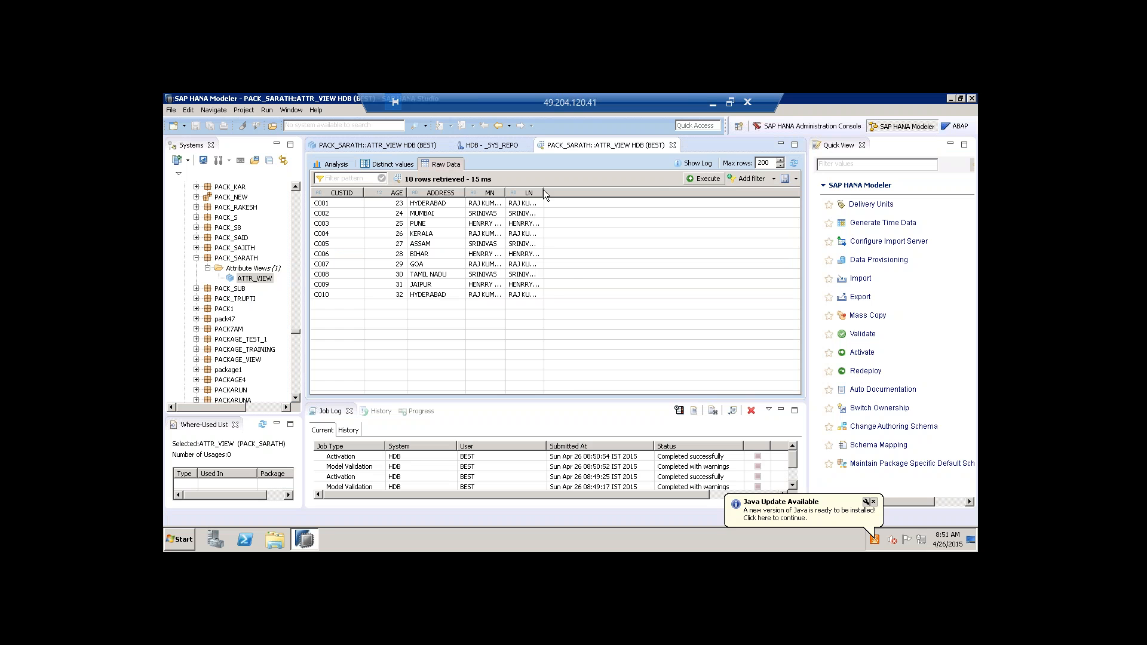
drag(543, 192, 642, 192)
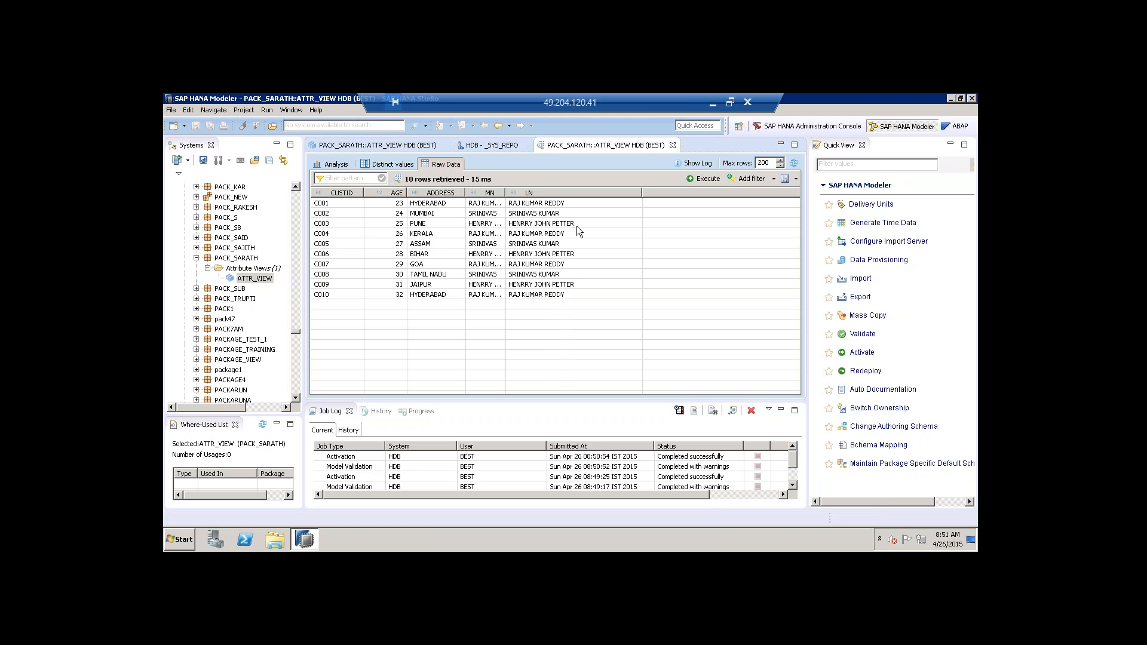
click(343, 202)
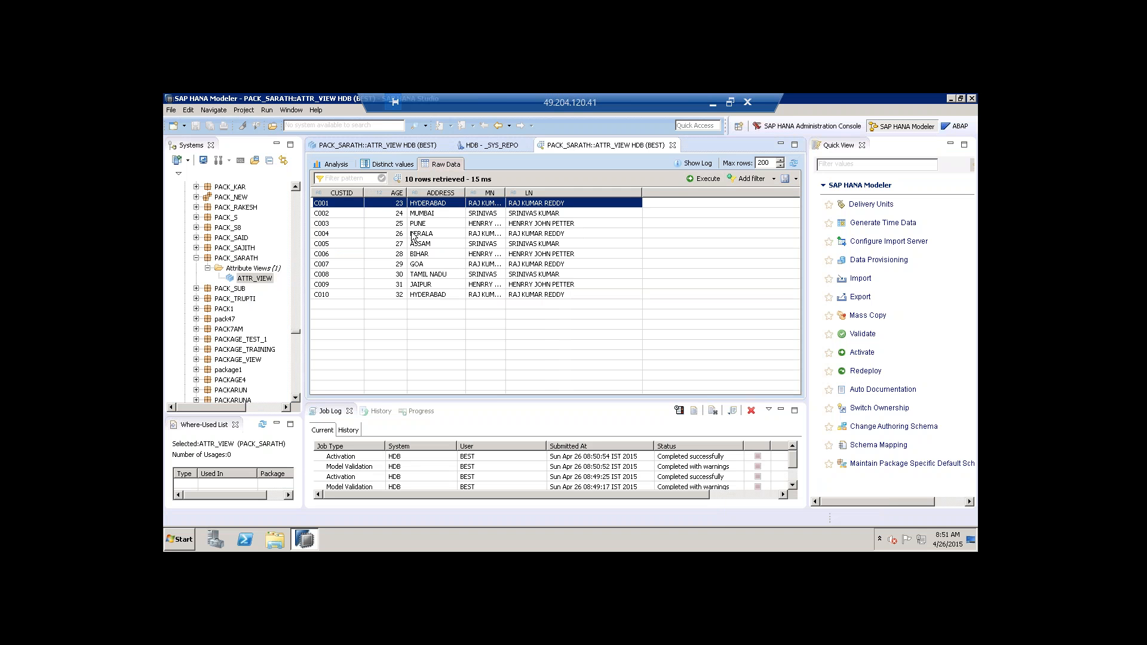
click(345, 166)
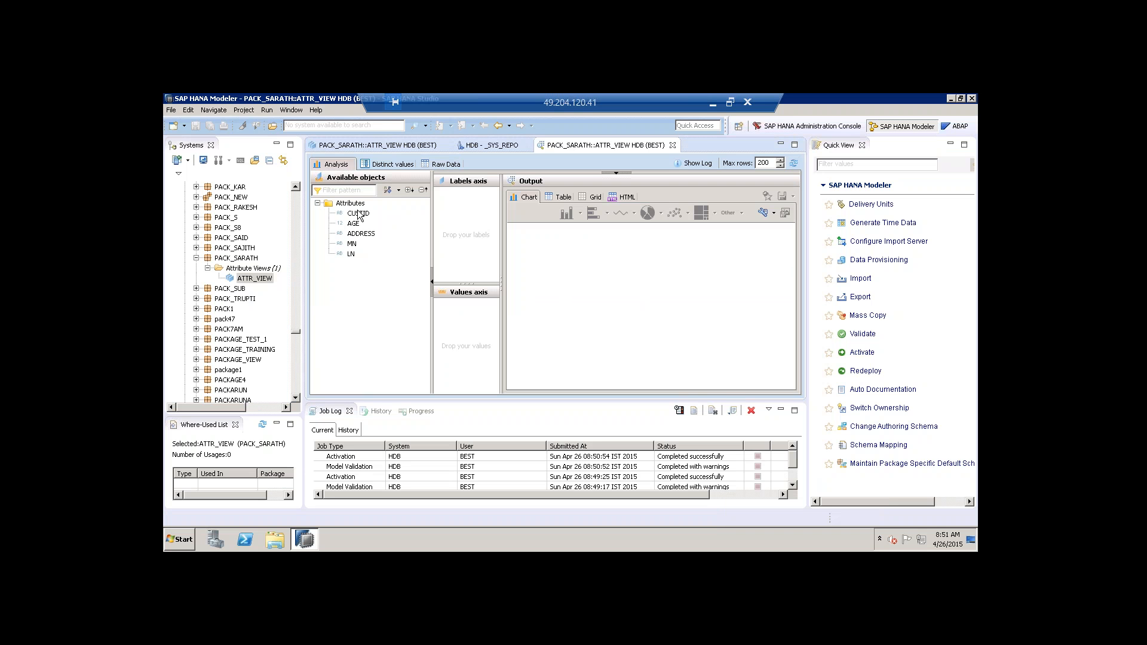
Chart the count of AGE by CUSTID in the Analysis tab, then clear the chart.
drag(359, 215, 463, 200)
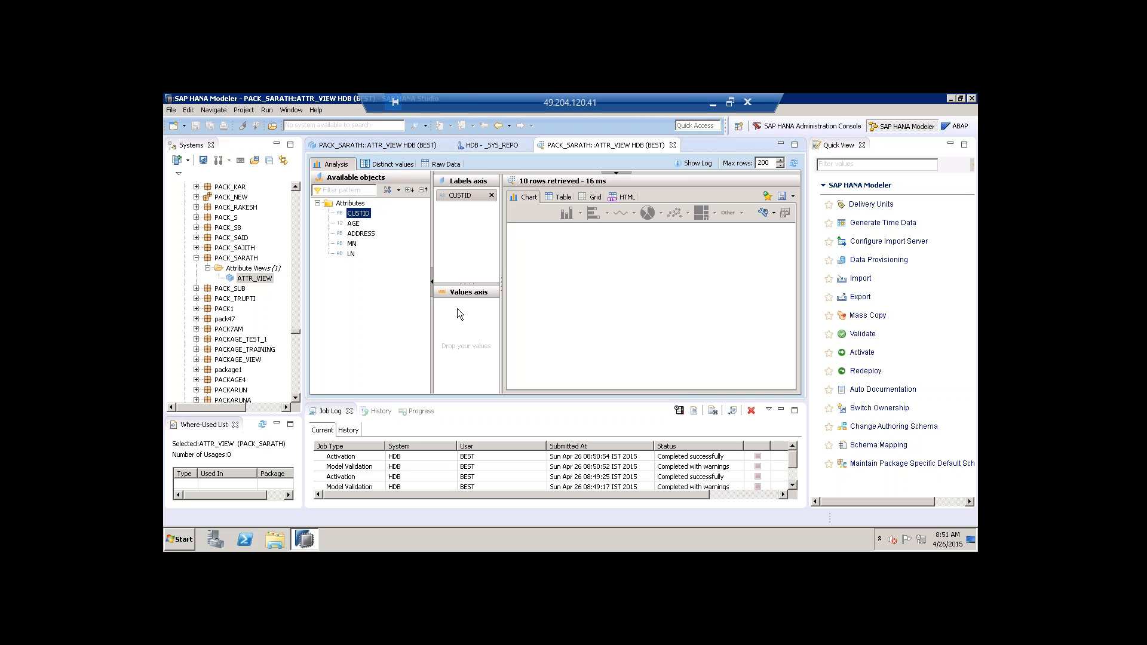
drag(353, 224, 467, 326)
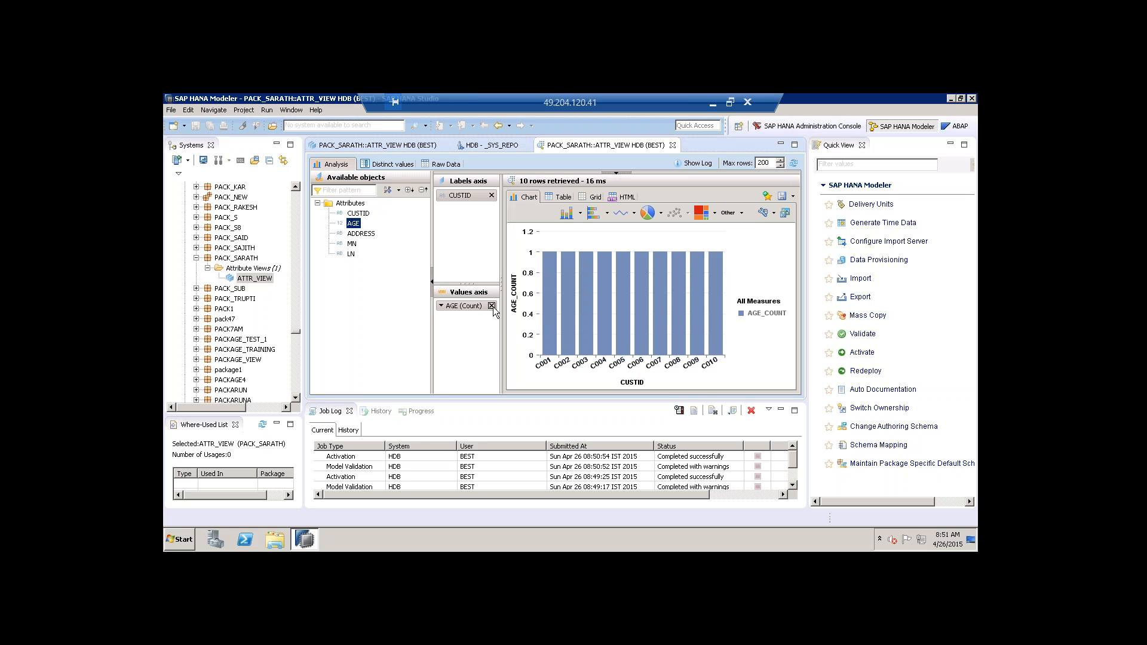
click(492, 306)
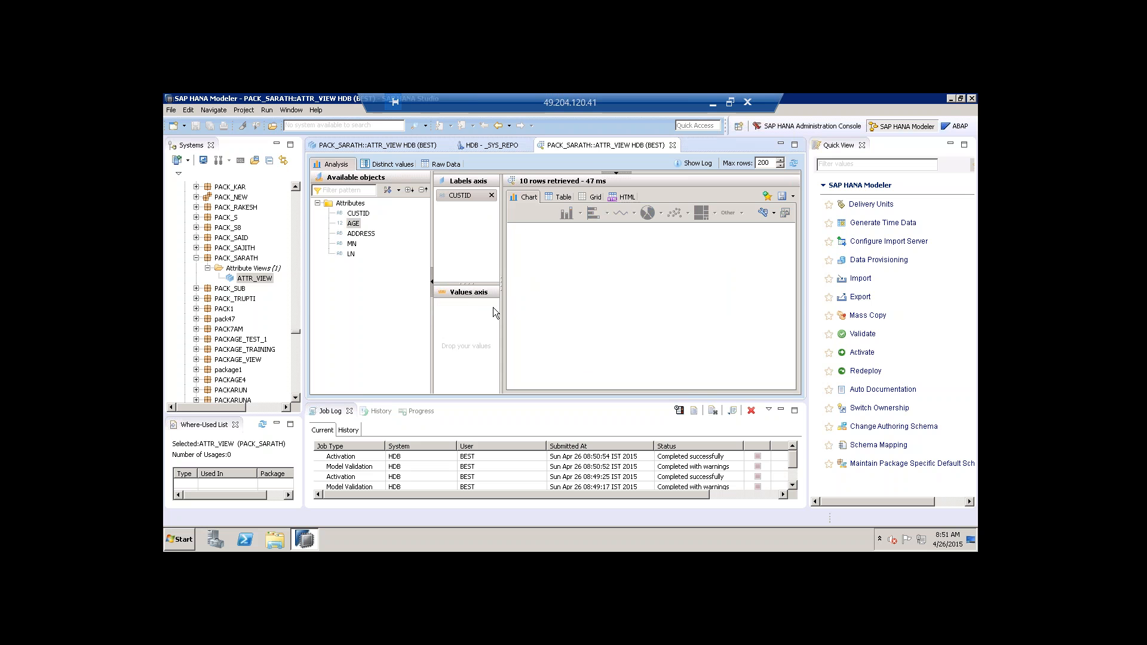
click(492, 196)
Show MN's distinct values (counts 4, 3, 3), then close the data preview.
click(404, 165)
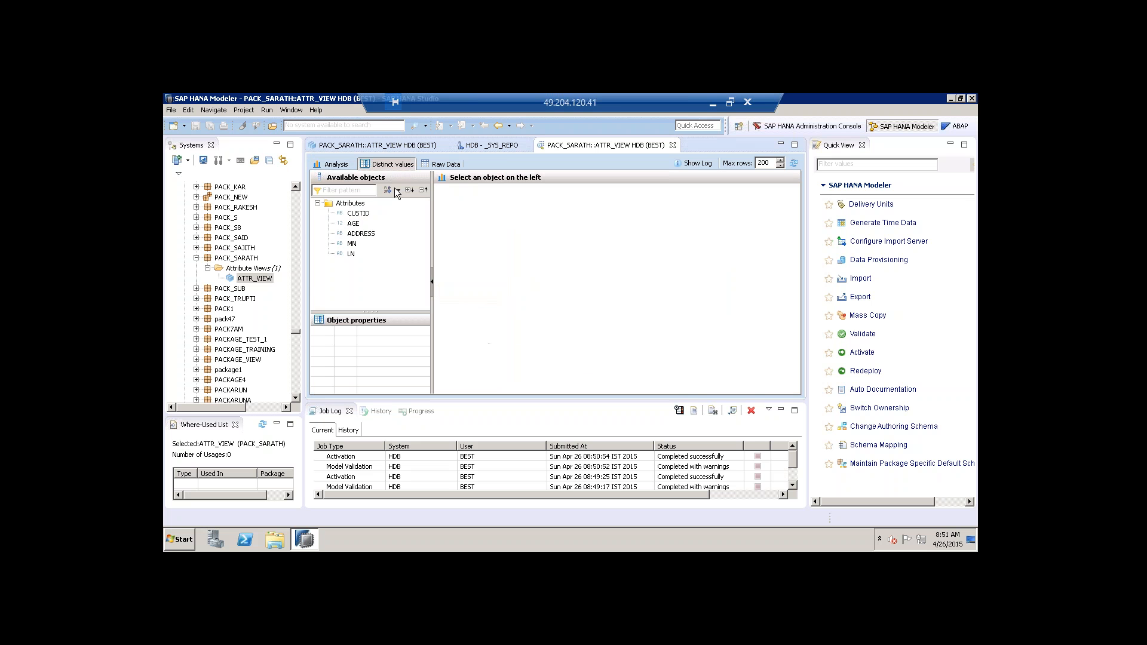
click(351, 243)
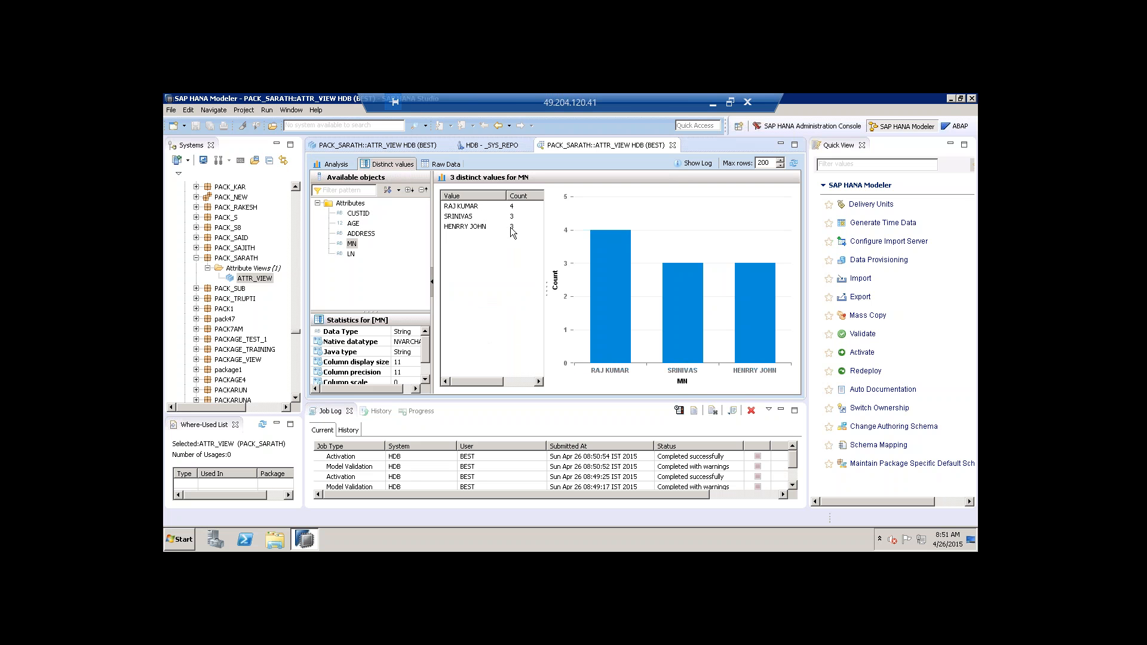
click(672, 145)
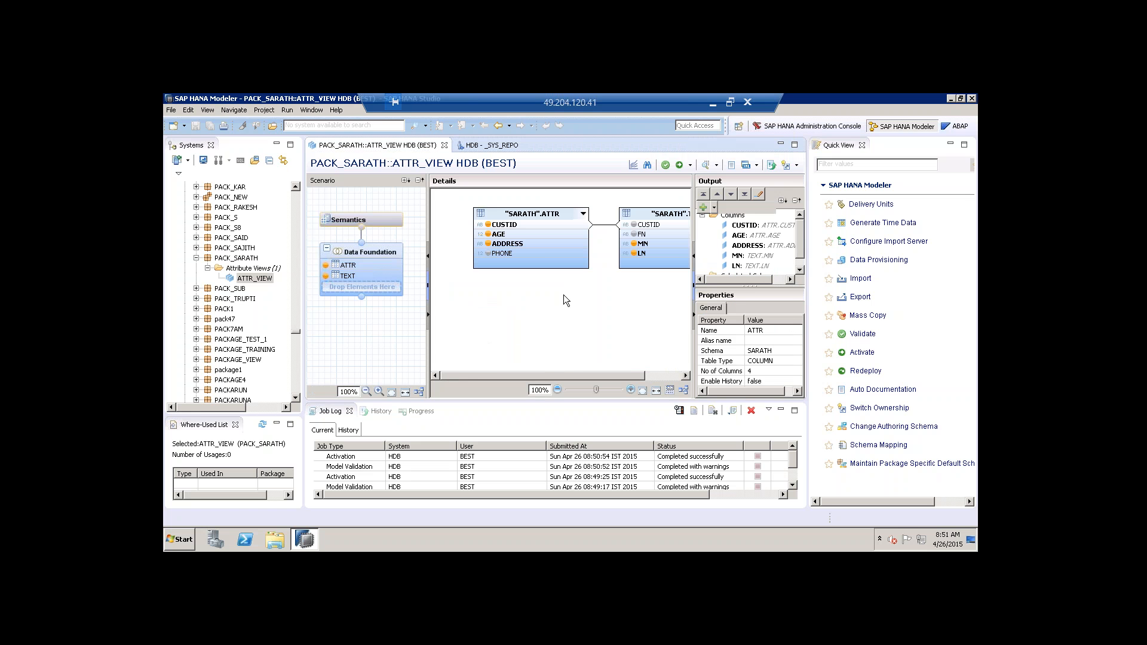
Enlarge the data foundation's output and properties panels to reveal Calculated Columns.
click(589, 318)
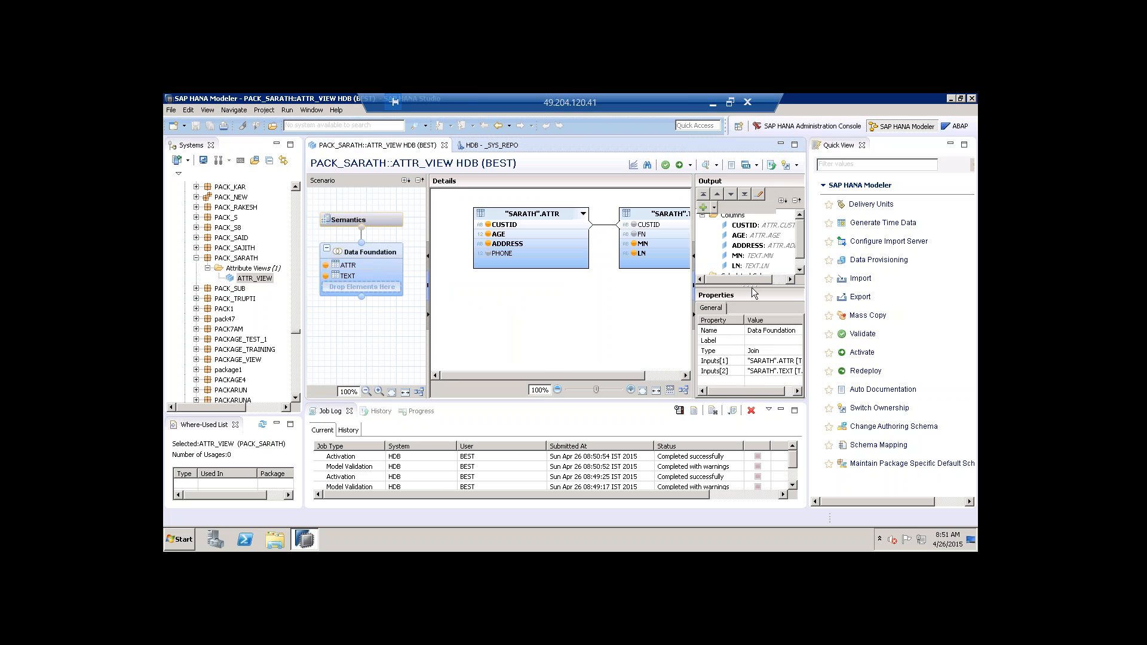
drag(755, 286, 755, 308)
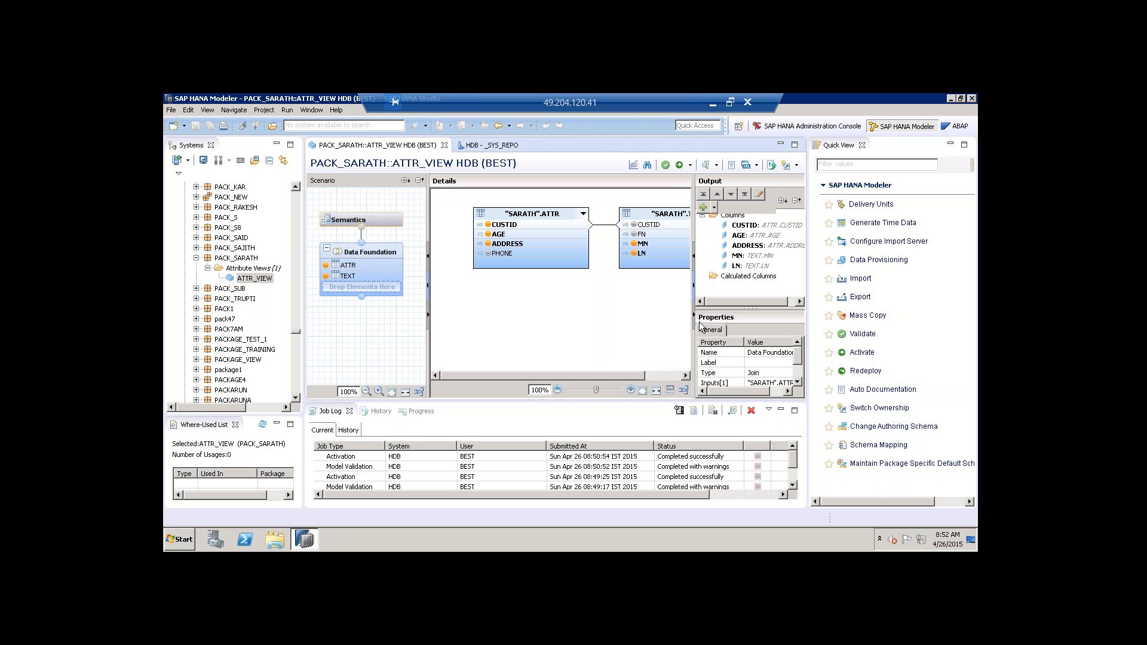
drag(693, 348, 653, 348)
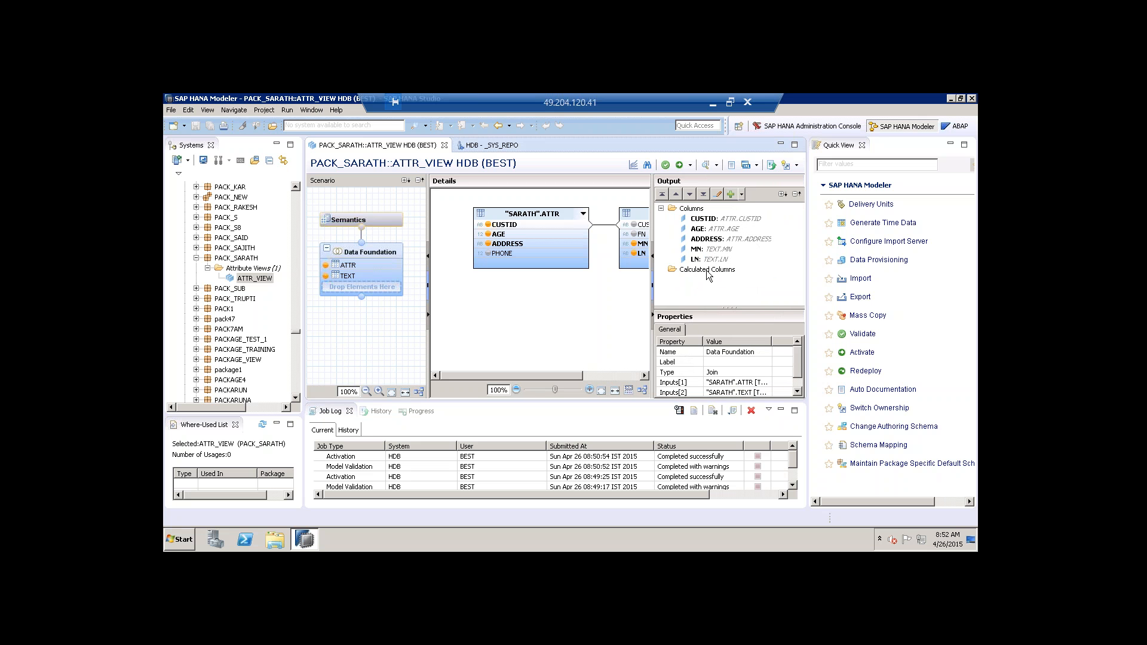
Check the FN, LN, ADDRESS and PHONE column types, then bring up Calculated Columns' options.
click(642, 235)
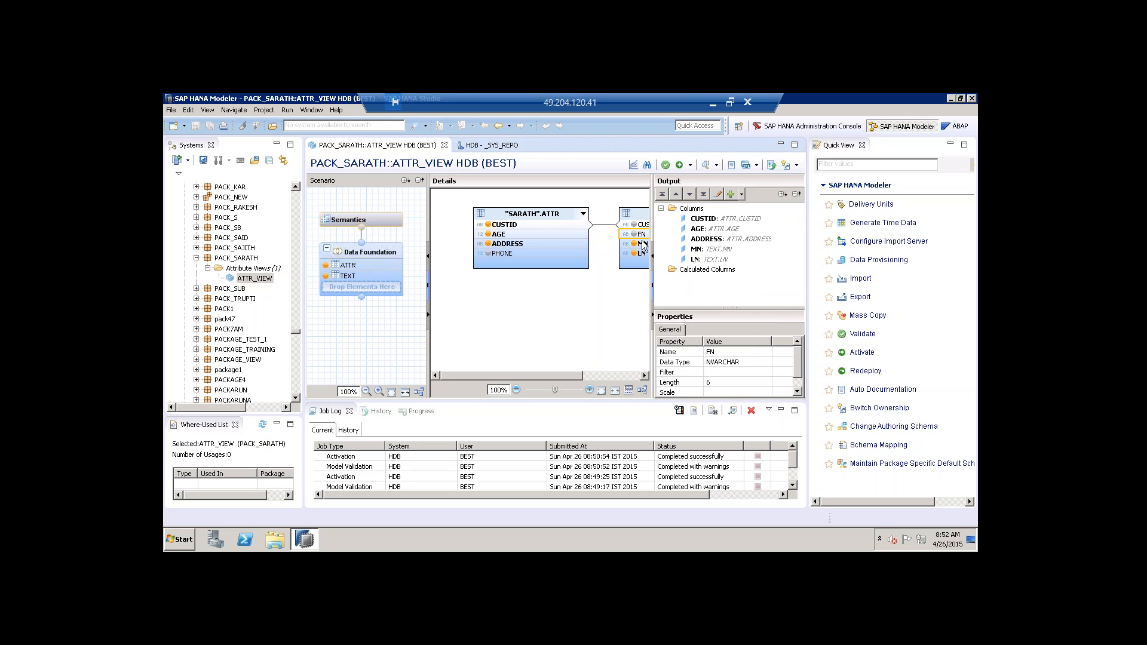
click(645, 254)
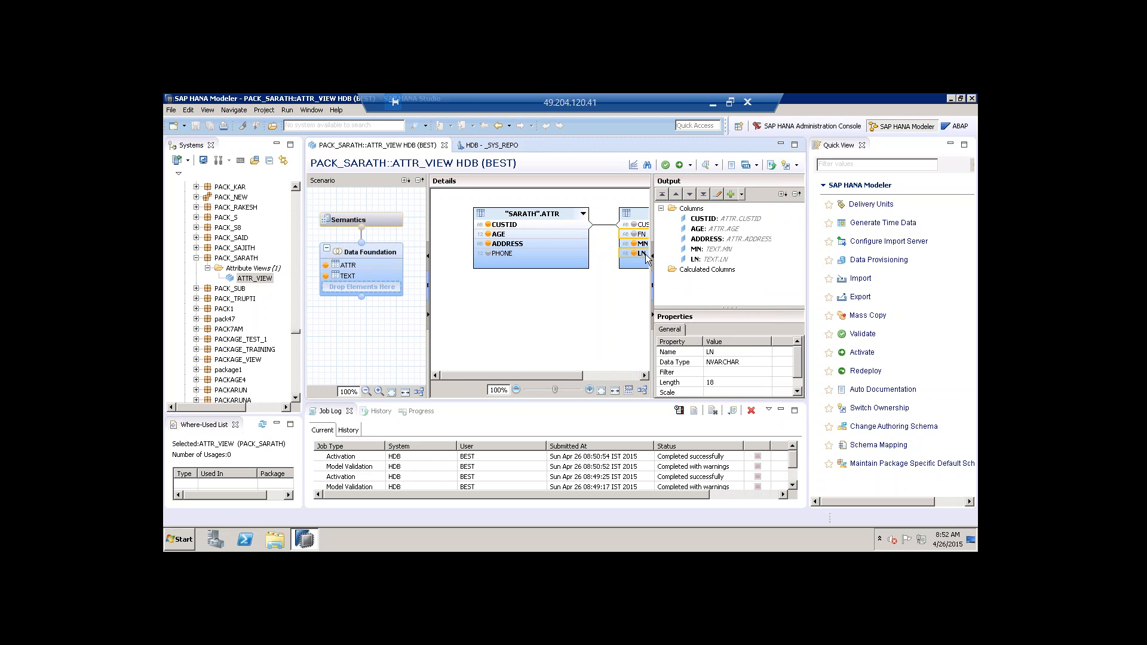
click(512, 245)
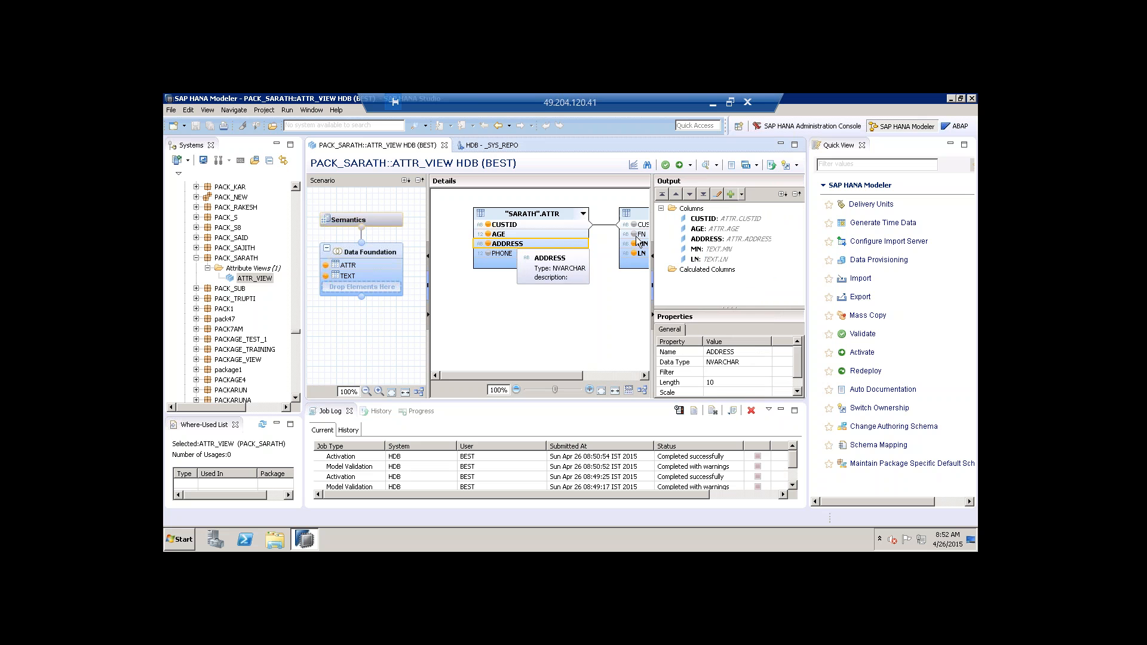
click(507, 254)
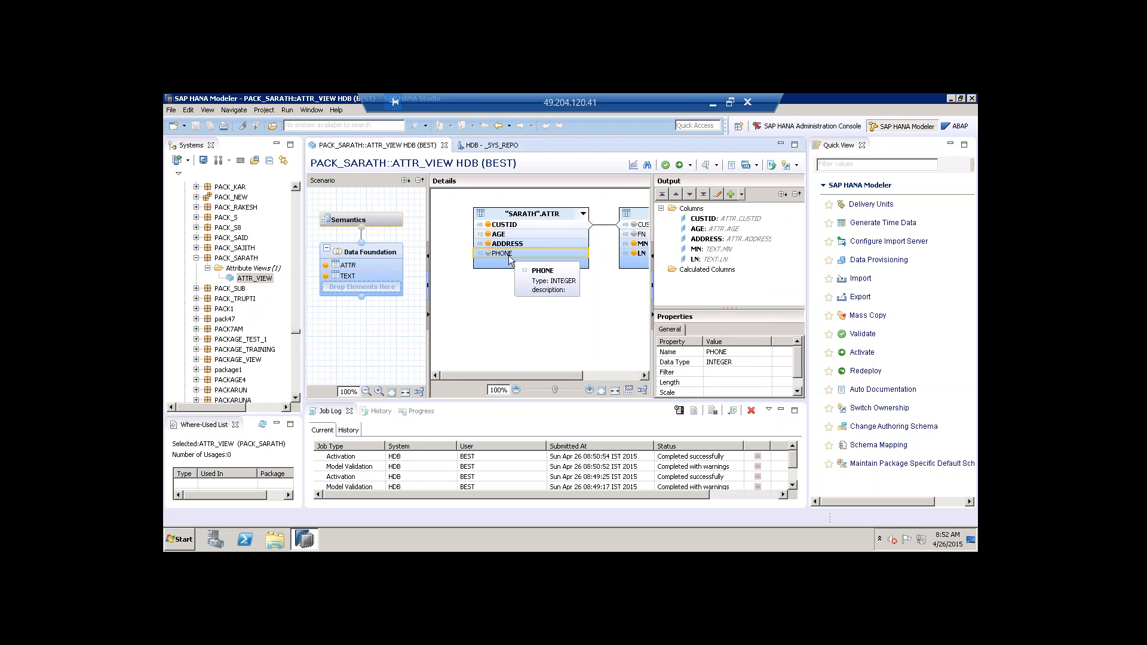
right_click(711, 270)
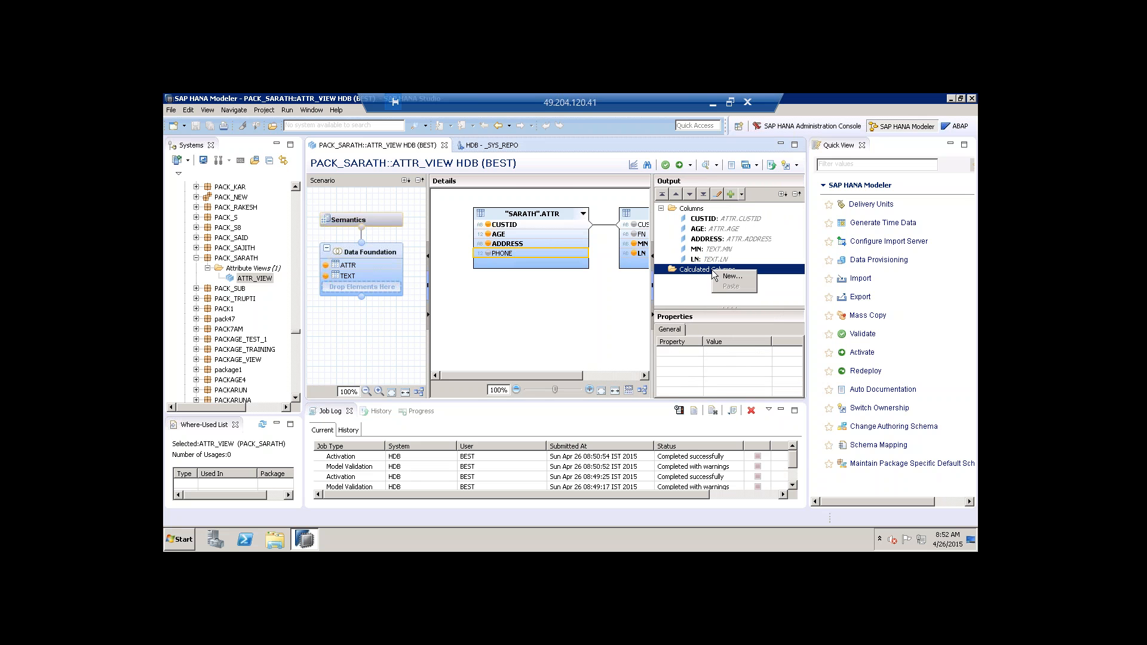
Start a new calculated column named ADD with label ADD and length 20.
click(729, 276)
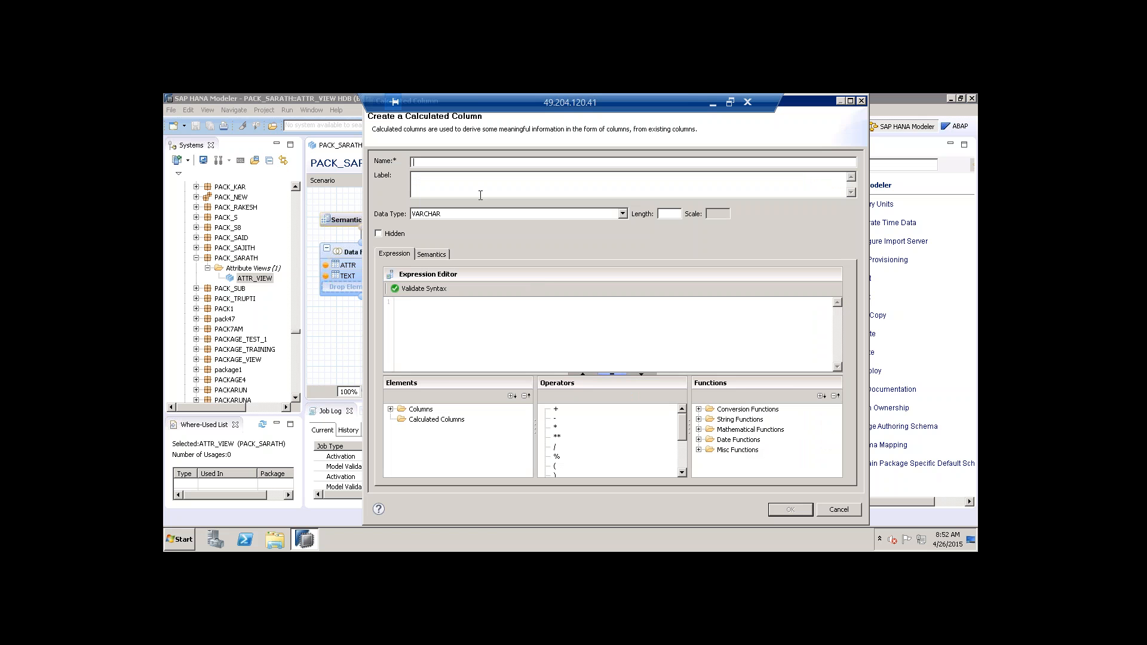
text(ADD)
double_click(553, 192)
click(669, 214)
text(20)
Build the ADD expression "ADDRESS" + "LN", glance at strlen(), and create the column.
click(389, 410)
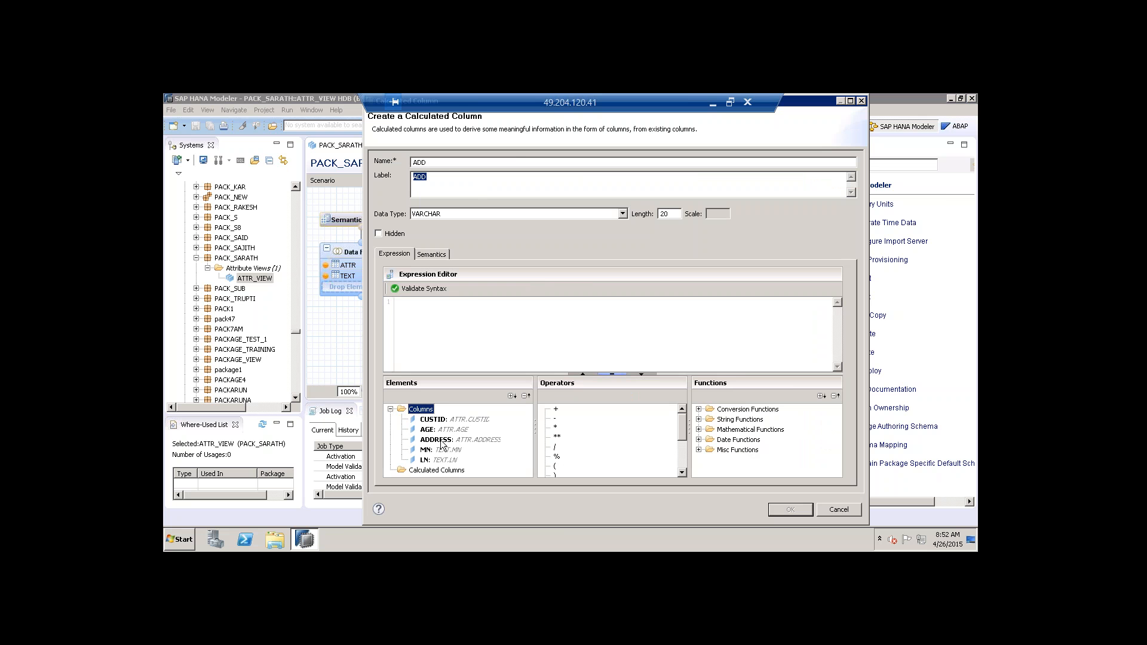
double_click(441, 444)
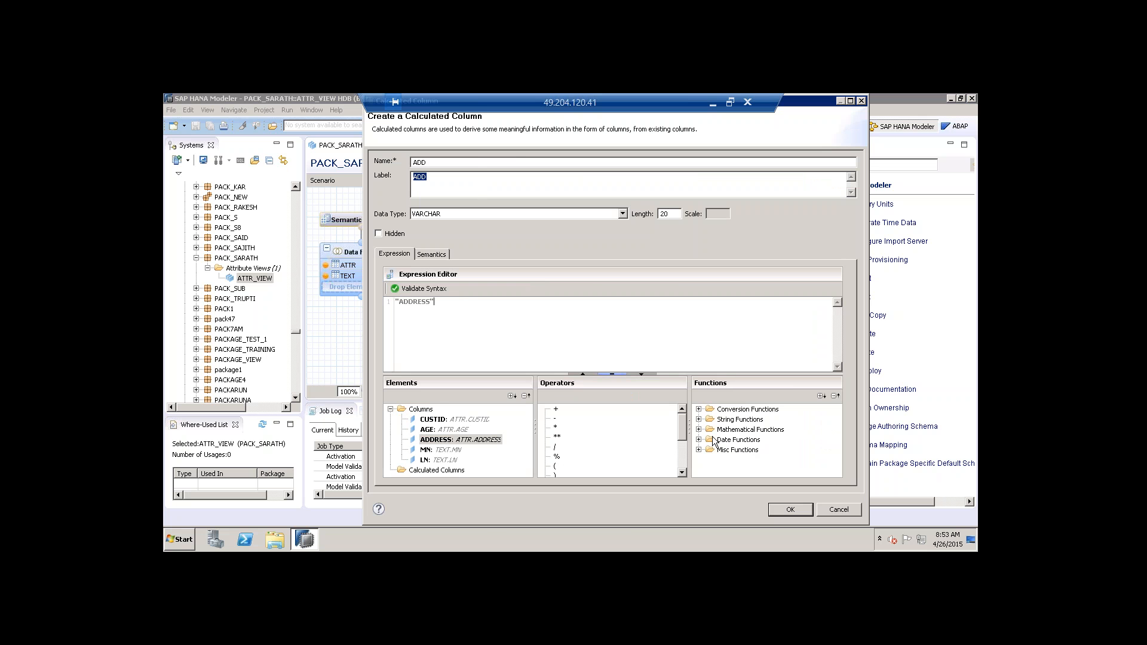
double_click(556, 410)
click(483, 308)
double_click(431, 461)
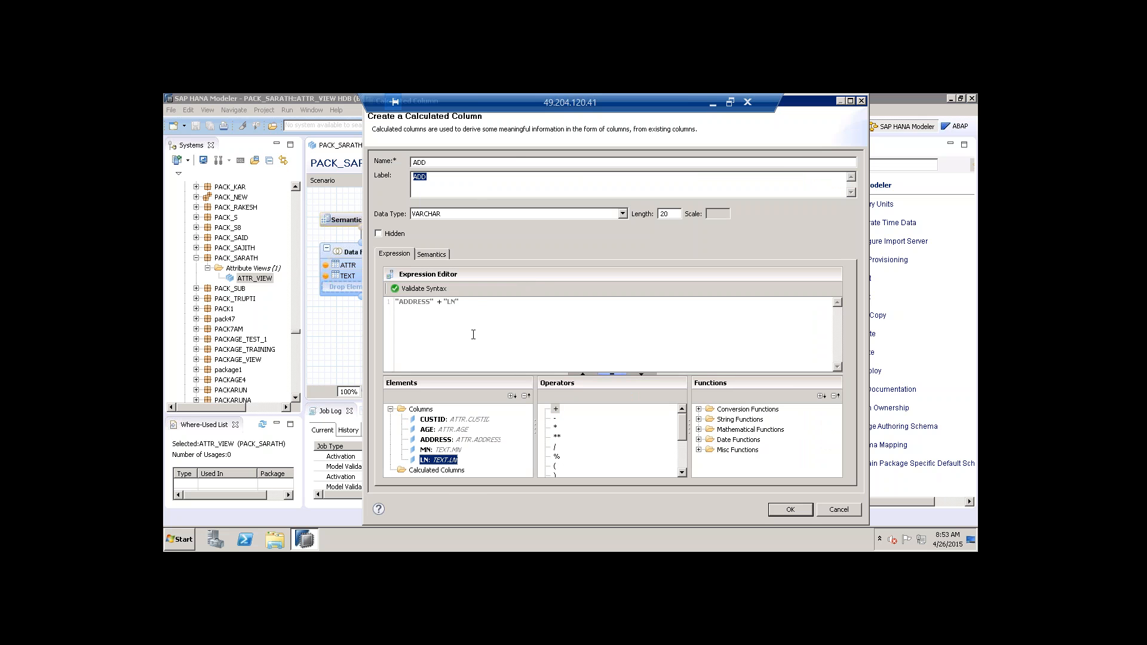
click(732, 419)
click(699, 420)
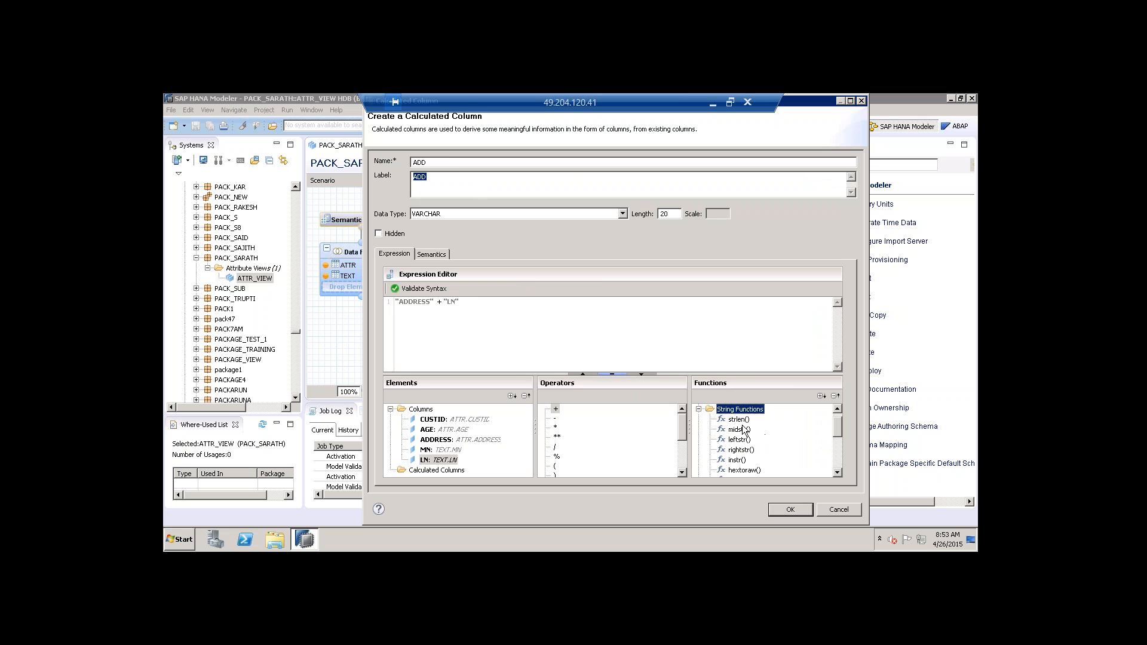
click(744, 421)
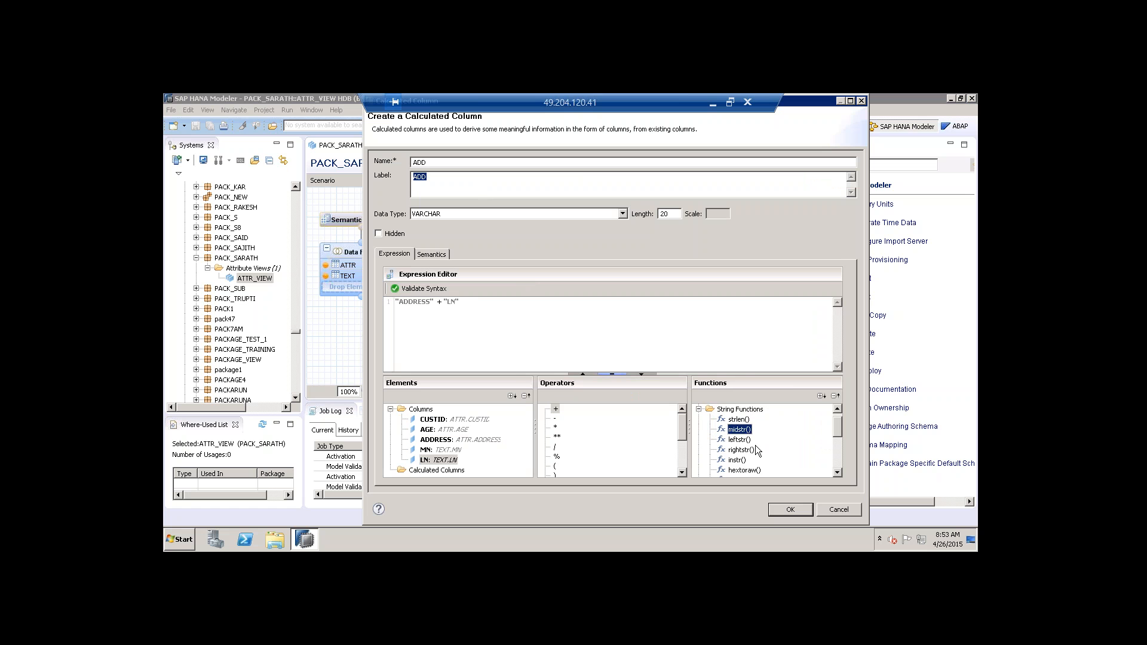
scroll(749, 457, down, 4)
scroll(750, 458, up, 4)
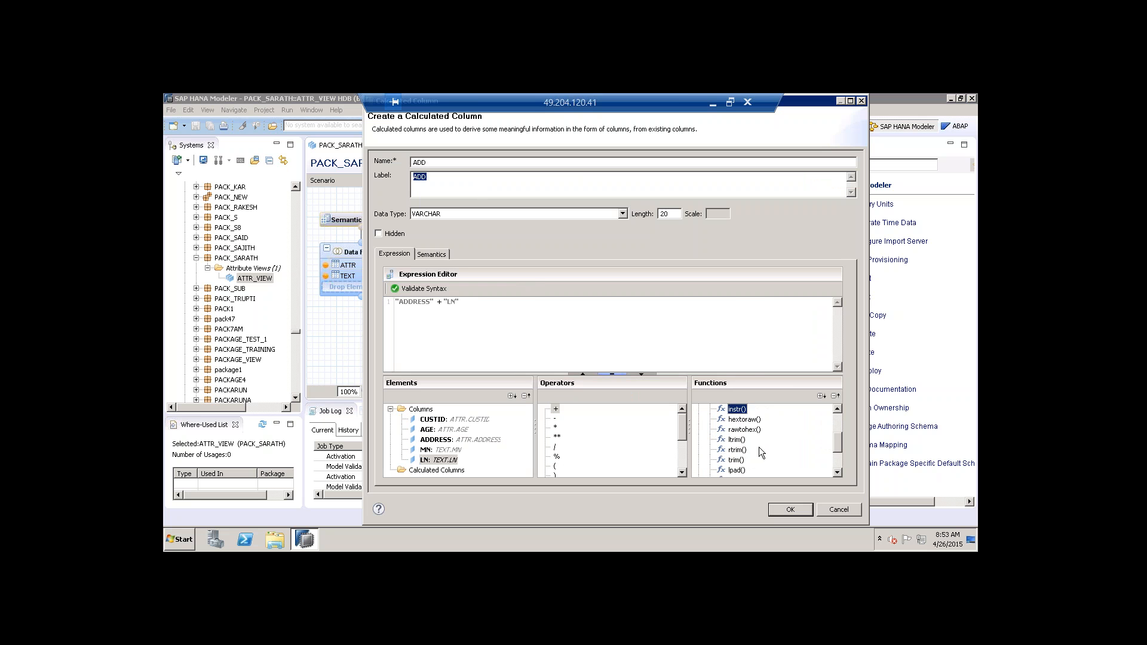
scroll(749, 454, down, 5)
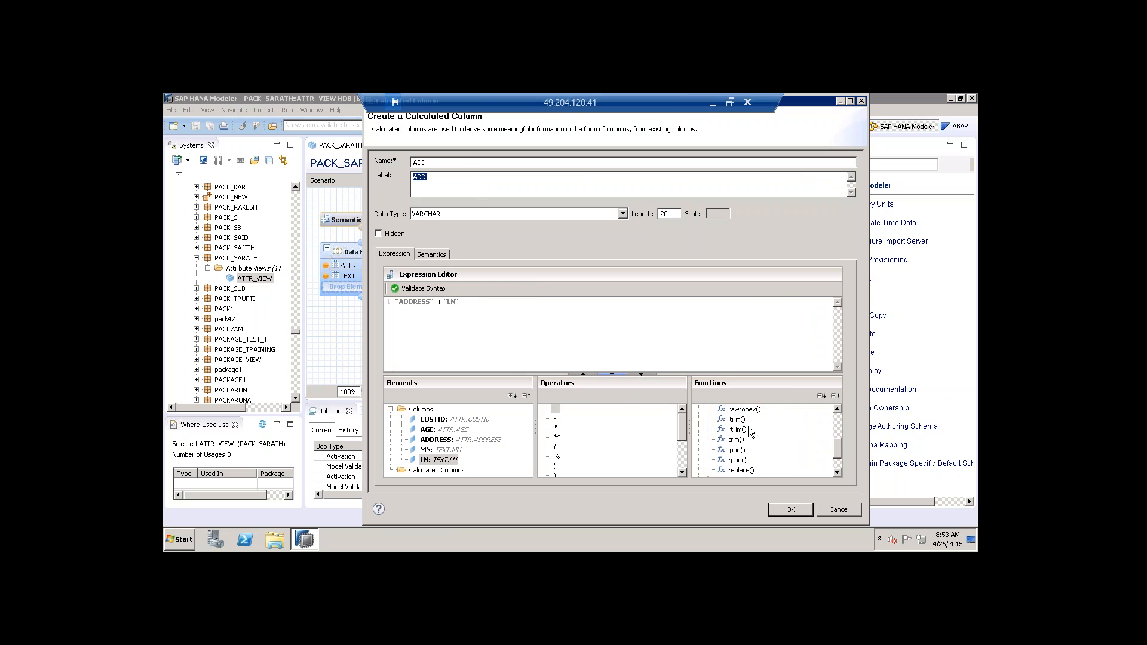
click(788, 511)
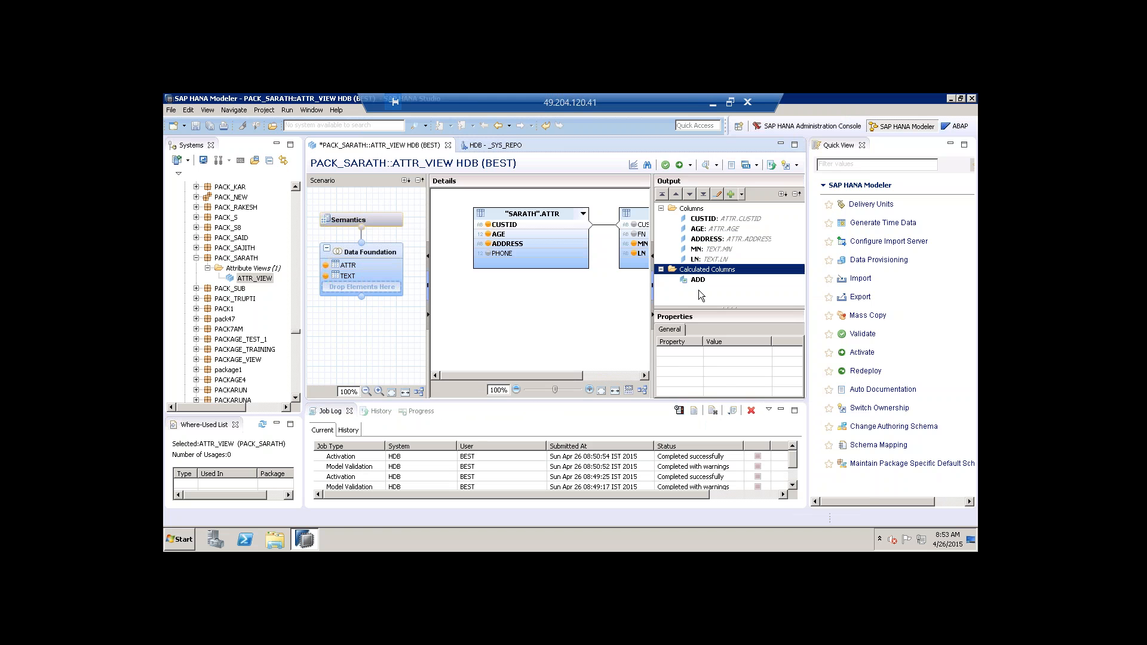
Reopen the ADD column's definition, confirm its expression validates, and close it unchanged.
click(702, 281)
right_click(702, 281)
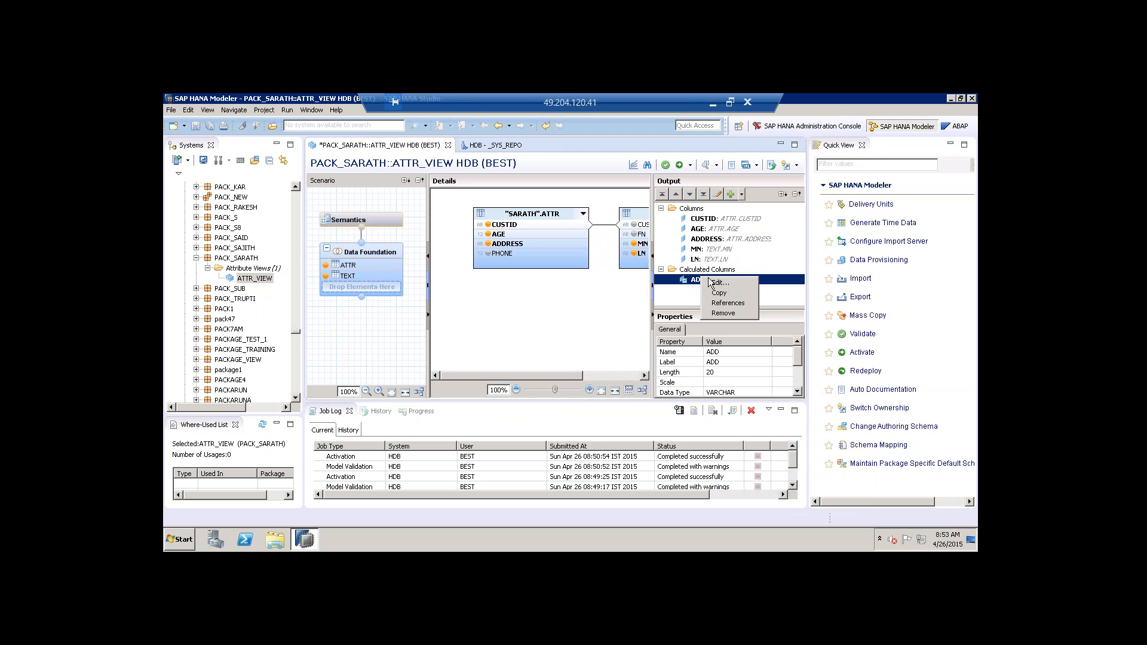
click(714, 286)
click(435, 290)
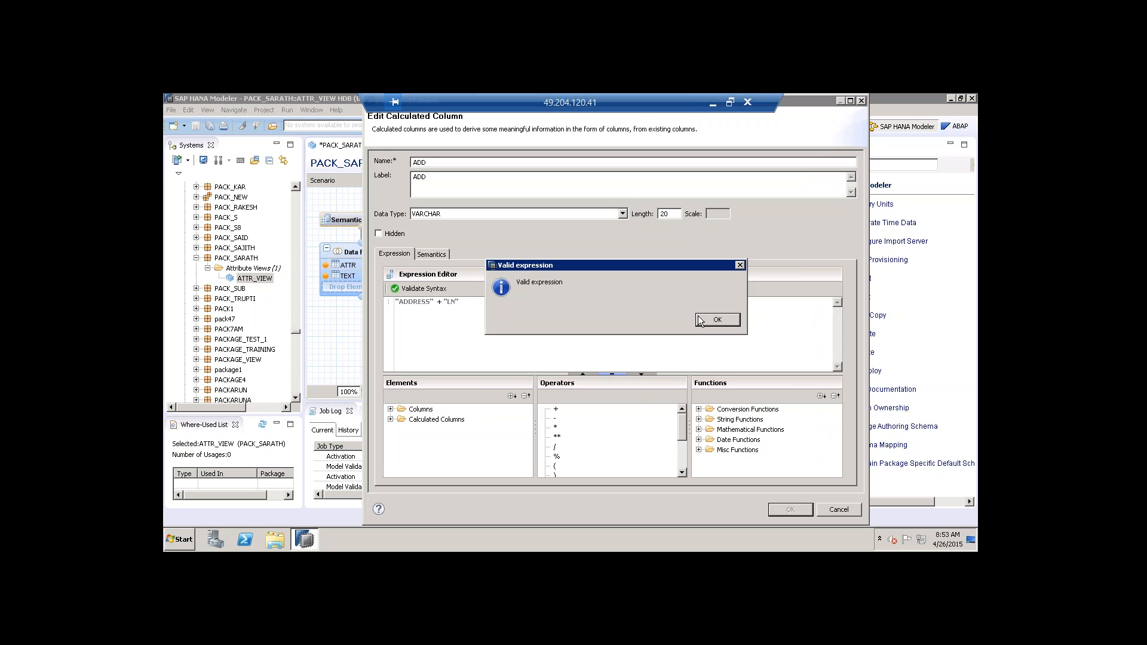
click(718, 320)
click(791, 510)
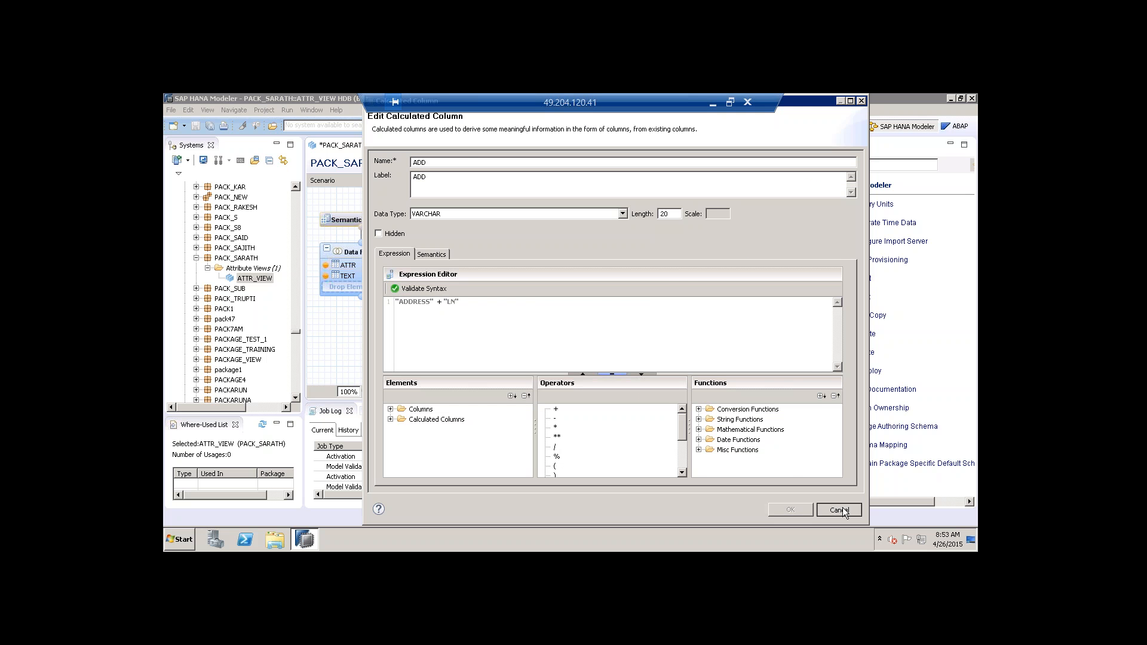
Save, validate and activate ATTR_VIEW, then select it in the systems tree.
click(665, 165)
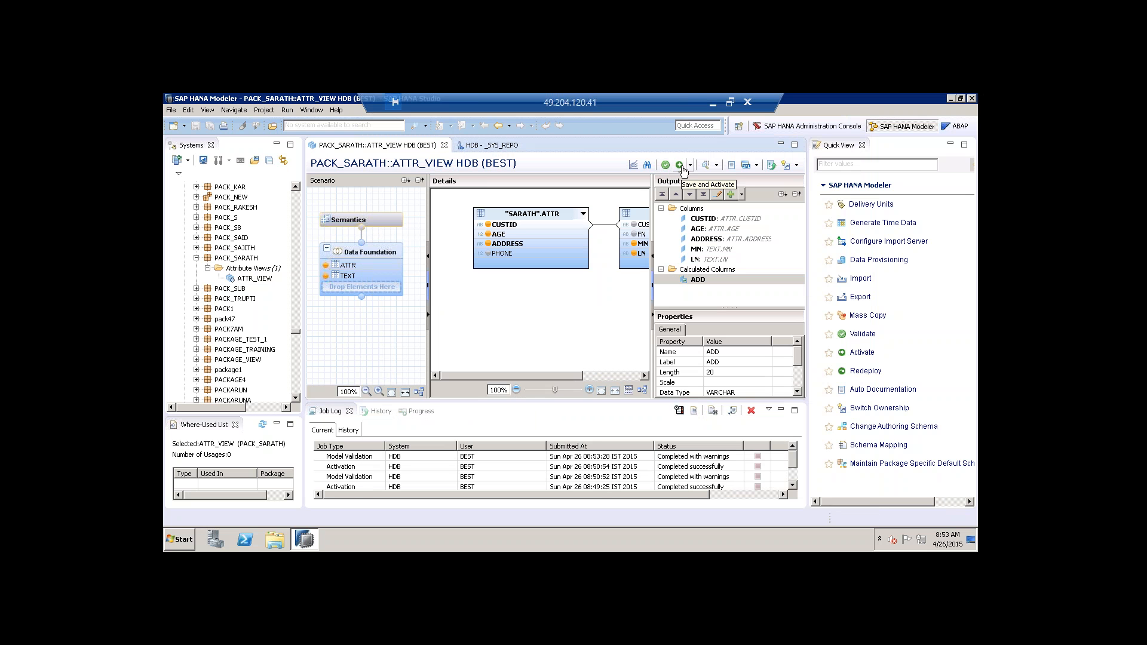
click(681, 166)
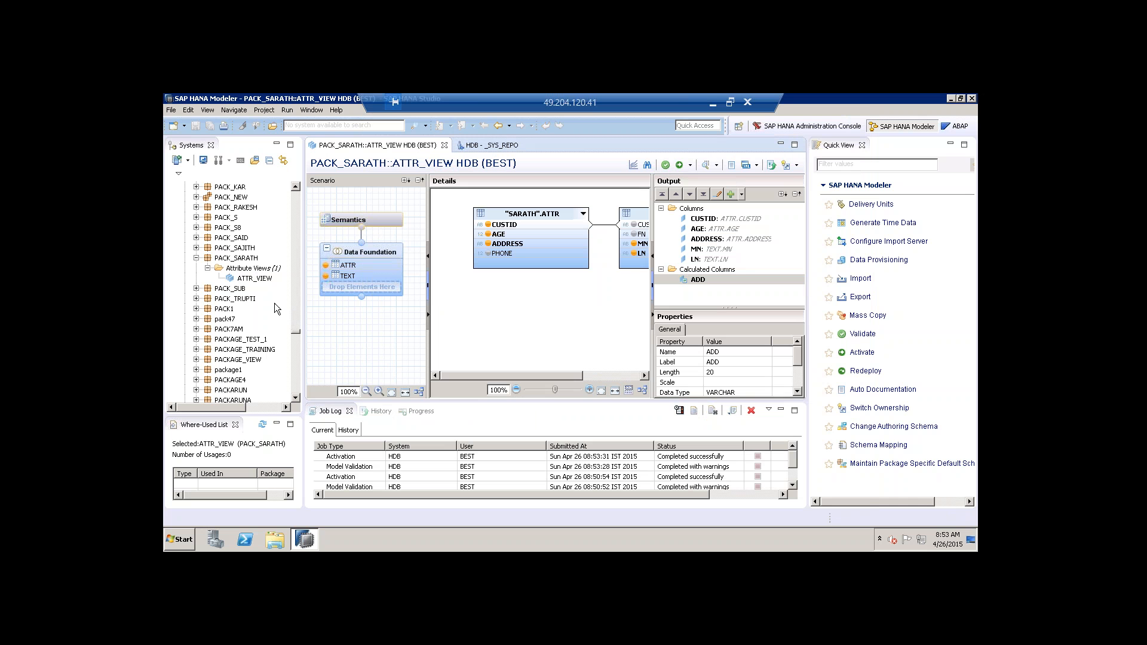
click(256, 279)
Preview ATTR_VIEW's raw data with the ADD column widened, step through rows, then return to design.
right_click(257, 280)
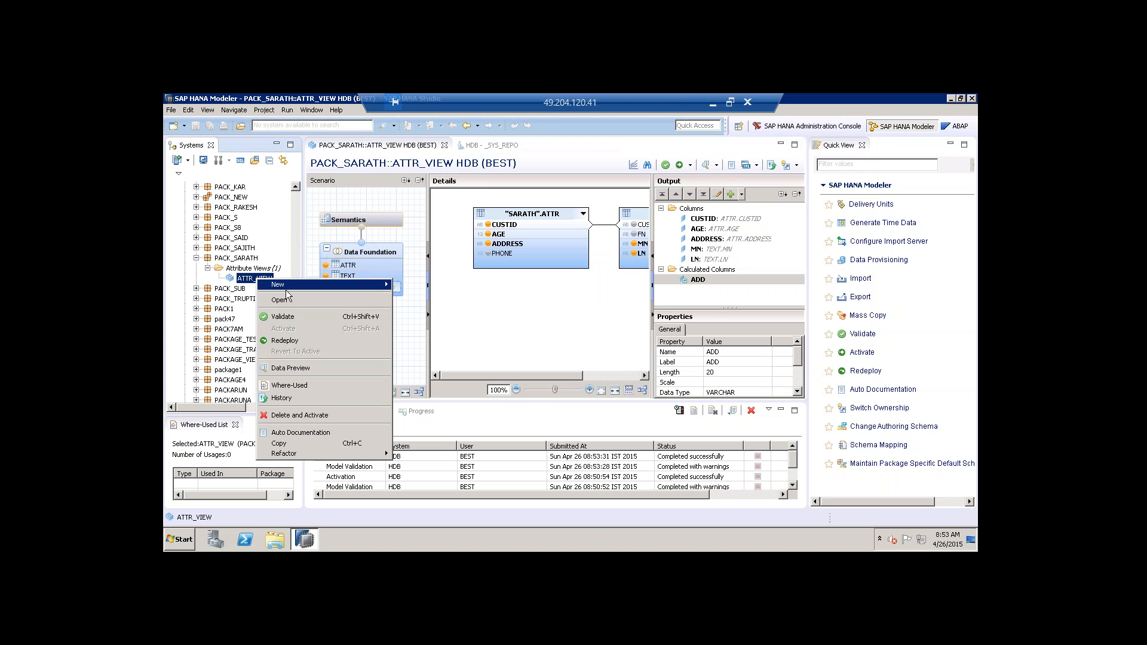
click(298, 367)
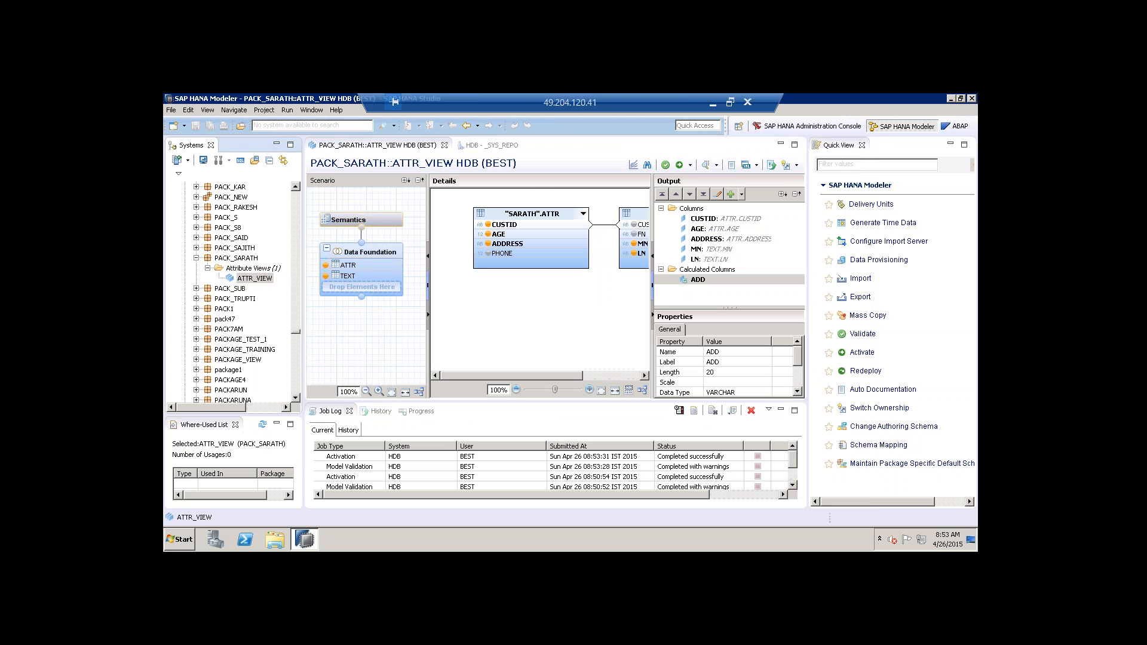
click(445, 165)
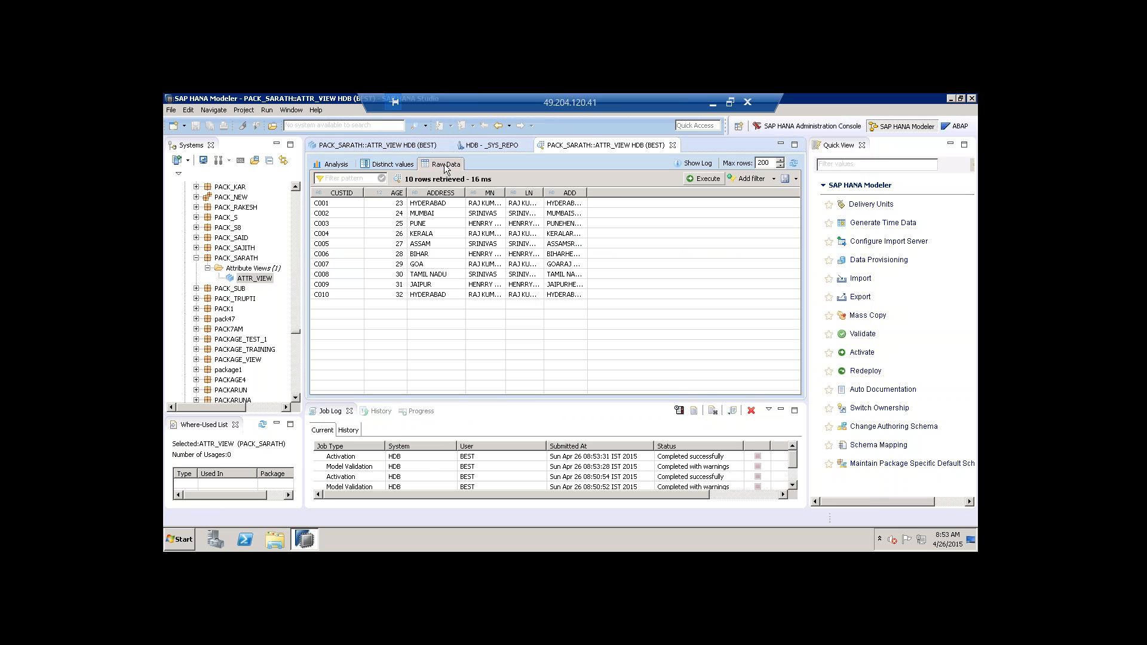
drag(585, 189, 735, 190)
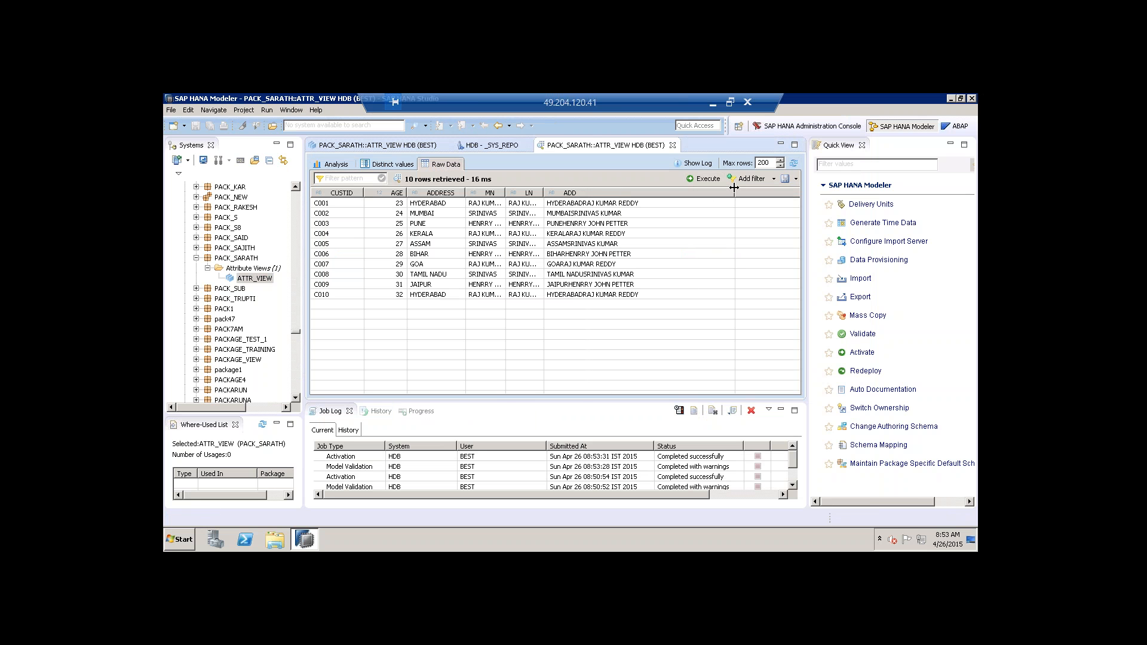
click(585, 207)
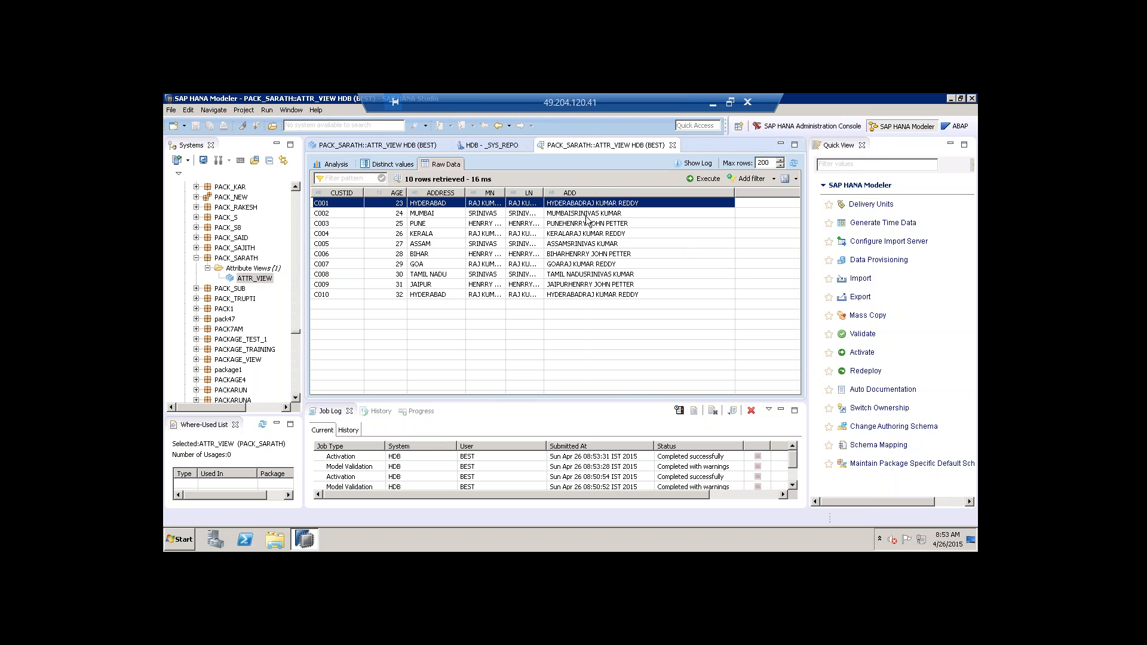
key(Down)
key(Down)
key(Down)
key(Down)
key(Down)
key(Down)
key(Down)
key(Down)
click(391, 146)
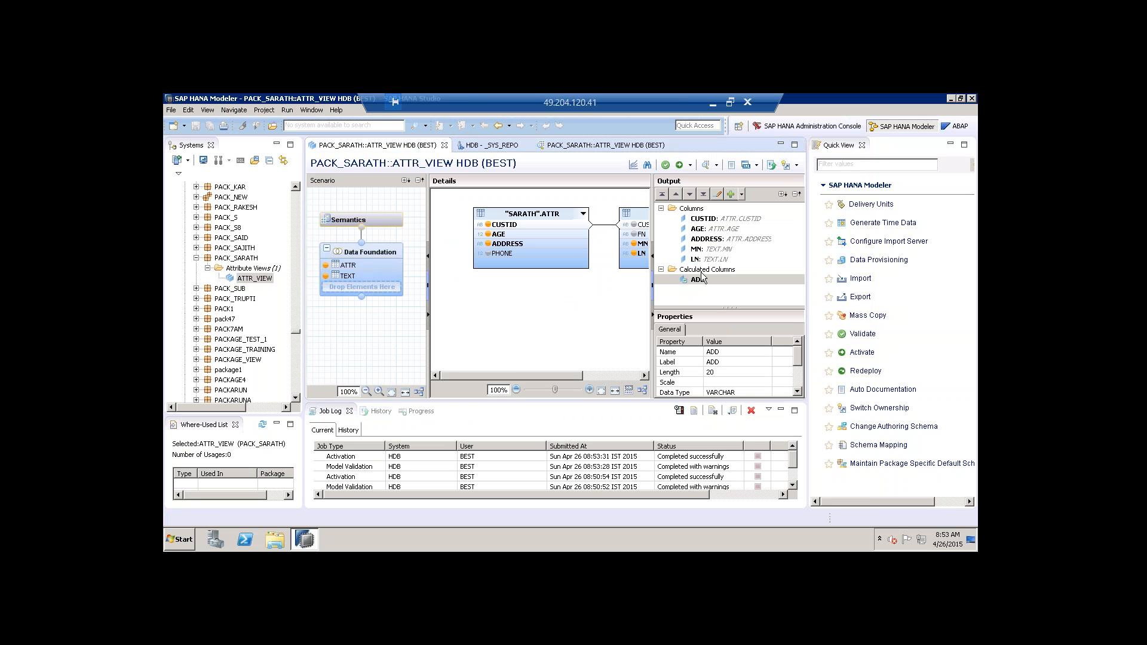
Start a new calculated column named Length with data type INTEGER.
double_click(701, 277)
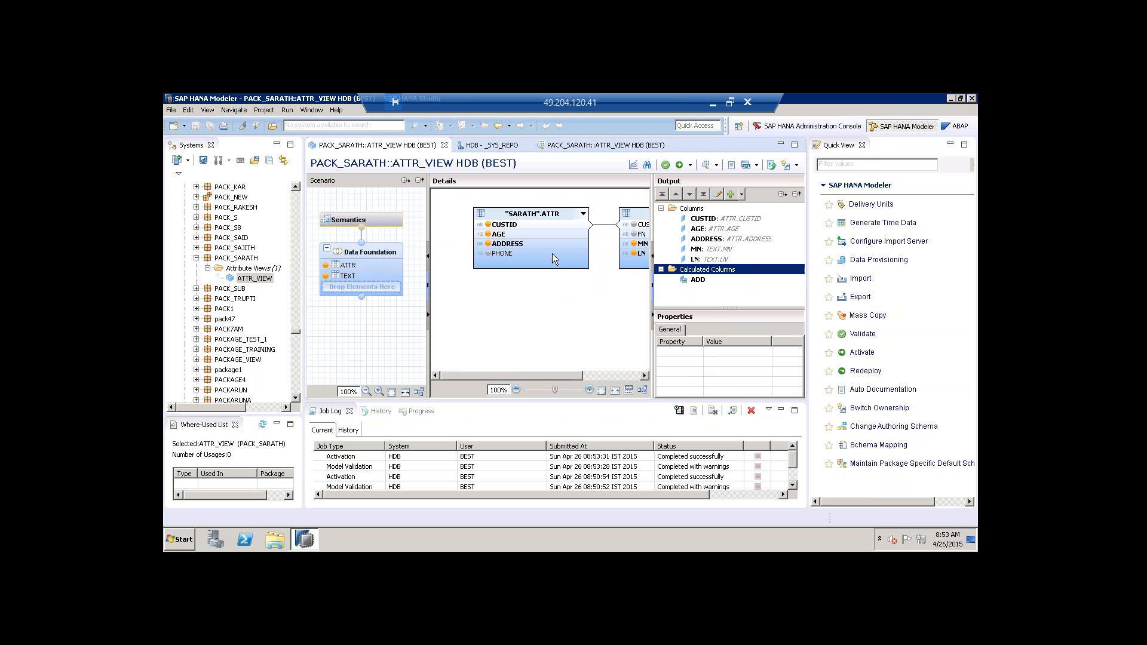
text(Length)
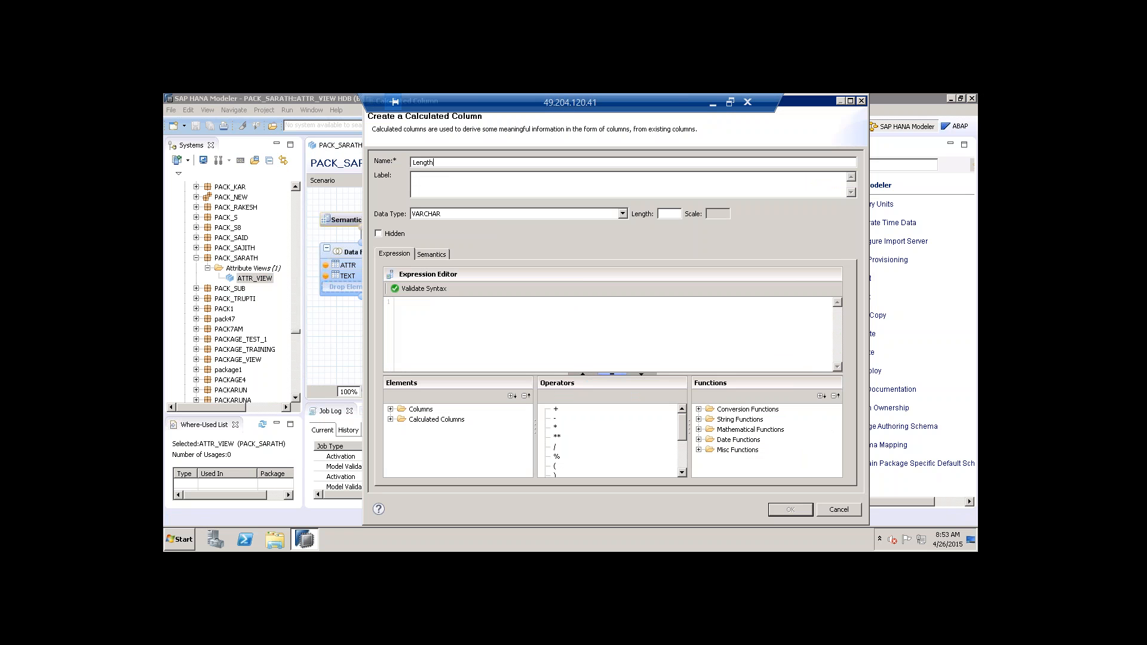
click(622, 213)
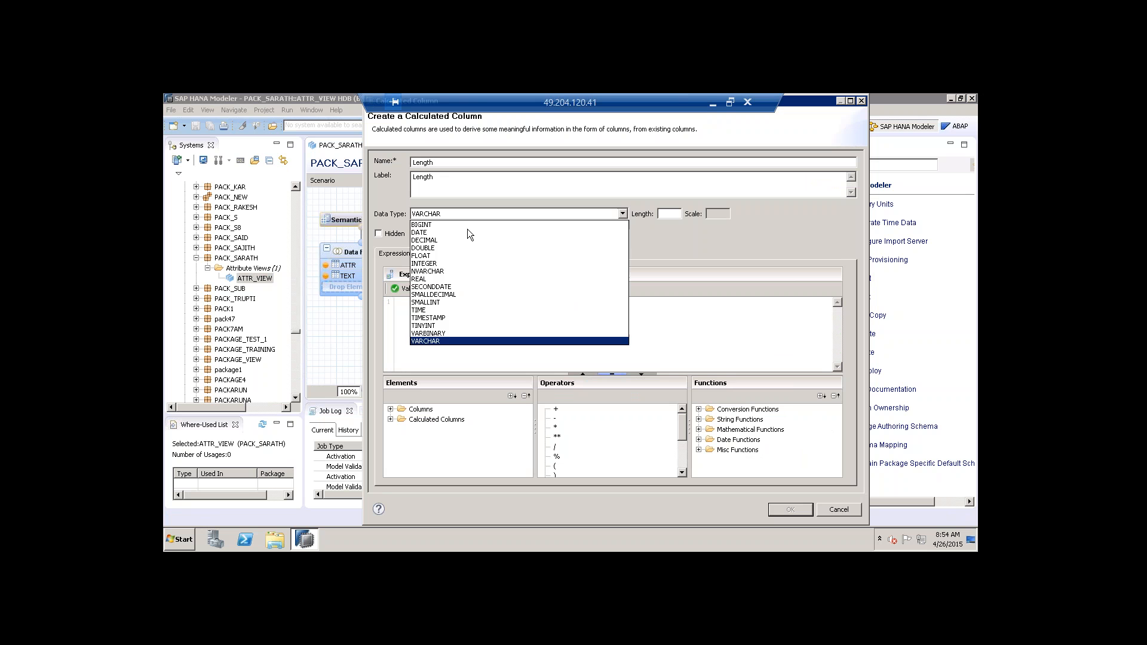
click(440, 263)
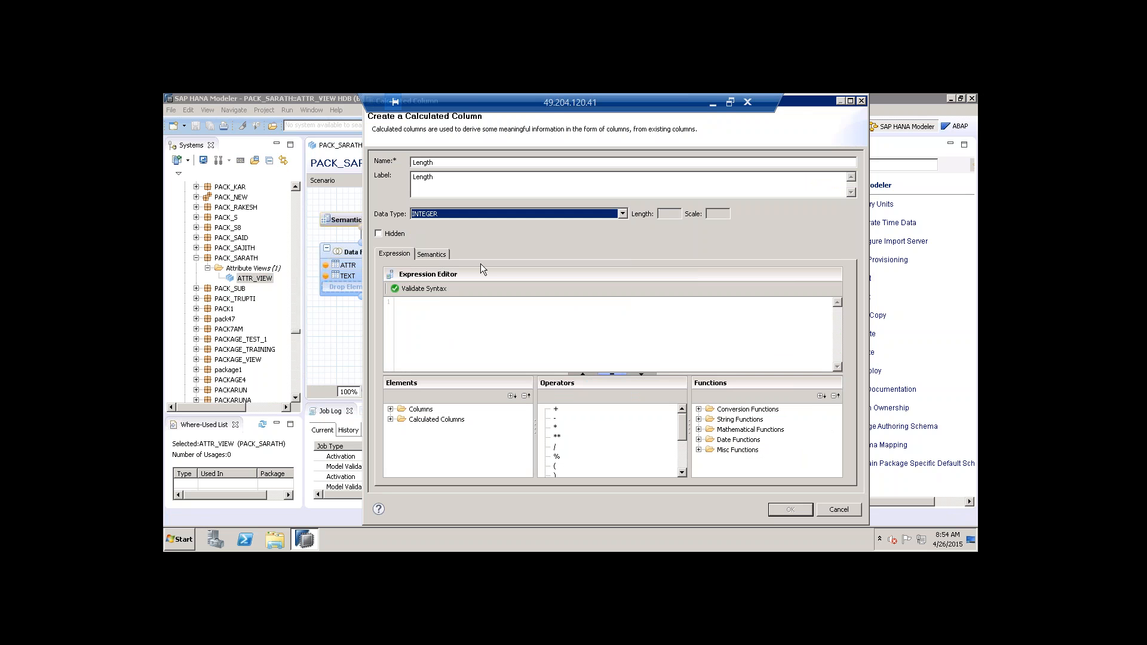
Set the Length expression to strlen("ADD"), validate its syntax, and create the column.
click(699, 419)
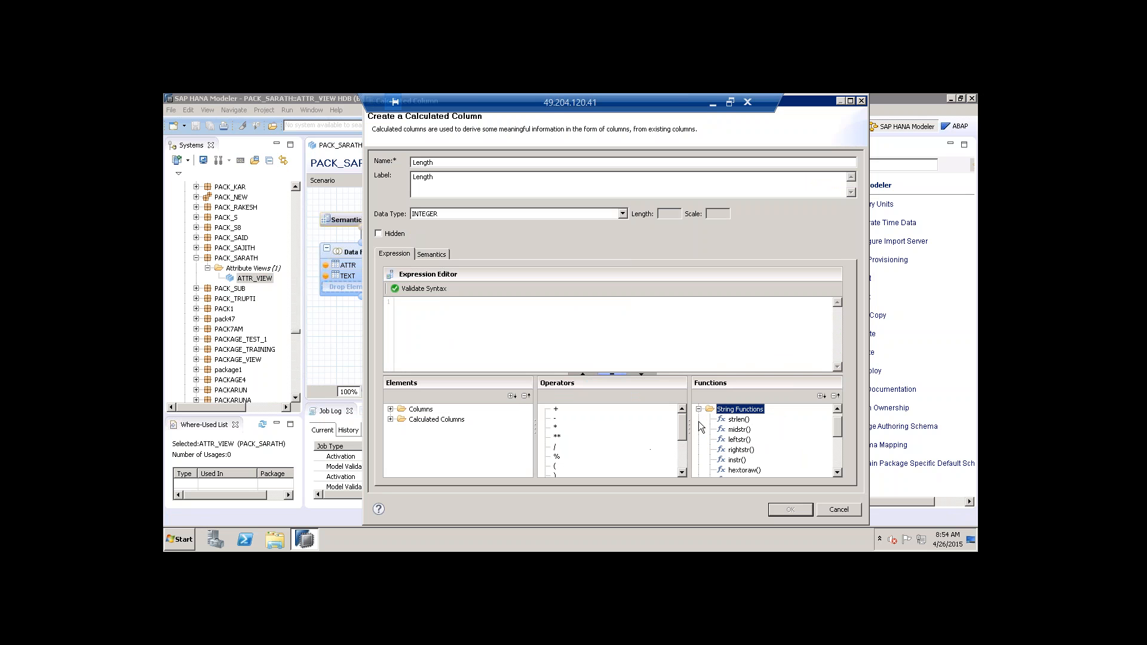
double_click(739, 419)
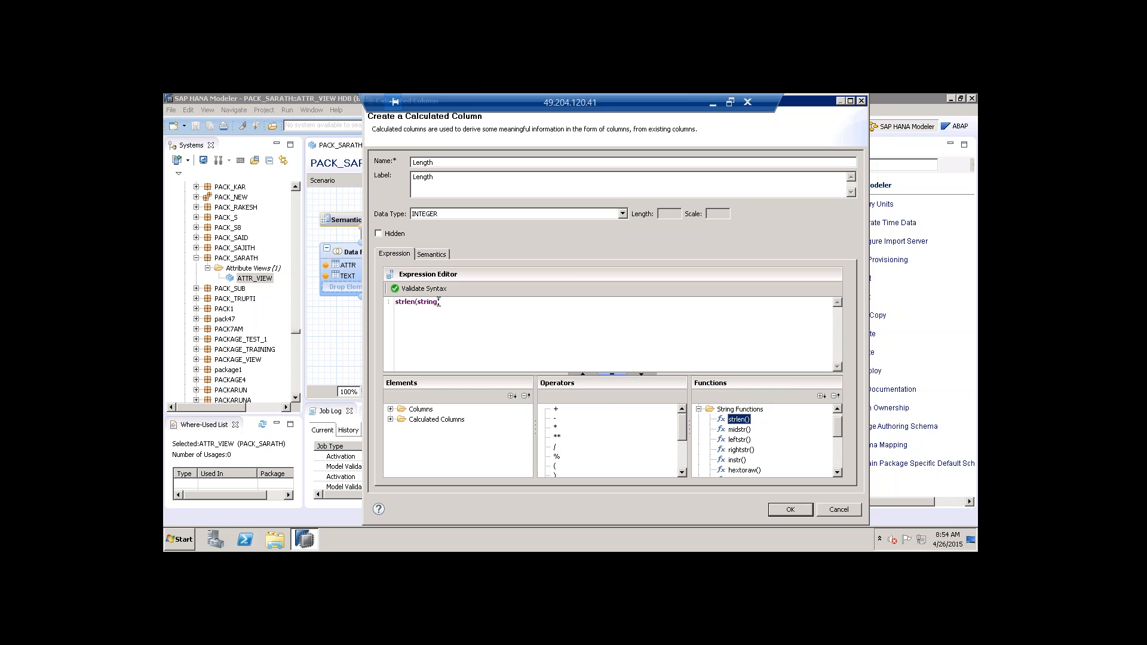
key(BackSpace)
click(390, 410)
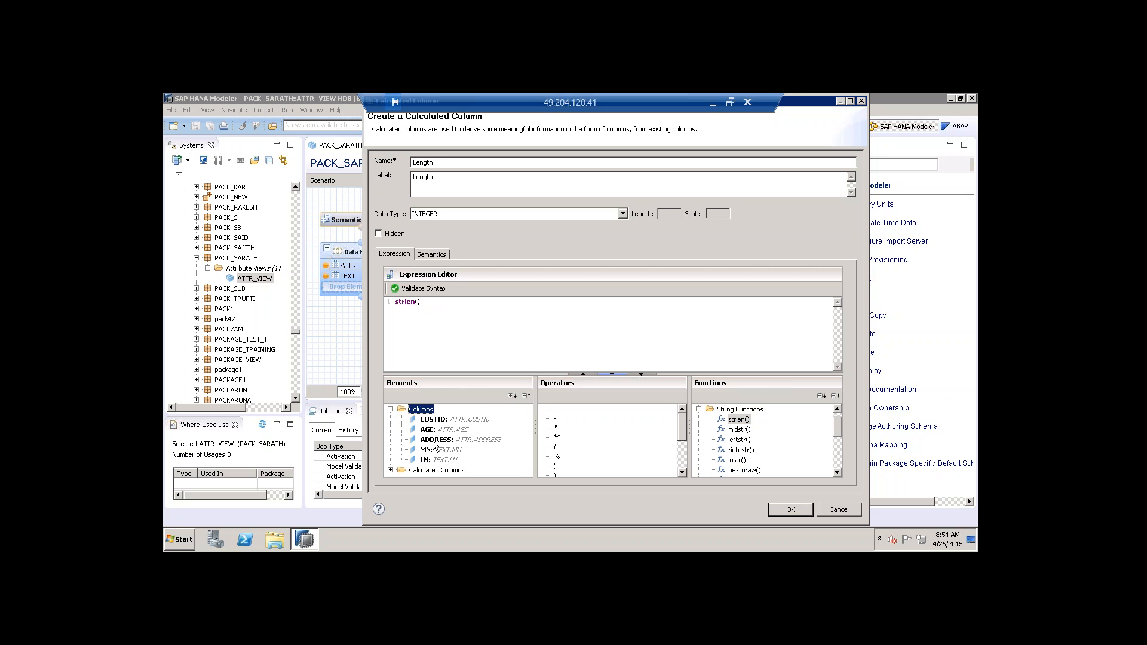
click(391, 470)
double_click(428, 471)
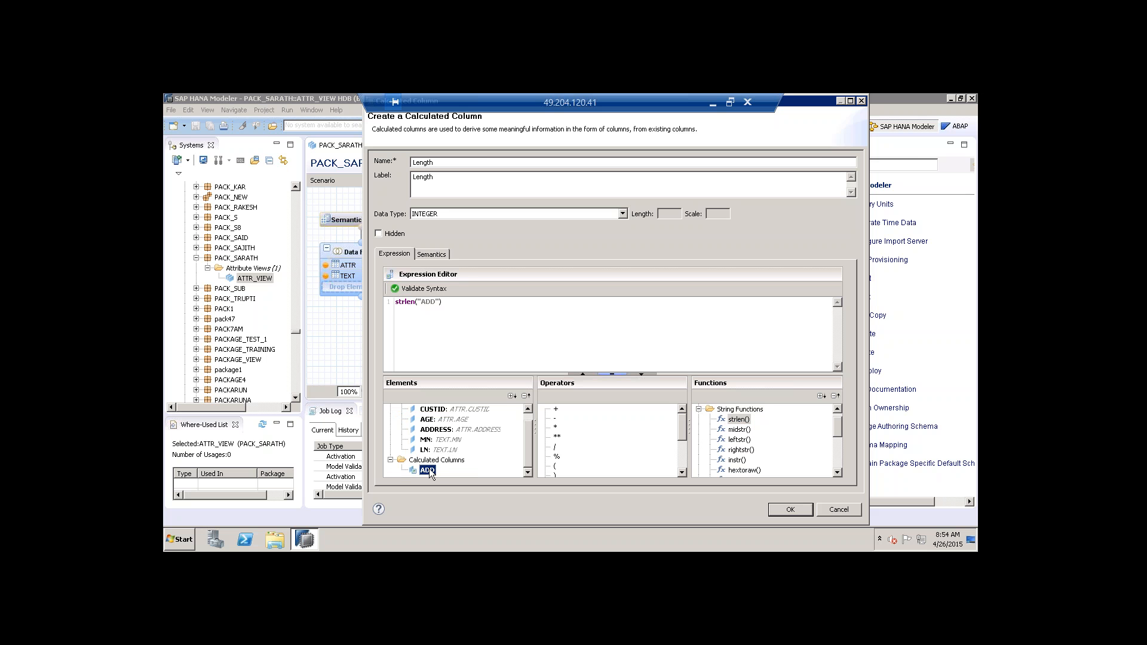
click(468, 310)
click(424, 289)
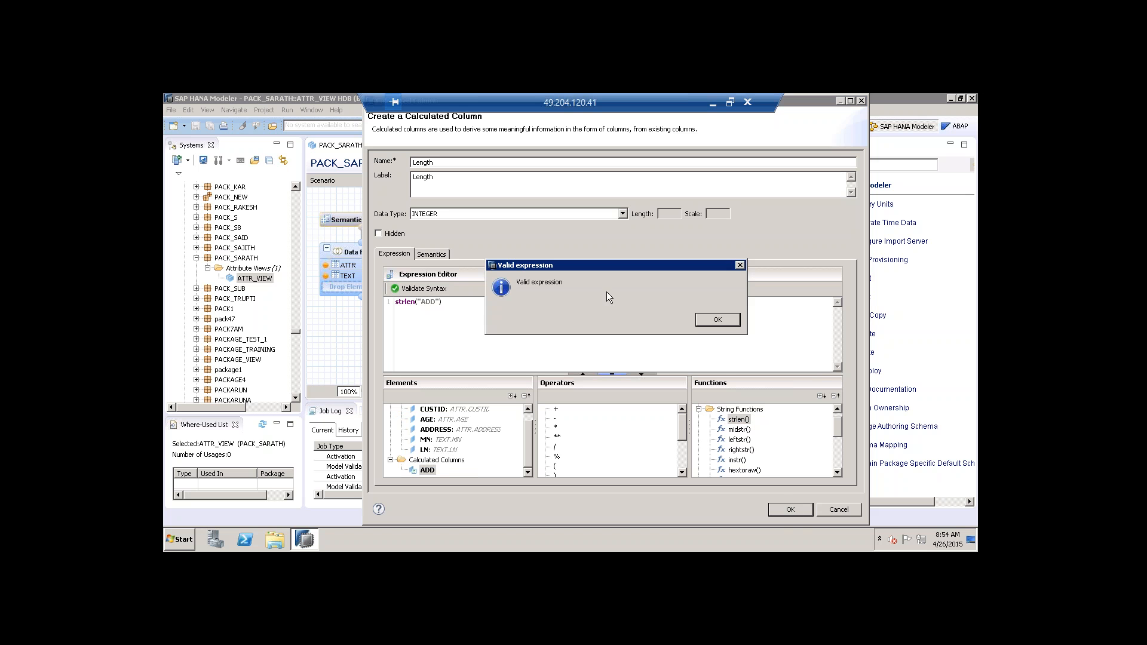
click(718, 320)
click(788, 511)
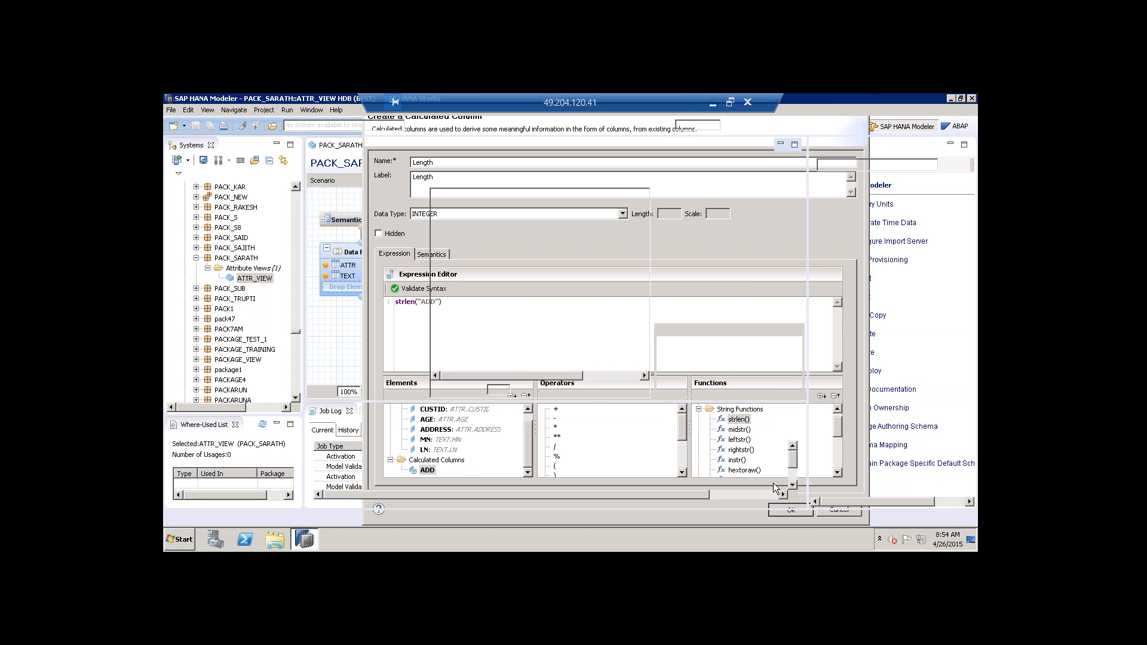
Edit the ADD expression to add a quoted space separator; validation reports it invalid.
double_click(698, 279)
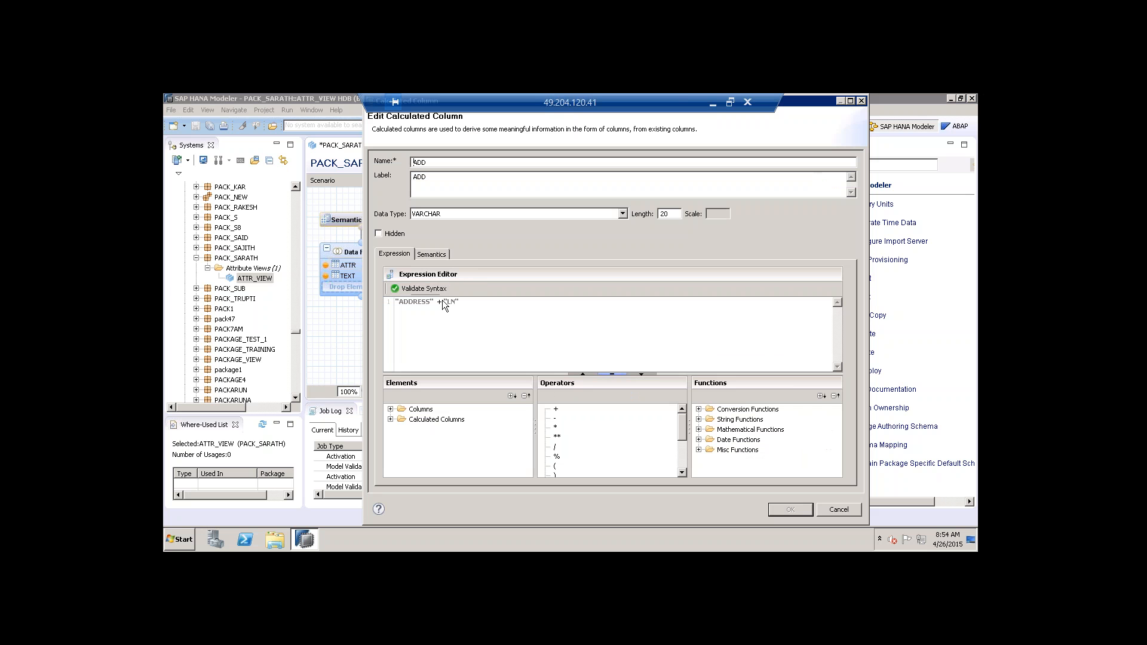
click(442, 303)
text('')
key(BackSpace)
text(")
double_click(556, 409)
click(458, 301)
click(422, 289)
click(707, 323)
click(412, 288)
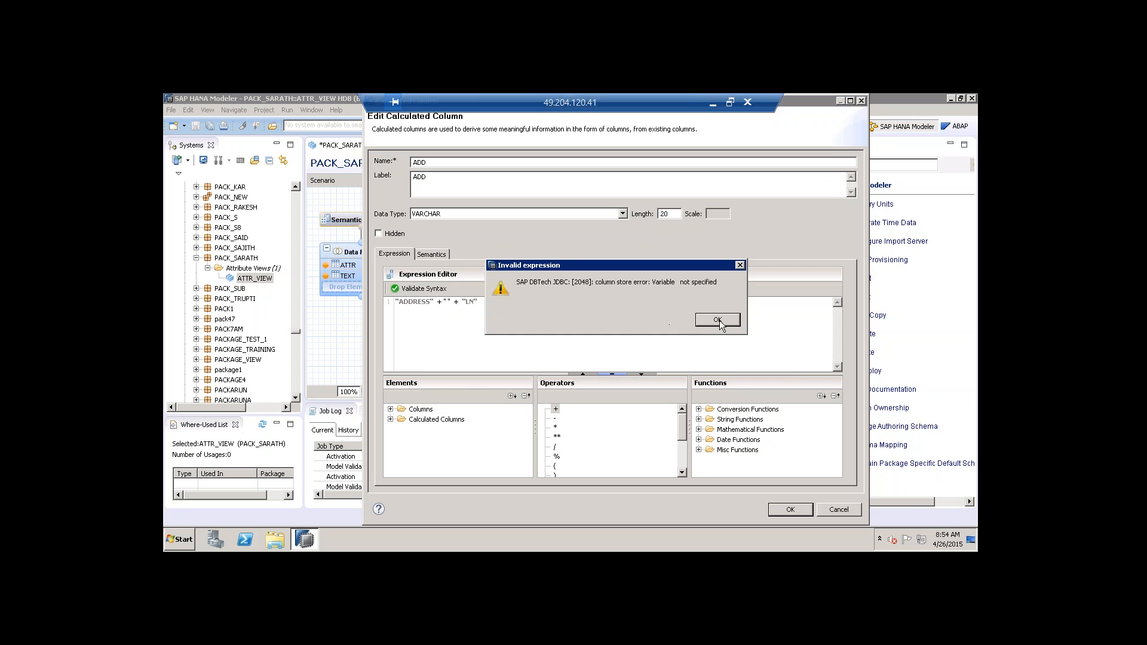
click(719, 322)
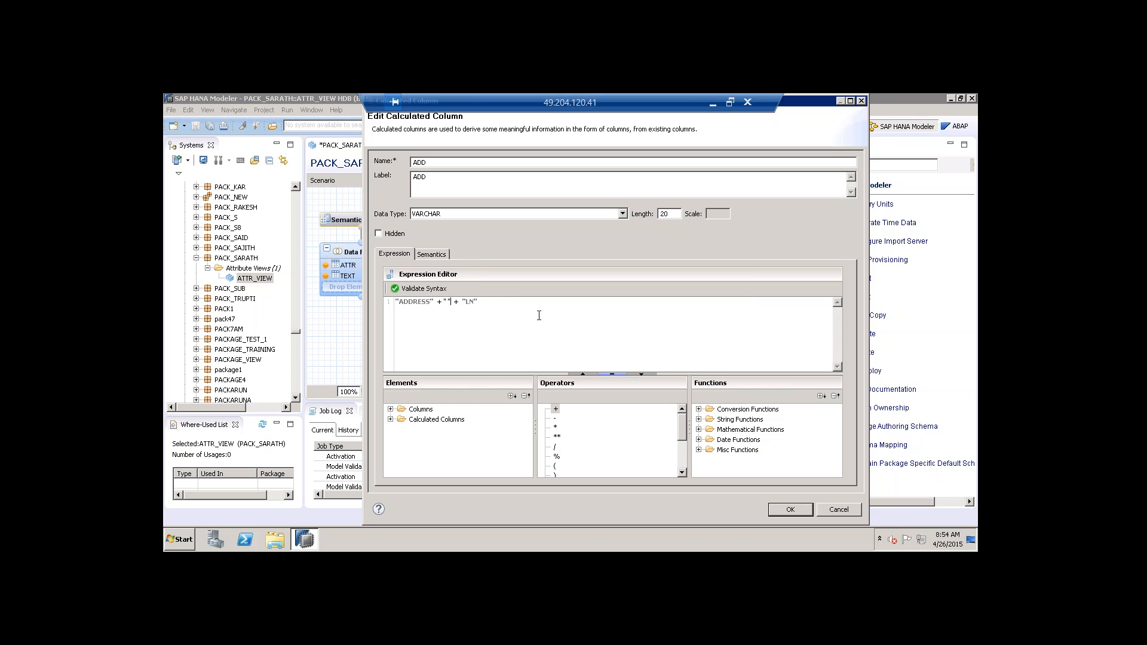
Remove the extra separators so ADD reads "ADDRESS" + "LN", validate, and save the column.
key(BackSpace)
key(BackSpace)
key(BackSpace)
text(" + ")
text(-)
click(420, 290)
click(725, 319)
drag(464, 302, 442, 302)
key(BackSpace)
click(420, 289)
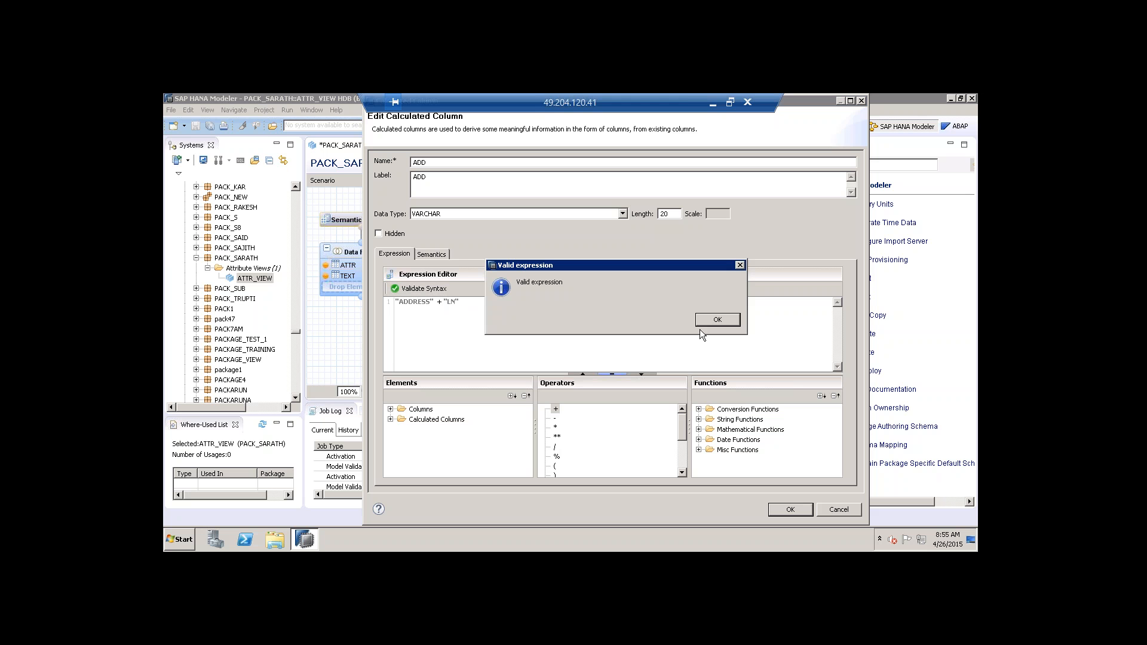
click(704, 323)
click(790, 510)
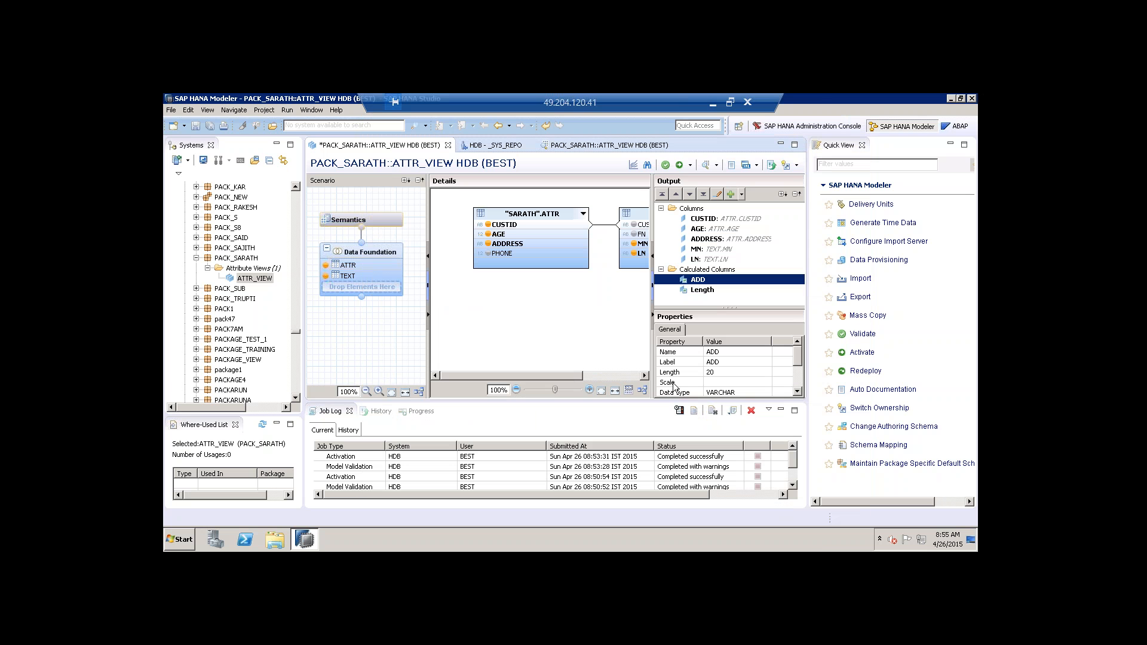
Validate and activate ATTR_VIEW, then open its Data Preview.
click(667, 166)
click(679, 165)
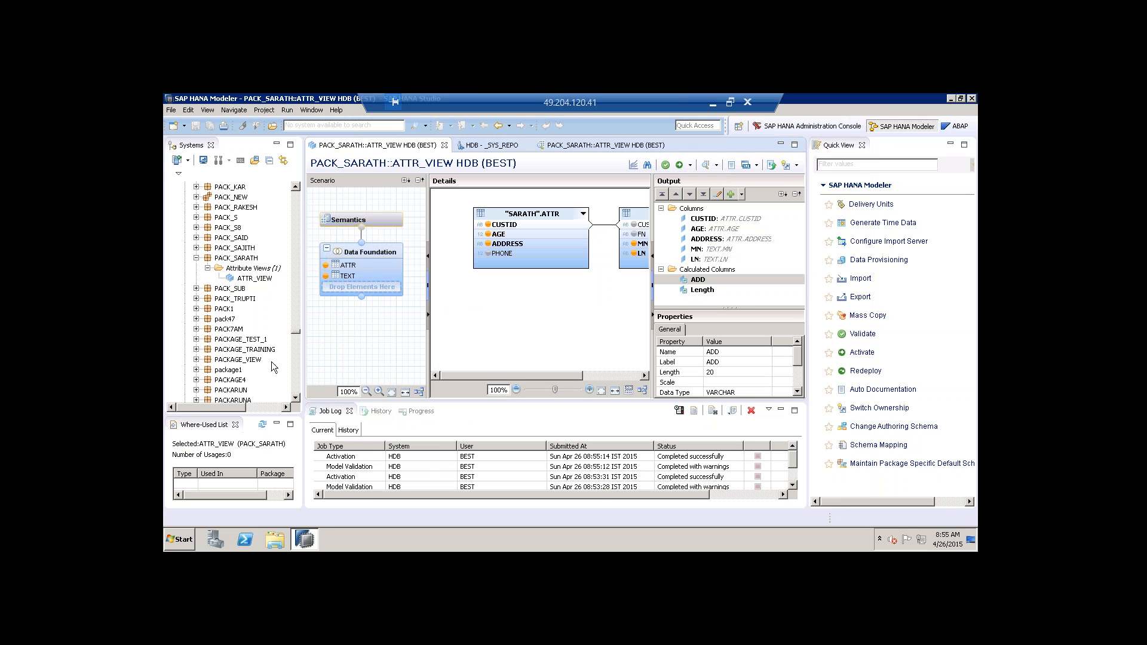
right_click(245, 279)
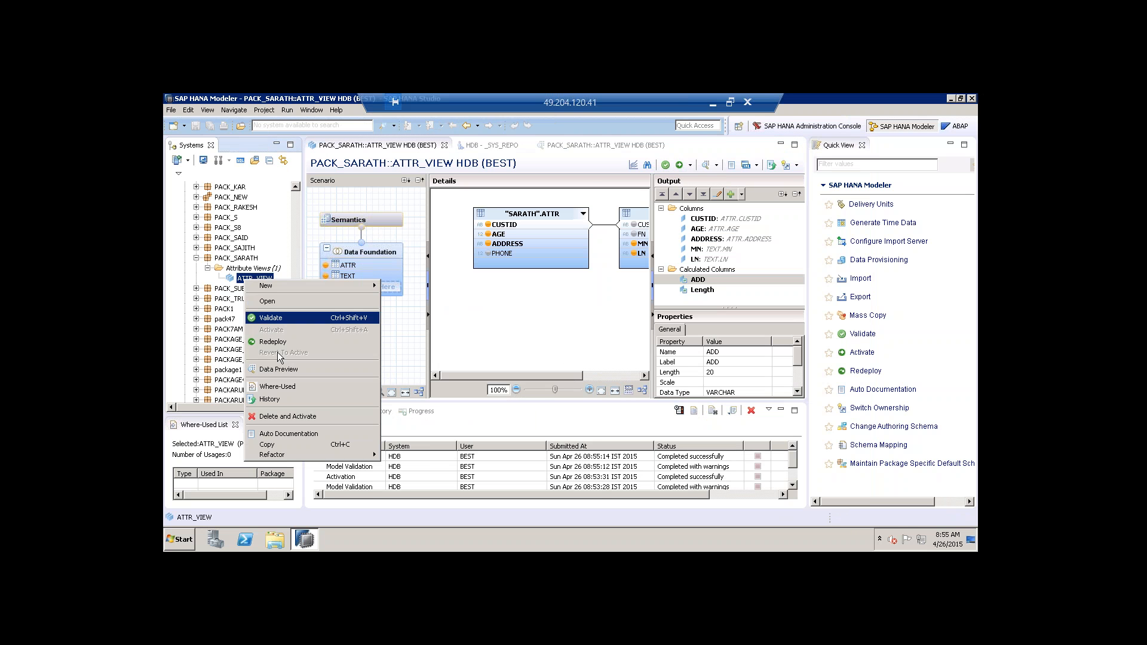
click(283, 371)
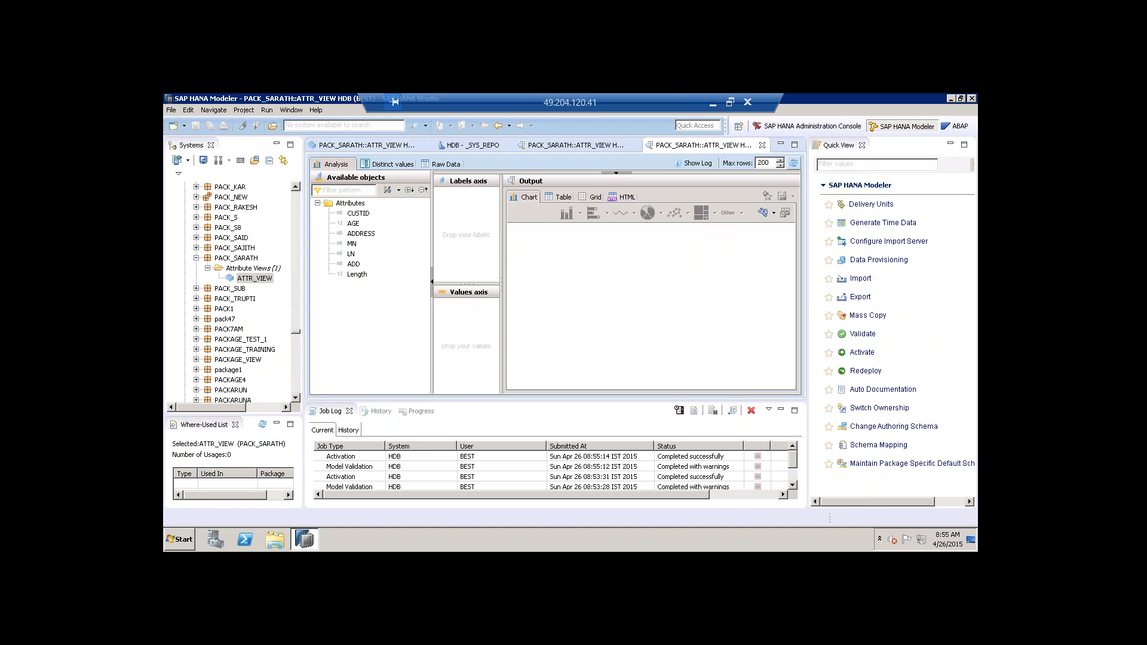
Check raw data with ADD widened and Length values like 24 and 20, then reopen the design.
click(453, 167)
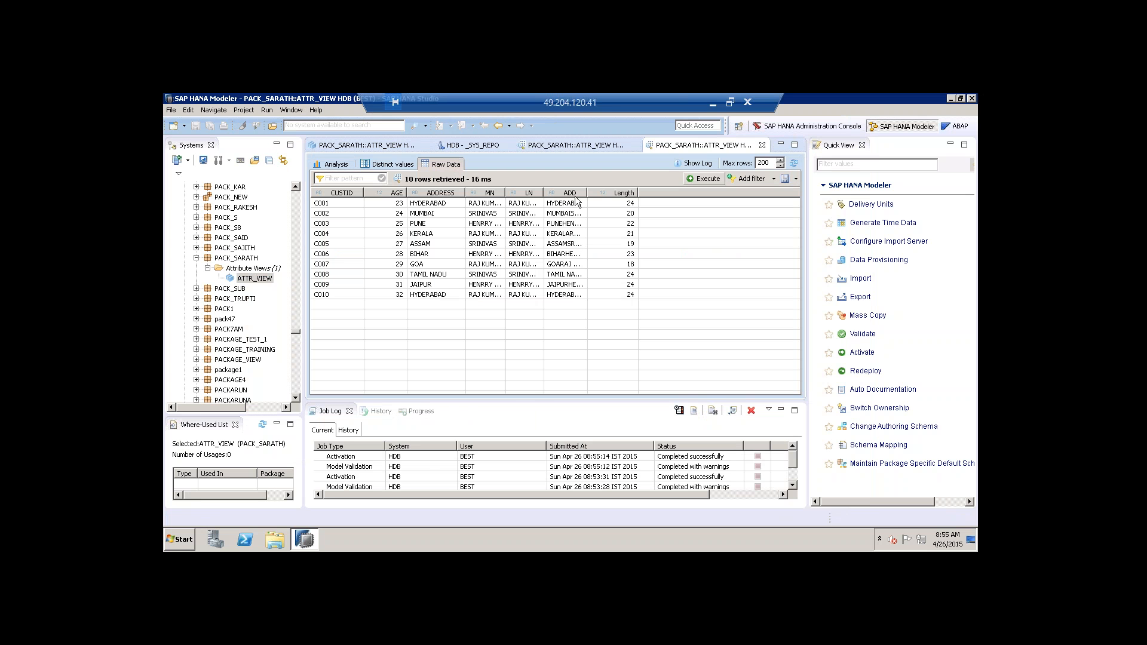
drag(585, 194, 661, 194)
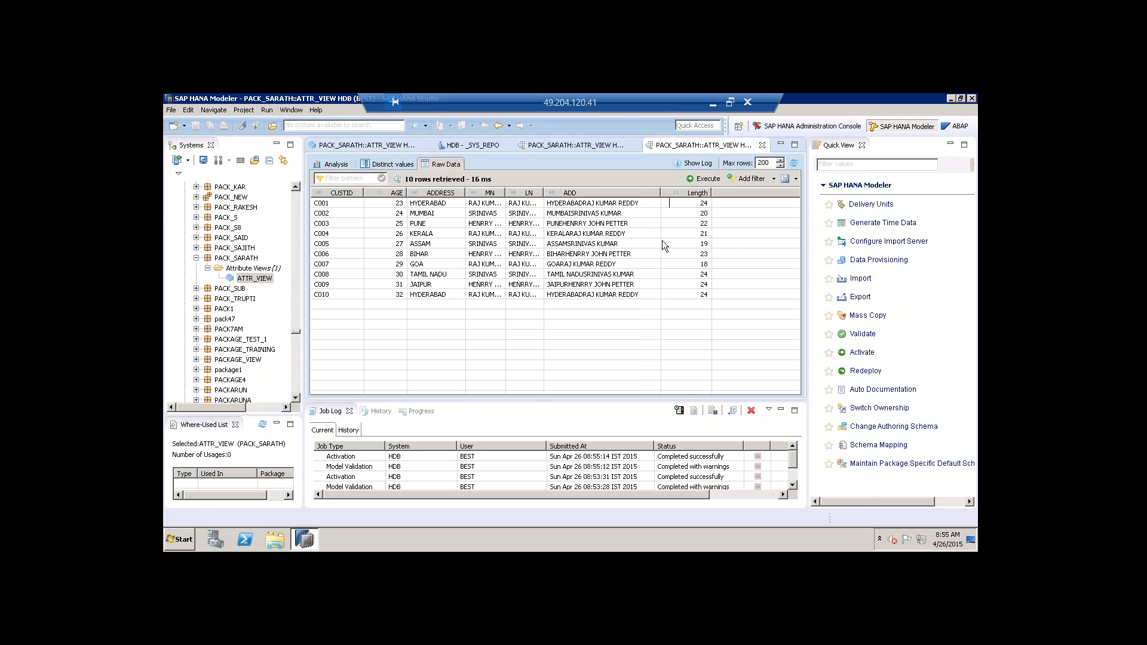
click(704, 206)
click(700, 214)
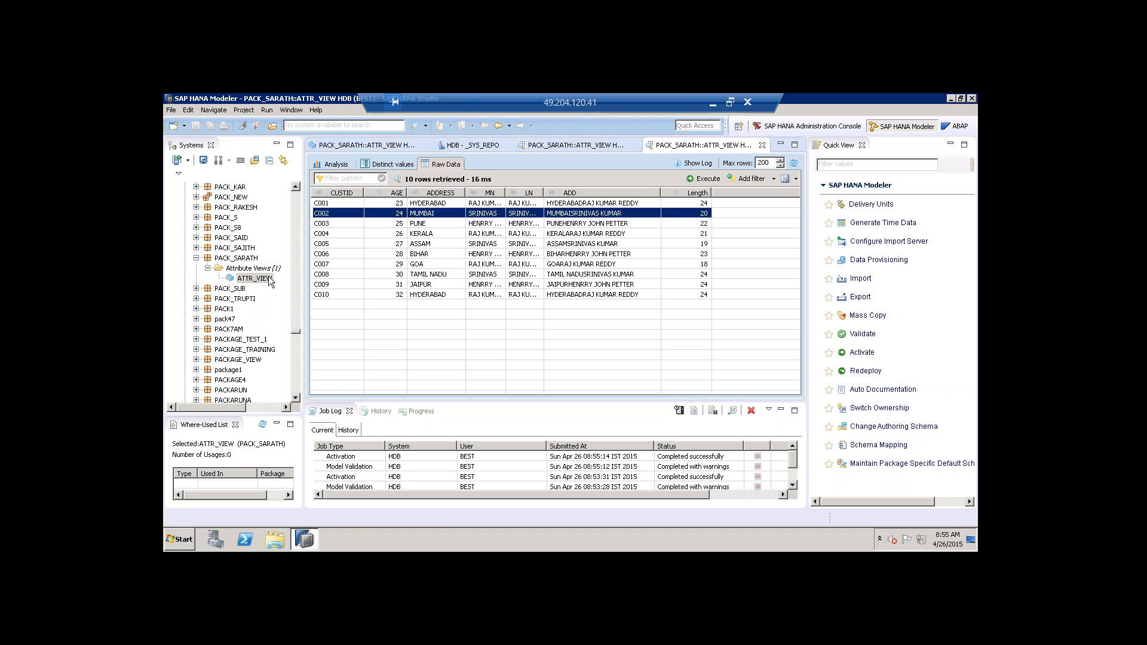
double_click(269, 278)
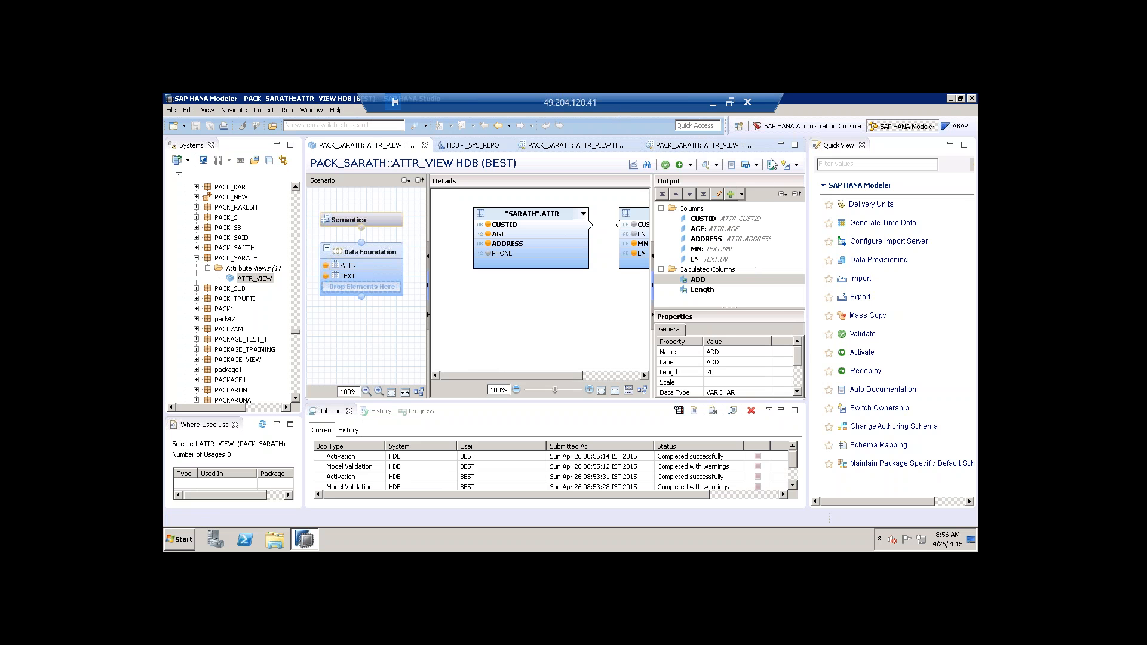
Show the Data Foundation's properties, then minimize the remote session to reveal Paint.
click(566, 306)
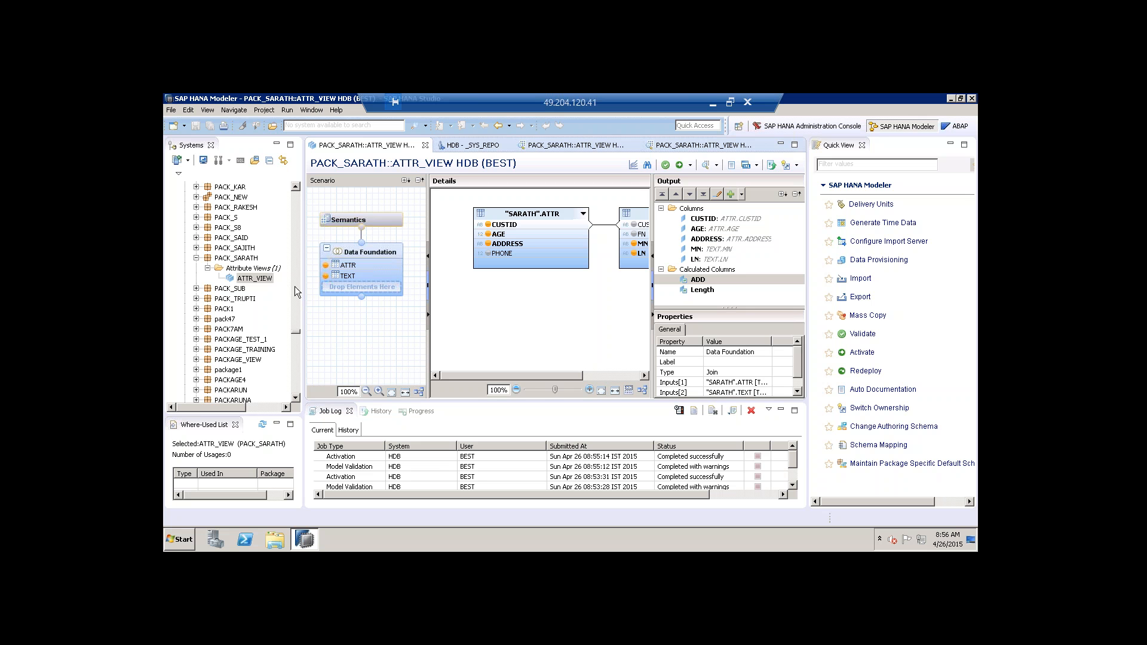
click(713, 108)
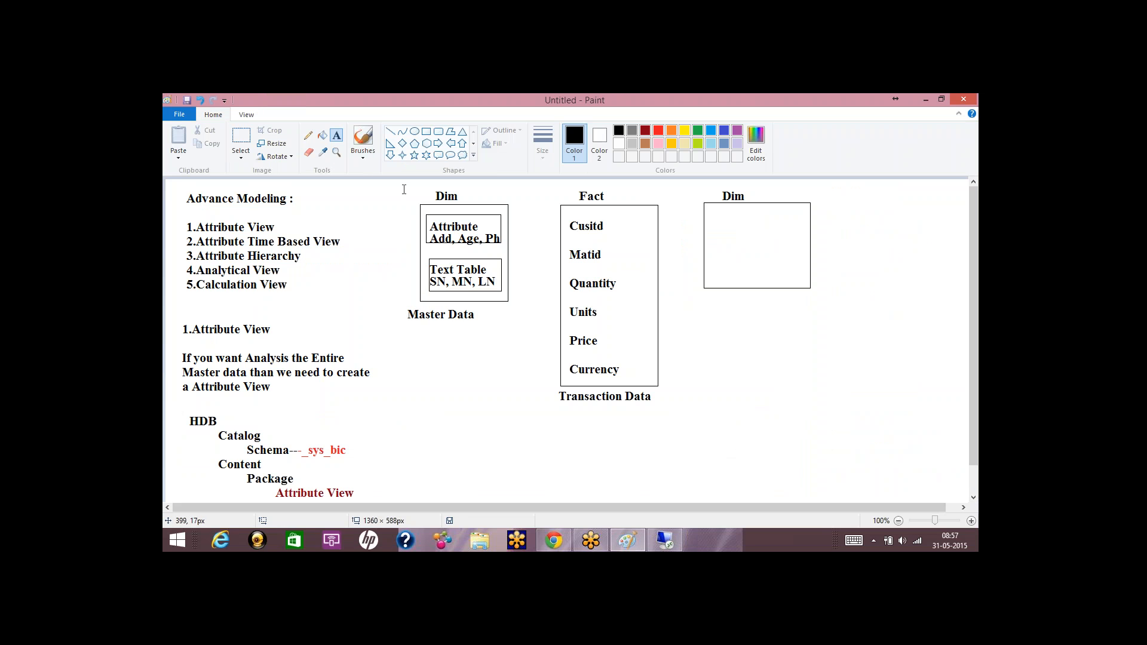
Review the Dim/Fact notes in Paint, then return to the remote SAP HANA Studio session.
drag(404, 188, 525, 345)
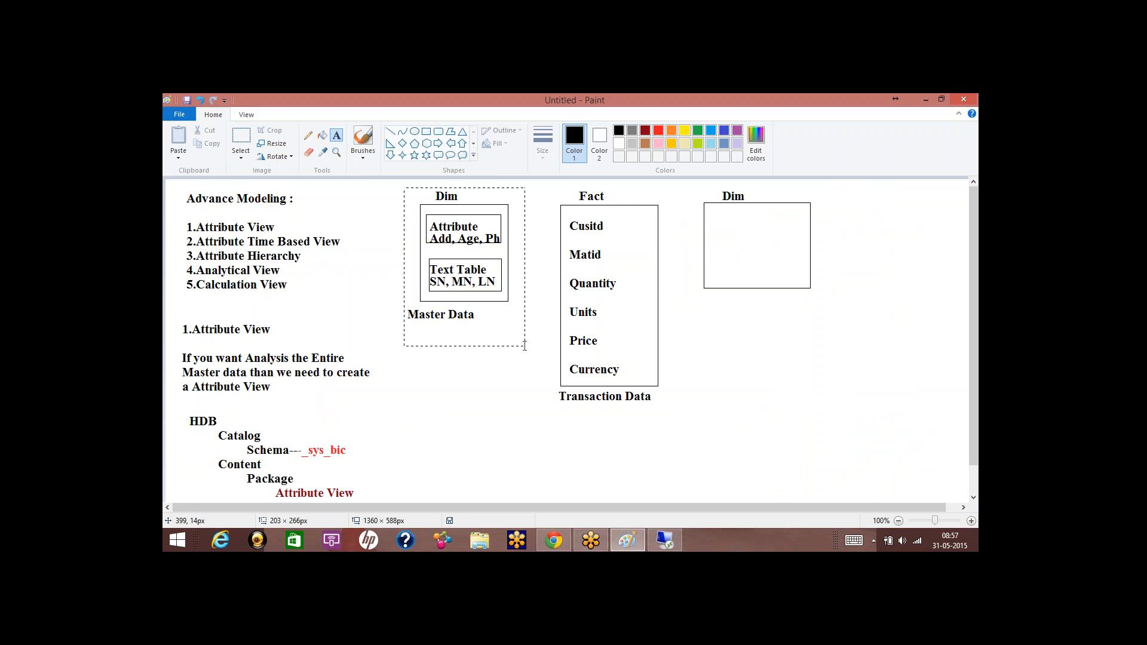
click(289, 432)
click(665, 541)
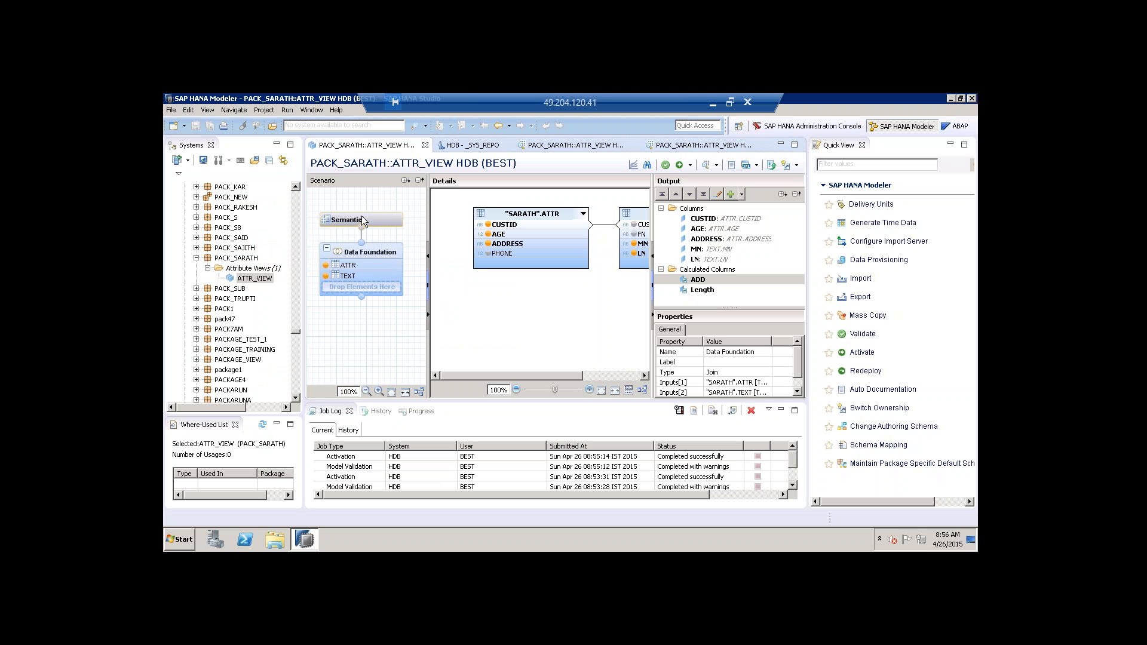
Recheck the Length and older ADD previews, then close both ATTR_VIEW data preview tabs.
click(698, 145)
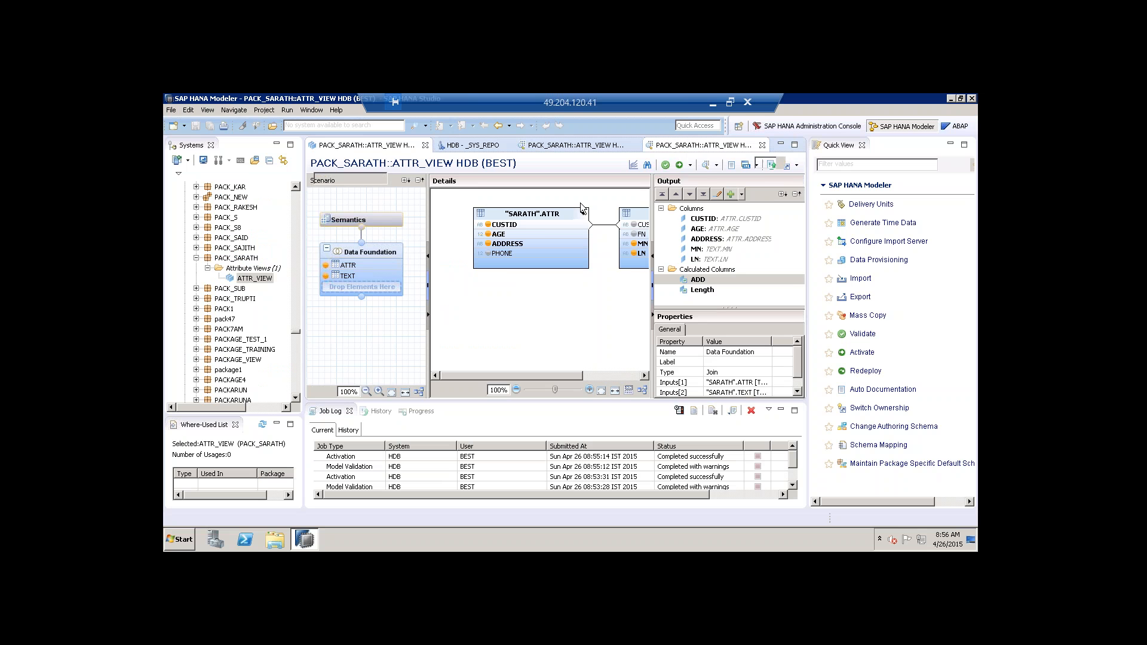
click(572, 233)
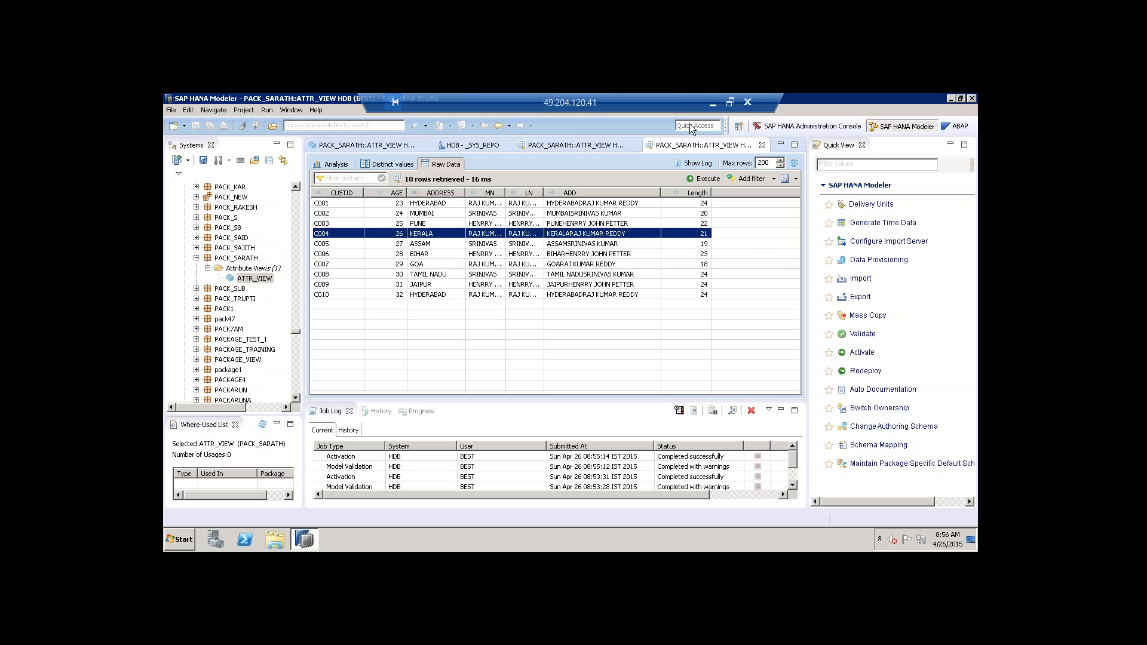
click(237, 258)
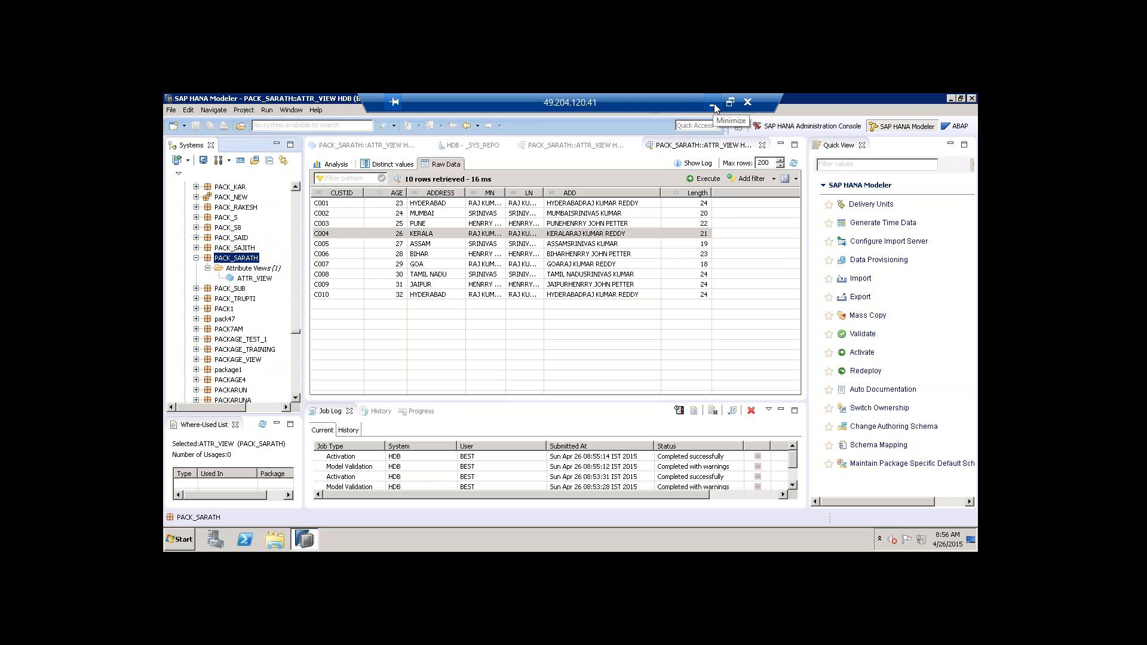
click(577, 147)
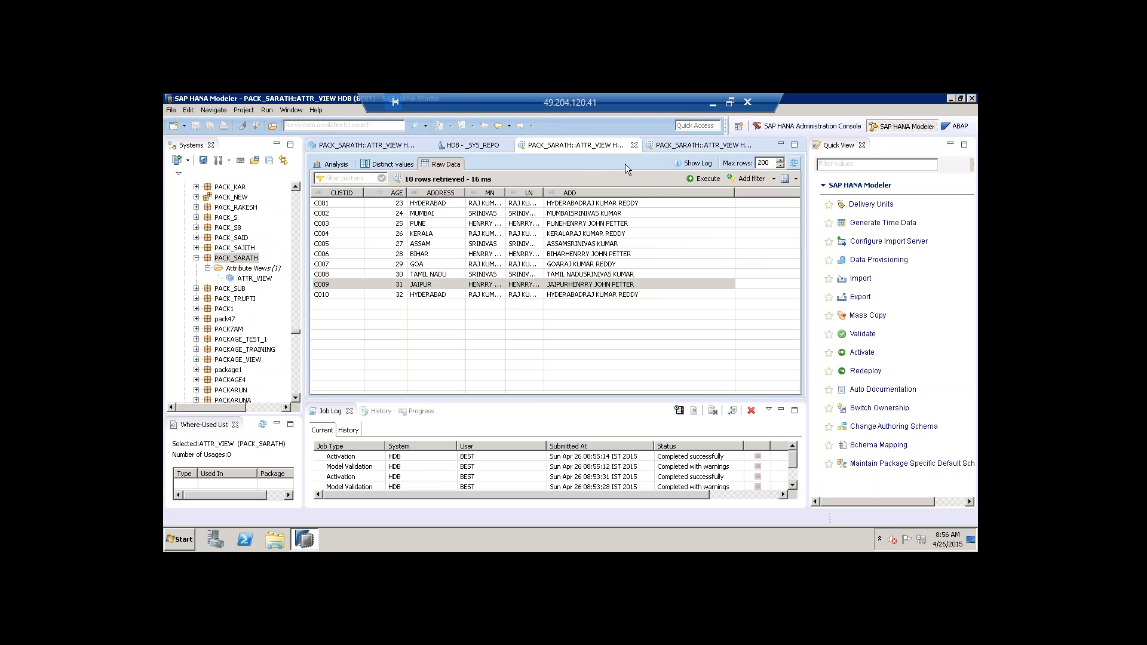
click(635, 145)
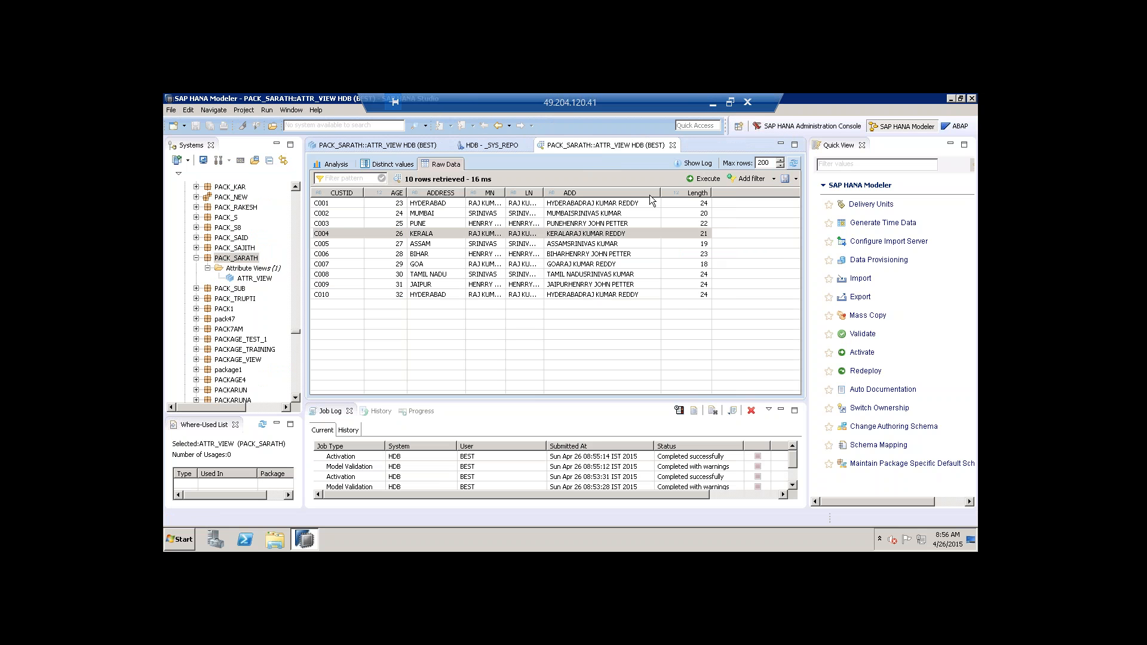
click(672, 145)
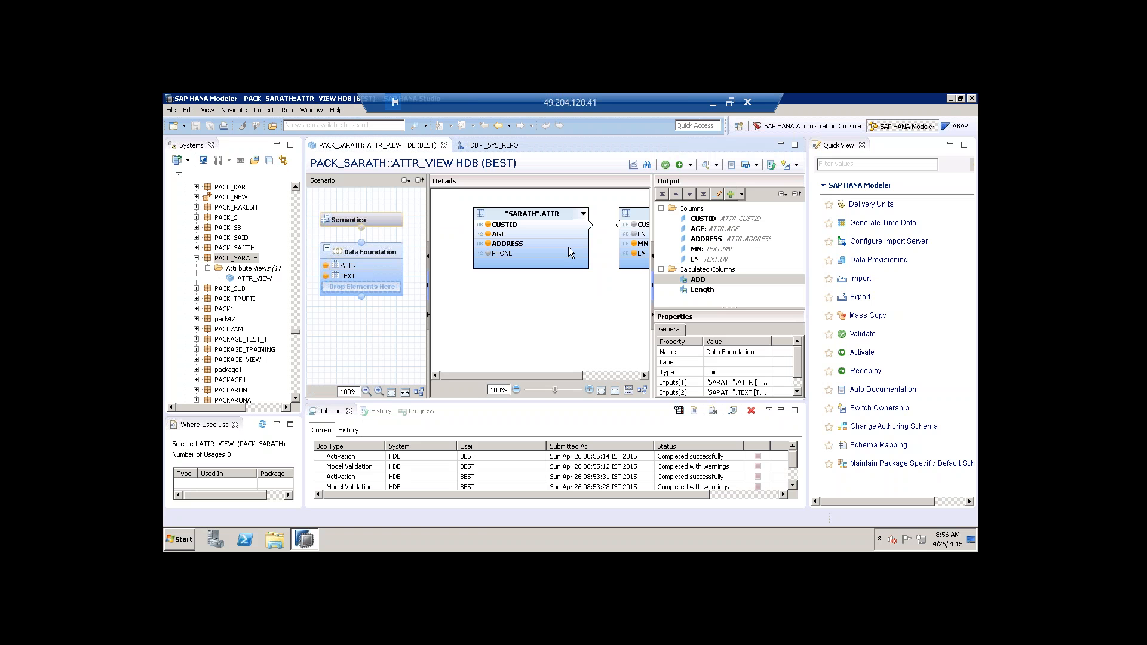